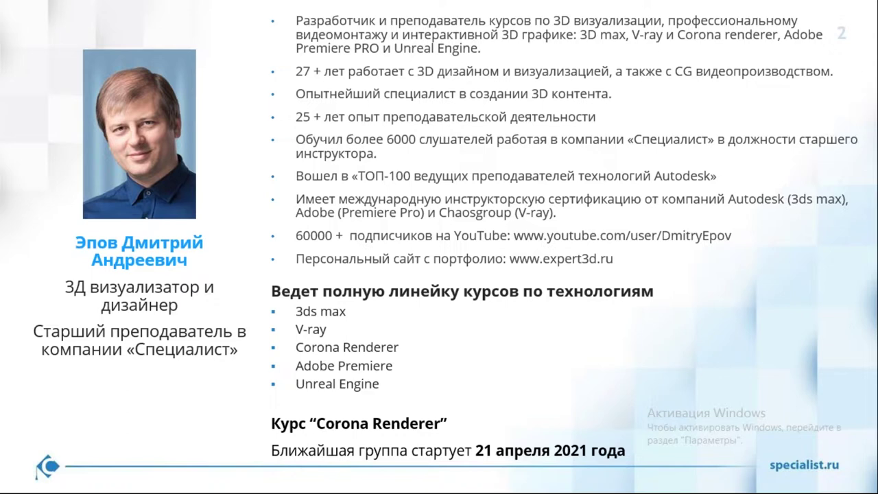
Advance the slideshow past the statistics and «Наши гарантии» slides to the Character Animation Toolkit slide
key(Right)
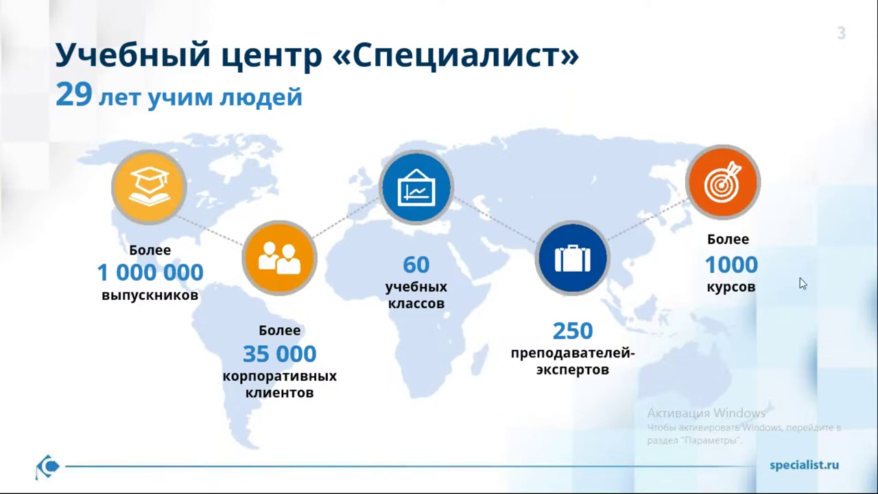
click(716, 294)
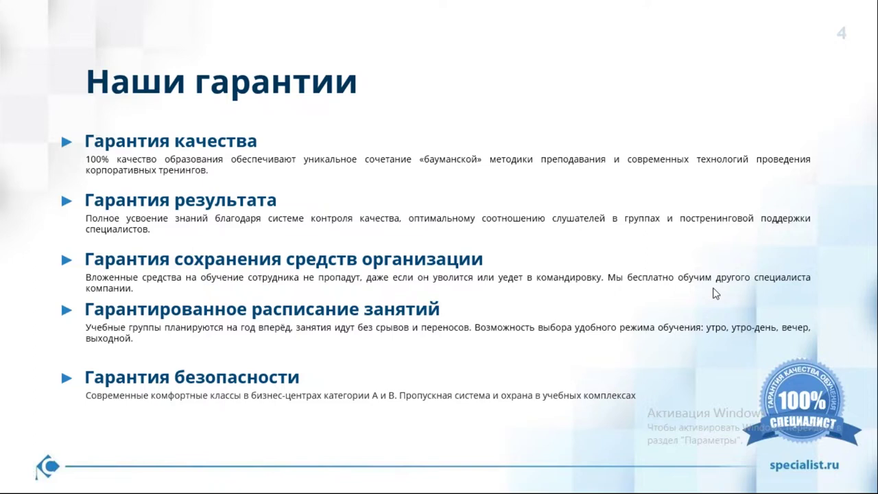
key(Right)
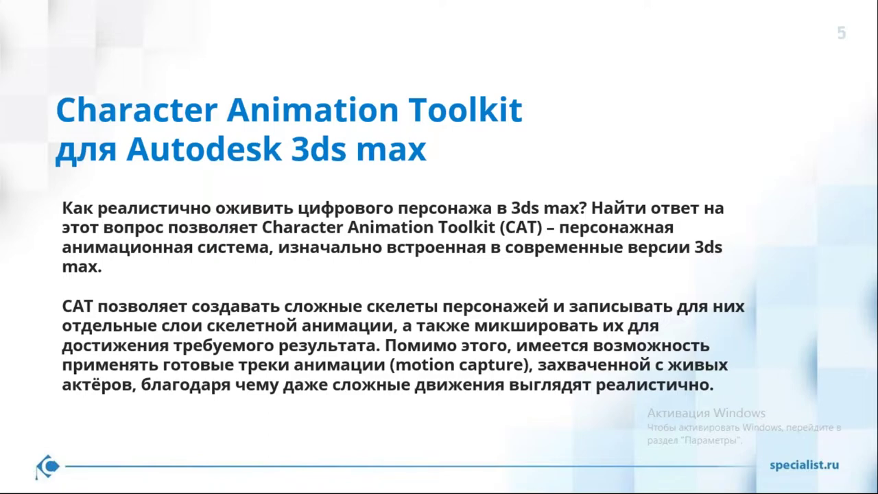
Switch from the PowerPoint slideshow to the 3ds Max window with Alt+Tab
key(alt+Tab)
key(alt+Tab)
key(alt+Tab)
key(alt+Tab)
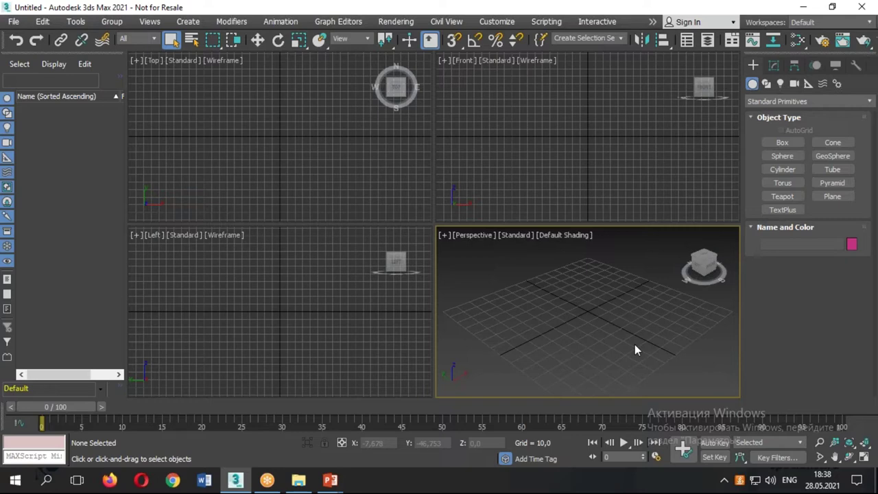
Activate the Top viewport and open spider.max from the recent files list
click(156, 98)
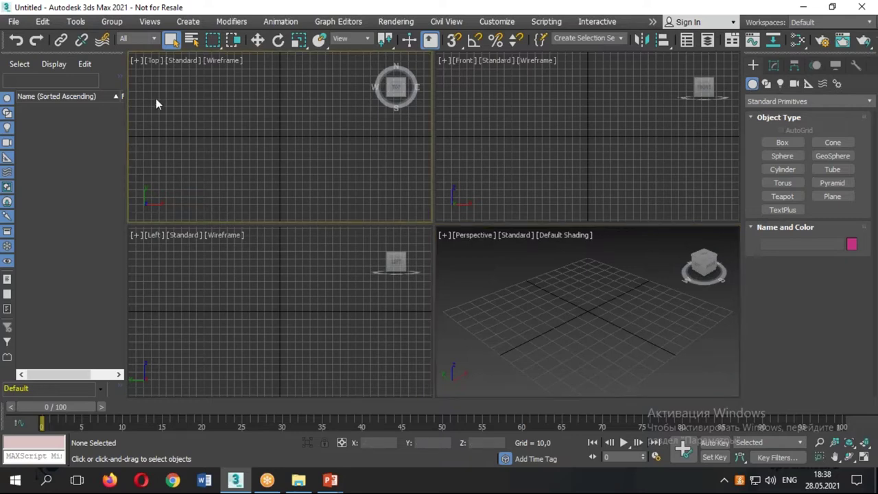
click(9, 22)
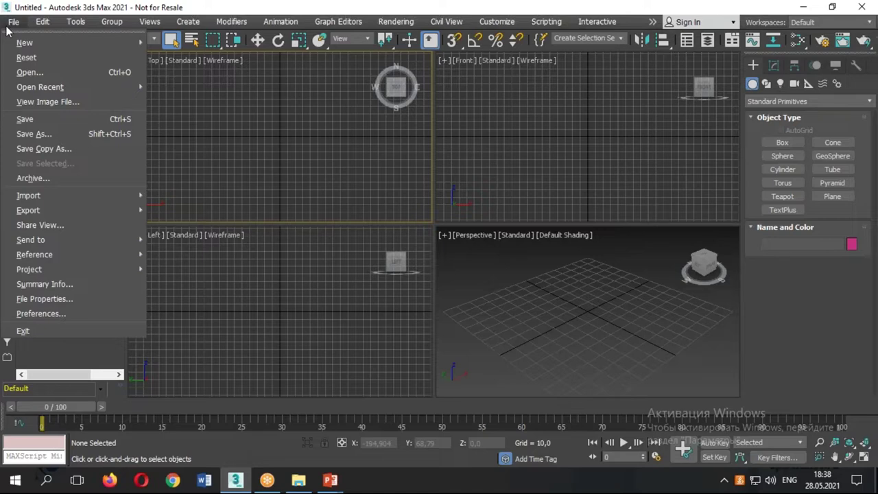
mouse_move(40, 87)
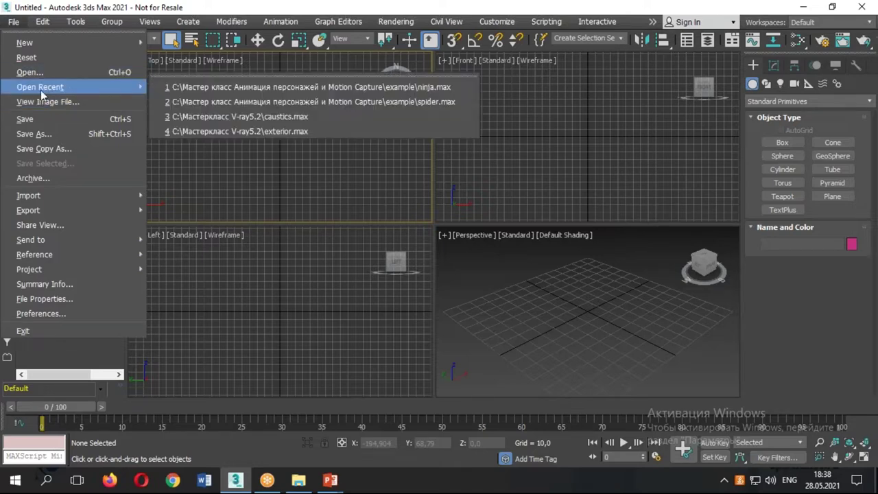
click(330, 101)
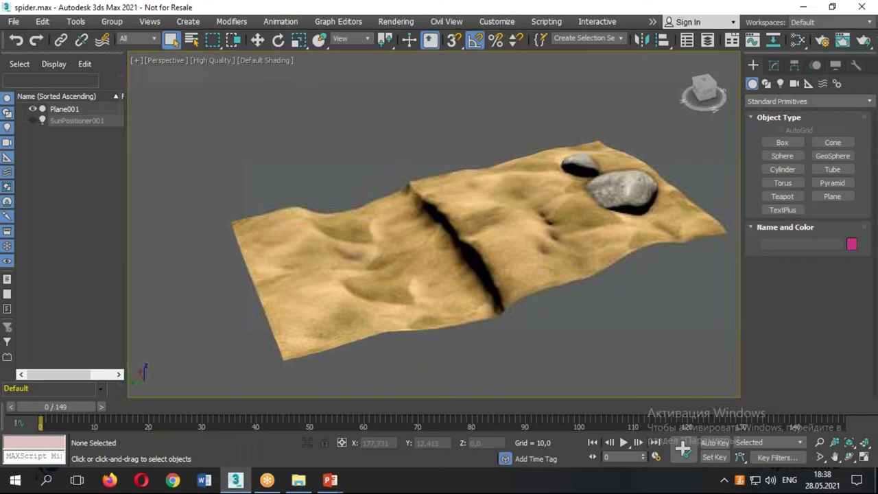
Zoom, pan and orbit onto the dune terrain, then show the Helpers category in the Create panel
scroll(288, 255, up, 4)
mouse_move(288, 254)
middle_down()
mouse_move(384, 249)
mouse_move(304, 217)
middle_up()
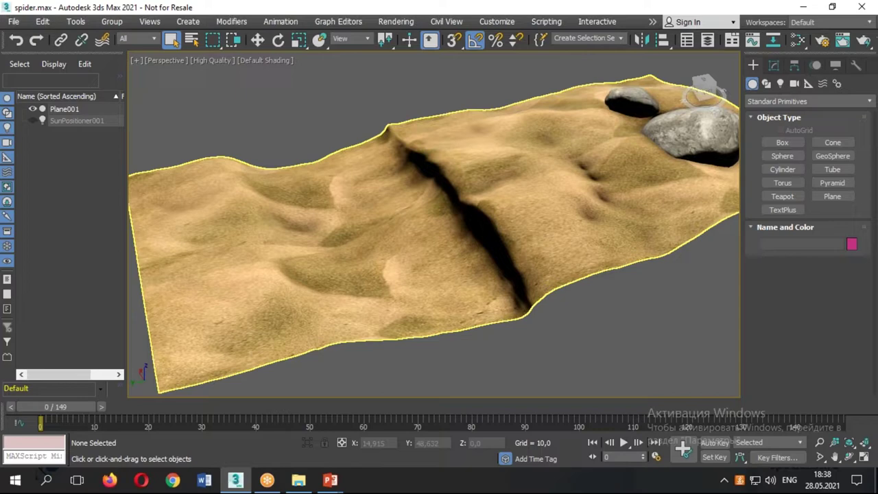
mouse_move(275, 103)
alt+middle_down()
mouse_move(459, 96)
mouse_move(287, 96)
alt+middle_up()
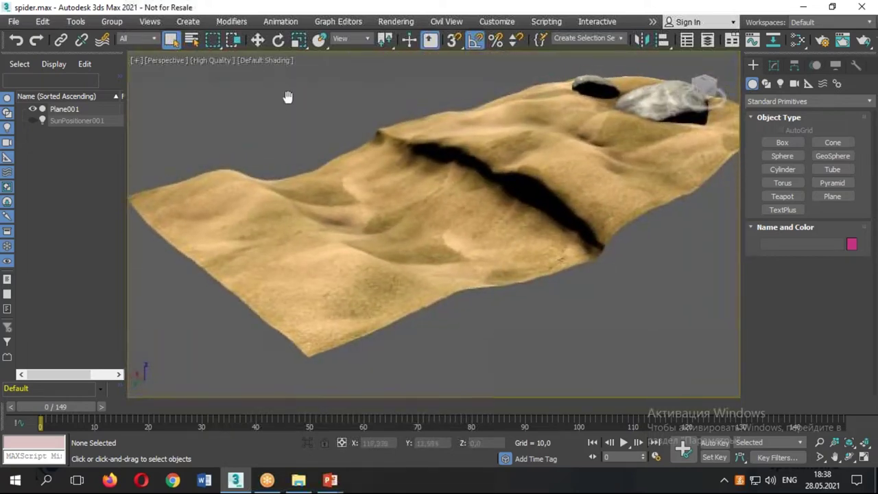
click(808, 83)
drag(810, 72, 808, 72)
Switch the Create panel to CAT Objects, start a CATParent and choose the Spider preset
drag(729, 105, 877, 103)
click(764, 101)
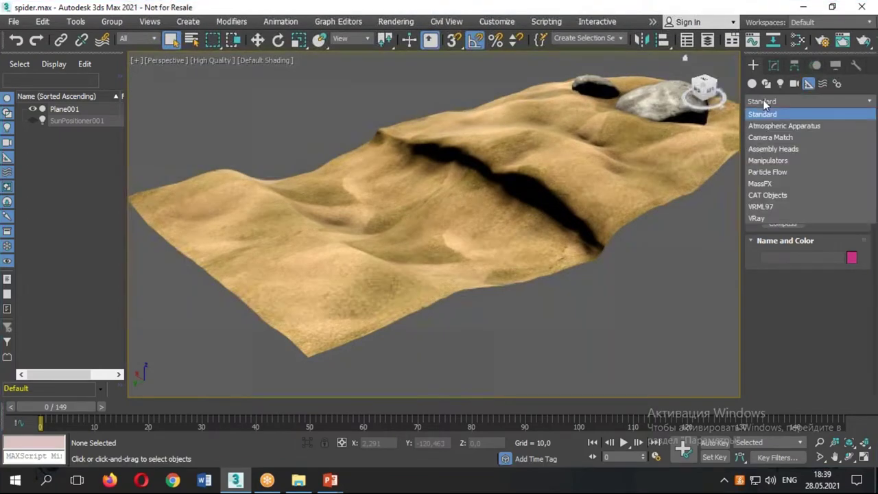
click(772, 195)
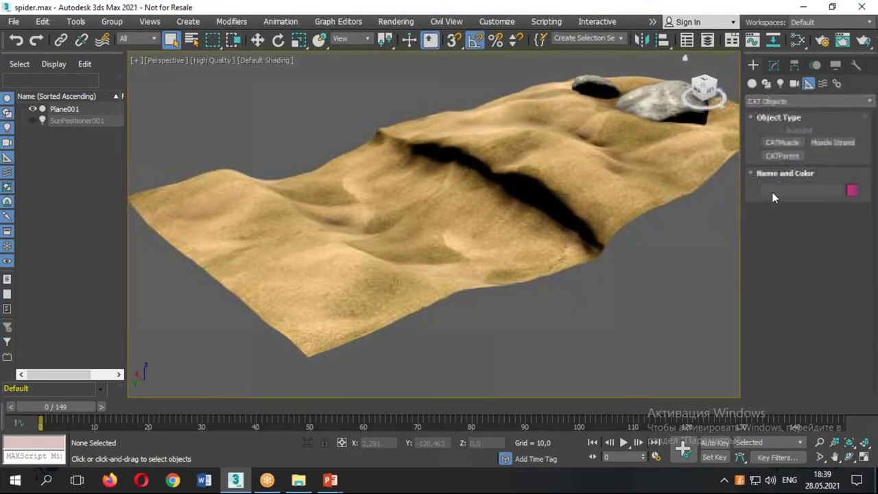
click(779, 155)
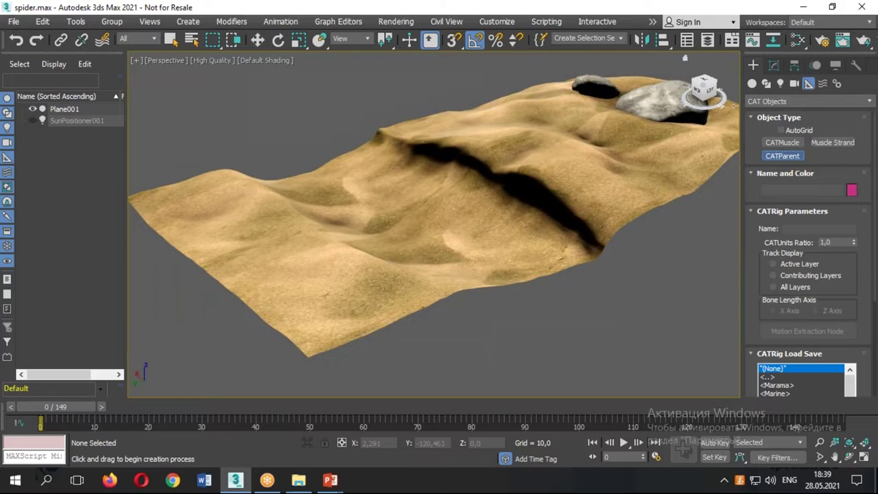
drag(750, 312, 750, 151)
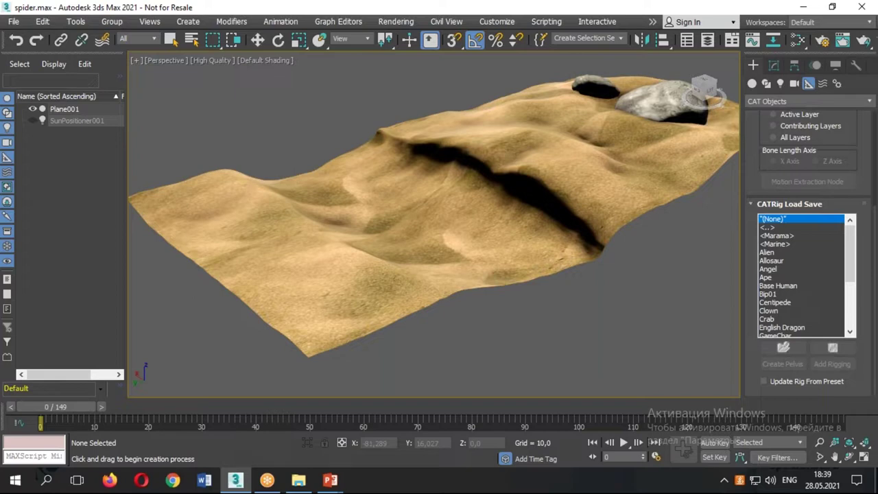
drag(851, 274, 849, 333)
scroll(796, 275, up, 5)
scroll(789, 234, down, 5)
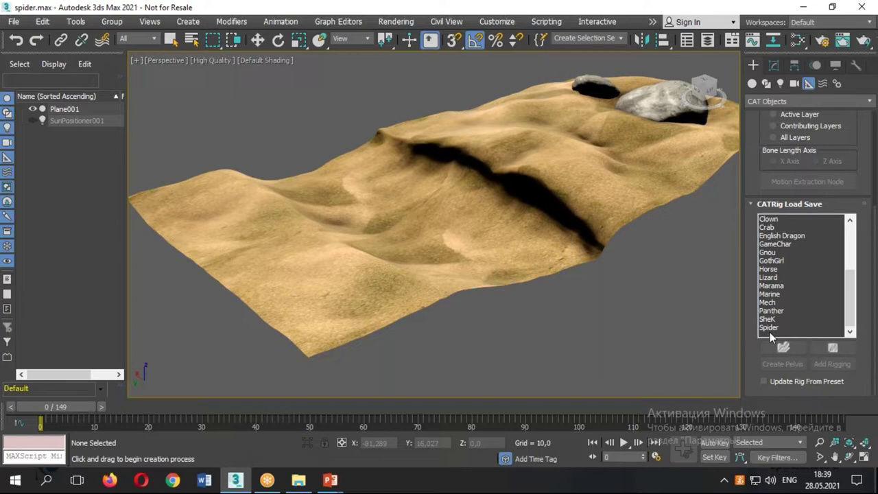
click(771, 328)
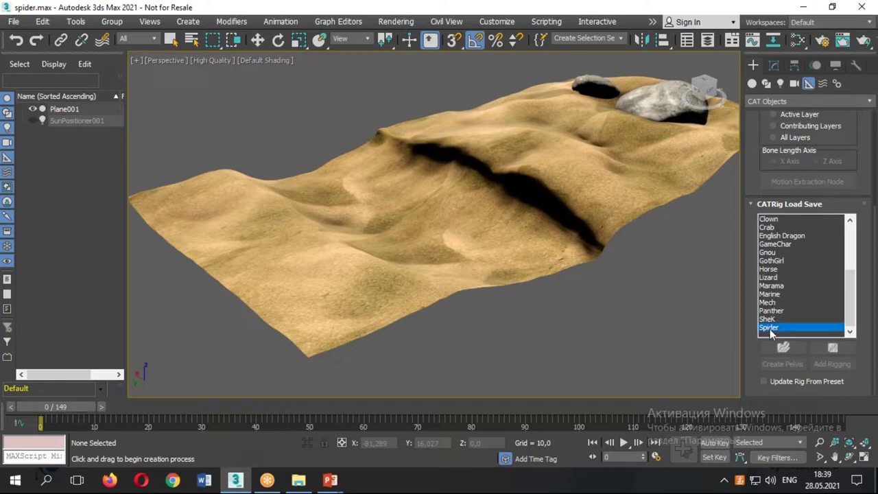
Drag out the Spider CATParent rig on the near sand and switch to the Modify panel
drag(240, 245, 318, 218)
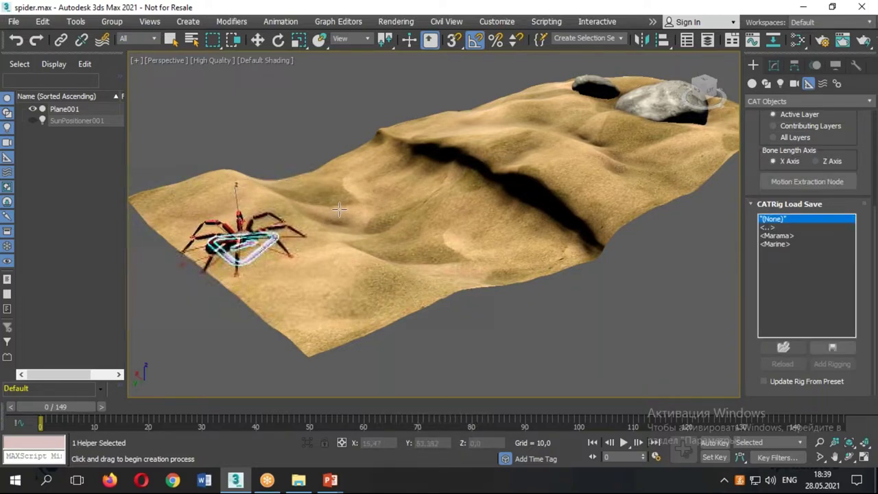
drag(318, 217, 330, 213)
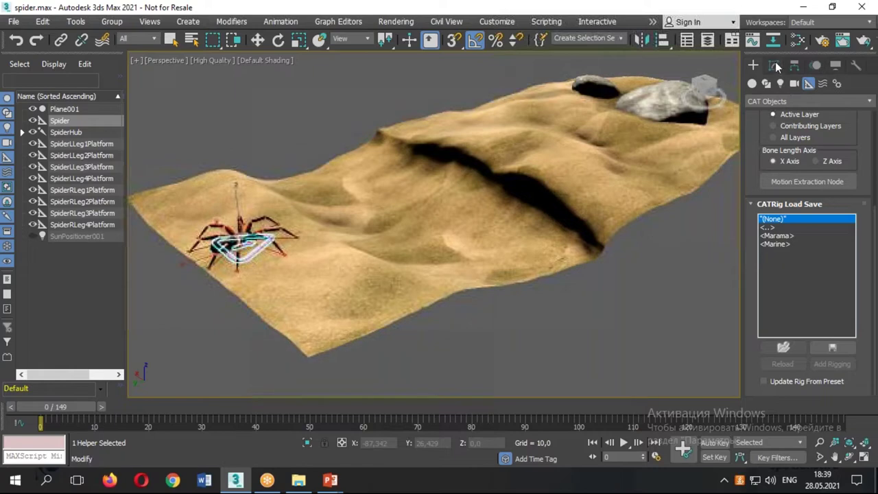
click(774, 64)
alt+middle_drag(480, 227, 510, 206)
mouse_move(226, 247)
mouse_down()
mouse_move(450, 199)
mouse_move(544, 68)
mouse_move(700, 65)
mouse_up()
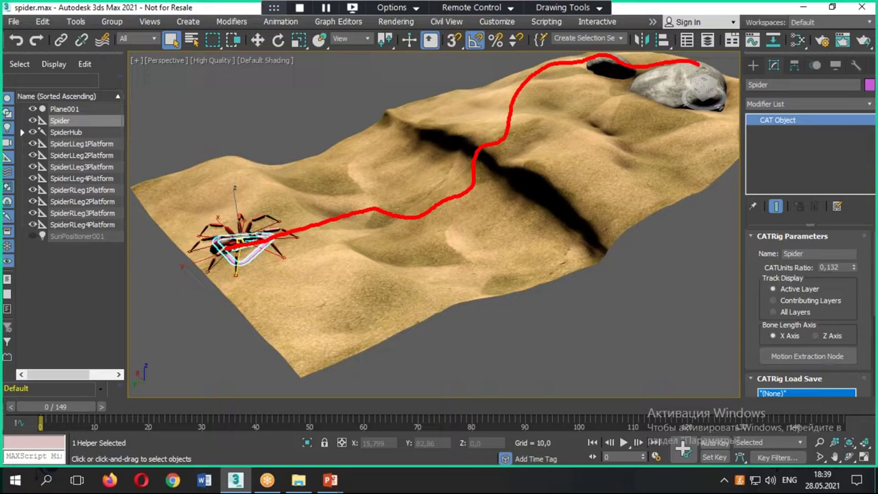
mouse_move(439, 206)
alt+middle_down()
mouse_move(488, 196)
mouse_move(416, 204)
mouse_move(705, 205)
alt+middle_up()
Select SpiderHub and move it up so the body sits at about Z 3.25
scroll(489, 197, up, 5)
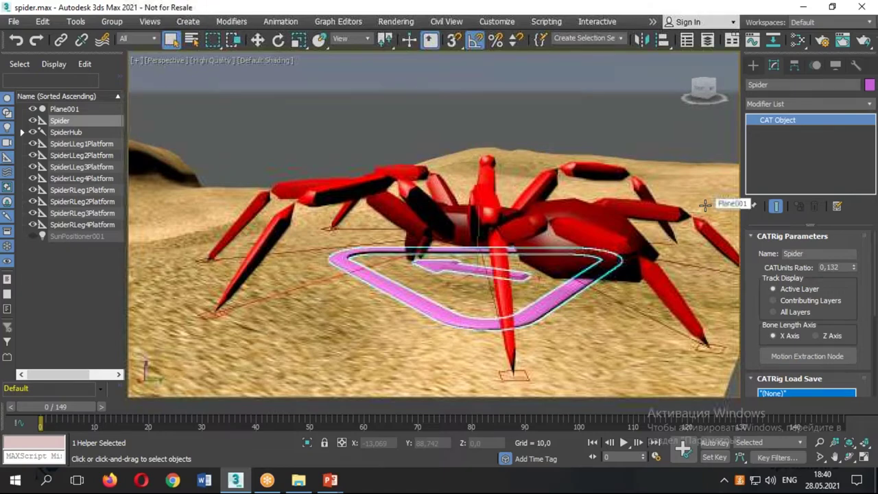
mouse_move(704, 205)
alt+middle_down()
mouse_move(710, 213)
mouse_move(670, 304)
mouse_move(392, 234)
mouse_move(273, 245)
mouse_move(254, 96)
mouse_move(370, 181)
mouse_move(341, 251)
mouse_move(358, 206)
alt+middle_up()
click(370, 181)
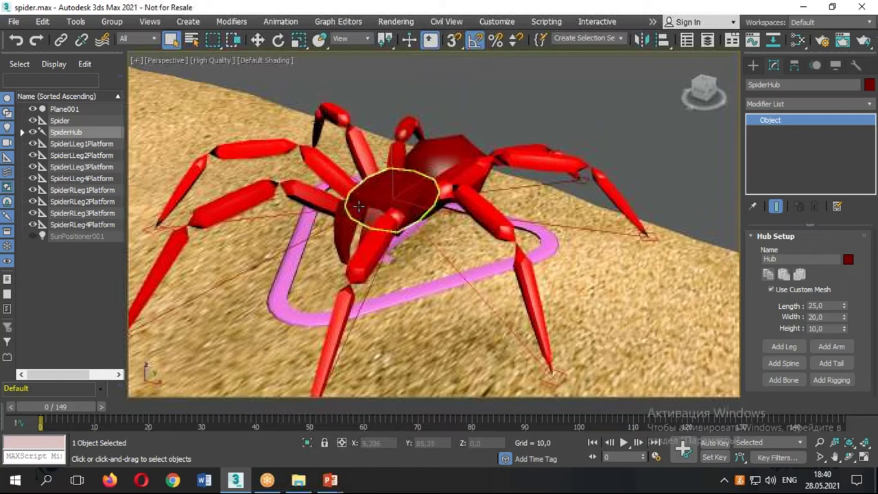
alt+middle_drag(359, 206, 324, 166)
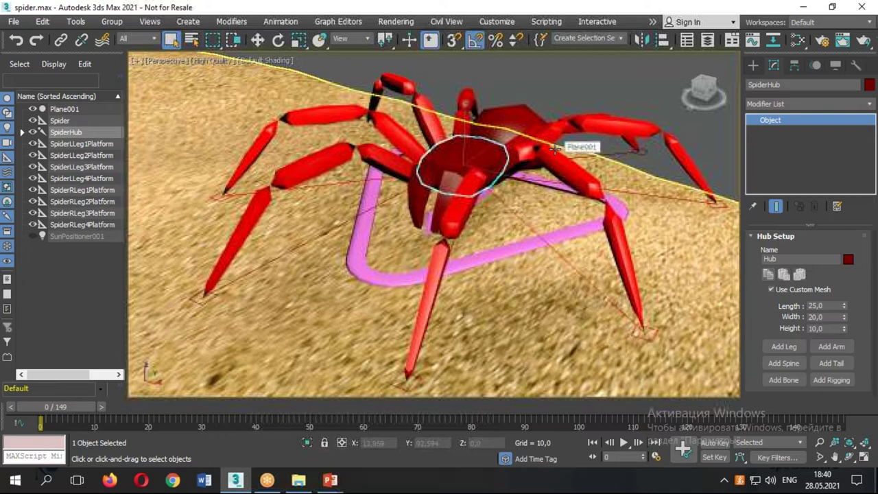
click(258, 39)
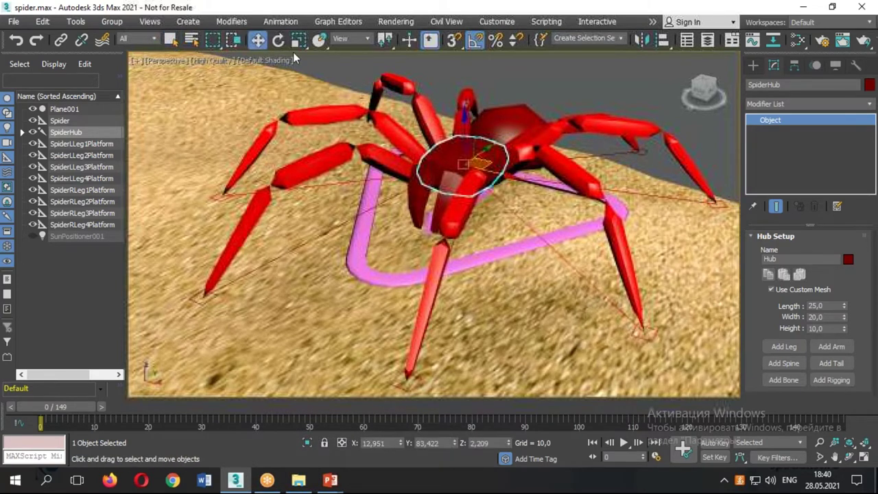
mouse_move(464, 129)
mouse_down()
mouse_move(455, 46)
mouse_move(460, 130)
mouse_move(460, 53)
mouse_move(464, 107)
mouse_up()
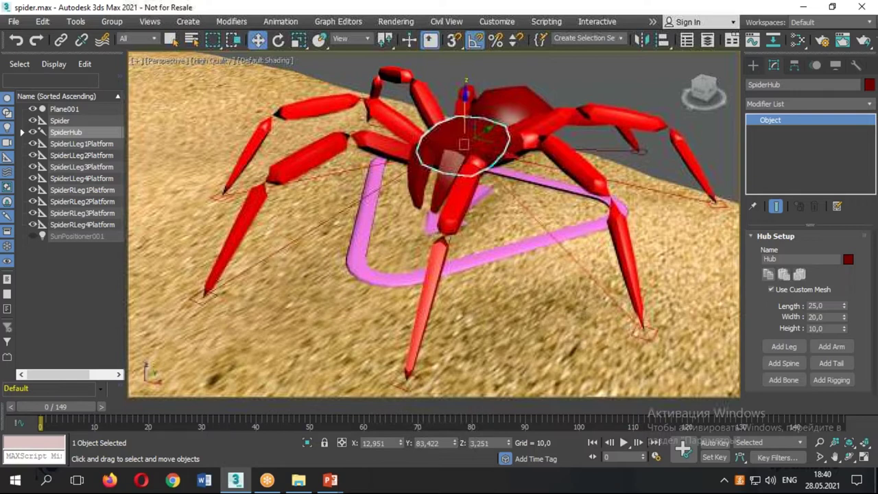
click(648, 333)
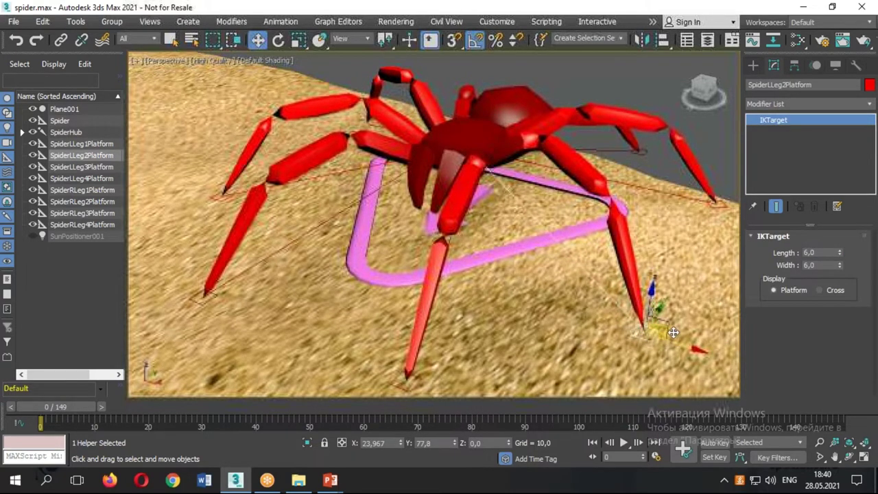
mouse_move(663, 336)
alt+middle_down()
mouse_move(618, 300)
mouse_move(632, 313)
alt+middle_up()
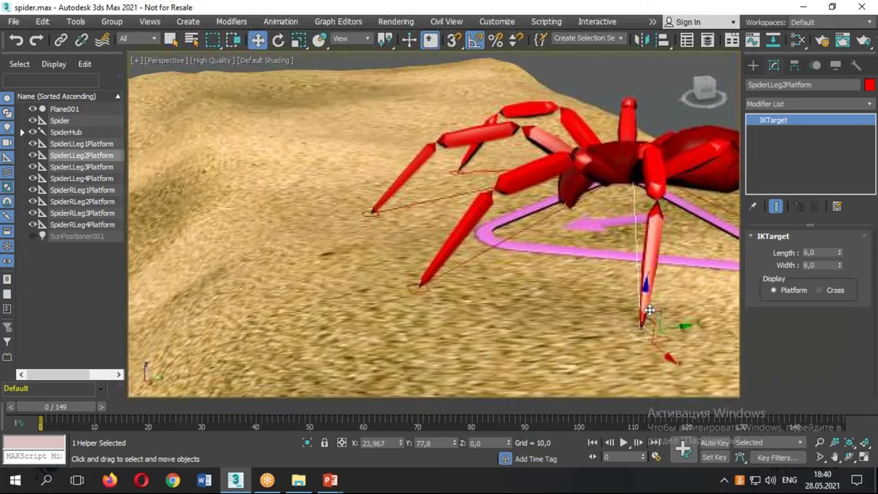
mouse_move(639, 312)
mouse_down()
mouse_move(552, 274)
mouse_move(584, 235)
mouse_move(682, 254)
mouse_move(686, 324)
mouse_move(577, 290)
mouse_move(679, 283)
mouse_move(645, 295)
mouse_up()
mouse_move(645, 295)
alt+middle_down()
mouse_move(594, 266)
mouse_move(363, 247)
mouse_move(407, 231)
mouse_move(426, 333)
mouse_move(439, 329)
alt+middle_up()
scroll(594, 267, down, 5)
mouse_move(327, 343)
mouse_down()
mouse_move(416, 303)
mouse_move(491, 164)
mouse_move(621, 138)
mouse_move(708, 159)
mouse_up()
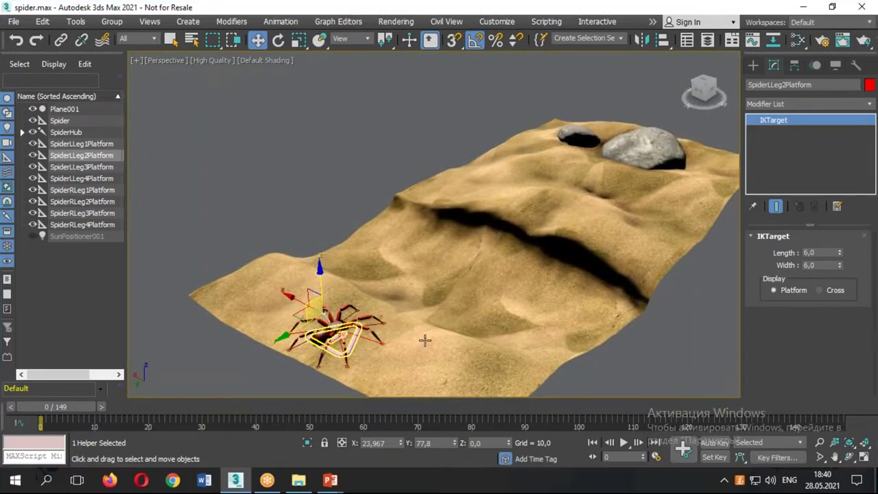
scroll(421, 337, up, 3)
scroll(398, 302, up, 3)
scroll(378, 270, up, 3)
click(430, 280)
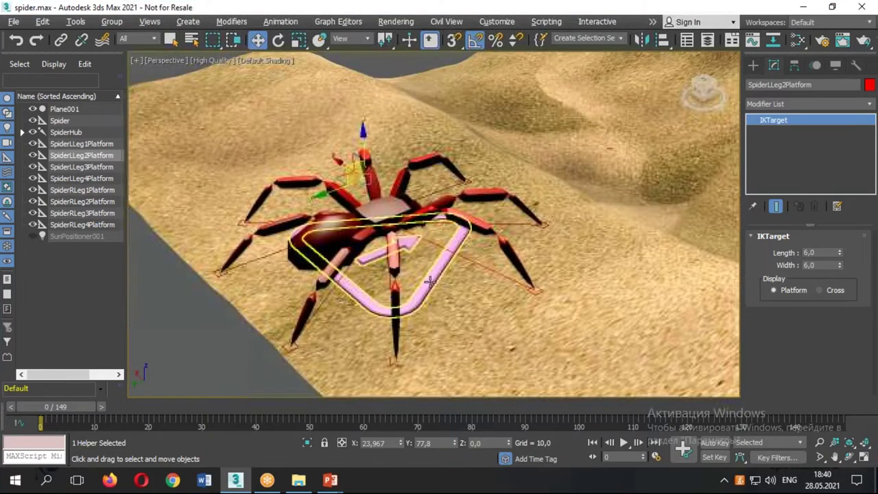
alt+middle_drag(440, 278, 337, 212)
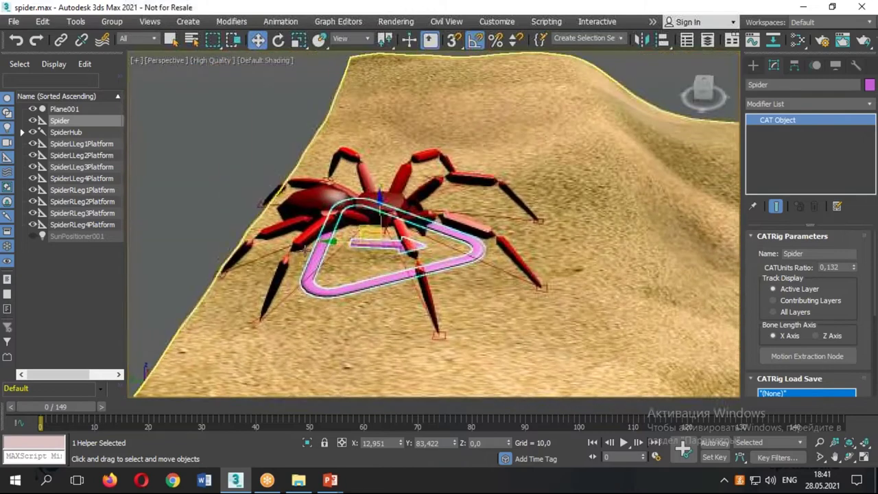
scroll(337, 212, up, 5)
scroll(337, 212, down, 5)
mouse_move(371, 199)
mouse_down()
mouse_move(332, 245)
mouse_move(515, 236)
mouse_up()
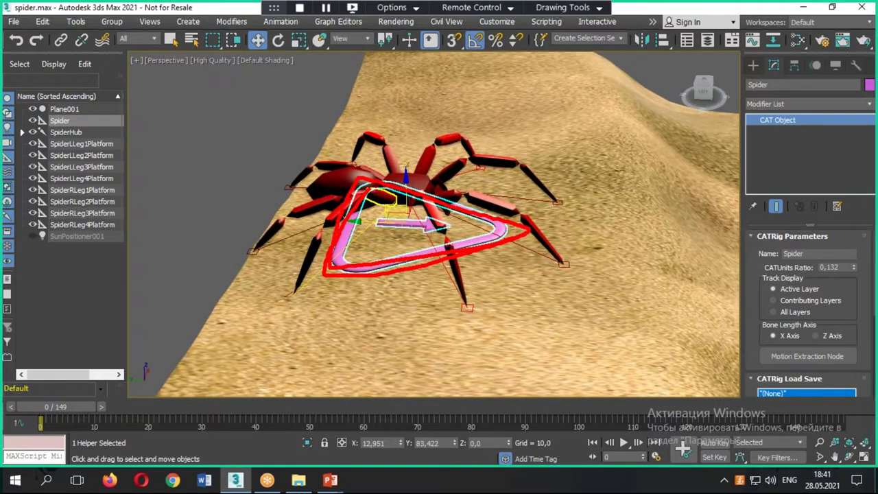
key(Escape)
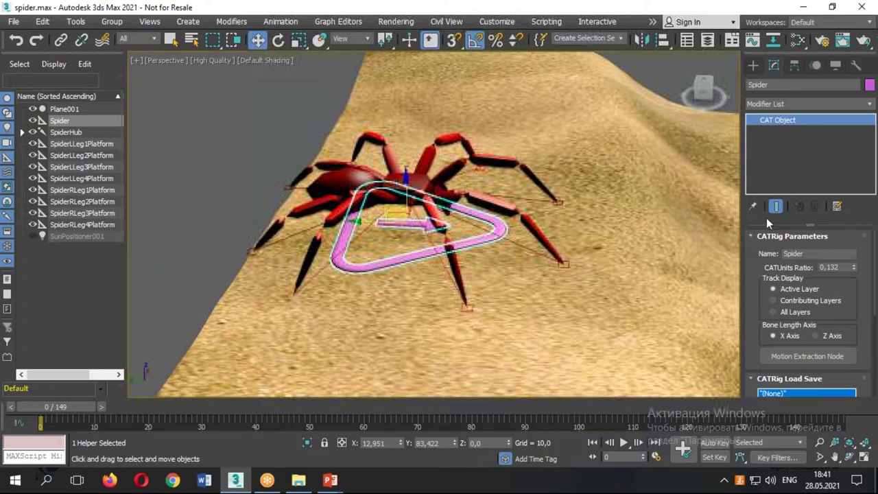
scroll(765, 247, down, 2)
scroll(762, 274, down, 3)
scroll(759, 302, up, 1)
scroll(754, 327, up, 4)
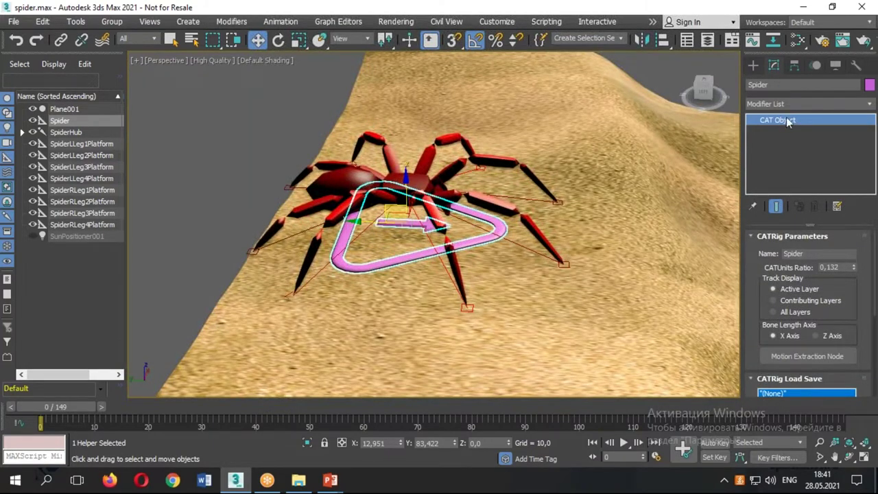
Add an Absolute base layer in the Motion panel's Layer Manager and switch the rig to Animation Mode
click(810, 67)
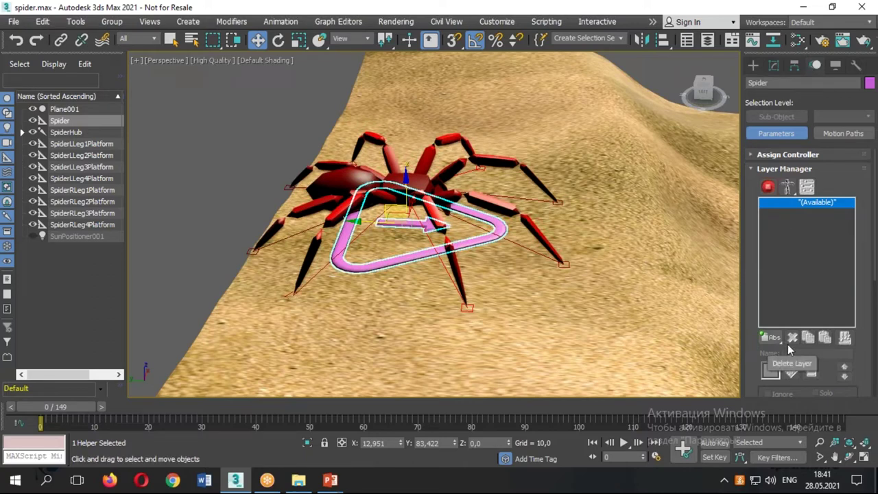
mouse_move(764, 205)
mouse_down()
mouse_move(782, 262)
mouse_move(760, 314)
mouse_up()
click(769, 336)
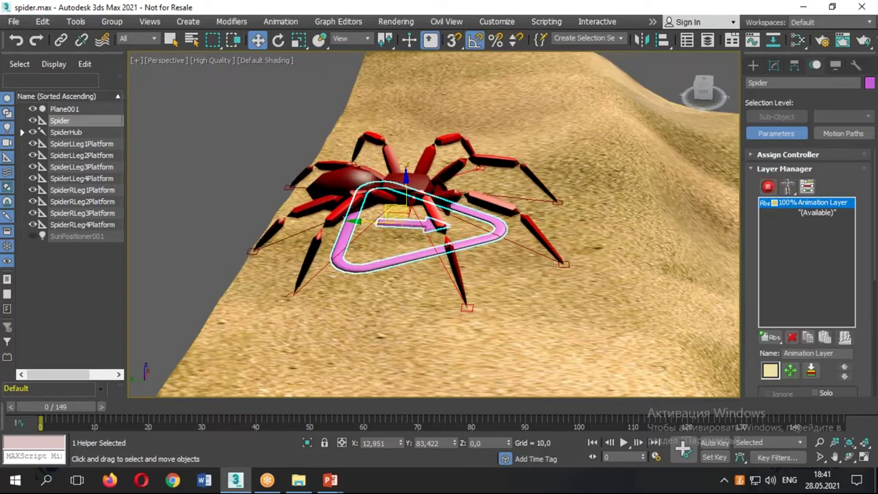
click(408, 180)
alt+middle_drag(408, 179, 416, 181)
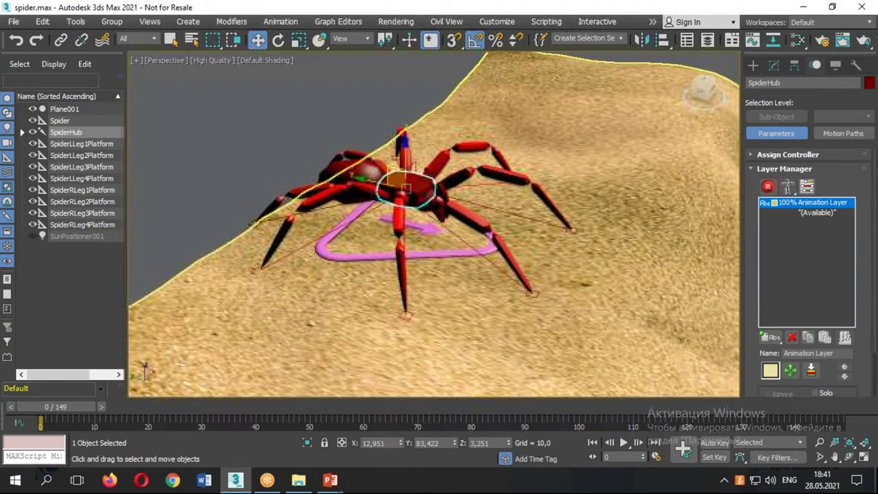
click(767, 188)
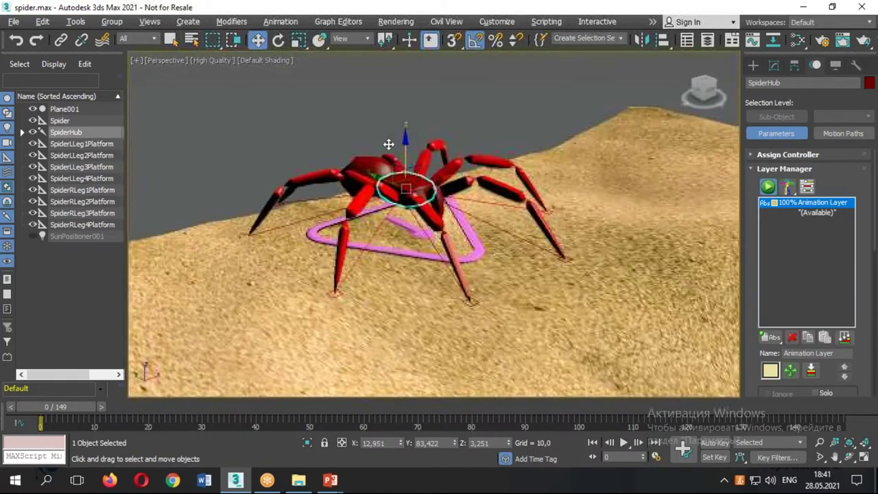
Raise the spider's hub, tilt the abdomen up 30°, then lower the hub slightly
mouse_move(406, 165)
mouse_down()
mouse_move(404, 147)
mouse_move(344, 157)
mouse_up()
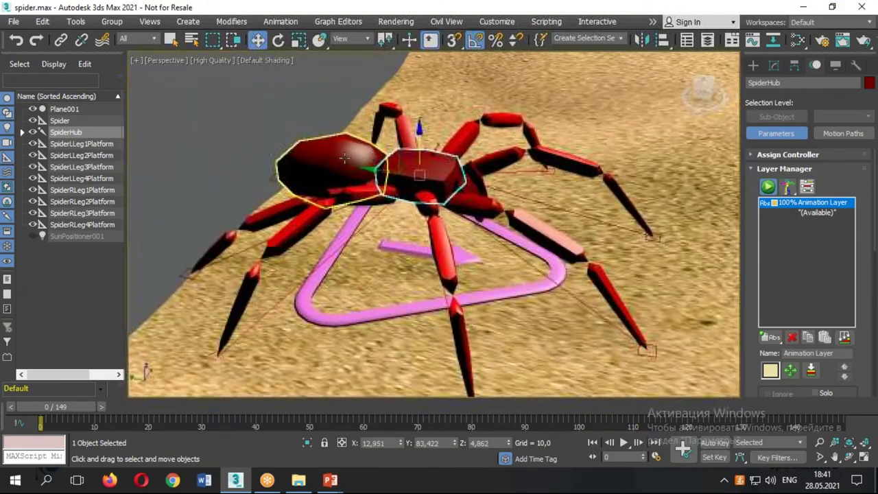
click(344, 158)
key(e)
drag(402, 142, 421, 143)
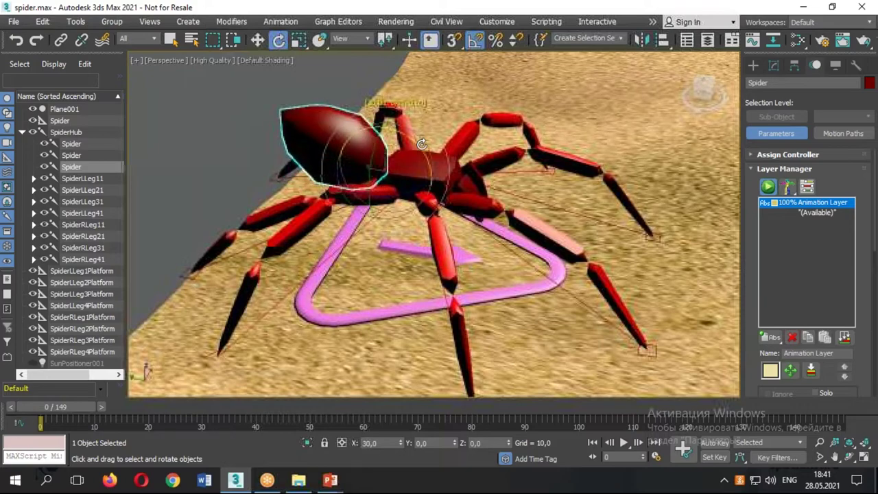
key(w)
click(412, 159)
drag(407, 161, 392, 186)
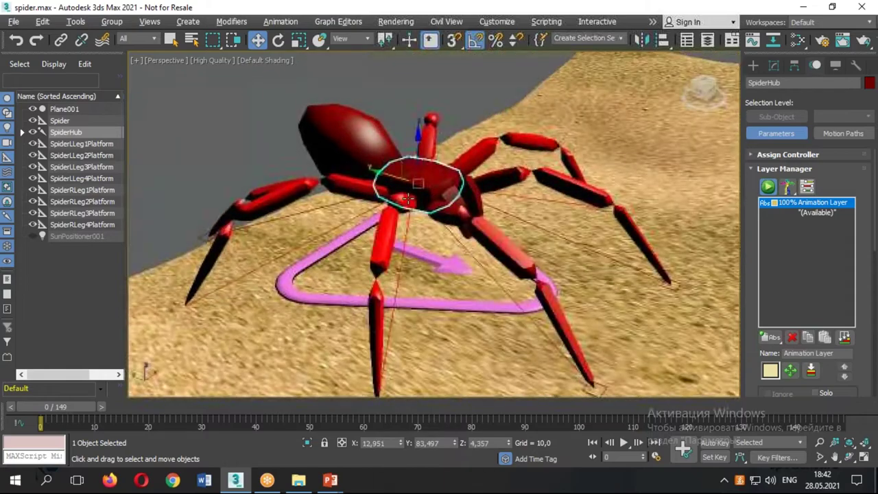
Add a CATMotion layer below the existing Animation Layer
mouse_move(392, 186)
alt+middle_down()
mouse_move(317, 170)
mouse_move(525, 198)
alt+middle_up()
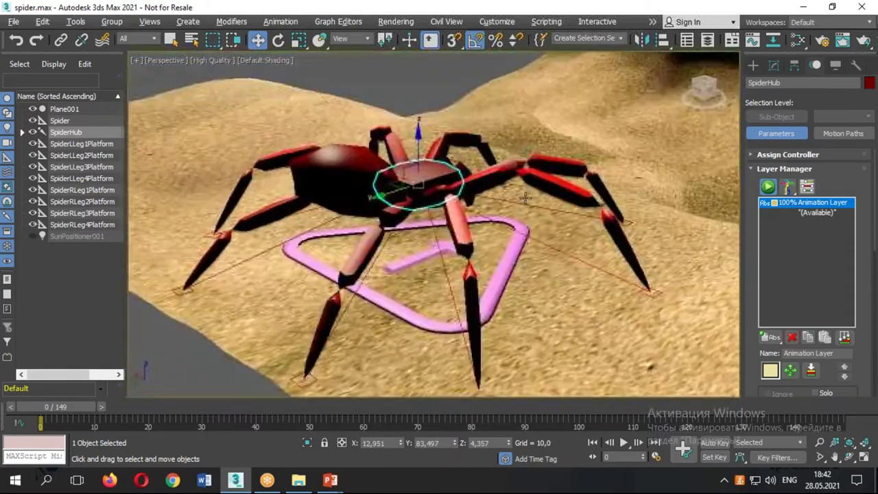
scroll(525, 199, down, 5)
alt+middle_drag(524, 198, 598, 273)
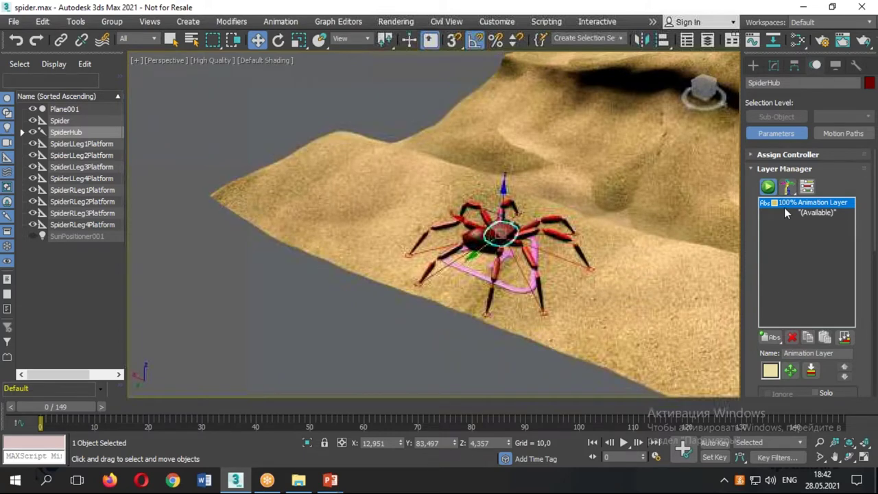
alt+middle_drag(784, 207, 828, 212)
click(829, 212)
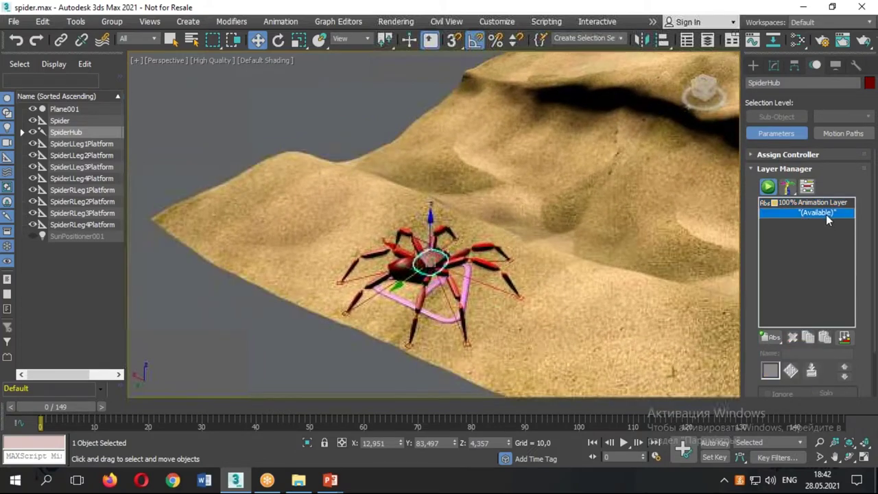
click(775, 337)
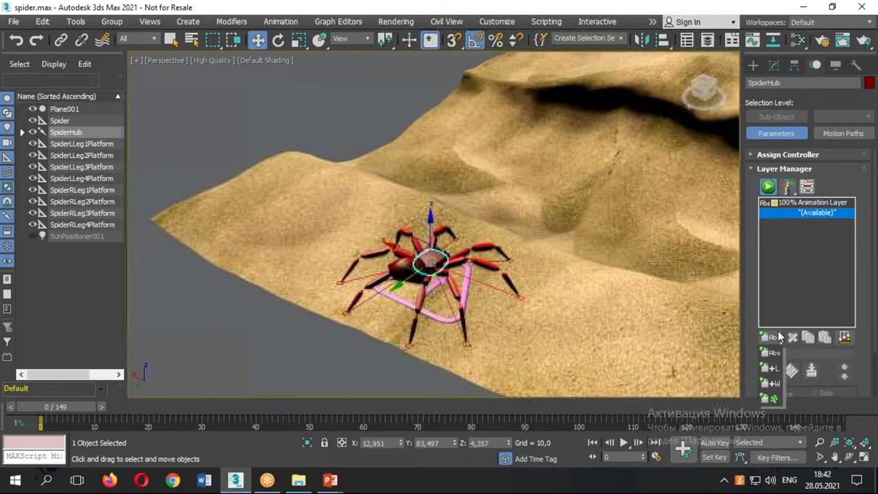
click(777, 403)
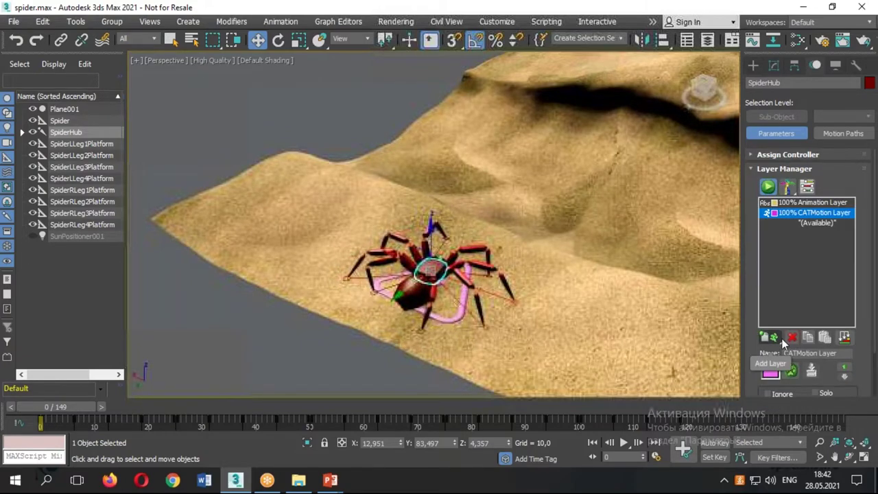
Play and scrub the spider's walk to frame 141, then bring up the CATMotion Editor
mouse_move(605, 312)
alt+middle_down()
mouse_move(455, 298)
mouse_move(461, 276)
mouse_move(549, 251)
mouse_move(590, 309)
alt+middle_up()
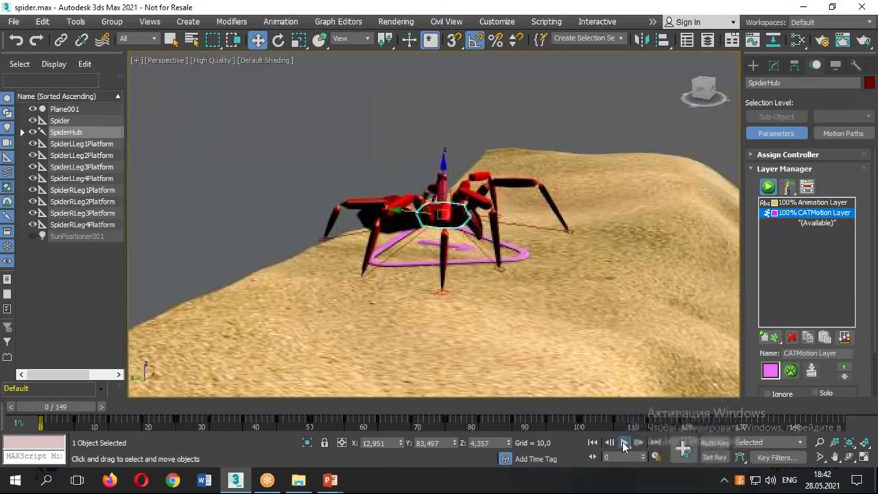
click(624, 442)
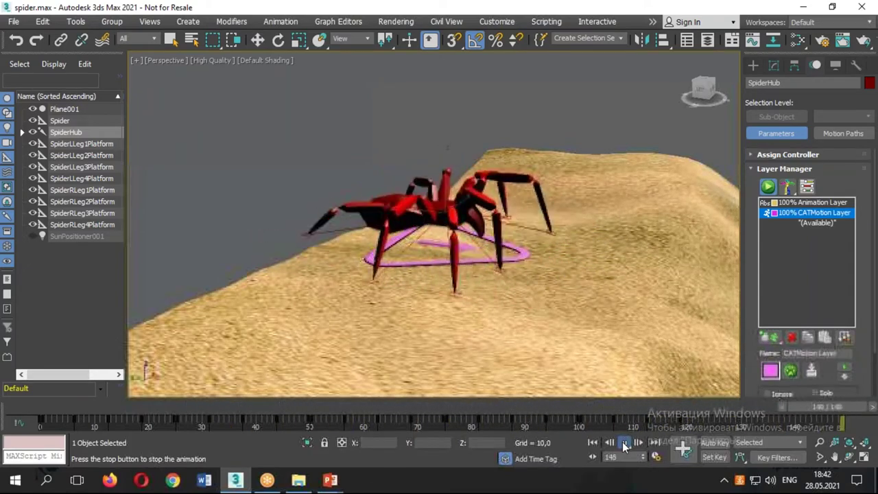
mouse_move(206, 407)
mouse_down()
mouse_move(820, 408)
mouse_move(163, 401)
mouse_move(2, 421)
mouse_up()
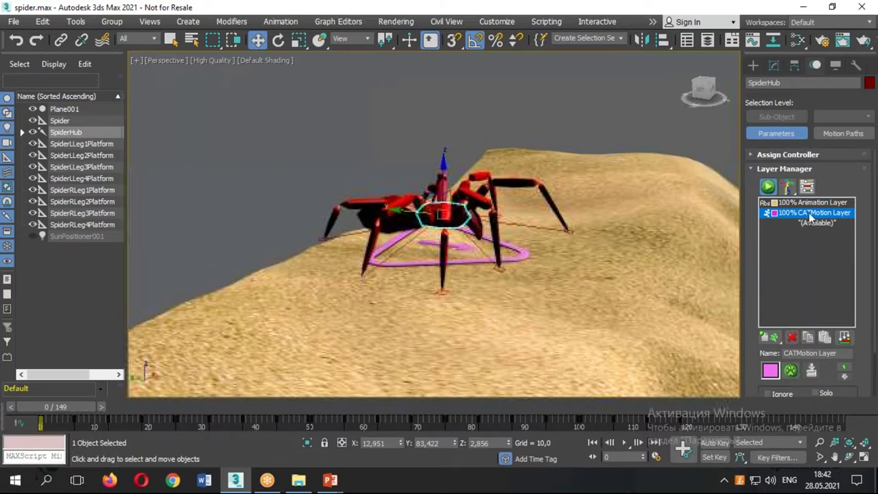
click(791, 371)
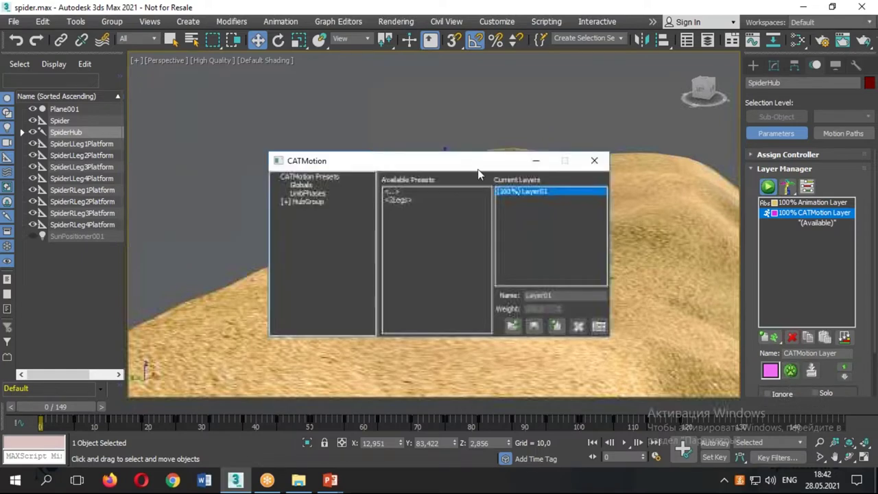
In the CATMotion Globals, lower Max Stride Length from 160 to 80
drag(480, 158, 228, 51)
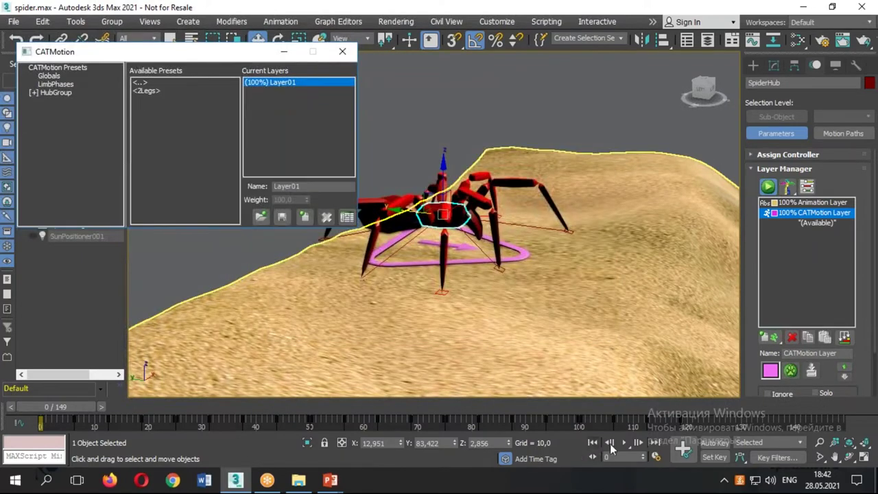
click(623, 443)
click(50, 76)
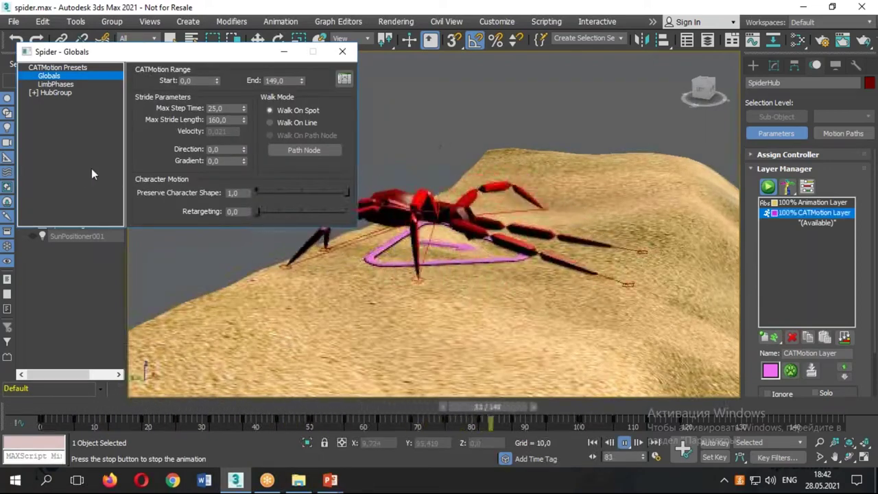
click(232, 108)
key(Tab)
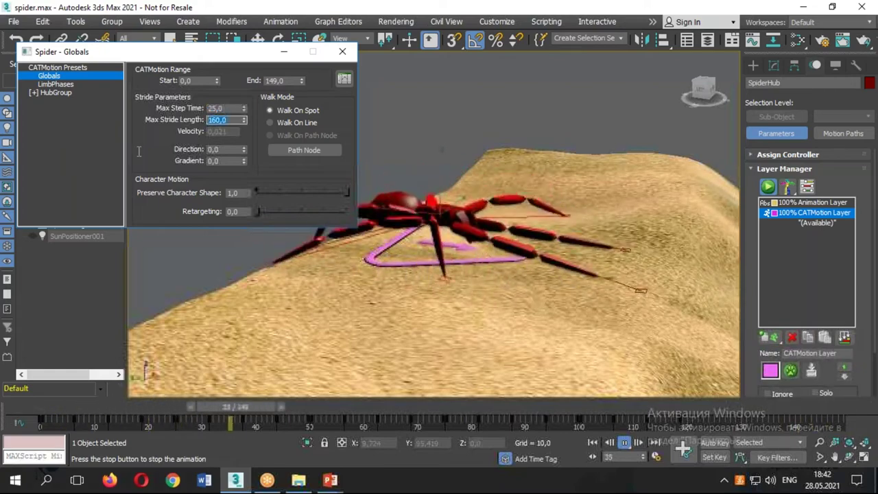
text(80)
key(Return)
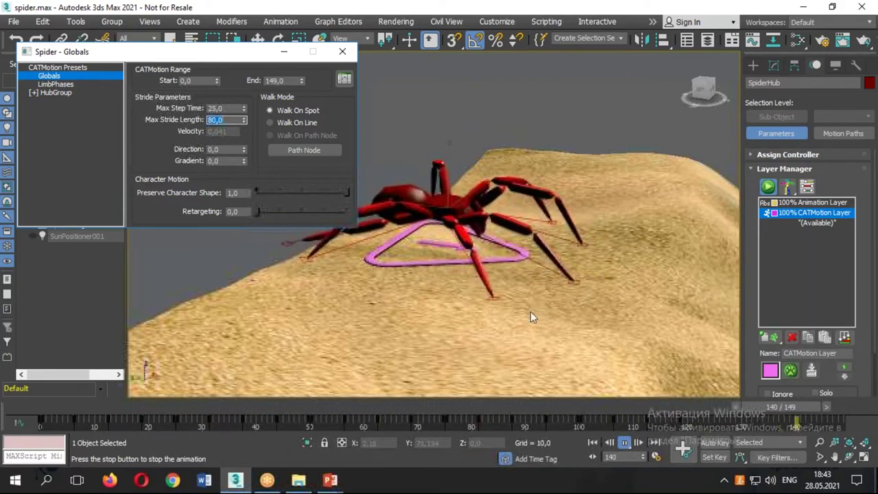
Review the spider's LimbPhases leg timings and HubGroup settings, then return to Globals
click(56, 84)
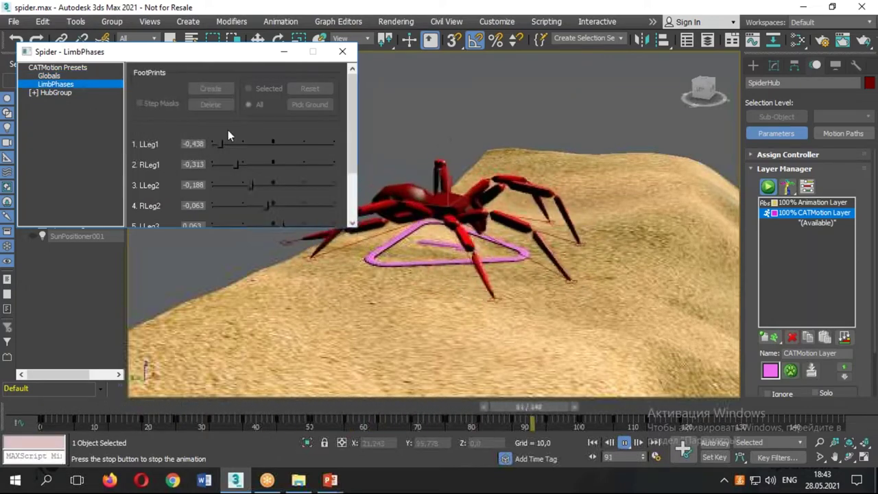
drag(352, 140, 351, 189)
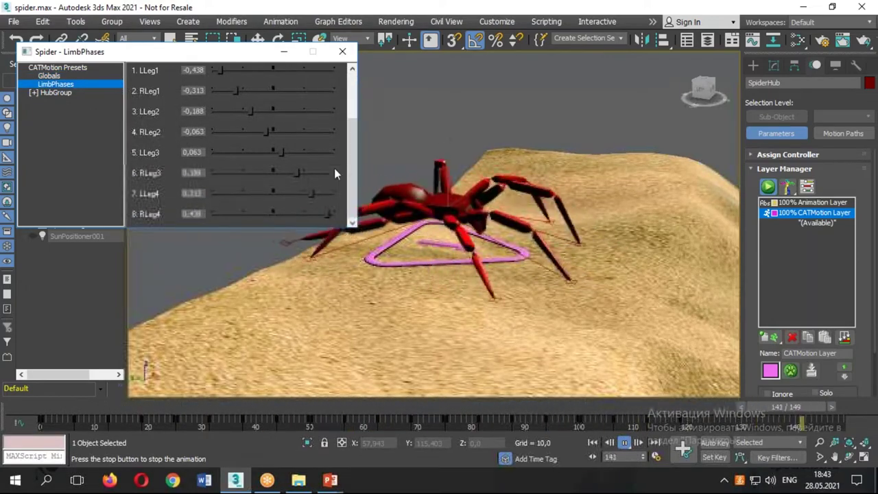
scroll(341, 130, up, 3)
click(50, 93)
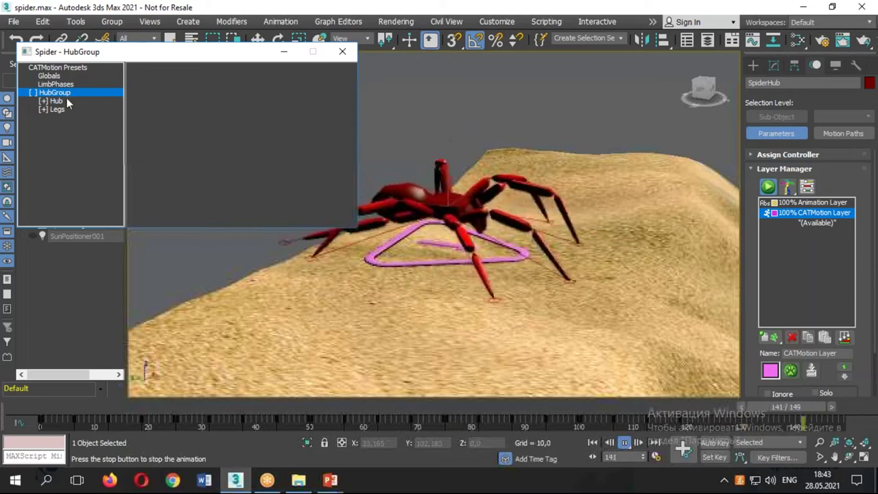
click(49, 75)
Show the CATMotion Presets page without saving a preset, then replay the walk in place
click(58, 67)
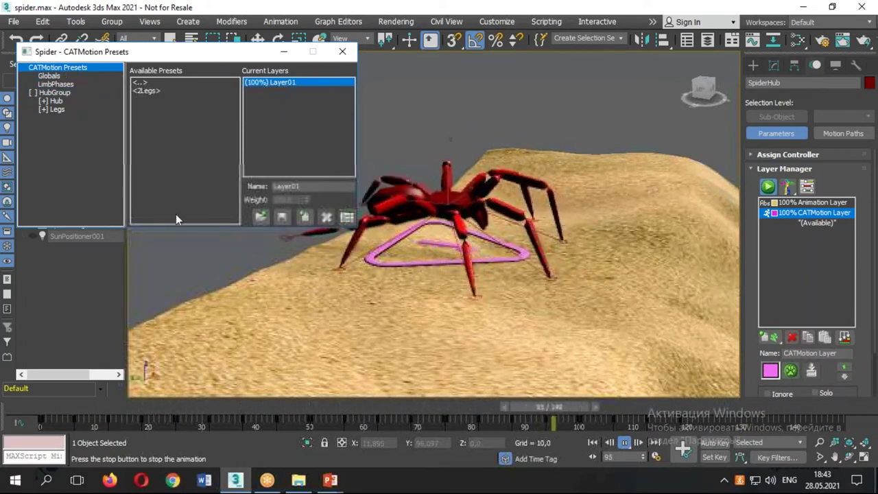
click(265, 218)
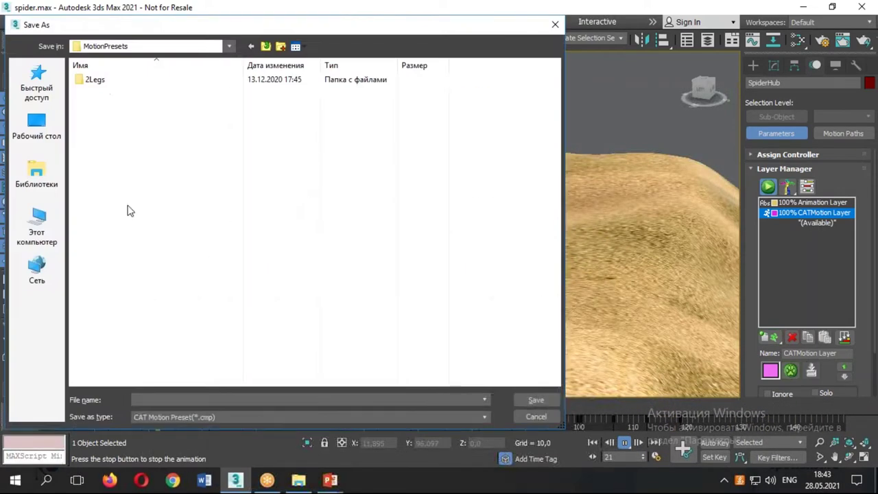
key(Escape)
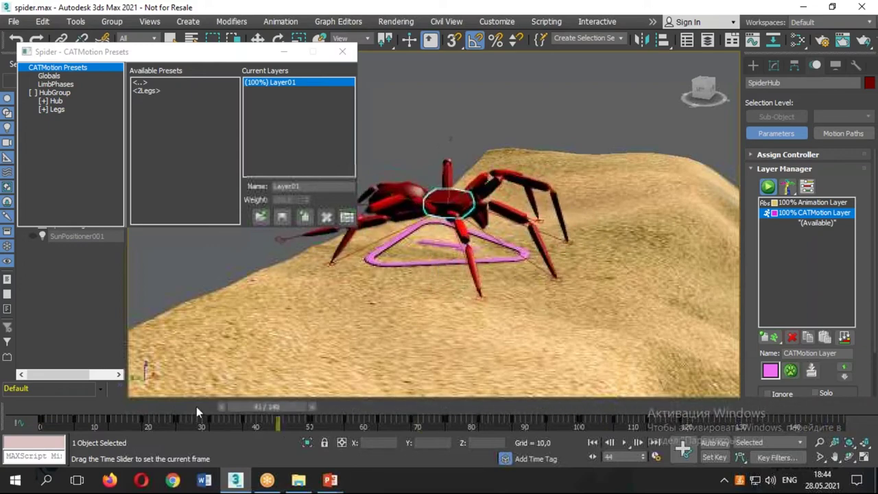
key(w)
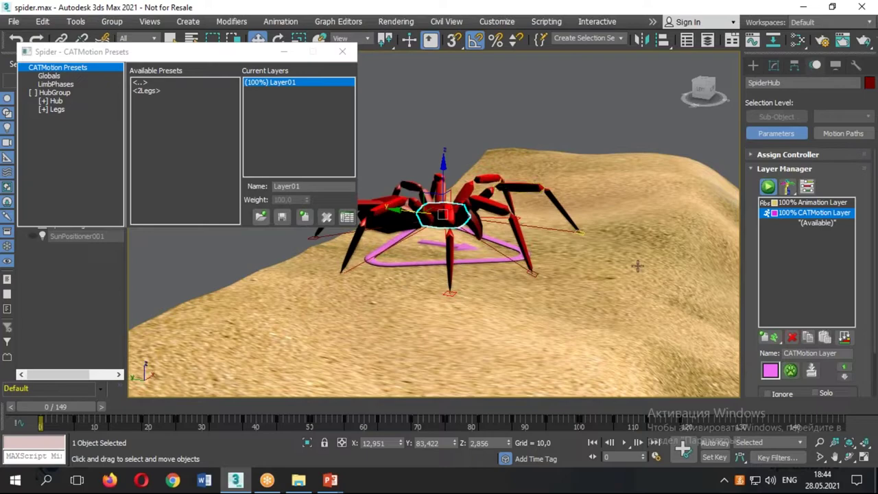
click(622, 443)
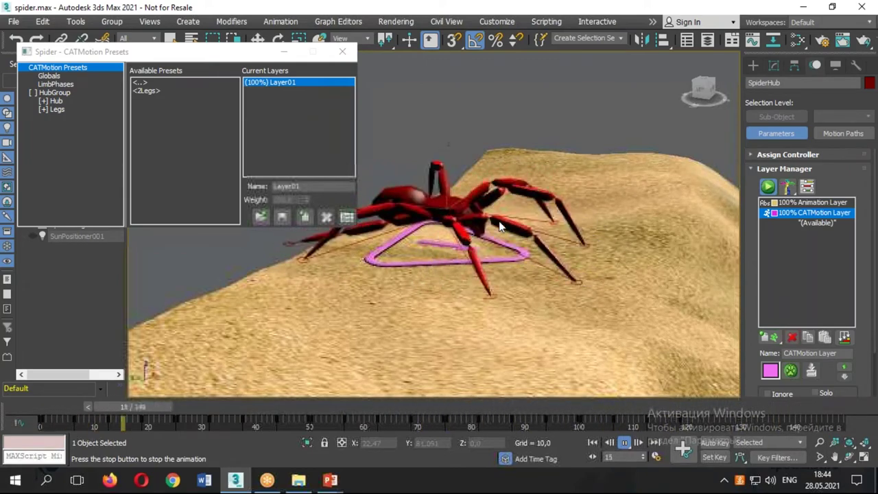
Shorten the spider's Max Step Time from 25 to 15 and switch it to Walk On Line
click(42, 77)
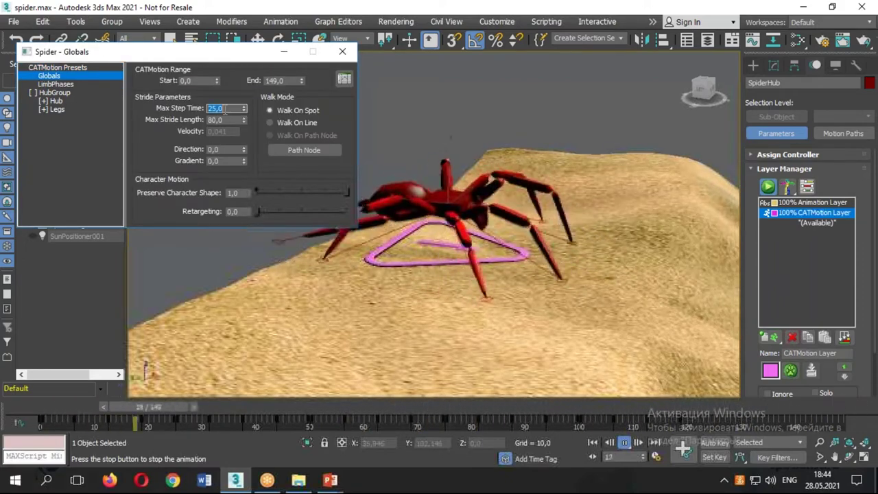
click(225, 109)
text(15)
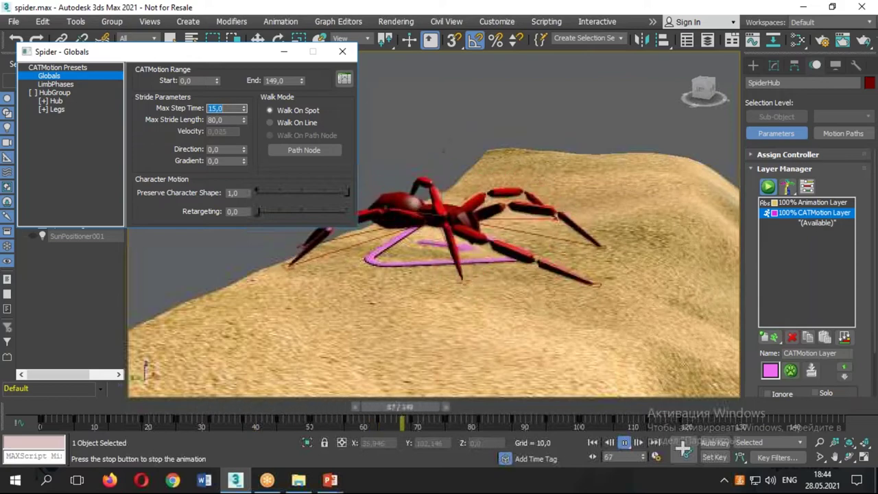
key(Return)
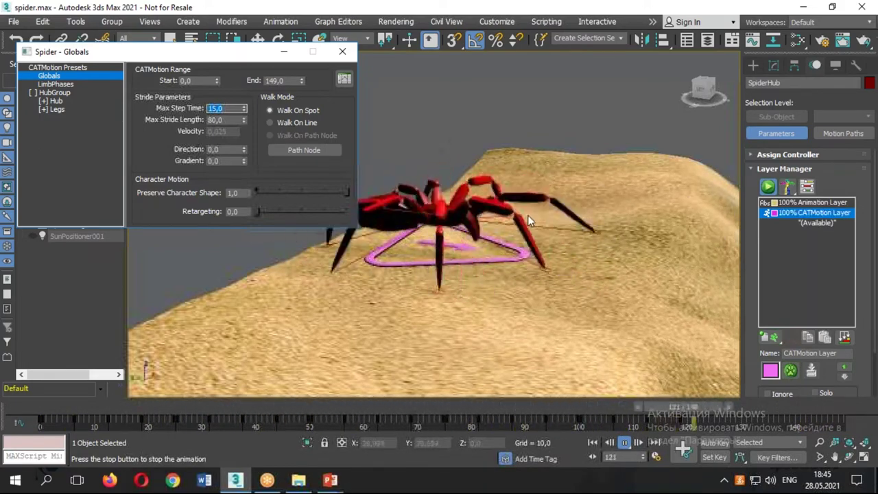
mouse_move(507, 212)
alt+middle_down()
mouse_move(591, 206)
mouse_move(506, 218)
alt+middle_up()
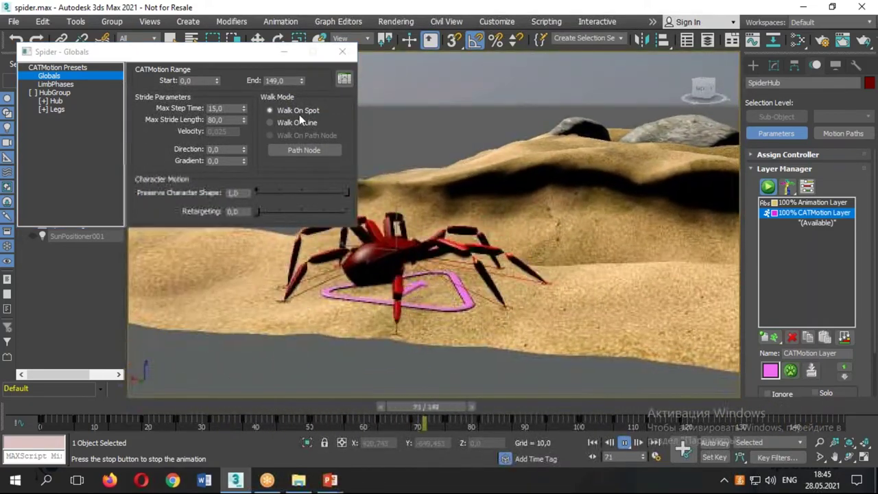
click(298, 121)
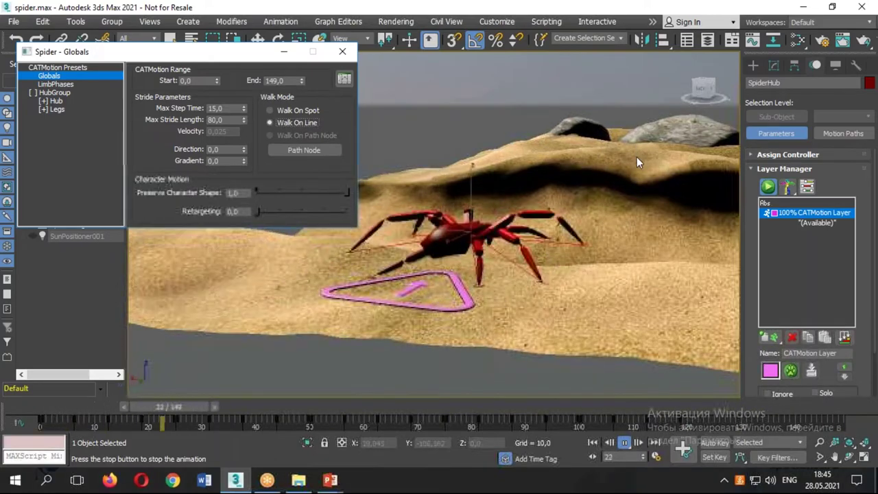
Watch the spider walk over the dunes, then restore Walk On Spot at frame 0 and close Globals
middle_drag(637, 154, 549, 183)
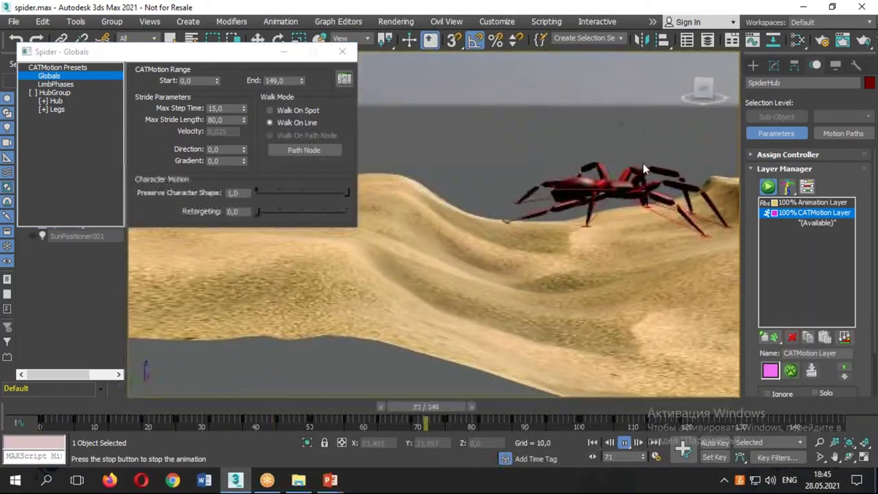
middle_drag(549, 183, 685, 220)
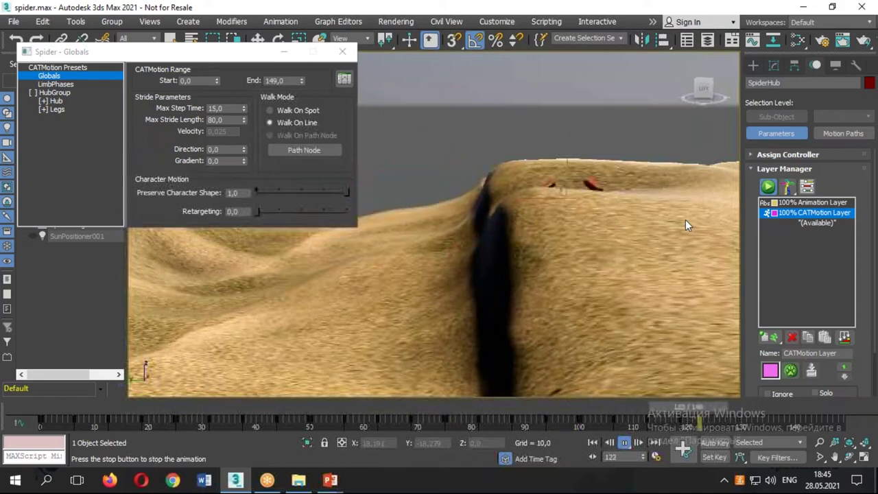
middle_drag(362, 326, 612, 304)
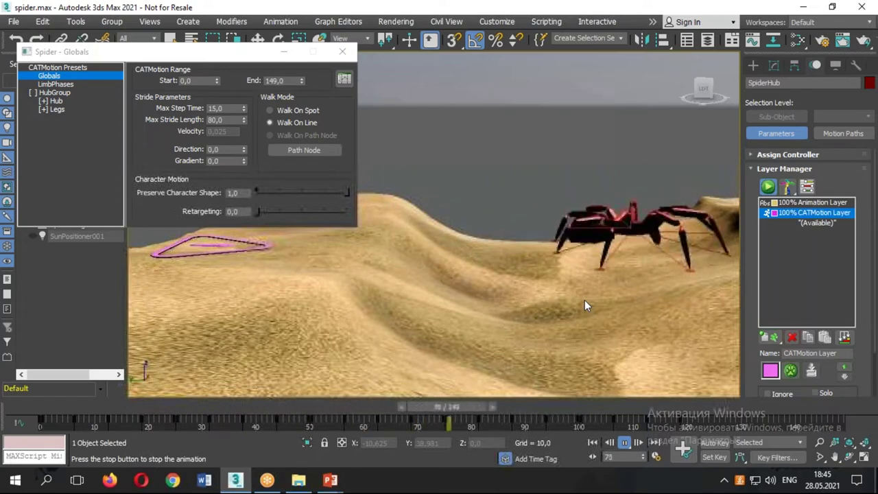
click(290, 108)
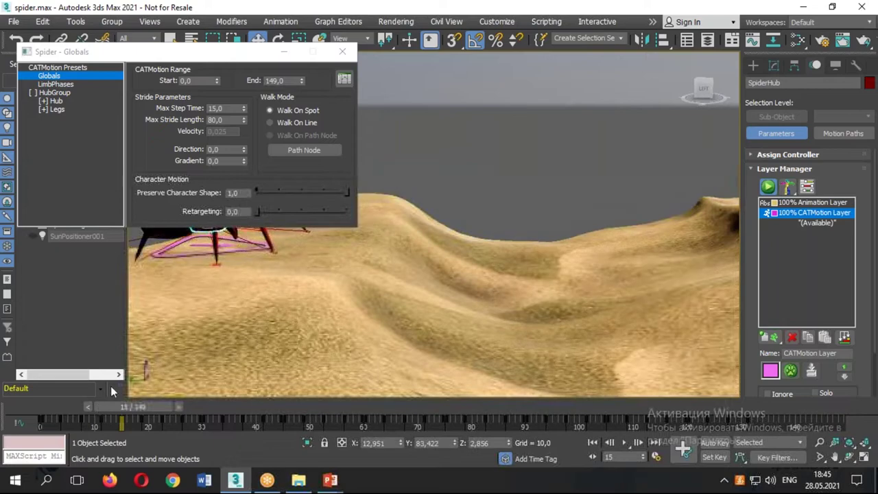
drag(99, 405, 61, 408)
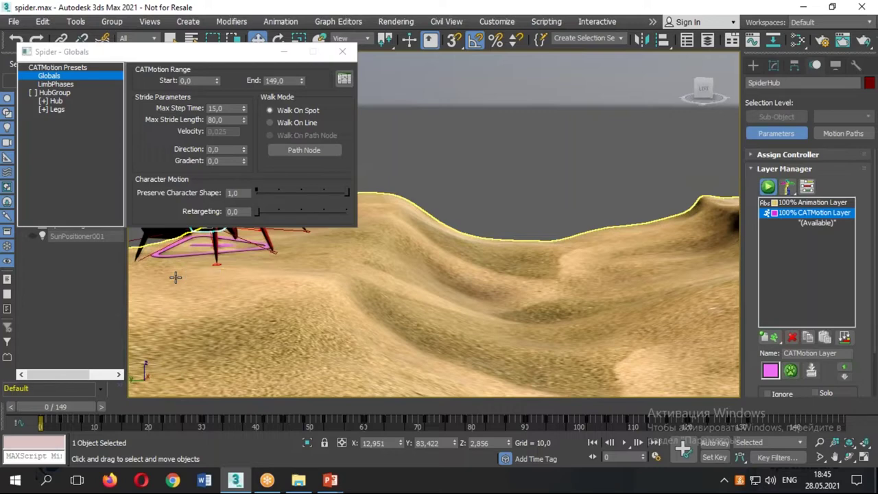
click(342, 51)
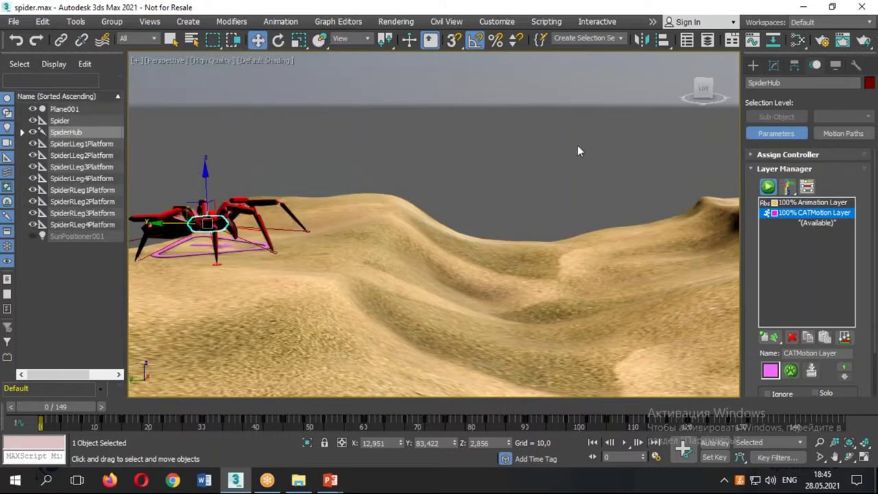
Draw a standard Dummy helper box around the spider in the Top viewport
click(755, 64)
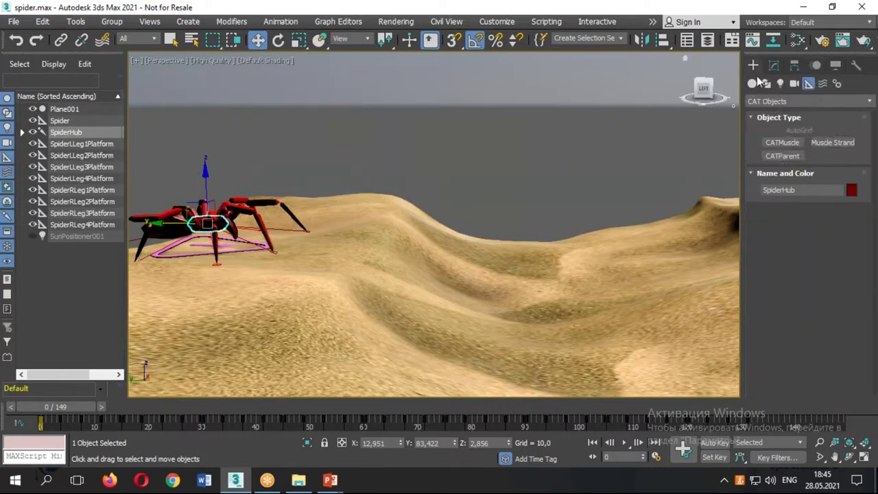
click(810, 100)
click(775, 113)
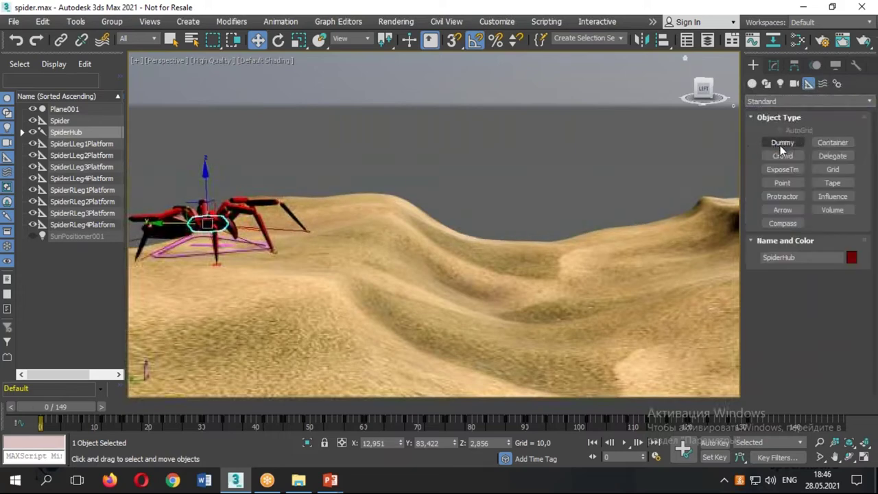
click(782, 142)
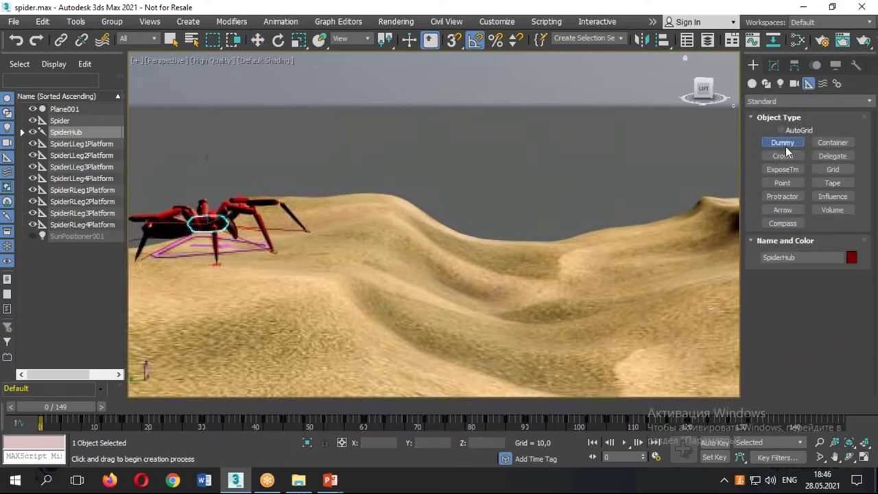
key(alt+w)
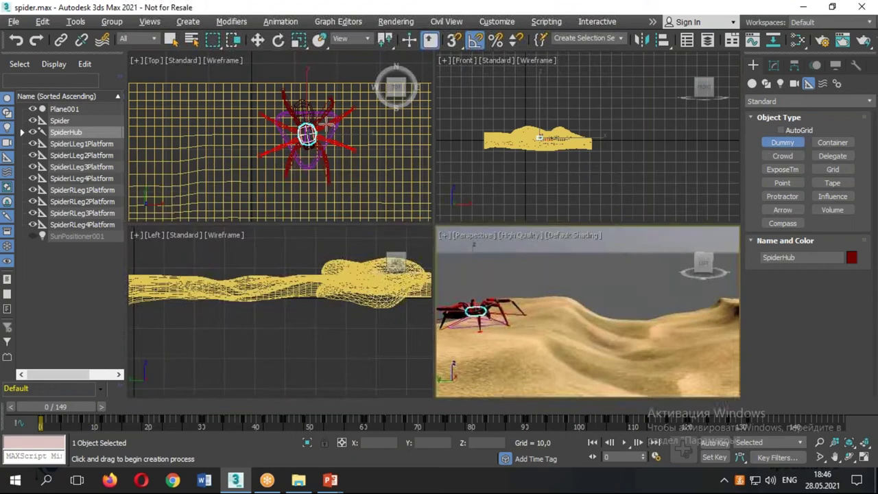
scroll(306, 136, up, 2)
drag(308, 135, 406, 201)
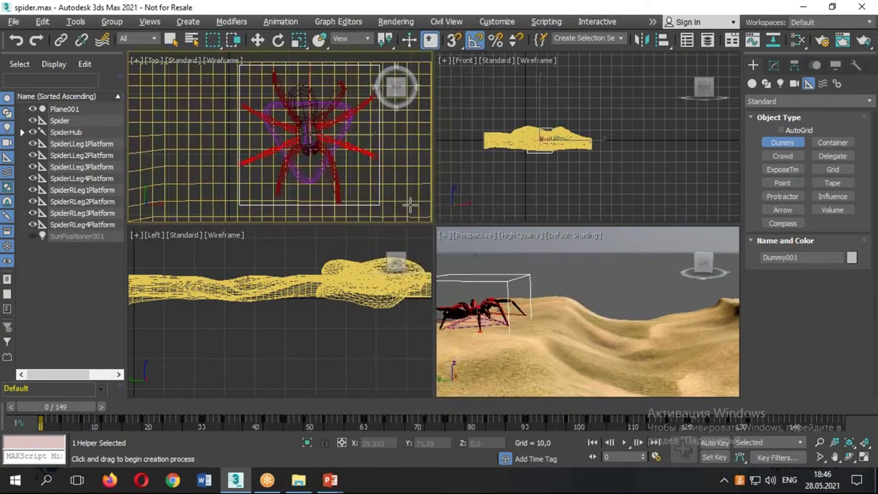
drag(406, 202, 411, 204)
scroll(590, 120, up, 3)
Maximize the Perspective view, orbit over the dunes, and select the Spider rig
key(w)
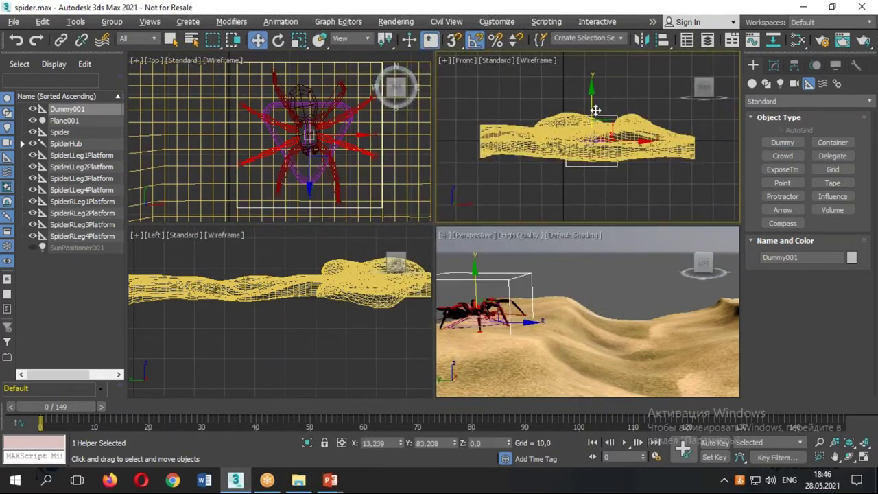
key(alt+w)
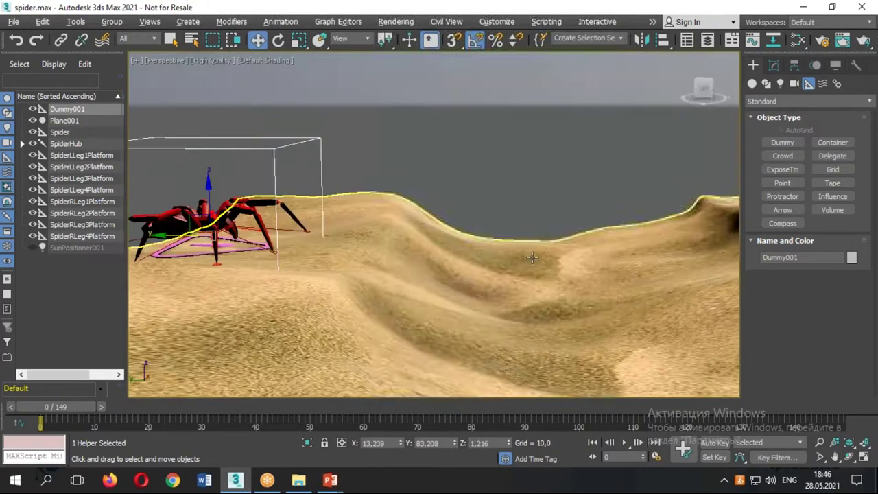
alt+middle_drag(424, 169, 439, 216)
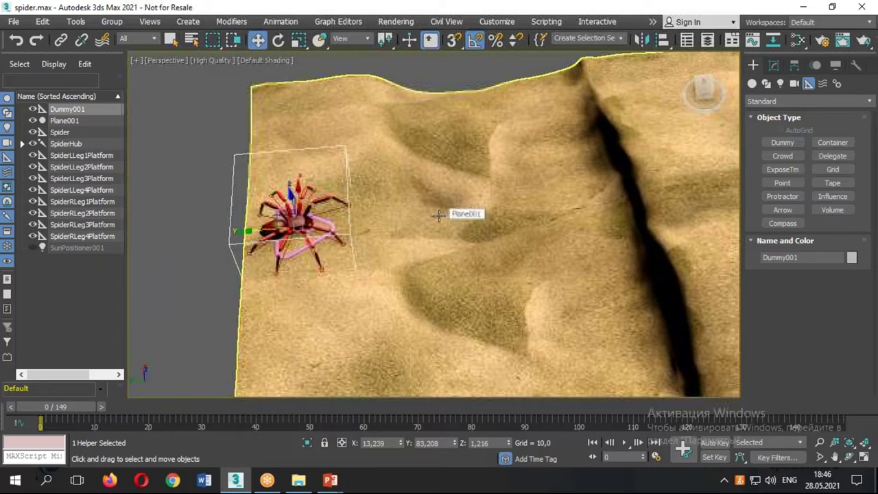
alt+middle_drag(439, 214, 415, 197)
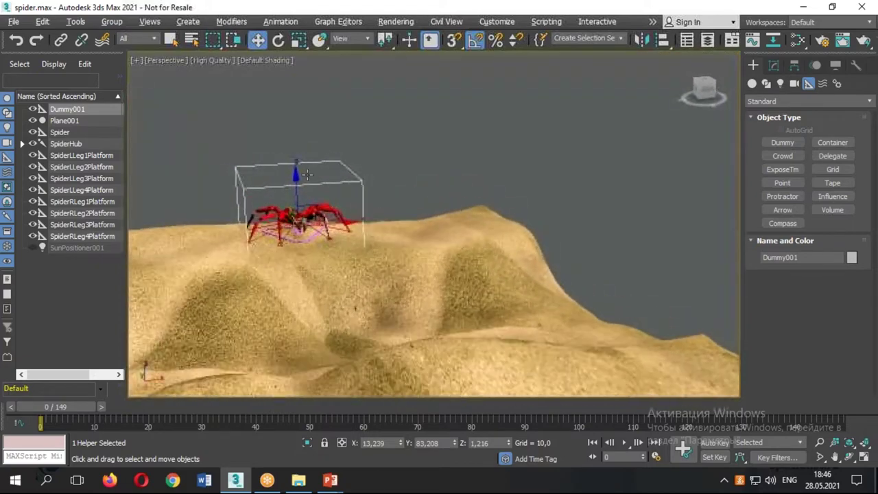
scroll(287, 218, up, 2)
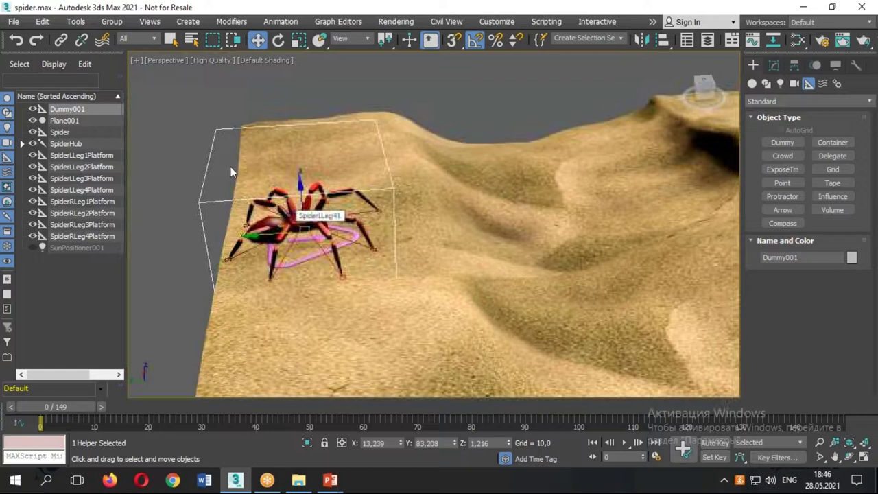
click(309, 257)
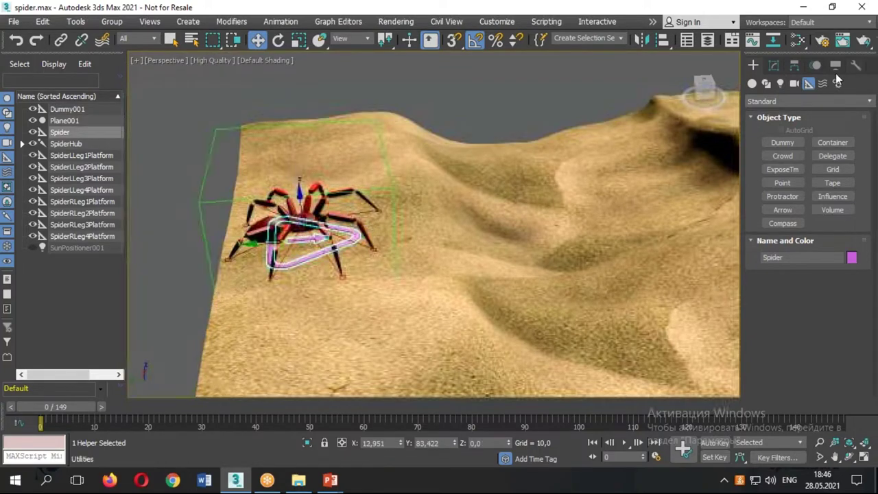
Set Dummy001 as the spider's path node in the CATMotion Globals settings, then close them
click(816, 65)
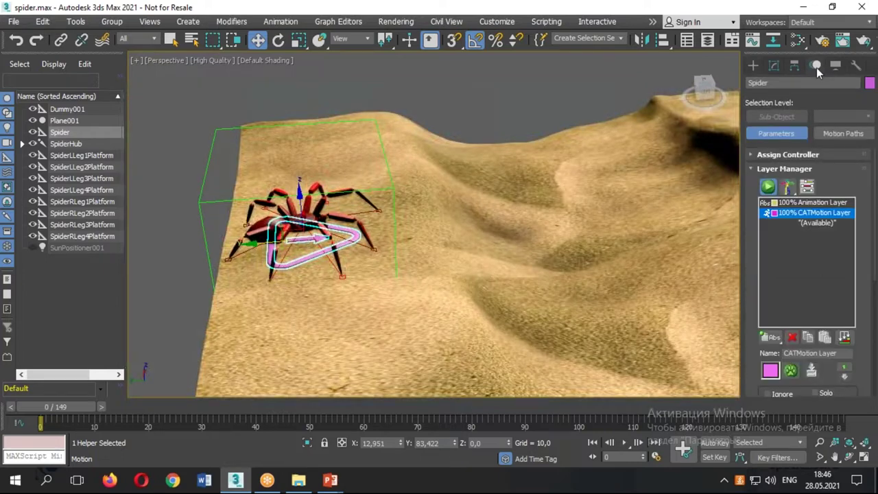
click(789, 371)
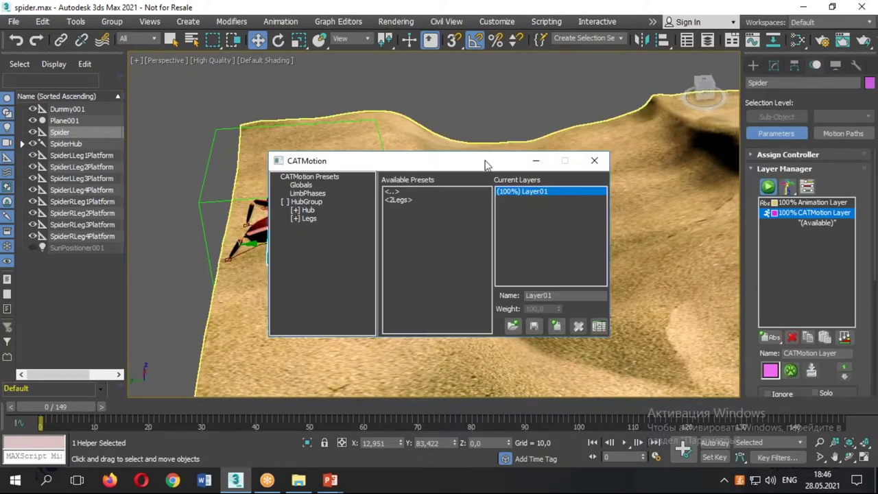
drag(485, 165, 601, 130)
click(439, 149)
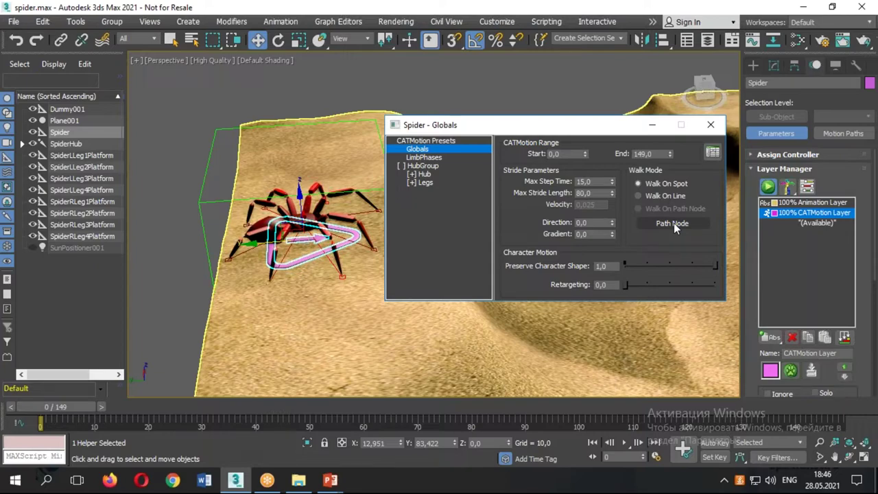
click(673, 223)
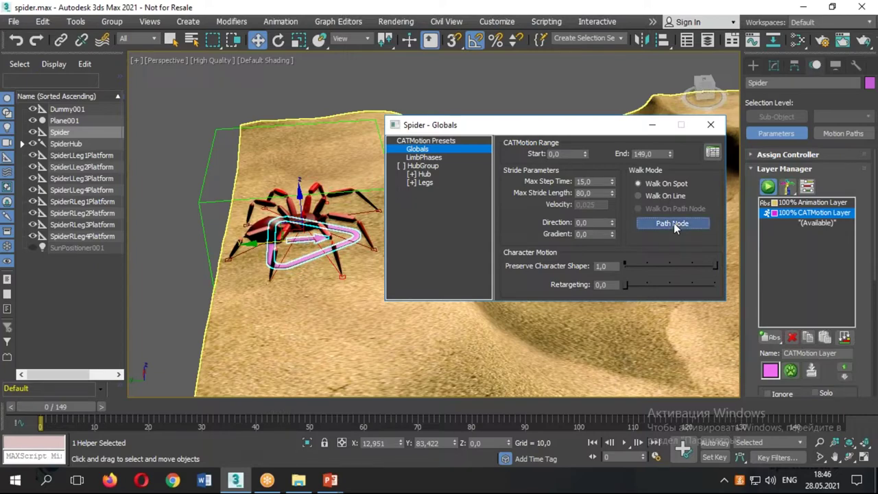
click(207, 162)
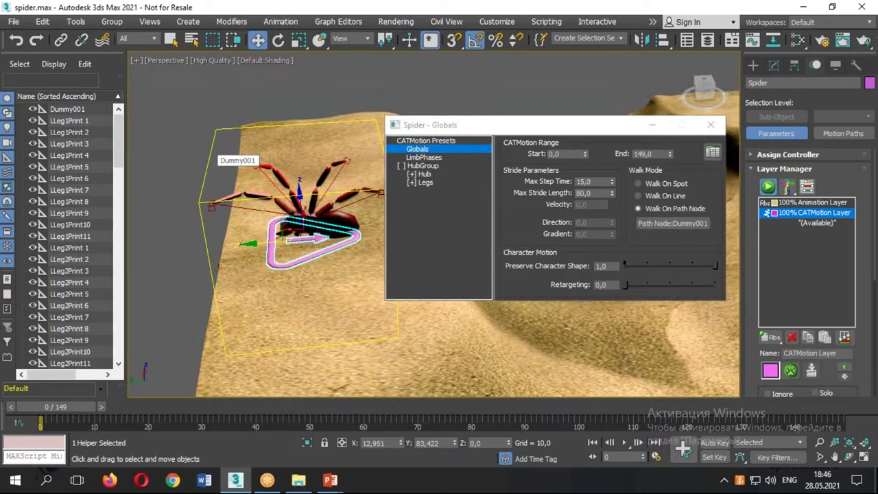
click(710, 129)
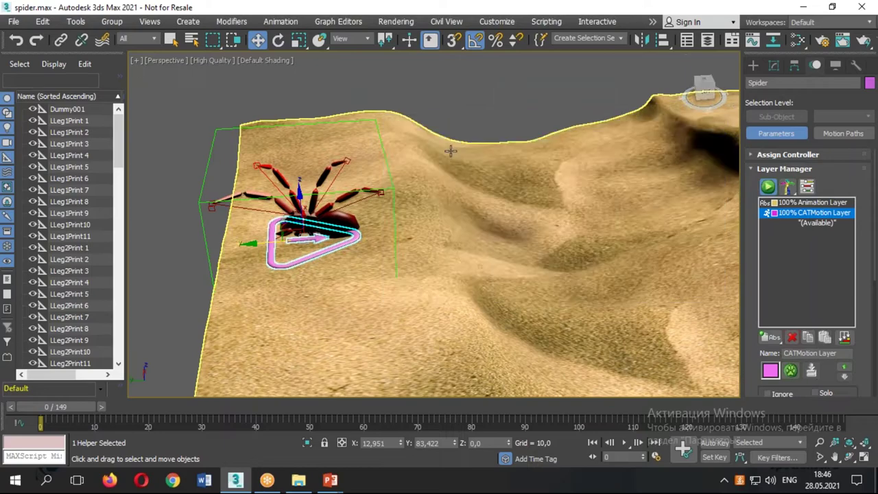
Rotate Dummy001 about 180° around Z so the spider stands right side up
click(221, 131)
alt+middle_drag(221, 131, 295, 172)
key(e)
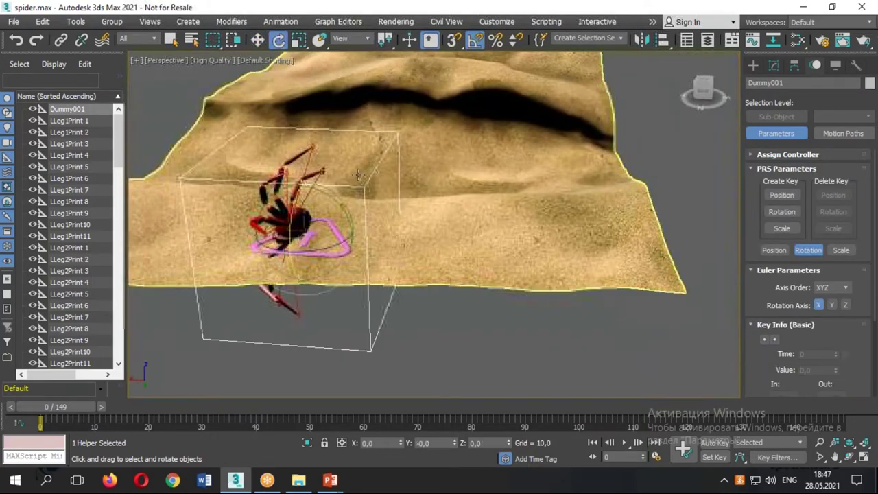
mouse_move(346, 244)
mouse_down()
mouse_move(363, 206)
mouse_move(379, 230)
mouse_up()
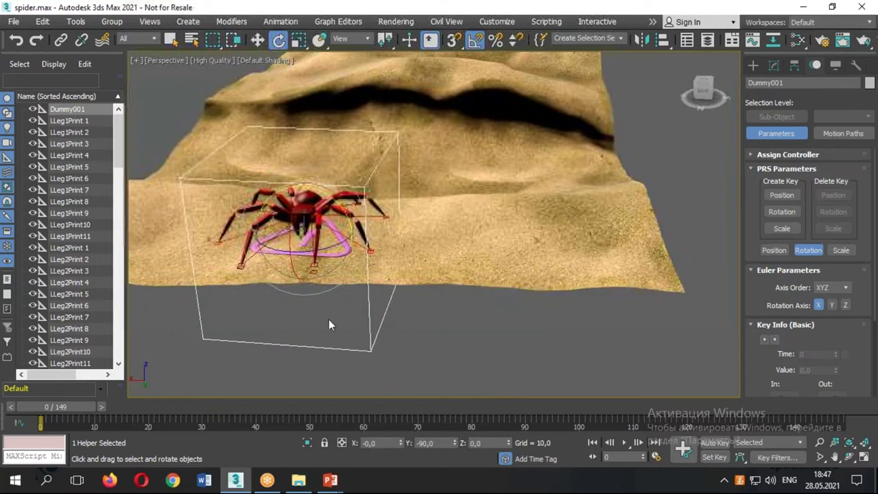
mouse_move(335, 247)
mouse_down()
mouse_move(457, 230)
mouse_move(449, 234)
mouse_up()
mouse_move(449, 233)
alt+middle_down()
mouse_move(334, 226)
mouse_move(447, 215)
mouse_move(426, 215)
alt+middle_up()
Reselect Dummy001 and move it along Y to about Y 79.764
key(w)
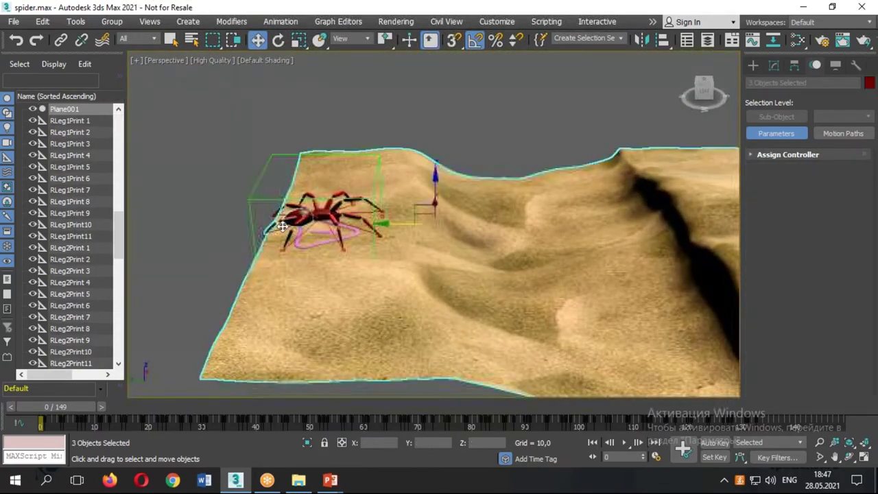
click(281, 228)
click(277, 228)
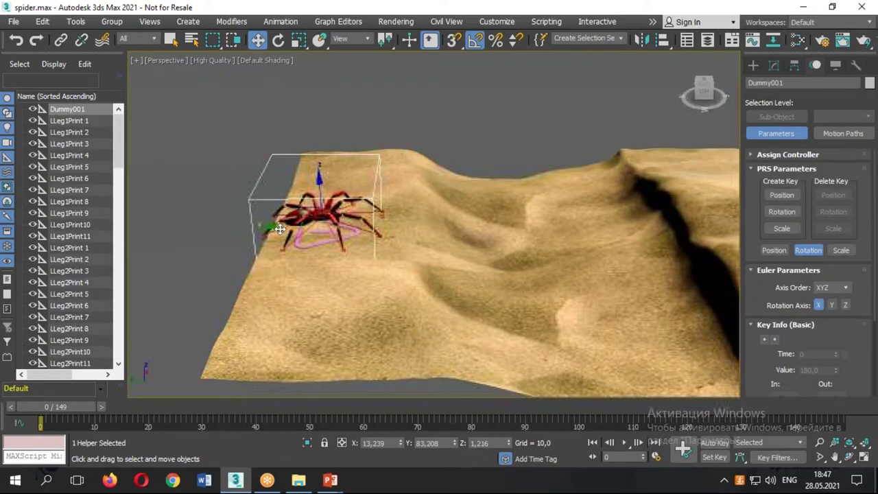
mouse_move(278, 229)
mouse_down()
mouse_move(488, 226)
mouse_move(304, 229)
mouse_up()
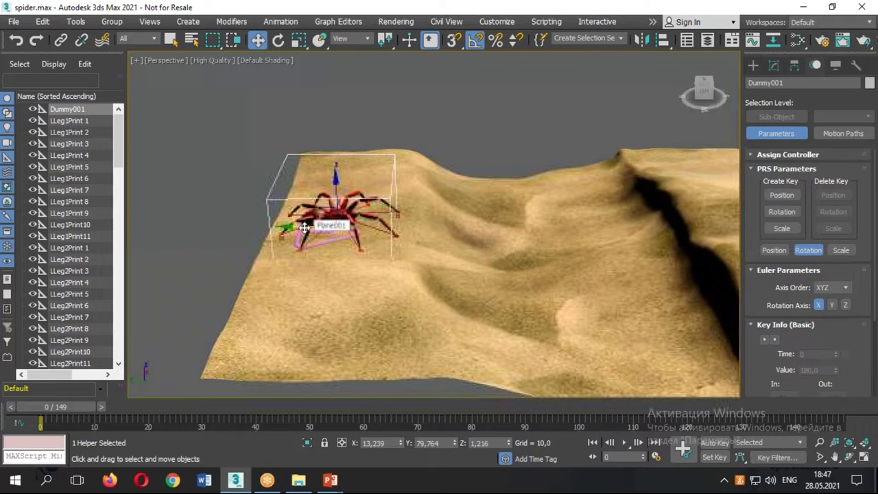
Nudge Dummy001 to Y 82.155 so the spider rests on the dune, and frame the spider
drag(304, 225, 293, 228)
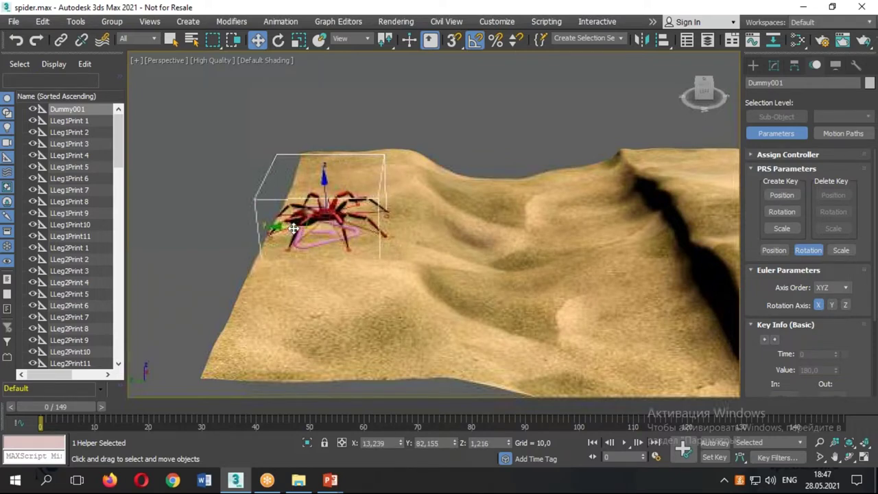
alt+middle_drag(299, 236, 322, 187)
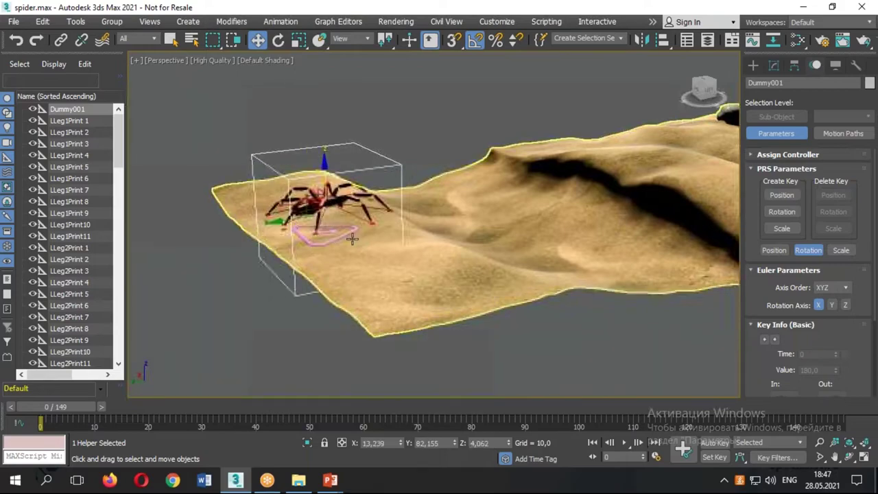
alt+middle_drag(323, 187, 341, 235)
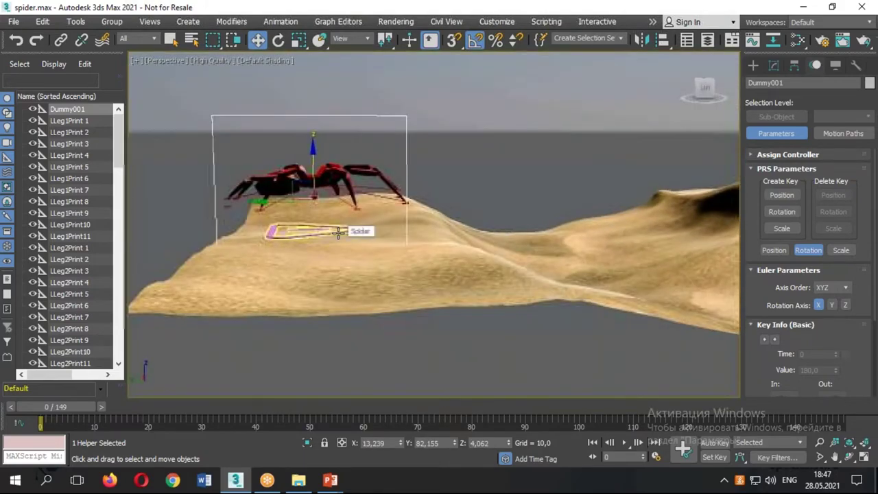
alt+middle_drag(350, 236, 521, 237)
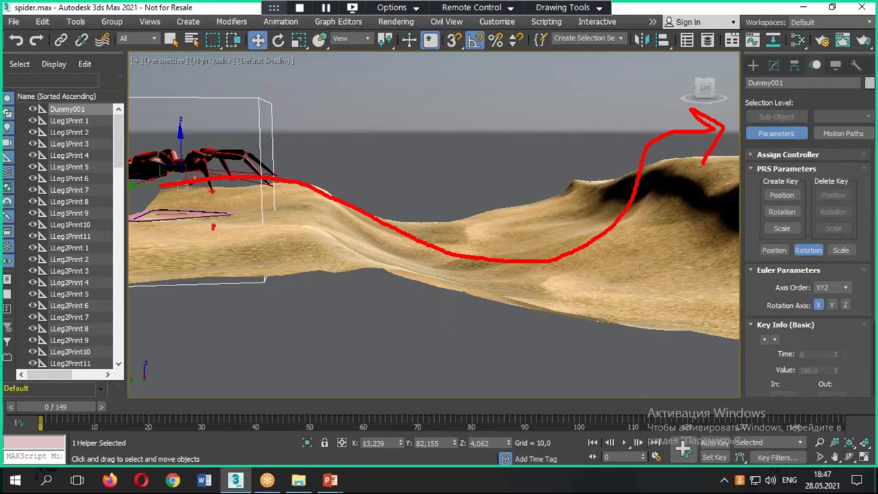
key(z)
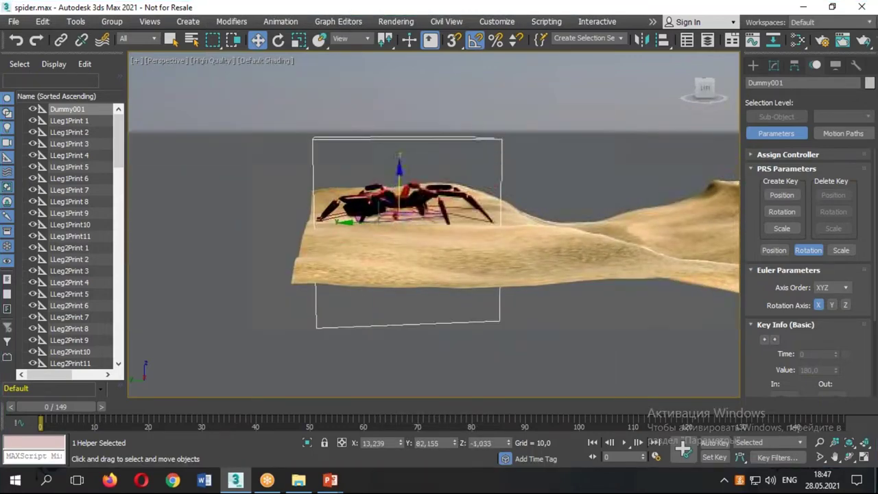
alt+middle_drag(402, 177, 382, 185)
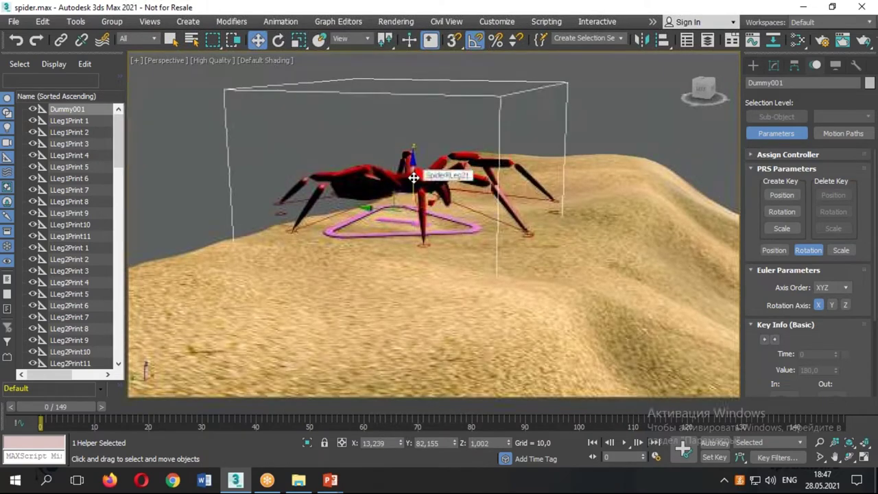
With Auto Key on, key Dummy001 forward to Y 64.84 at frame 16 and scrub the walk
click(717, 445)
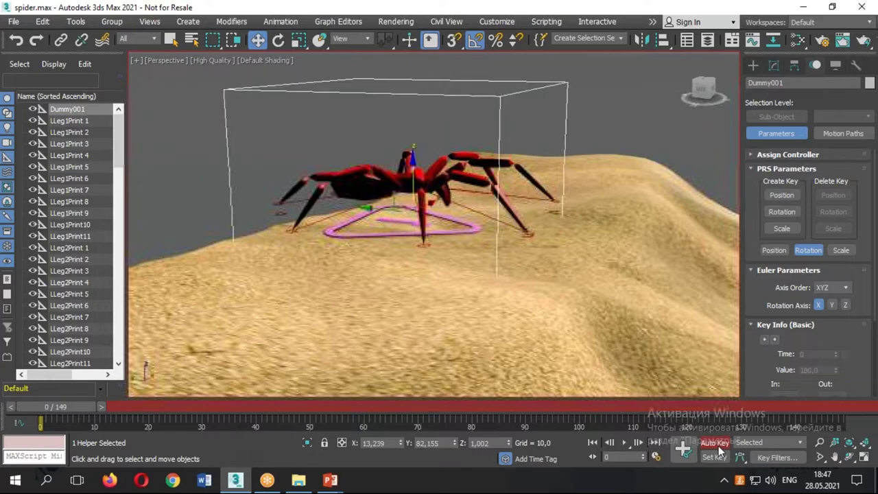
drag(73, 407, 227, 407)
key(w)
alt+middle_drag(417, 288, 499, 297)
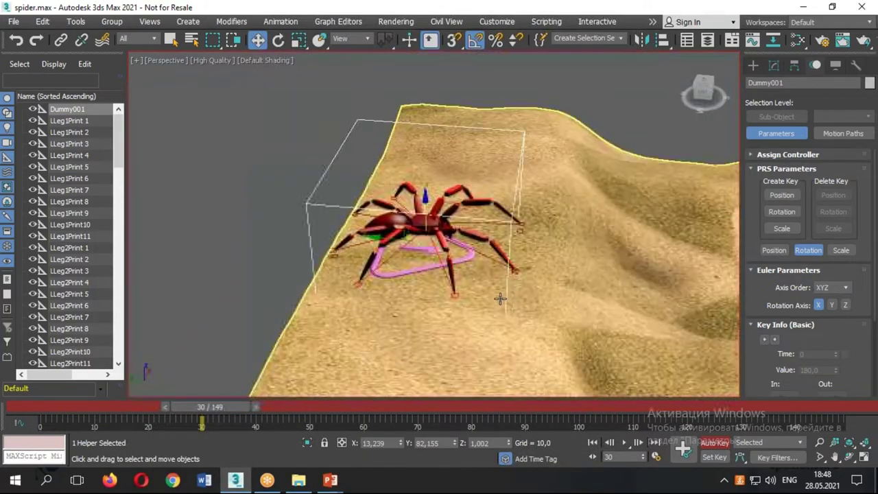
mouse_move(534, 236)
alt+middle_down()
mouse_move(480, 163)
mouse_move(396, 262)
alt+middle_up()
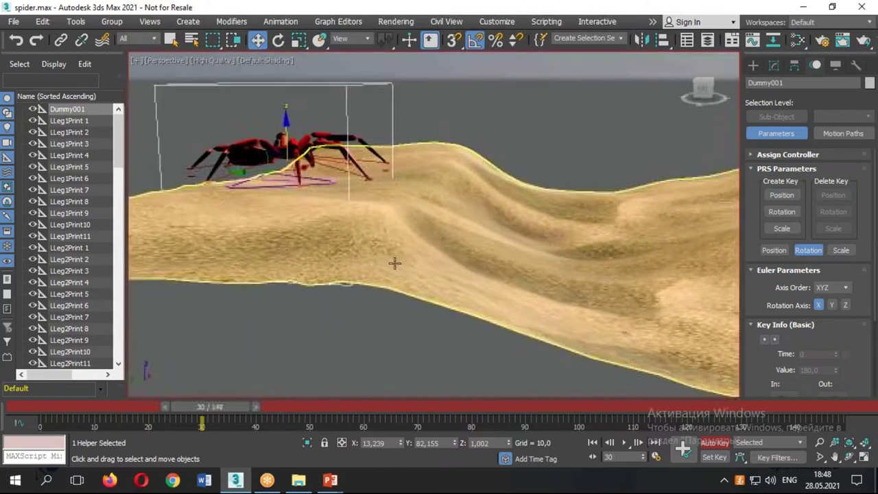
mouse_move(222, 408)
mouse_down()
mouse_move(144, 412)
mouse_move(155, 411)
mouse_up()
alt+middle_drag(254, 110, 256, 169)
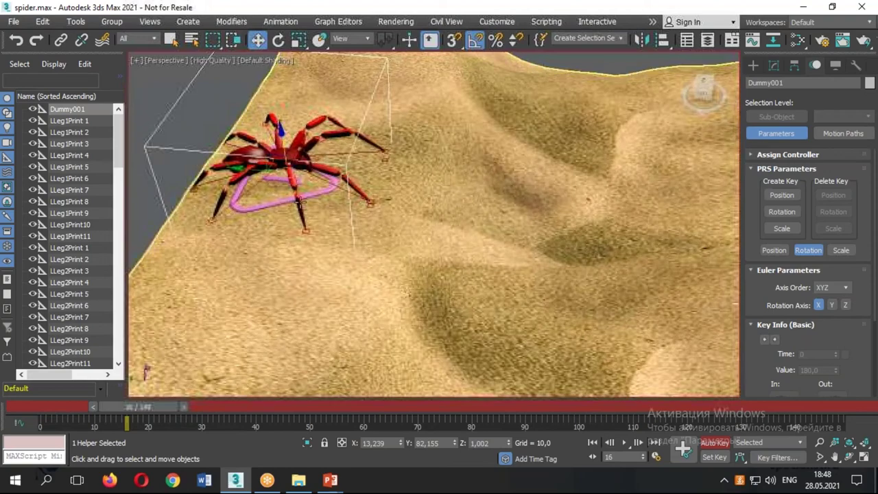
drag(256, 169, 377, 195)
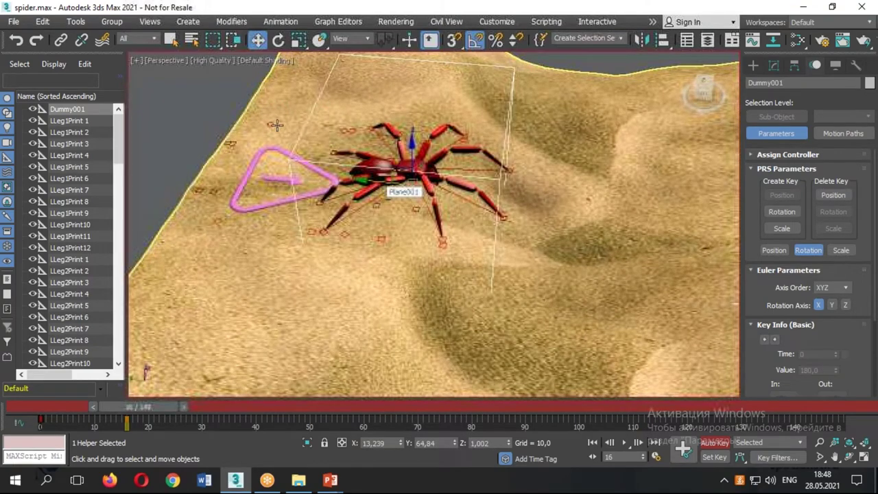
mouse_move(157, 409)
mouse_down()
mouse_move(92, 413)
mouse_move(253, 413)
mouse_move(228, 409)
mouse_up()
Key the spider onto the next dune and down onto the sand at frame 40
key(w)
alt+middle_drag(356, 302, 465, 257)
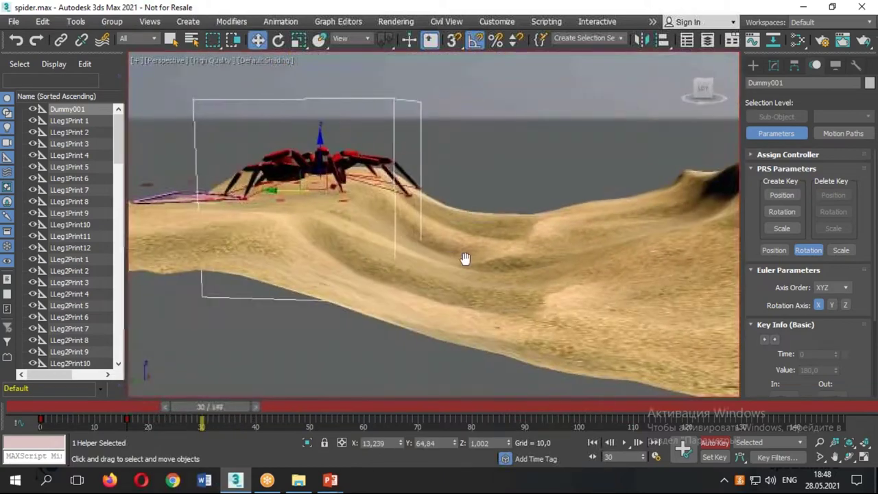
drag(243, 411, 294, 410)
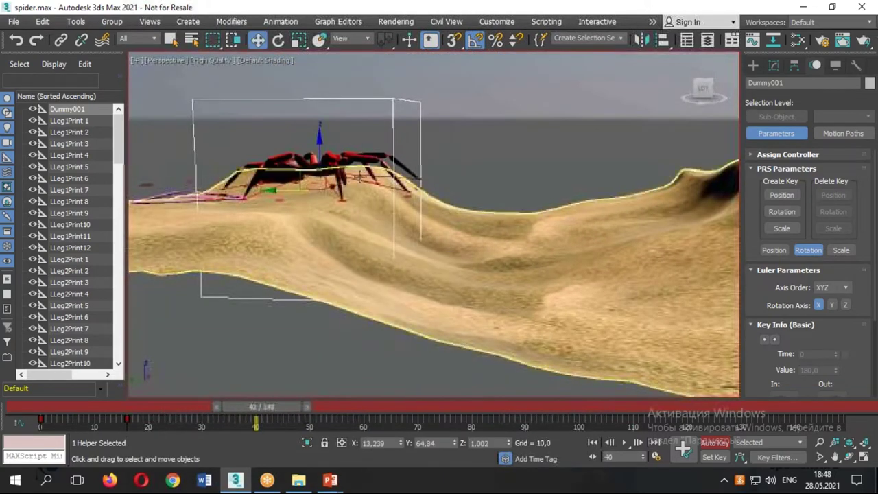
alt+middle_drag(381, 140, 295, 180)
mouse_move(287, 190)
mouse_down()
mouse_move(500, 192)
mouse_move(558, 176)
mouse_move(575, 152)
mouse_up()
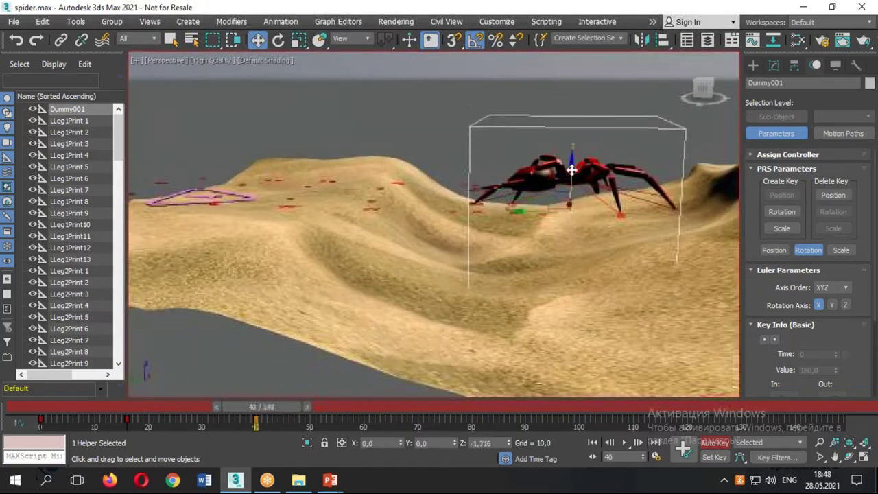
drag(572, 147, 570, 200)
mouse_move(256, 407)
mouse_down()
mouse_move(386, 412)
mouse_move(359, 419)
mouse_up()
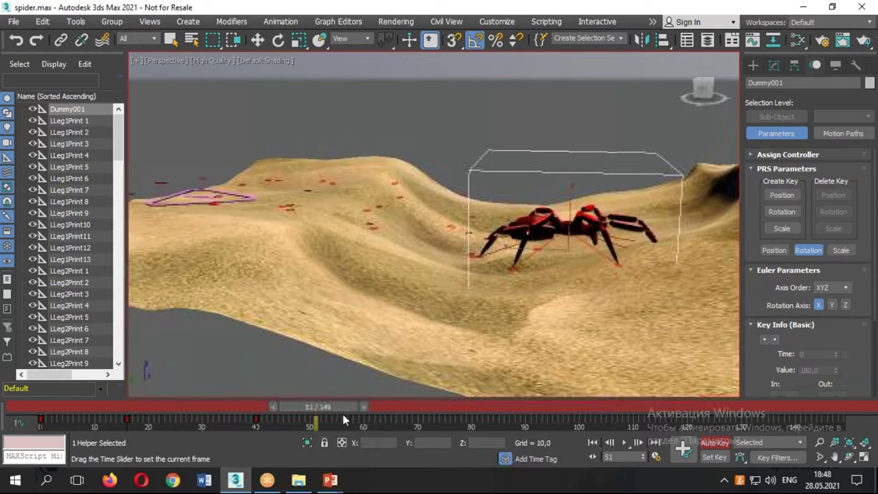
At frame 55, move the spider toward the rock and tilt it 90 degrees
key(w)
alt+middle_drag(446, 261, 542, 263)
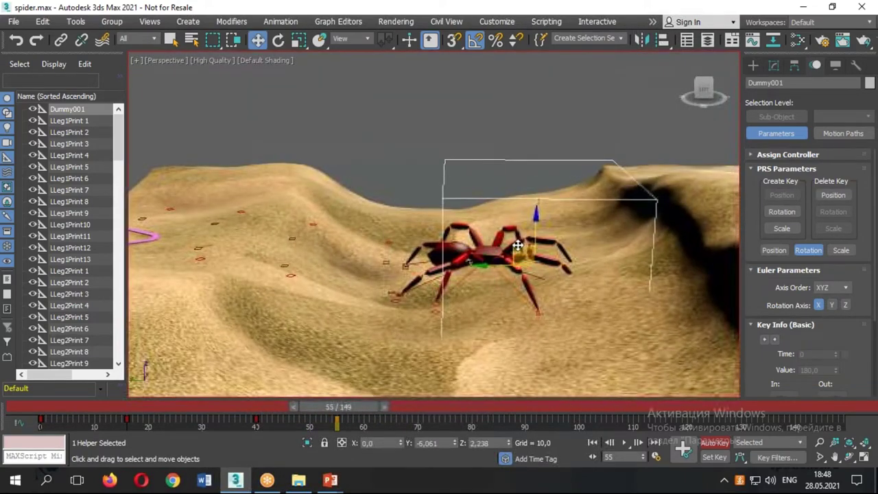
drag(471, 260, 535, 255)
key(e)
mouse_move(543, 216)
mouse_down()
mouse_move(533, 227)
mouse_move(550, 228)
mouse_up()
key(w)
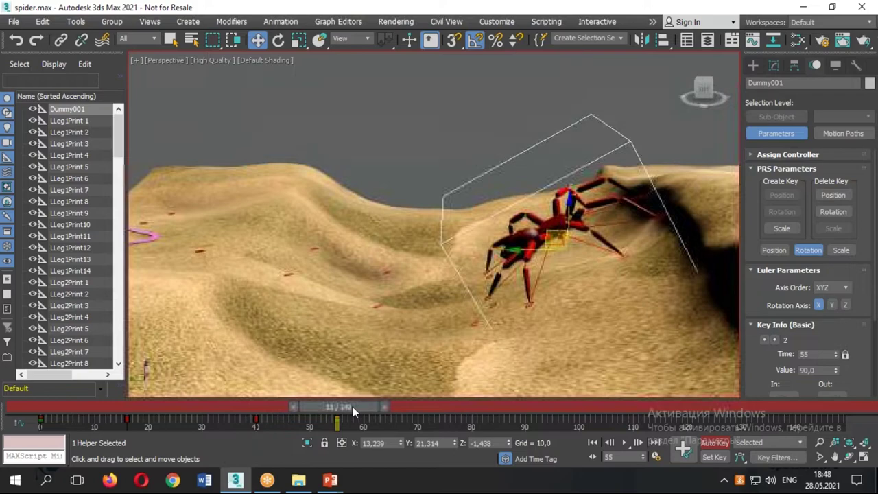
Rotate the spider upright at frame 40 and level it at frame 22
drag(353, 411, 277, 413)
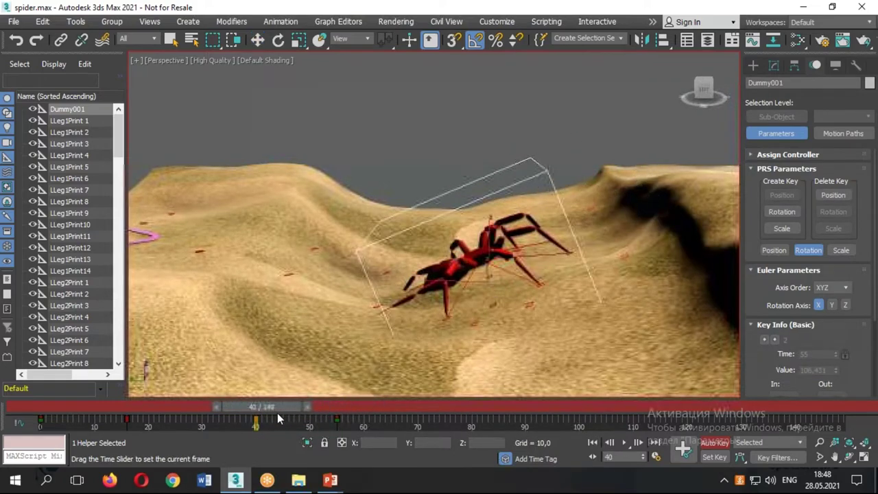
key(e)
drag(496, 242, 515, 243)
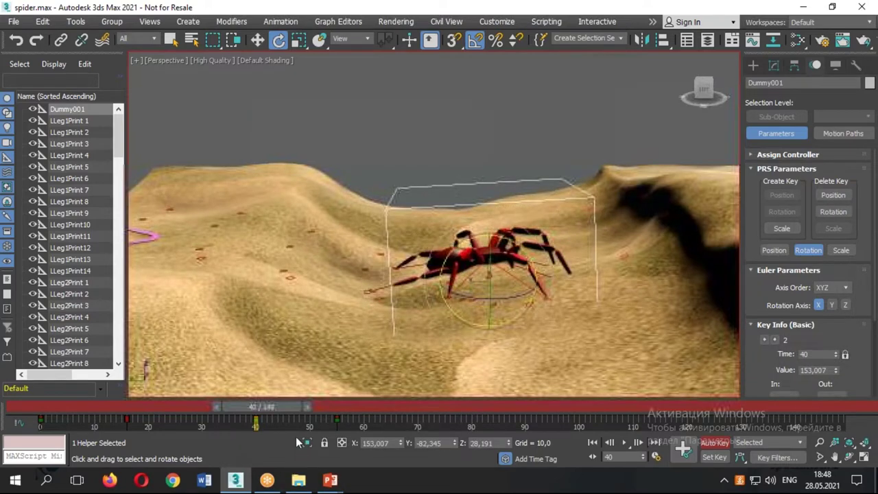
drag(286, 409, 195, 408)
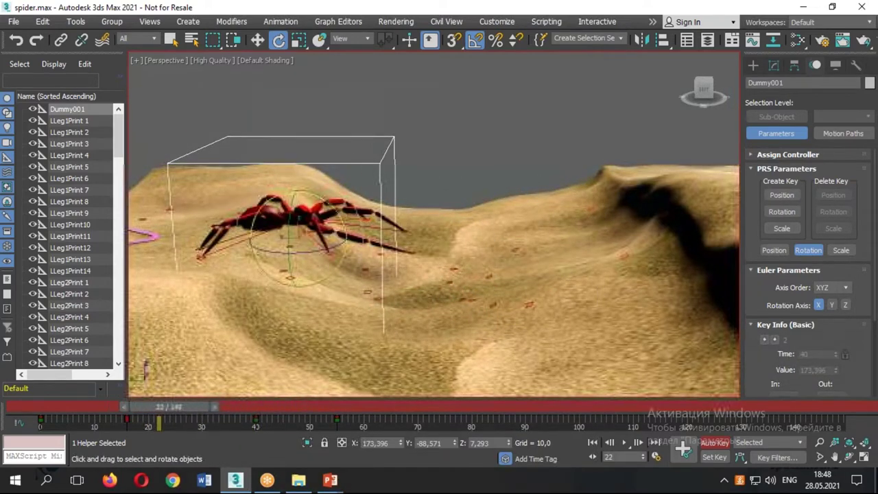
drag(316, 195, 231, 384)
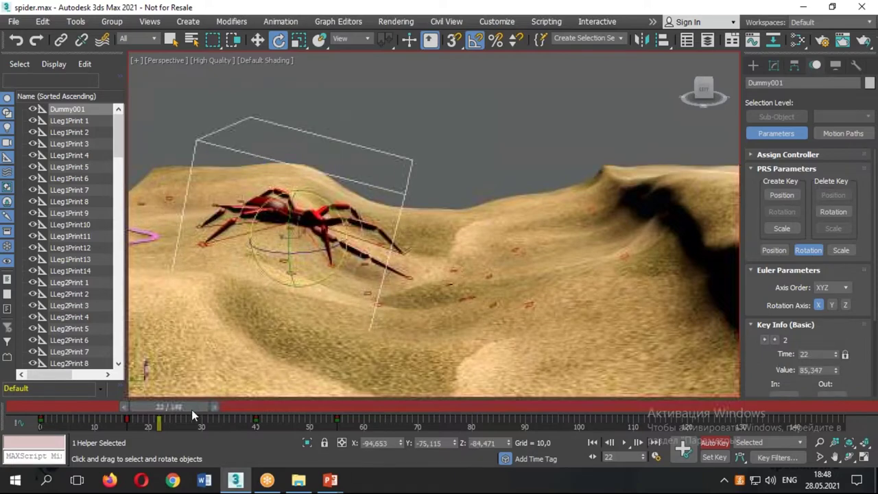
At frame 80, raise Dummy001 to about Z 7.673 and shift it forward over the ridge
mouse_move(192, 410)
mouse_down()
mouse_move(410, 371)
mouse_move(457, 372)
mouse_up()
key(e)
alt+middle_drag(466, 288, 488, 264)
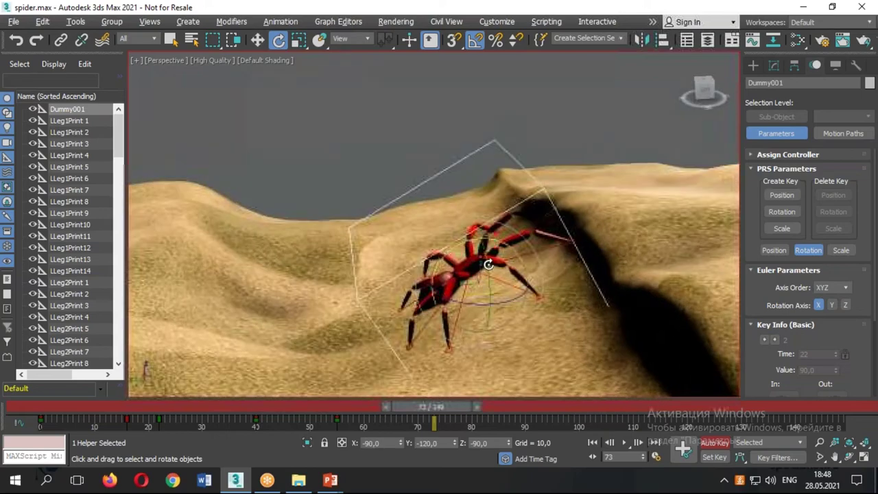
drag(450, 405, 485, 410)
key(e)
middle_drag(544, 297, 468, 304)
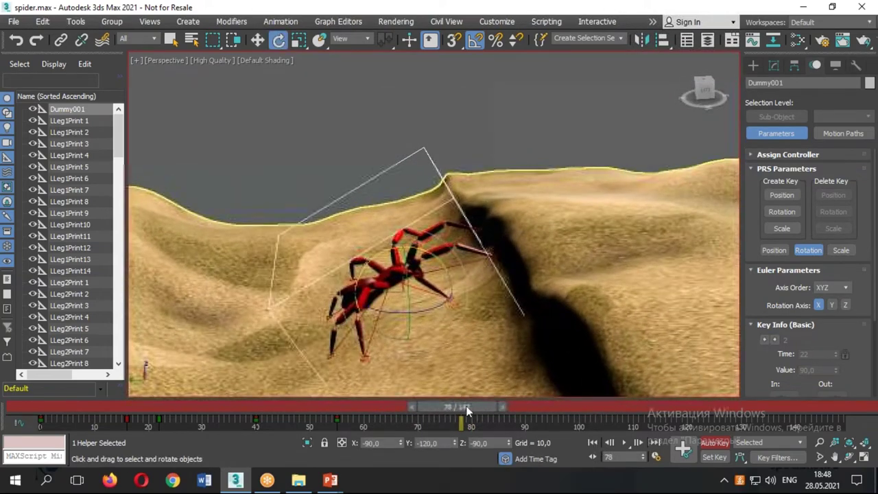
drag(466, 405, 485, 411)
key(w)
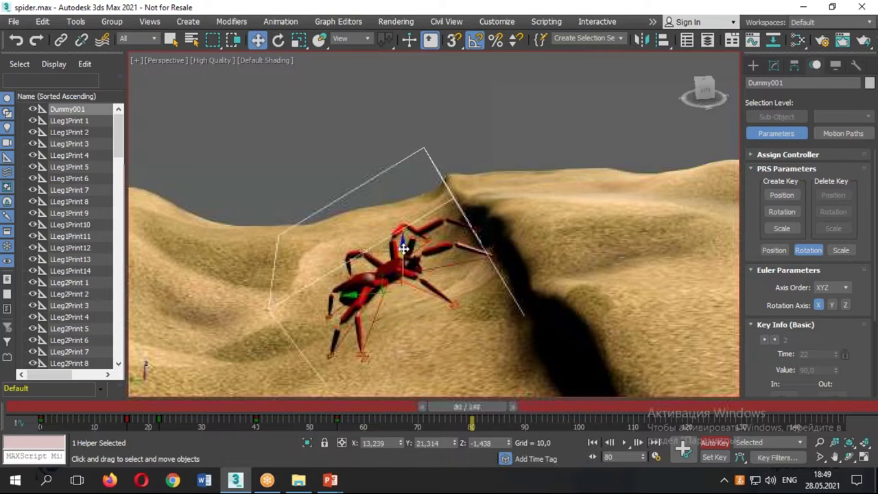
mouse_move(405, 251)
mouse_down()
mouse_move(414, 169)
mouse_move(427, 194)
mouse_up()
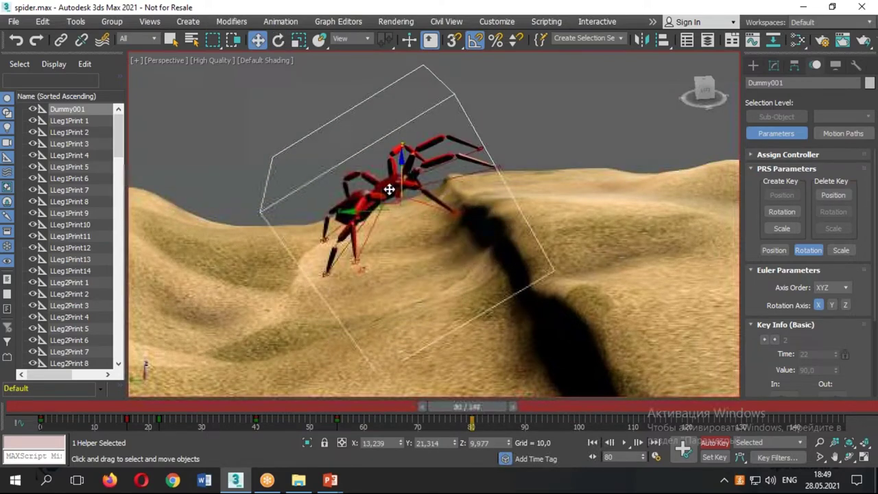
drag(362, 209, 514, 185)
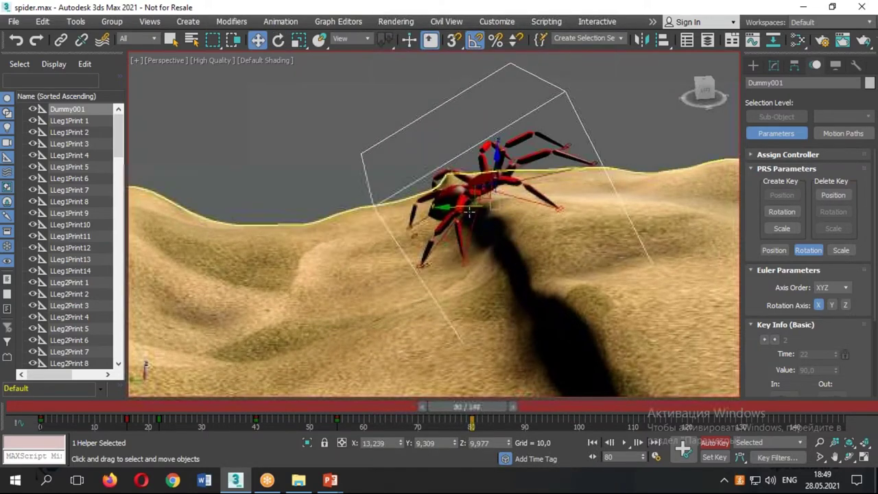
drag(470, 210, 520, 195)
Tilt the hub 15° upright at frame 80, then preview the motion through frame 100
key(e)
drag(505, 160, 511, 141)
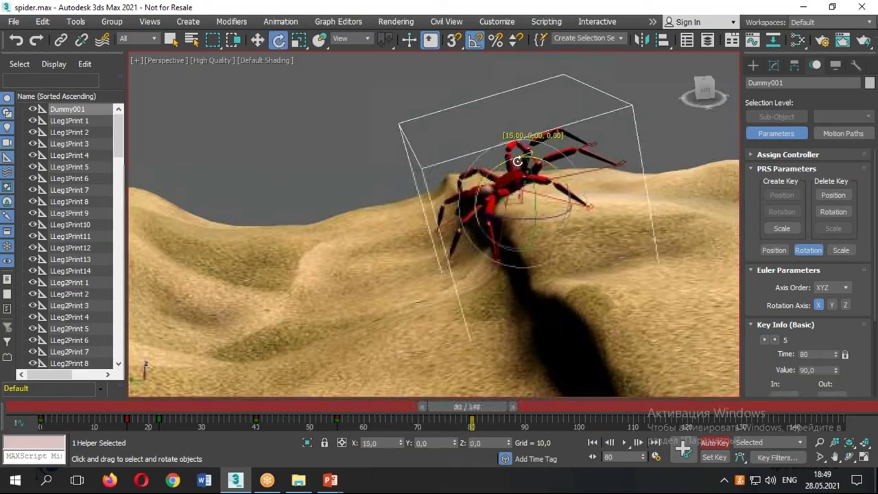
mouse_move(511, 141)
alt+middle_down()
mouse_move(494, 187)
mouse_move(508, 180)
alt+middle_up()
key(w)
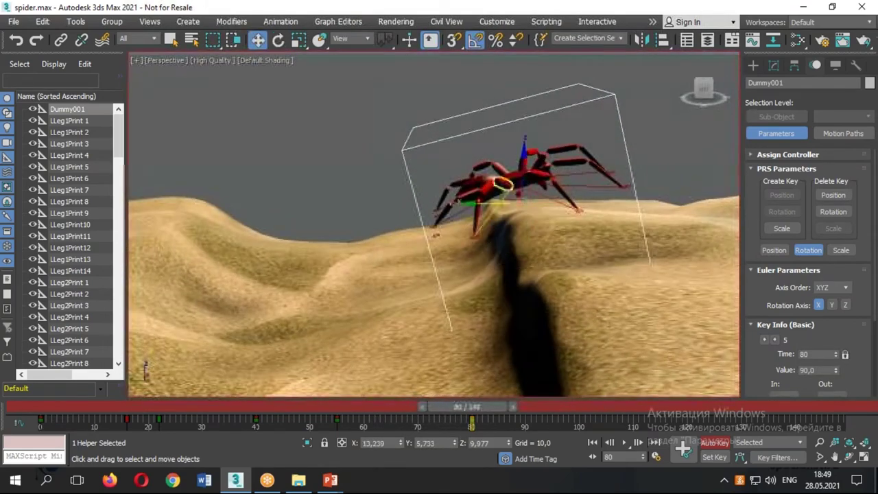
drag(515, 184, 521, 181)
mouse_move(449, 408)
mouse_down()
mouse_move(501, 391)
mouse_move(566, 390)
mouse_up()
key(w)
mouse_move(558, 391)
alt+middle_down()
mouse_move(634, 319)
mouse_move(499, 287)
alt+middle_up()
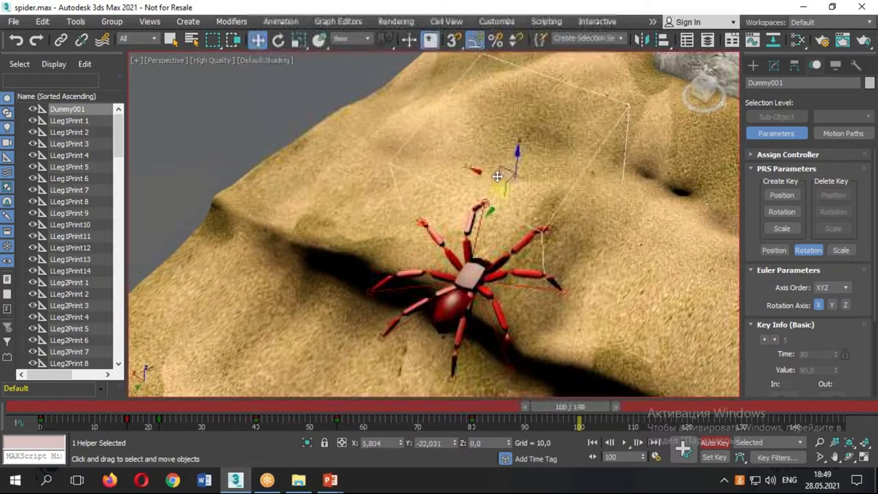
Tilt the spider hub 15 degrees about X at frame 100
alt+middle_drag(444, 294, 492, 129)
key(e)
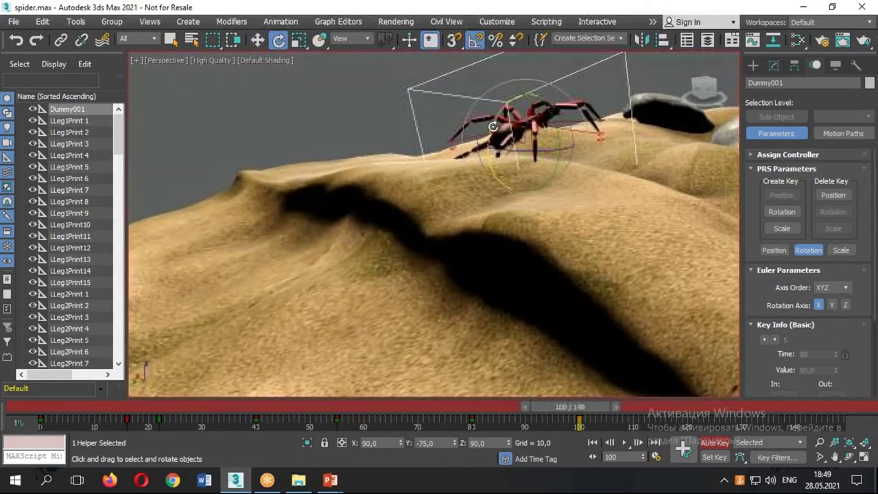
drag(493, 126, 495, 116)
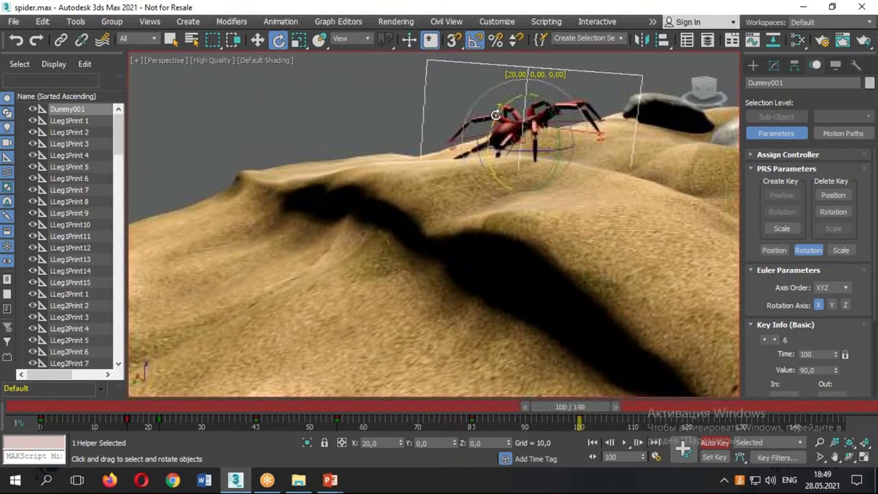
alt+middle_drag(495, 115, 407, 116)
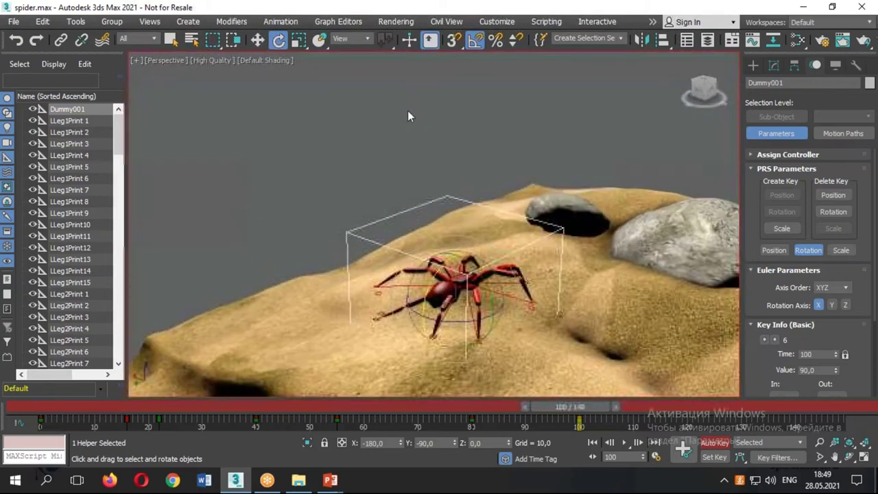
alt+middle_drag(497, 315, 483, 364)
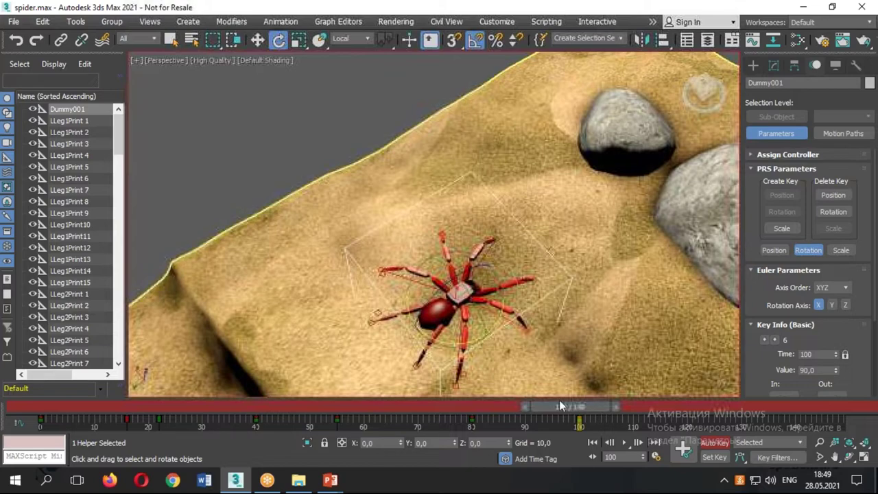
At frame 115, move the hub toward the rocks and turn it about 90°
drag(576, 408, 488, 411)
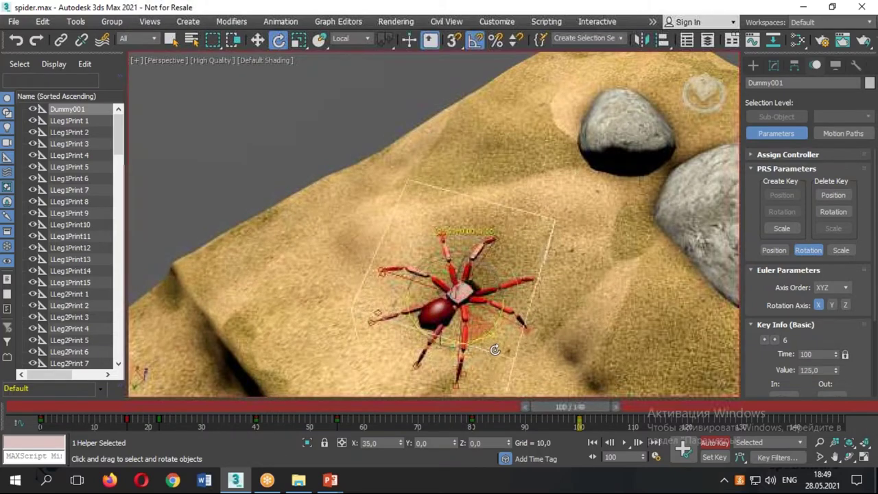
drag(489, 411, 658, 405)
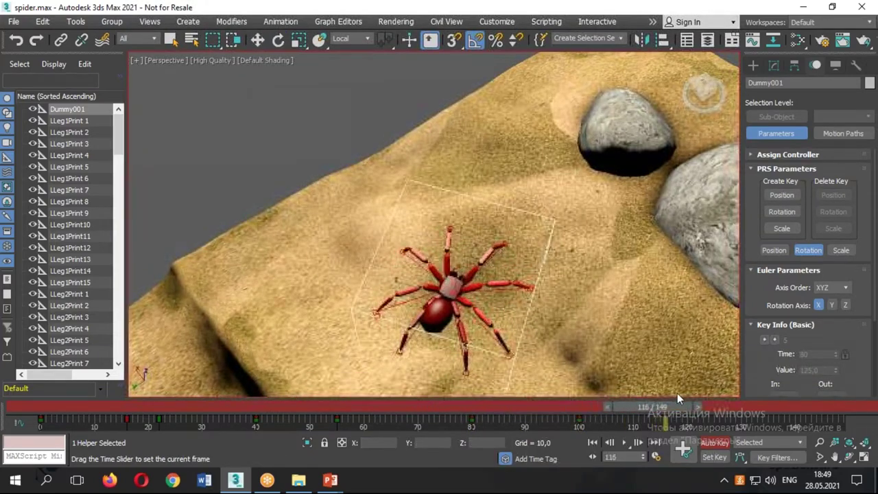
key(w)
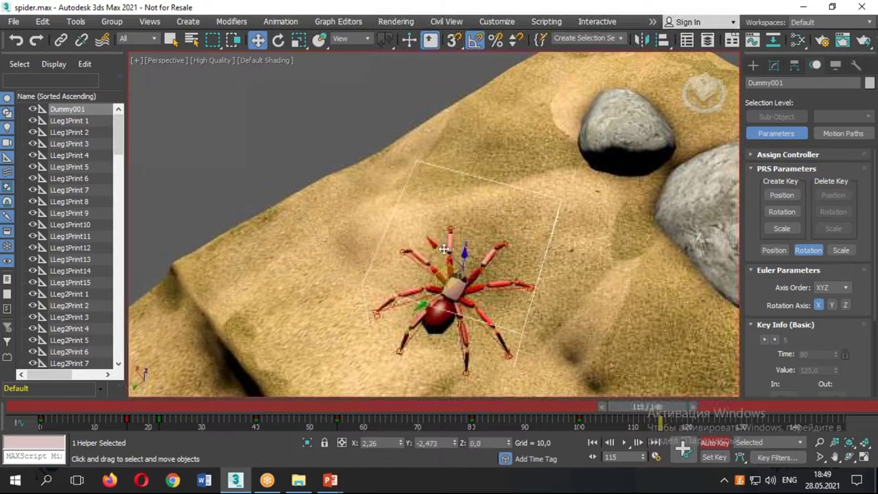
drag(449, 292, 487, 188)
key(e)
drag(494, 219, 570, 172)
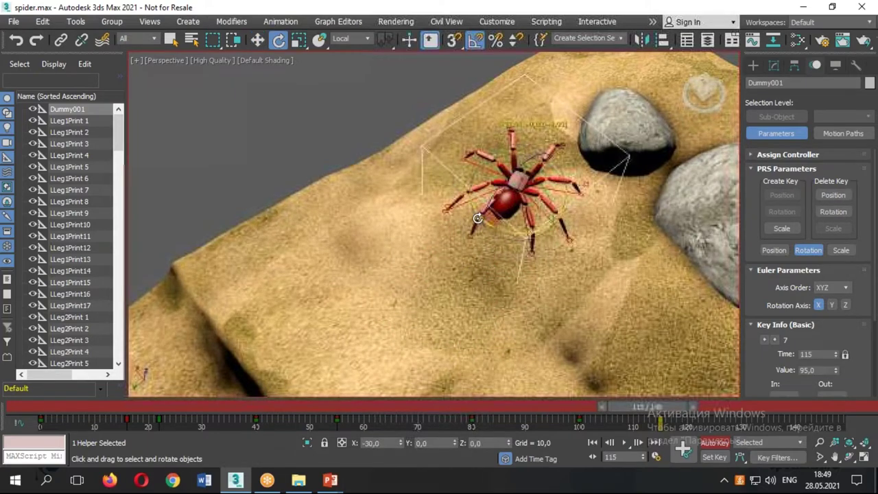
At frame 130, lift the hub onto the rock at X 33.175, Y -67.515, Z 16.36
drag(672, 410, 730, 408)
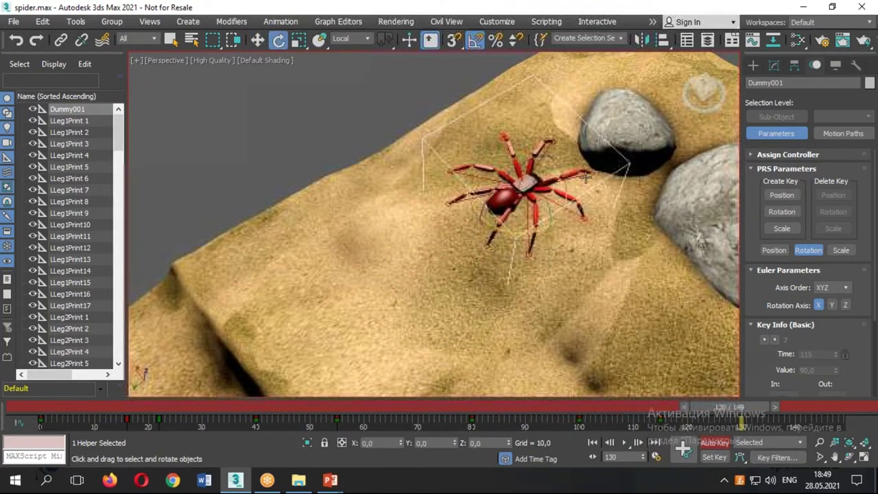
key(w)
drag(493, 210, 633, 116)
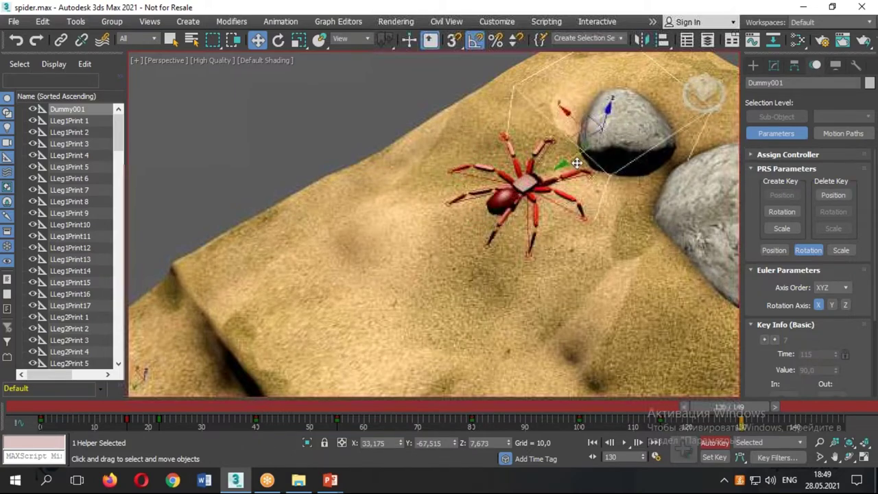
scroll(633, 117, down, 3)
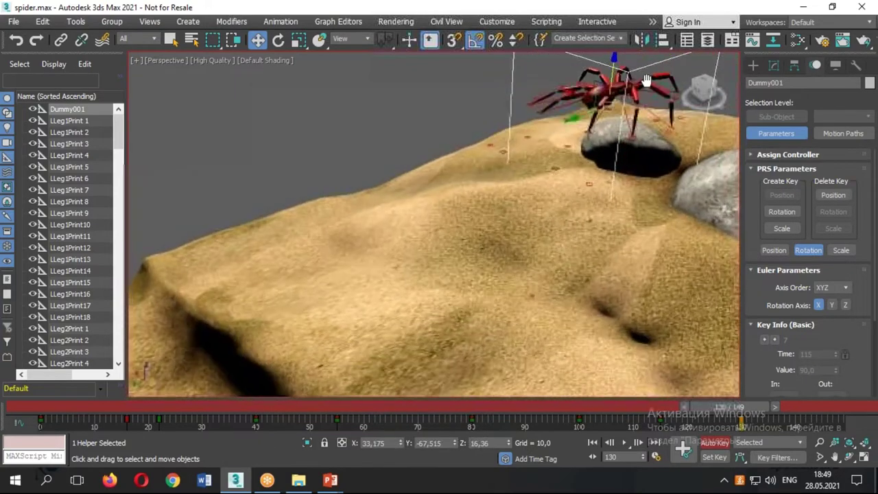
alt+middle_drag(633, 117, 480, 261)
key(alt+w)
Move Dummy001 onto the large rock around frame 130, then play forward to frame 147
scroll(333, 112, up, 5)
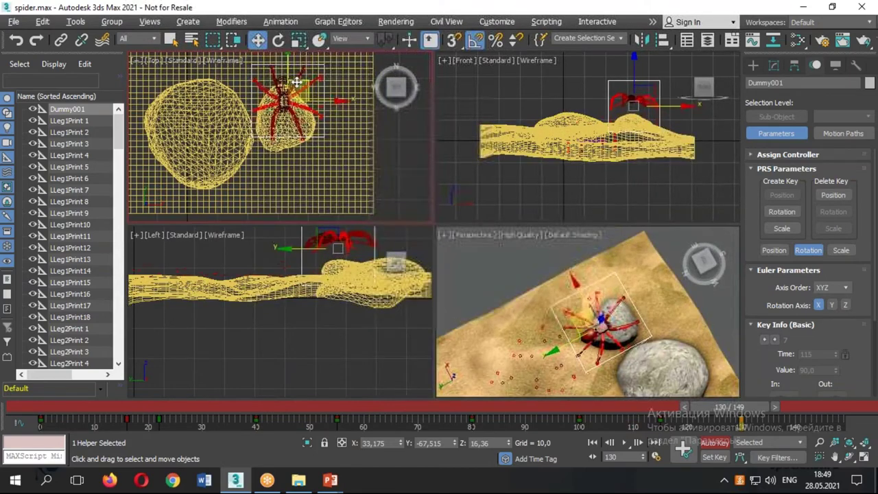
drag(305, 81, 306, 92)
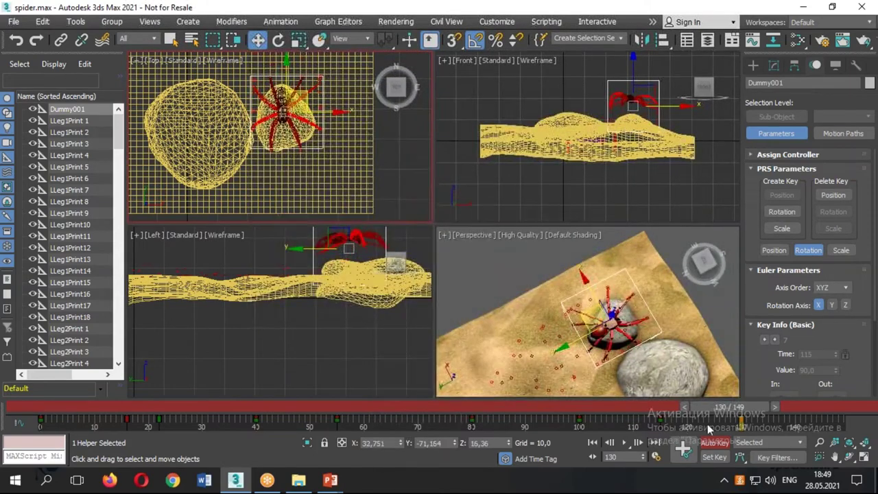
key(q)
mouse_move(715, 411)
mouse_down()
mouse_move(623, 406)
mouse_move(717, 400)
mouse_up()
key(e)
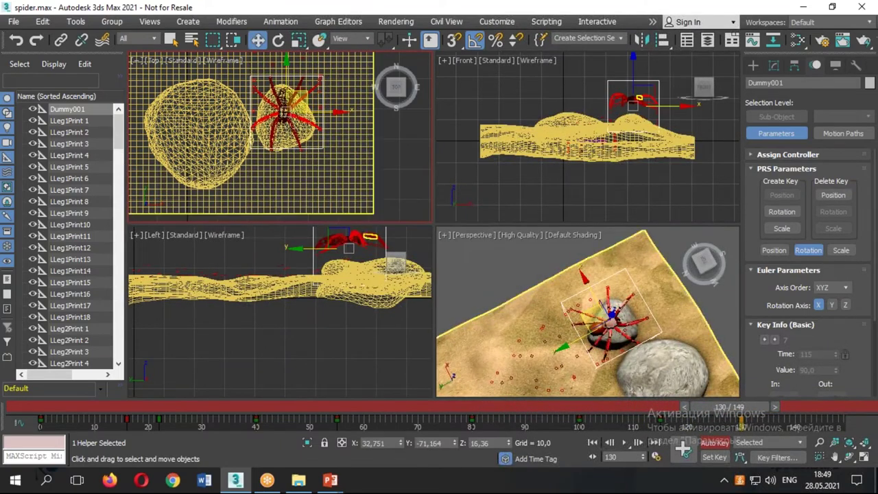
key(q)
mouse_move(715, 405)
mouse_down()
mouse_move(806, 410)
mouse_move(798, 410)
mouse_up()
key(w)
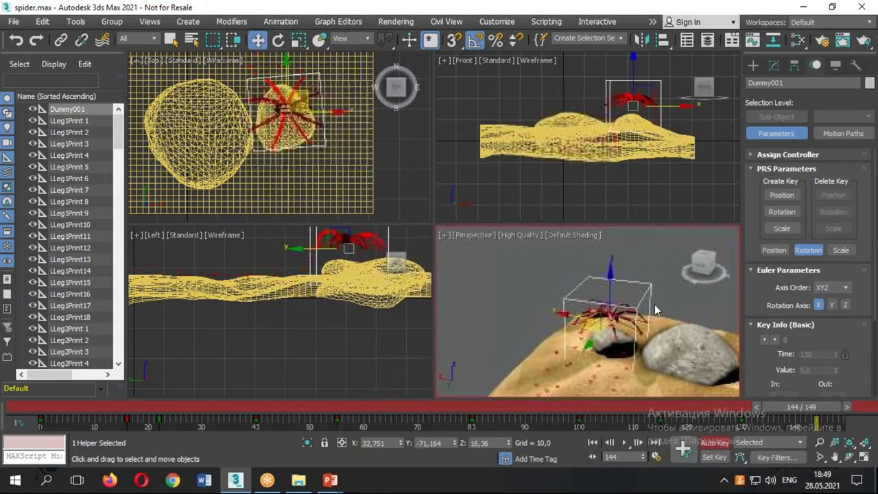
At frame 144, centre Dummy001 on the rock (X 3.143, Y -77.555) and turn off Auto Key
alt+middle_drag(654, 304, 553, 314)
drag(495, 312, 576, 316)
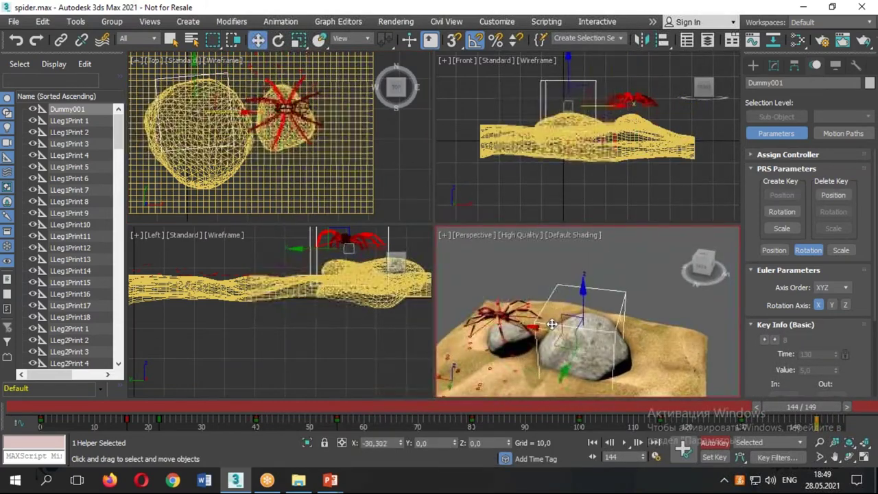
alt+middle_drag(576, 316, 617, 309)
middle_drag(217, 86, 227, 93)
drag(227, 96, 232, 111)
key(alt+w)
key(alt+w)
middle_click(688, 361)
key(alt+w)
click(713, 442)
Replay the walk from frame 49 to frame 115 to review the approach to the rock
alt+middle_drag(603, 274, 659, 206)
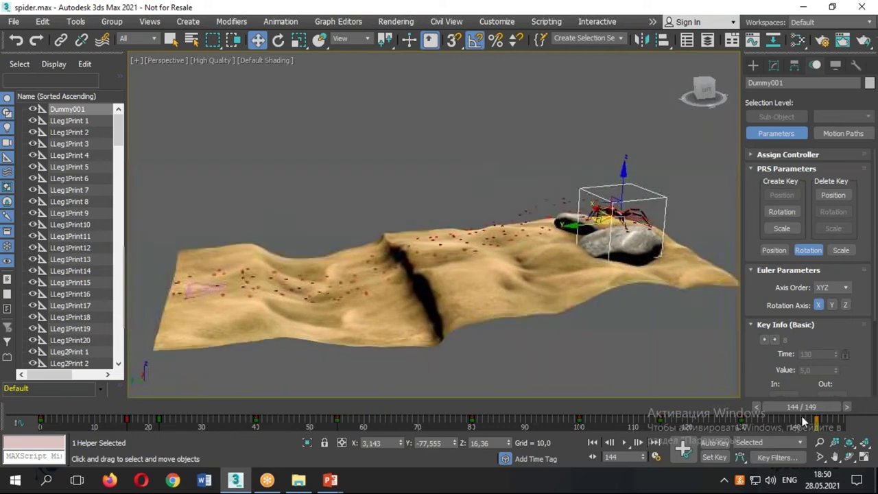
mouse_move(783, 406)
mouse_down()
mouse_move(94, 416)
mouse_move(360, 409)
mouse_up()
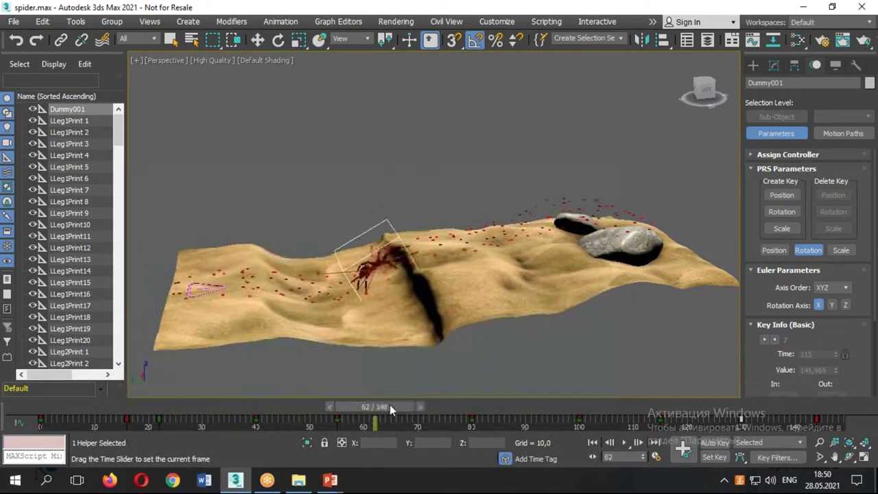
key(w)
alt+middle_drag(571, 384, 583, 384)
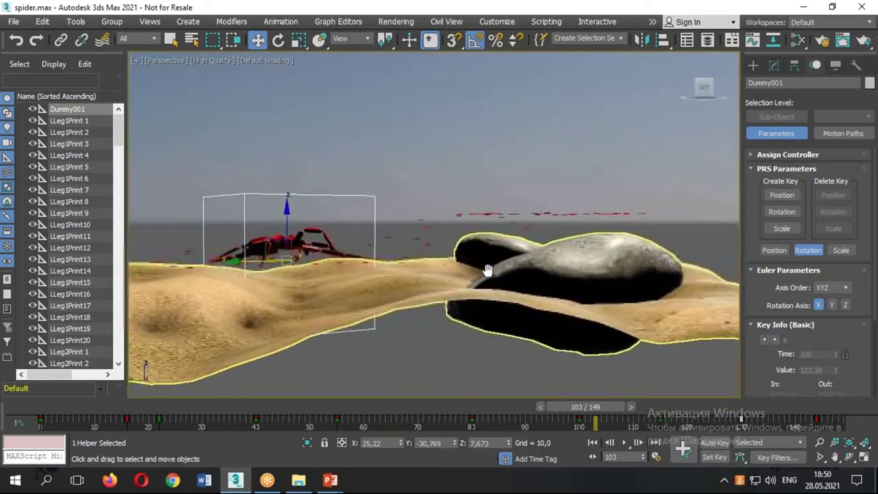
drag(585, 418, 741, 411)
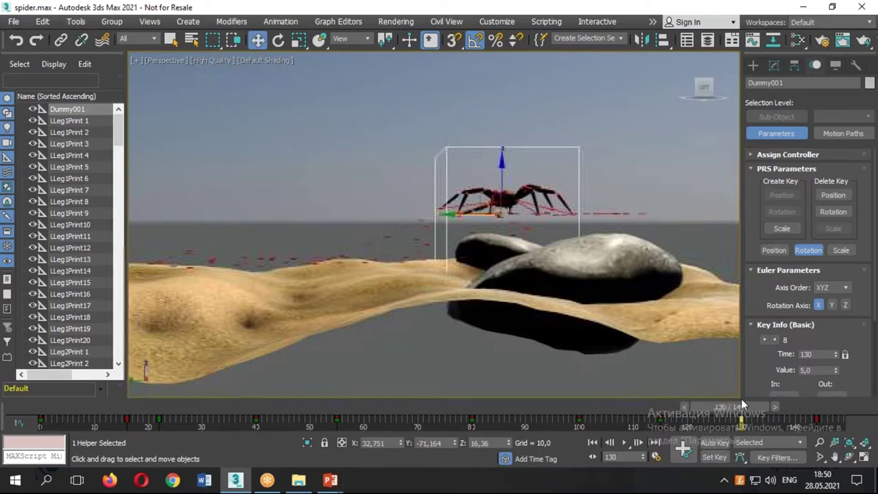
With Auto Key on, lower Dummy001 onto the rock top at frame 144 (Z 12.484, X 4.826)
click(716, 443)
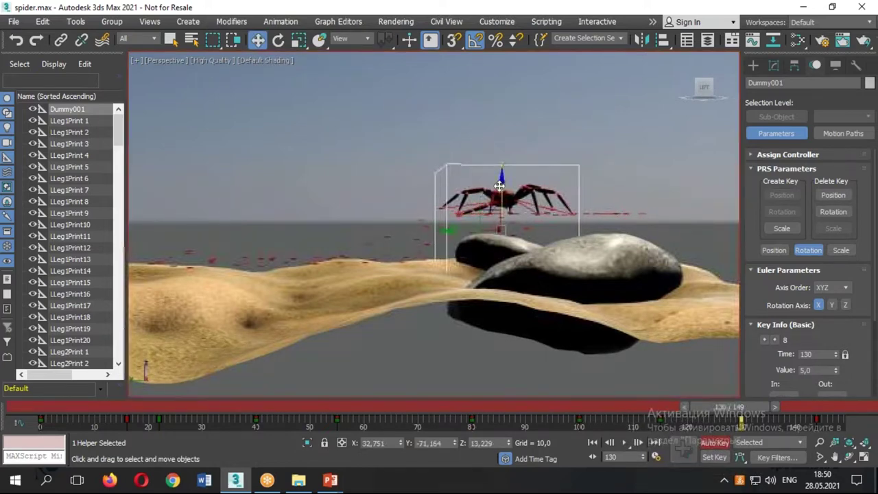
drag(741, 411, 801, 412)
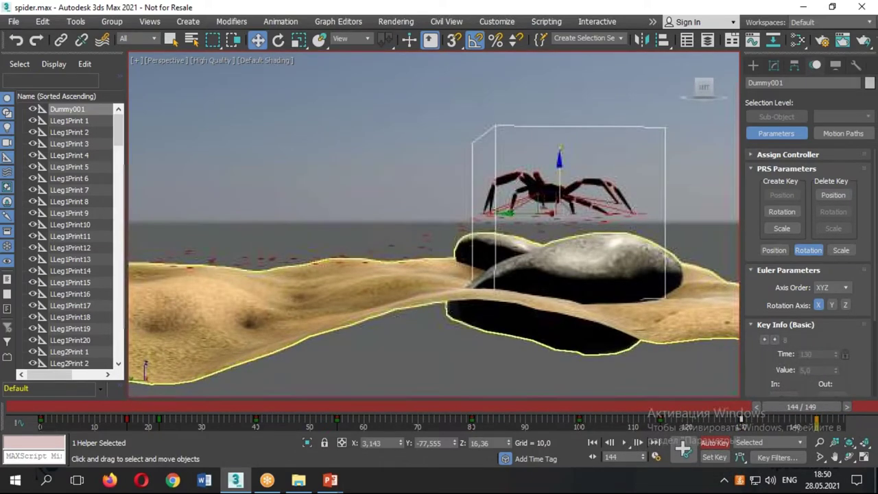
drag(606, 235, 606, 281)
mouse_move(607, 281)
alt+middle_down()
mouse_move(588, 230)
mouse_move(554, 232)
mouse_move(574, 206)
mouse_move(603, 270)
mouse_move(607, 316)
alt+middle_up()
drag(532, 219, 522, 209)
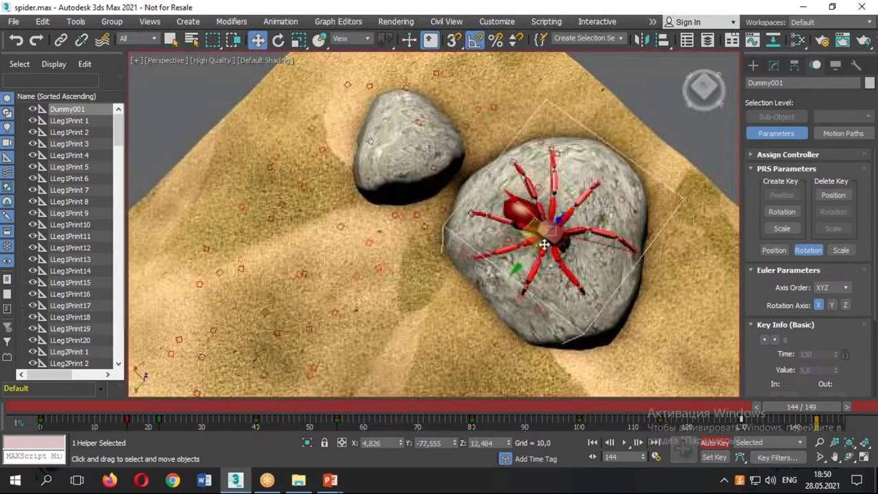
Turn off Auto Key and rewind the animation to frame 0
click(714, 442)
drag(790, 406, 55, 407)
scroll(427, 142, down, 5)
mouse_move(428, 141)
alt+middle_down()
mouse_move(361, 277)
mouse_move(323, 281)
alt+middle_up()
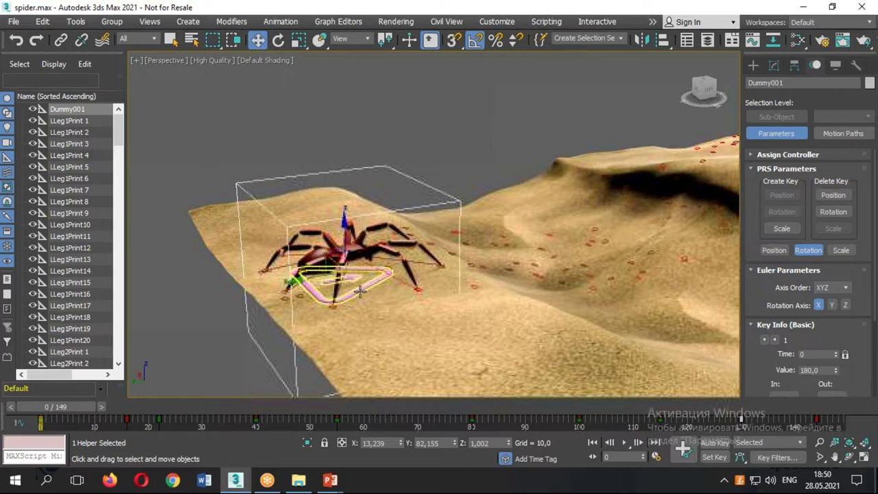
Select the spider and open the Globals settings in the CATMotion editor
click(319, 281)
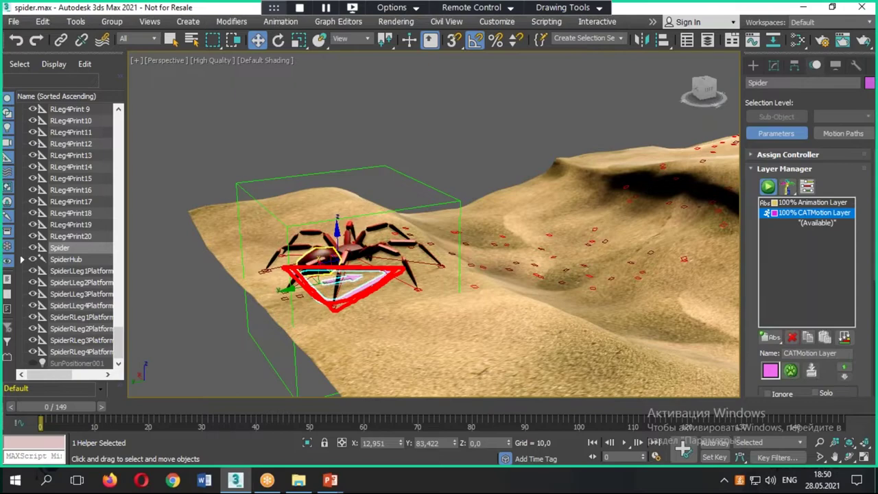
alt+middle_drag(571, 188, 503, 196)
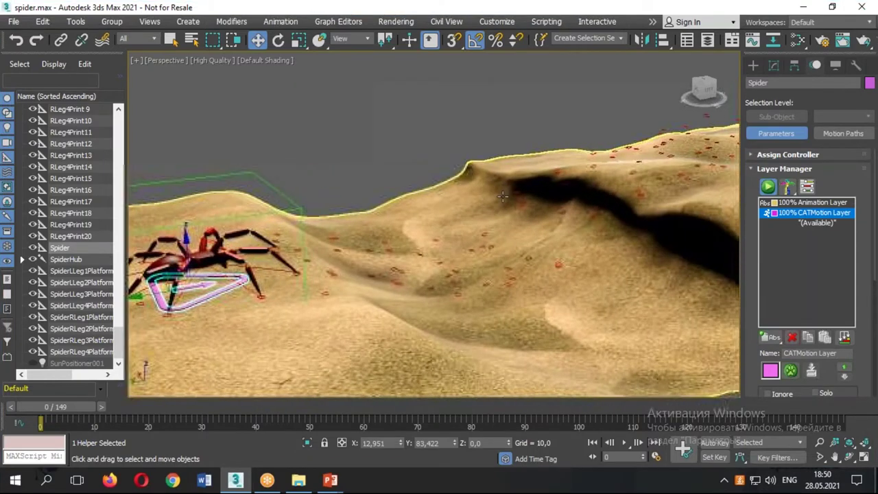
click(791, 372)
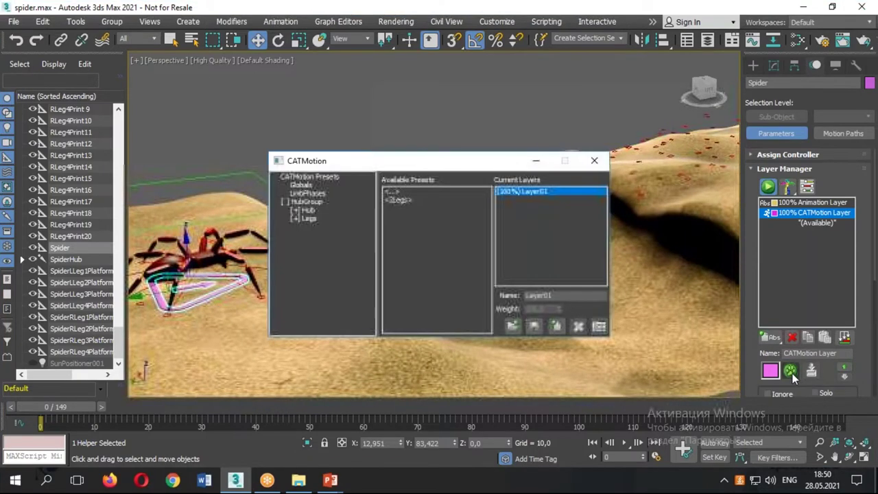
click(300, 185)
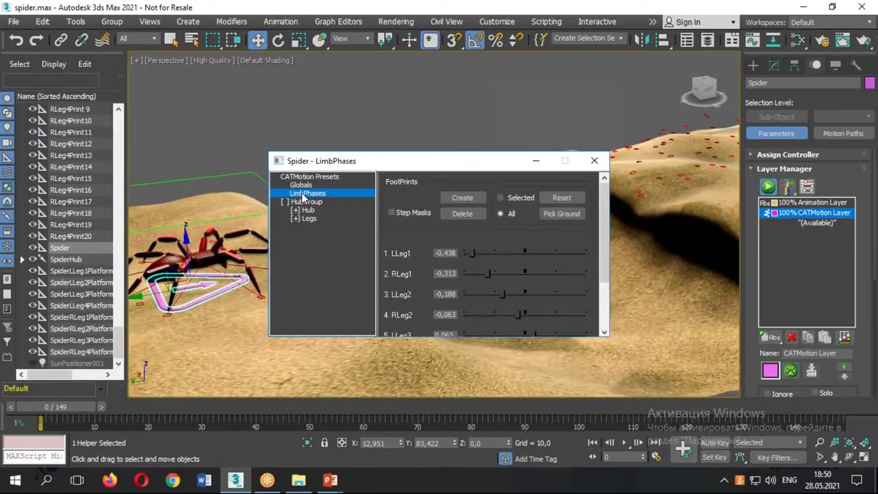
In LimbPhases, use Pick Ground to set the dune terrain as the footprint ground, then close it
drag(358, 163, 438, 348)
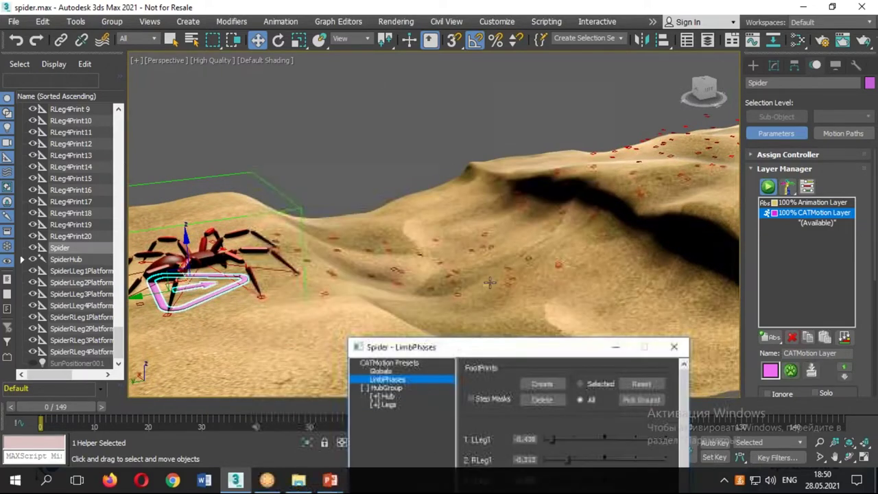
scroll(509, 287, up, 3)
scroll(508, 287, up, 4)
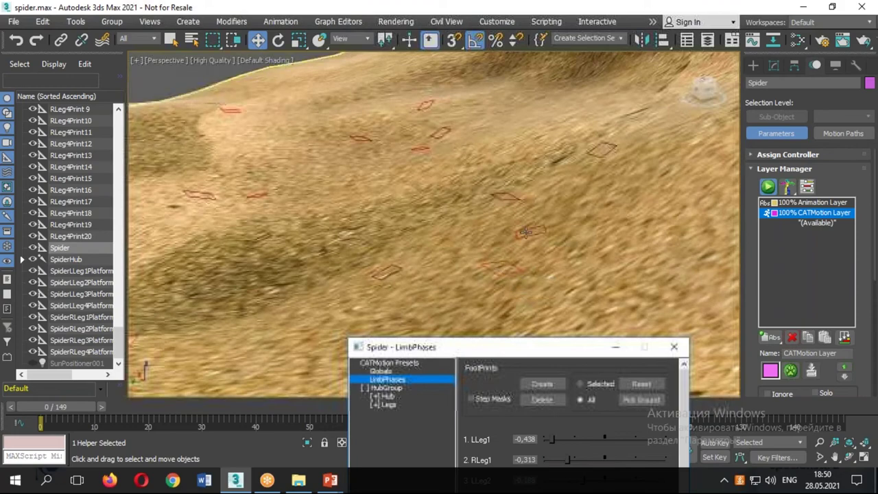
scroll(527, 229, down, 5)
scroll(520, 237, up, 2)
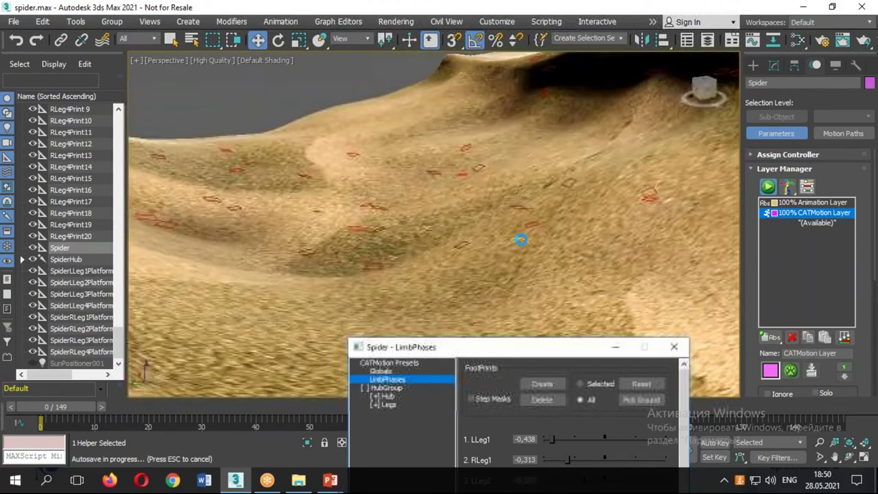
scroll(520, 199, up, 2)
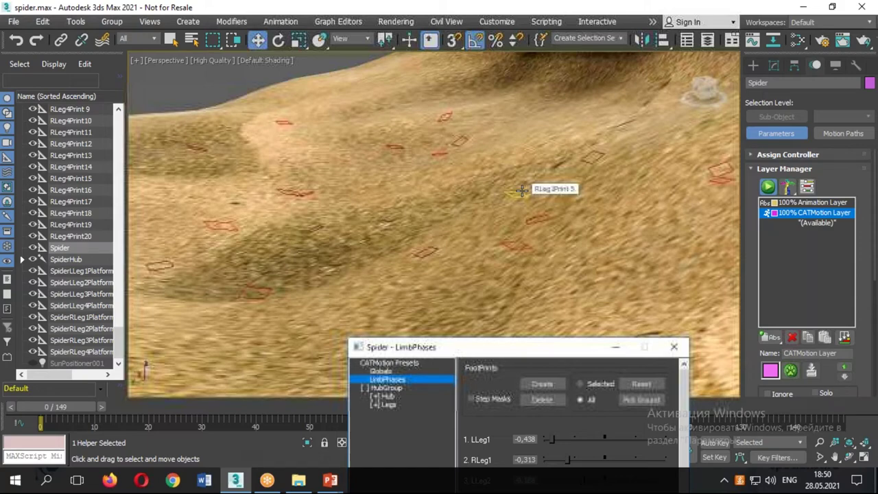
scroll(521, 190, down, 2)
scroll(532, 189, down, 3)
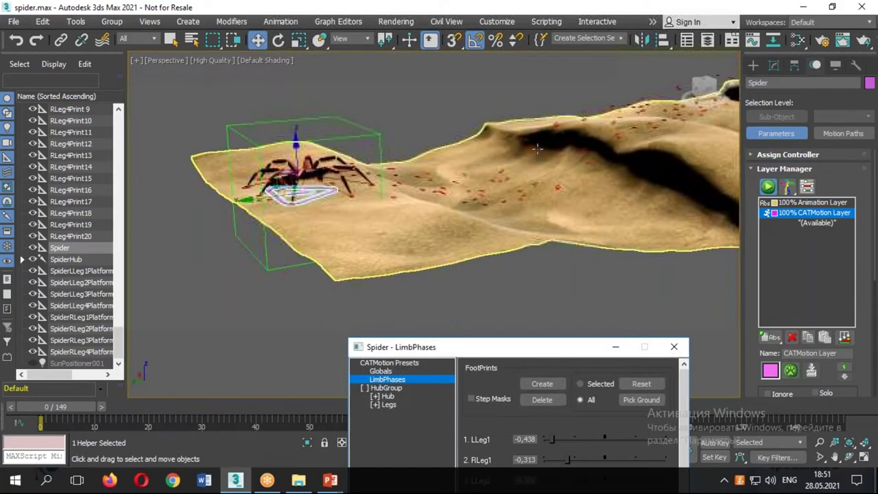
drag(565, 347, 377, 192)
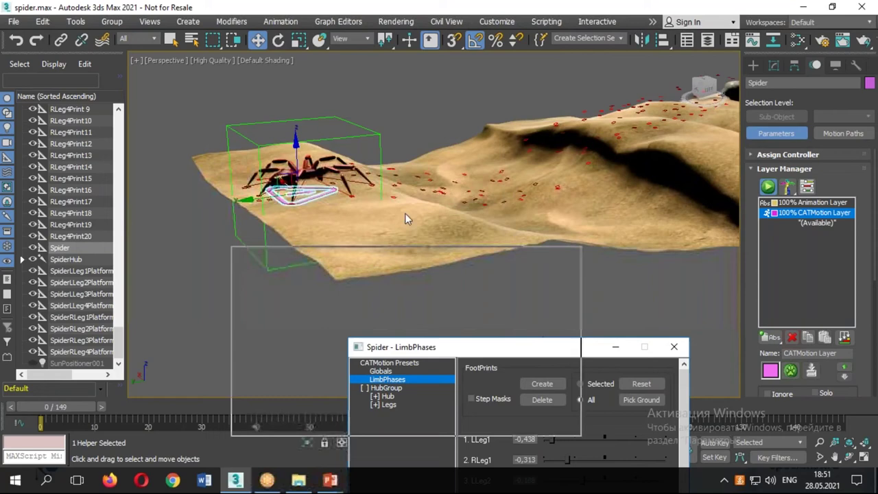
click(461, 245)
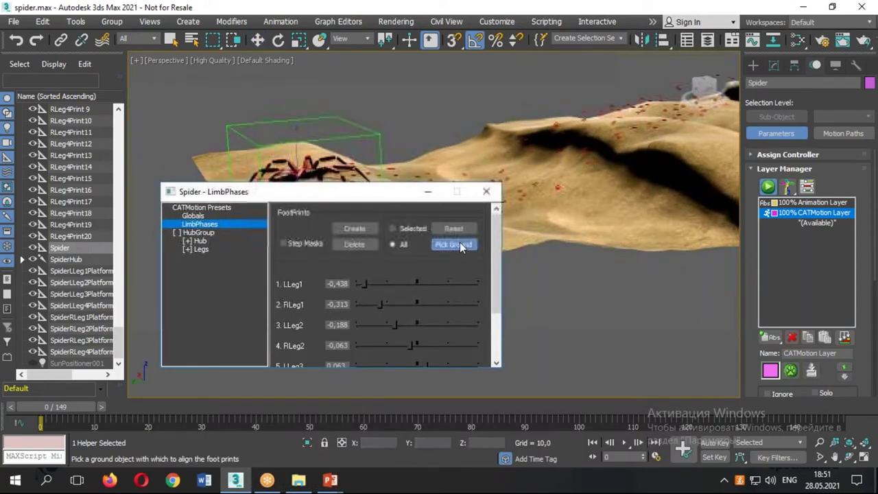
click(616, 199)
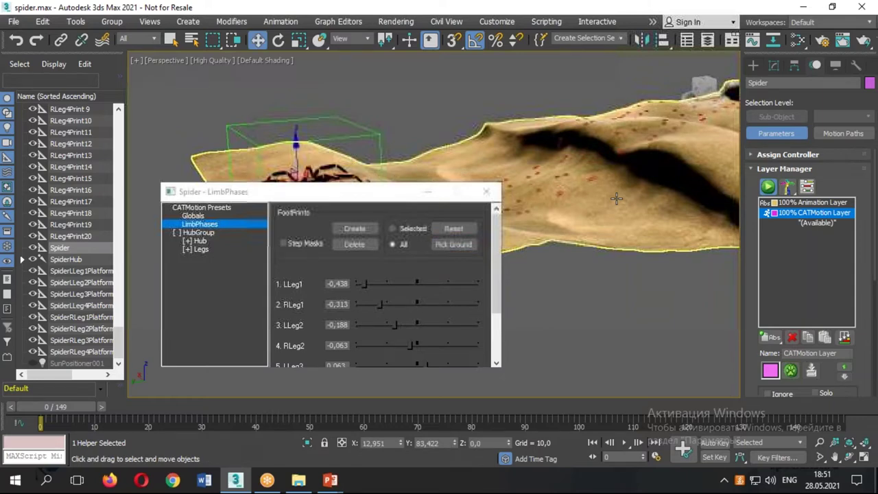
click(487, 192)
Bring the spider into view and play the walk forward to frame 65
mouse_move(487, 191)
alt+middle_down()
mouse_move(471, 226)
mouse_move(338, 273)
alt+middle_up()
scroll(338, 273, up, 3)
scroll(339, 308, up, 2)
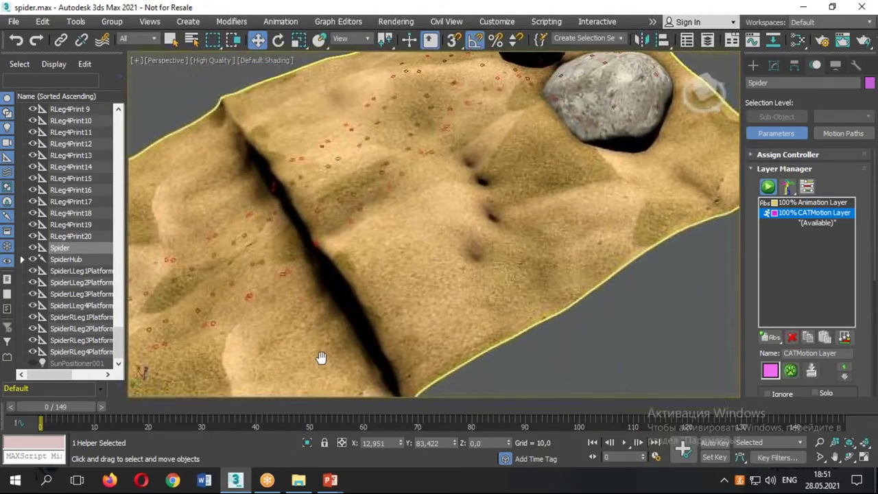
scroll(322, 357, down, 5)
alt+middle_drag(430, 279, 433, 391)
mouse_move(88, 406)
mouse_down()
mouse_move(421, 404)
mouse_move(683, 369)
mouse_move(831, 369)
mouse_move(735, 369)
mouse_move(735, 377)
mouse_up()
key(z)
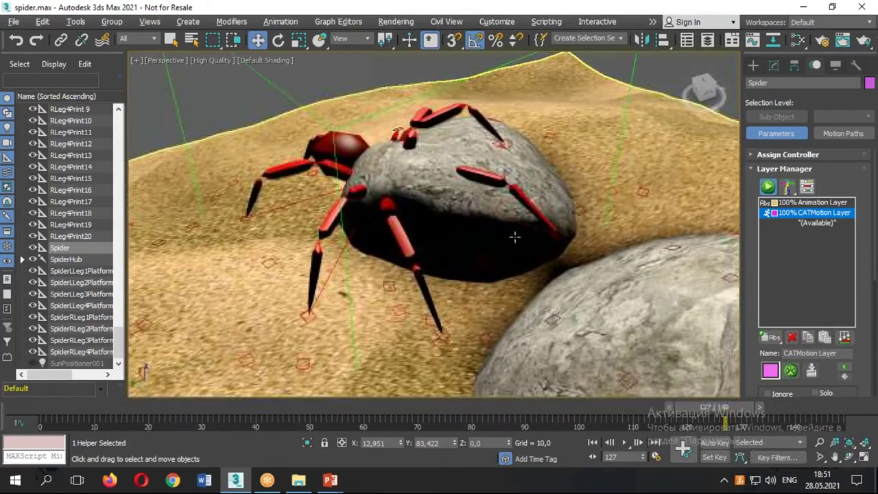
scroll(515, 236, down, 3)
scroll(524, 209, down, 2)
Scrub between frames 140 and 120 to review the spider climbing onto the rock
mouse_move(712, 410)
mouse_down()
mouse_move(756, 424)
mouse_move(703, 424)
mouse_up()
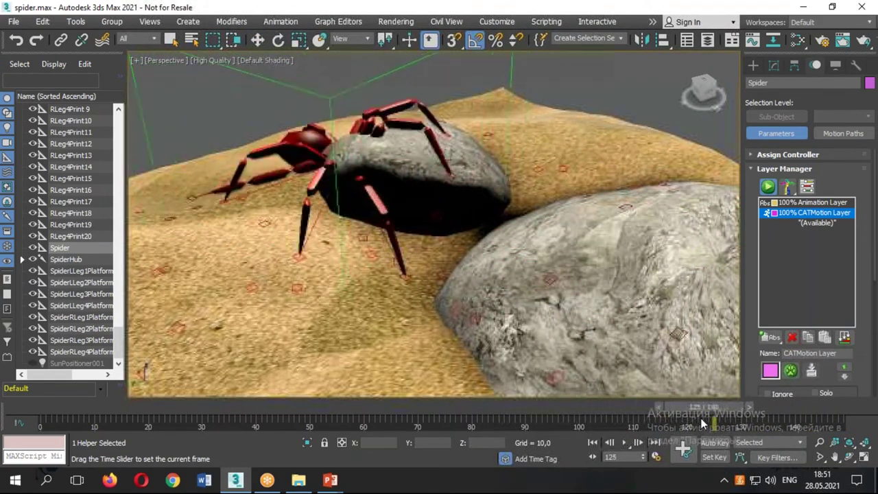
drag(707, 421, 559, 424)
key(w)
scroll(444, 281, down, 5)
scroll(444, 281, down, 4)
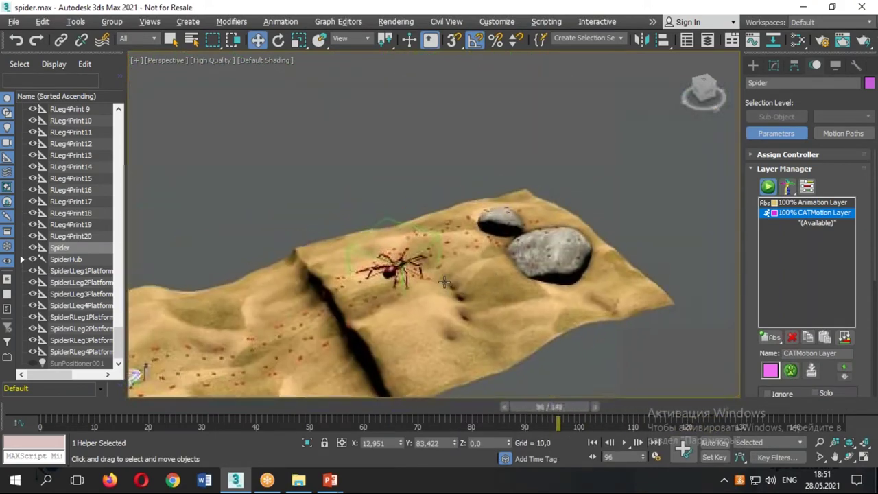
alt+middle_drag(445, 281, 572, 393)
mouse_move(572, 407)
mouse_down()
mouse_move(542, 417)
mouse_move(40, 423)
mouse_up()
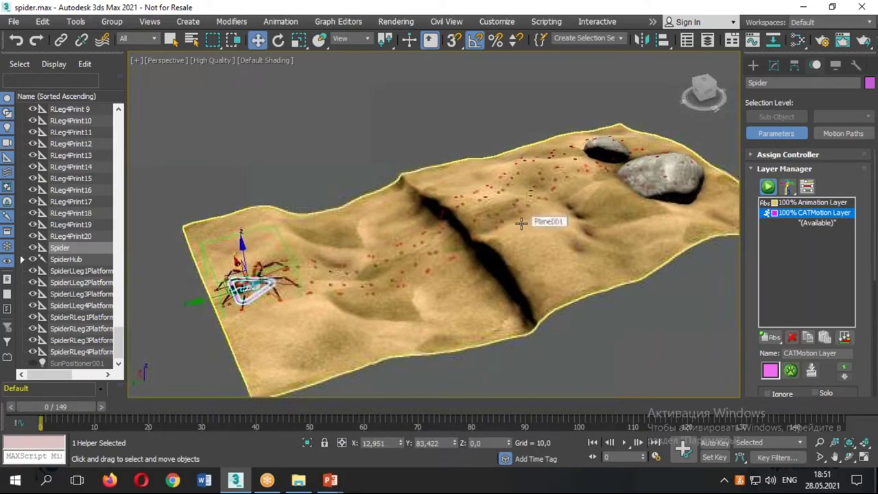
Add a 100% Adjustment Layer under the CATMotion Layer, then frame and select SpiderHub
click(820, 223)
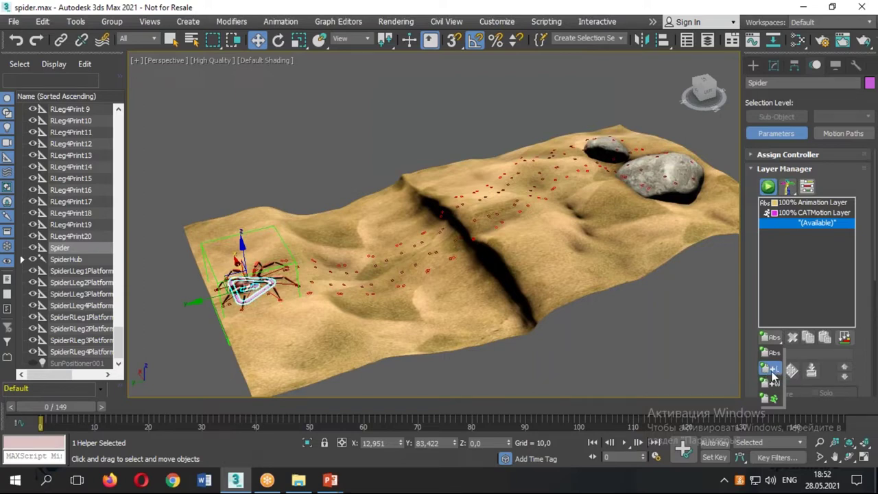
click(771, 370)
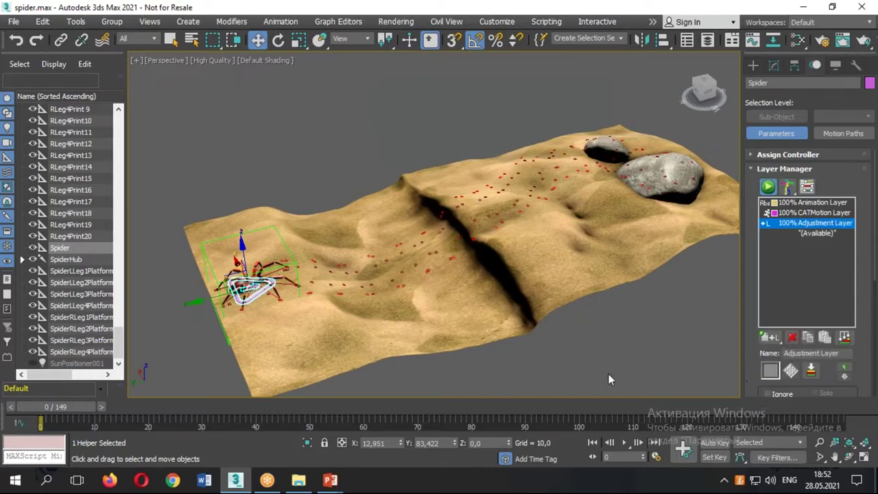
key(z)
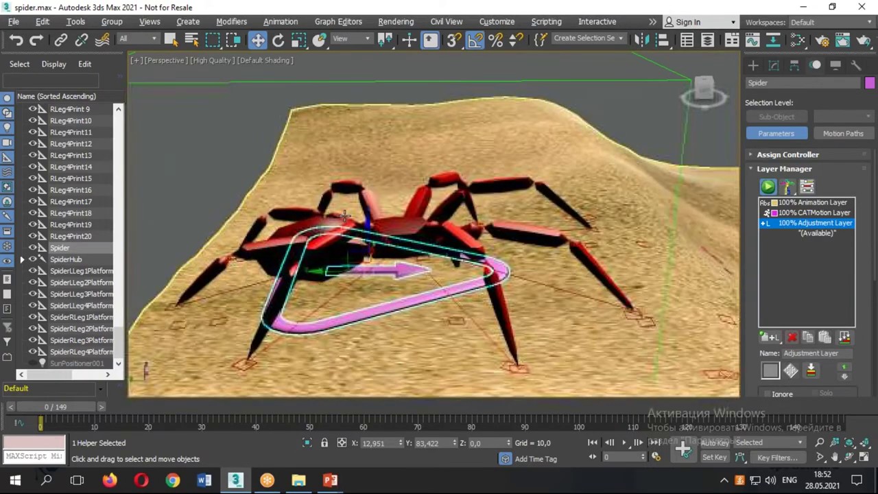
click(345, 216)
Turn on Auto Key and reposition SpiderHub along the dune slope at frames 18 and 30
key(z)
mouse_move(521, 258)
alt+middle_down()
mouse_move(542, 261)
mouse_move(435, 373)
alt+middle_up()
click(710, 444)
drag(96, 412, 179, 403)
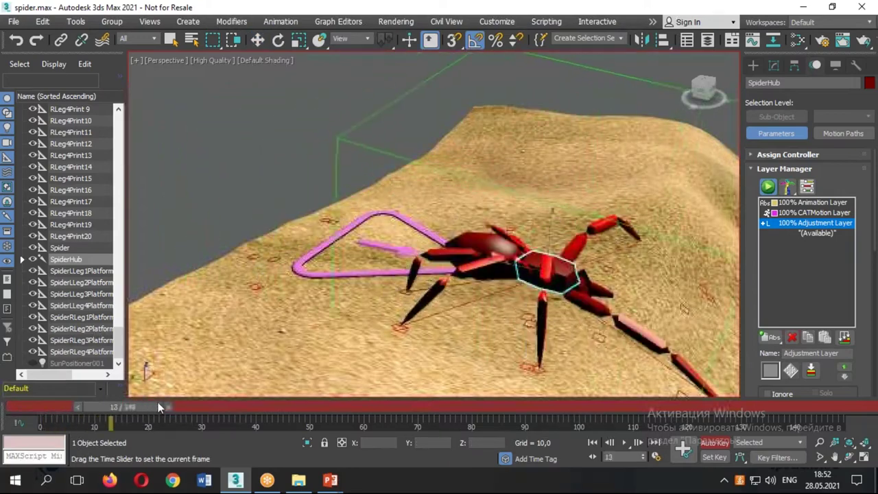
mouse_move(508, 240)
middle_down()
mouse_move(527, 229)
mouse_move(494, 182)
middle_up()
mouse_move(568, 215)
mouse_down()
mouse_move(561, 214)
mouse_move(557, 166)
mouse_up()
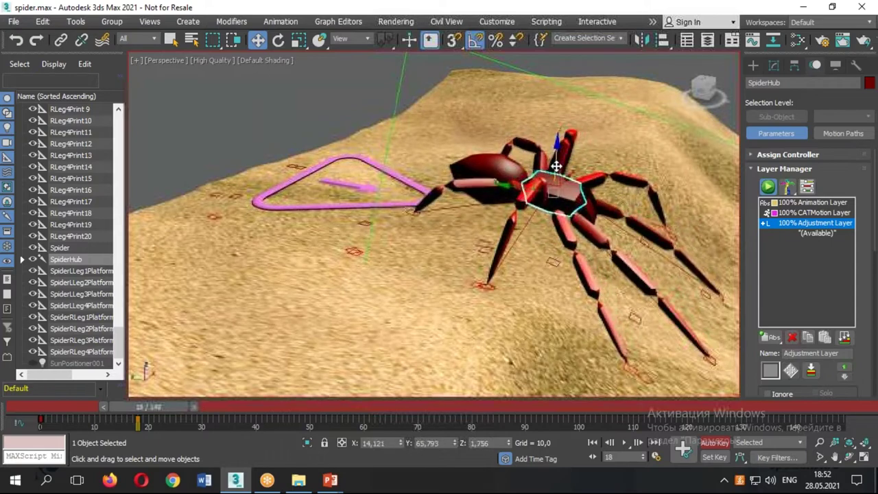
mouse_move(182, 410)
mouse_down()
mouse_move(211, 424)
mouse_move(245, 422)
mouse_up()
key(w)
key(z)
drag(436, 181, 480, 192)
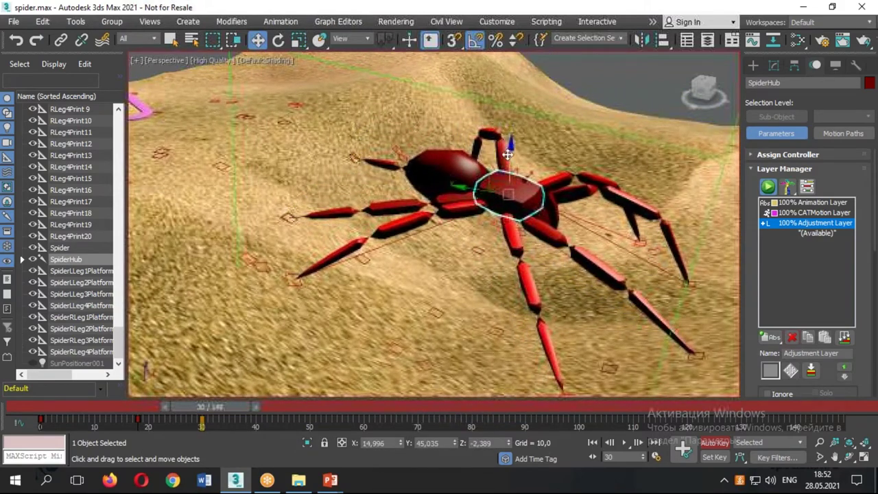
drag(507, 155, 507, 201)
At frame 59, raise SpiderHub above the dune (Y 2.824, Z 6.094) and scrub back to check
mouse_move(225, 406)
mouse_down()
mouse_move(188, 409)
mouse_move(317, 406)
mouse_up()
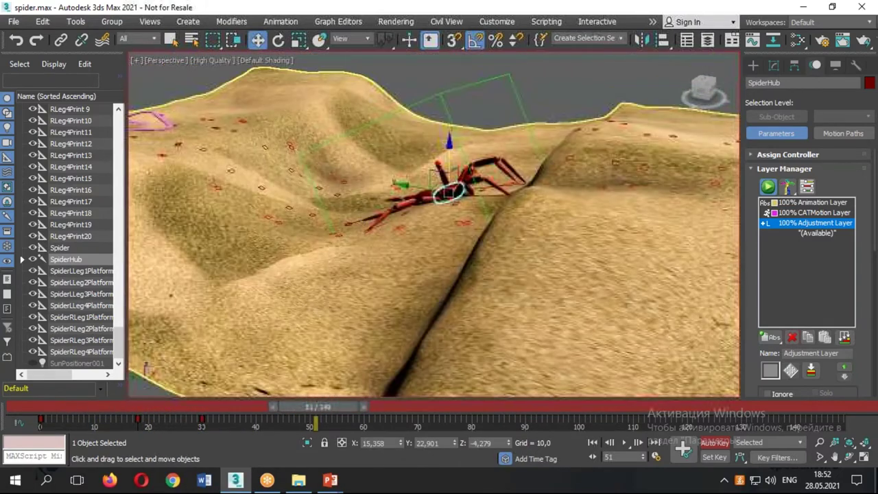
alt+middle_drag(402, 245, 363, 387)
drag(333, 412, 378, 407)
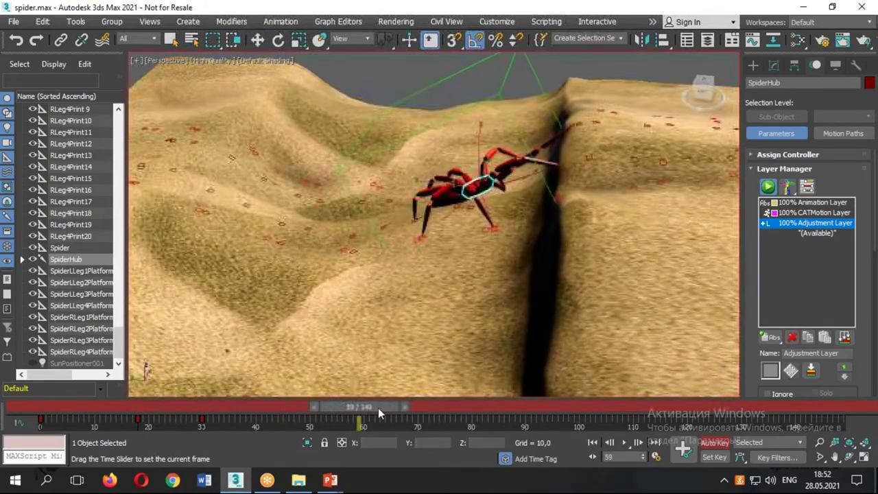
mouse_move(426, 227)
alt+middle_down()
mouse_move(455, 196)
mouse_move(426, 137)
alt+middle_up()
scroll(474, 215, up, 5)
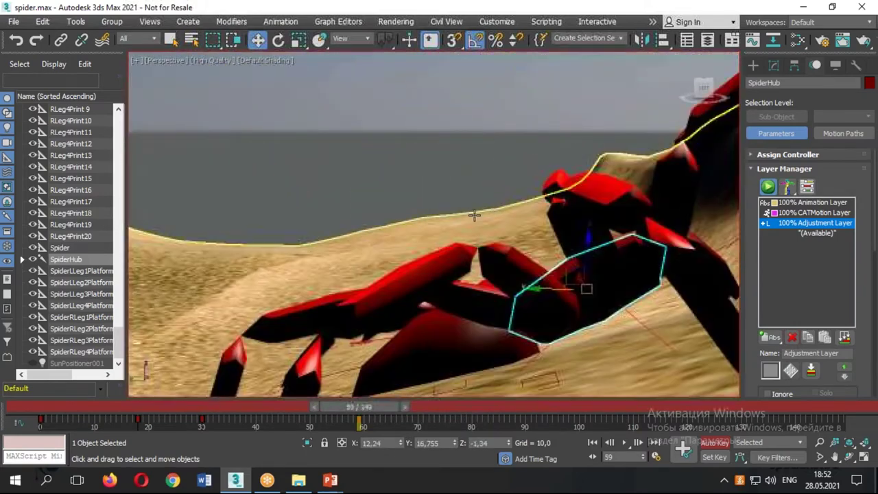
scroll(474, 215, down, 5)
click(524, 234)
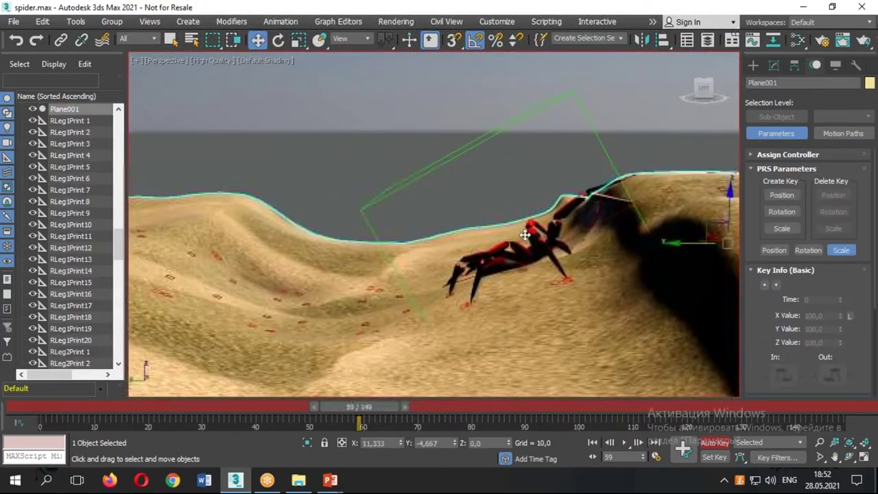
click(533, 252)
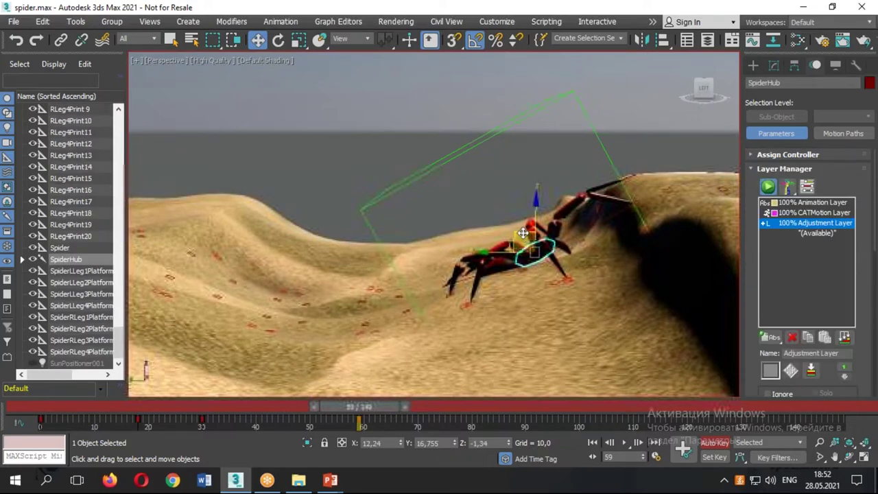
drag(523, 233, 504, 190)
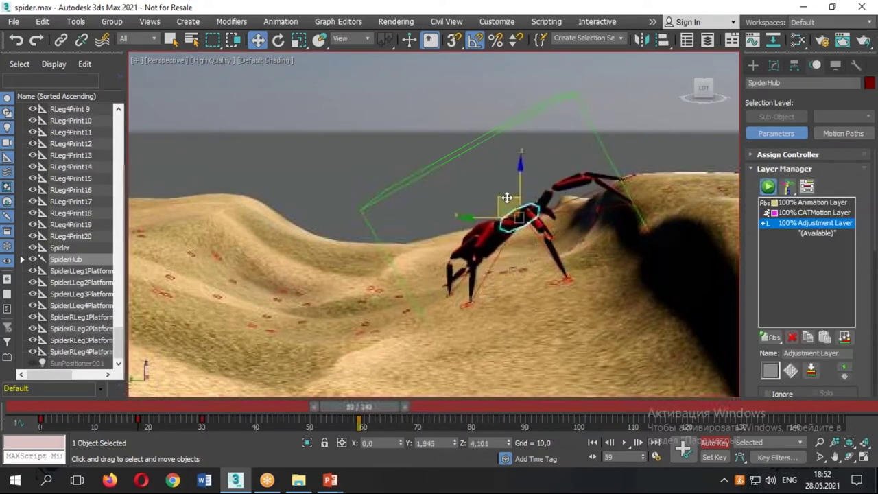
drag(504, 191, 499, 180)
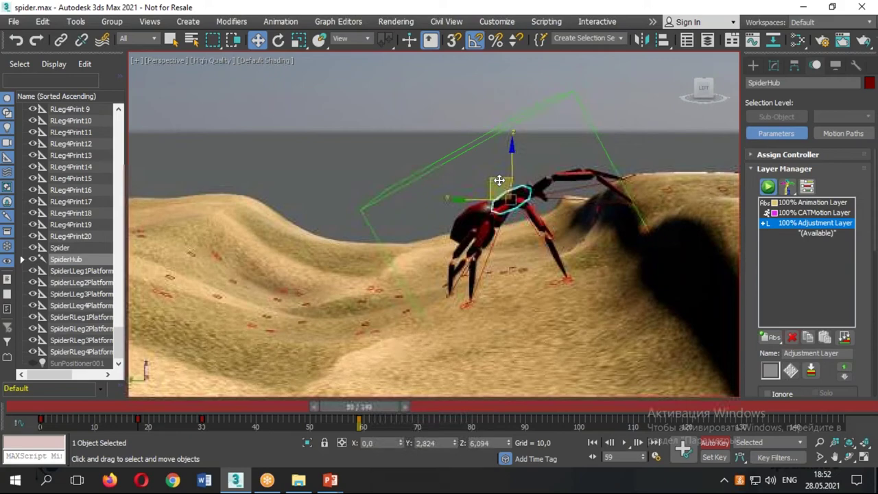
mouse_move(371, 412)
mouse_down()
mouse_move(298, 424)
mouse_move(532, 420)
mouse_up()
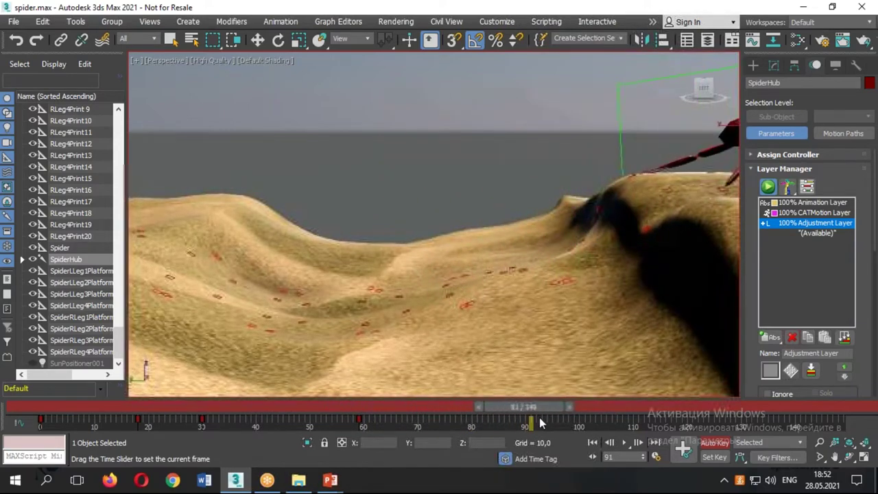
Raise SpiderHub slightly around frame 80 and scrub the walk to check it
key(w)
middle_drag(481, 323, 268, 369)
mouse_move(528, 407)
mouse_down()
mouse_move(493, 407)
mouse_move(518, 407)
mouse_up()
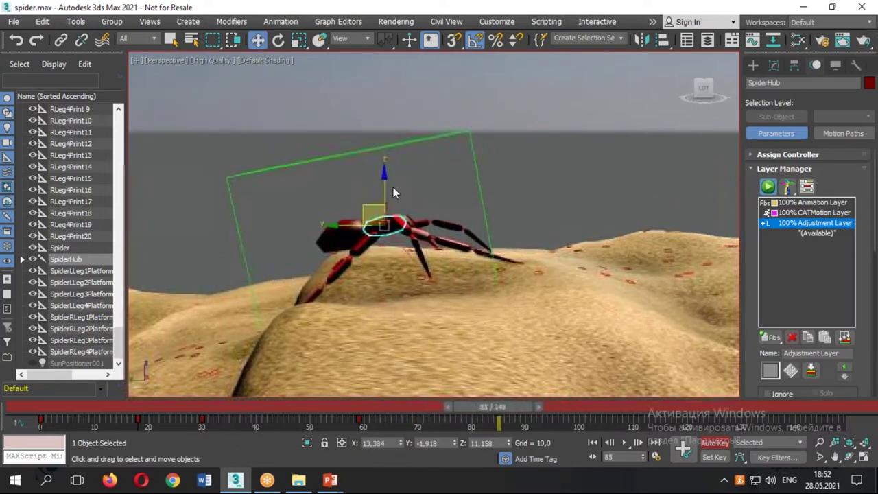
drag(385, 188, 384, 181)
drag(506, 411, 574, 407)
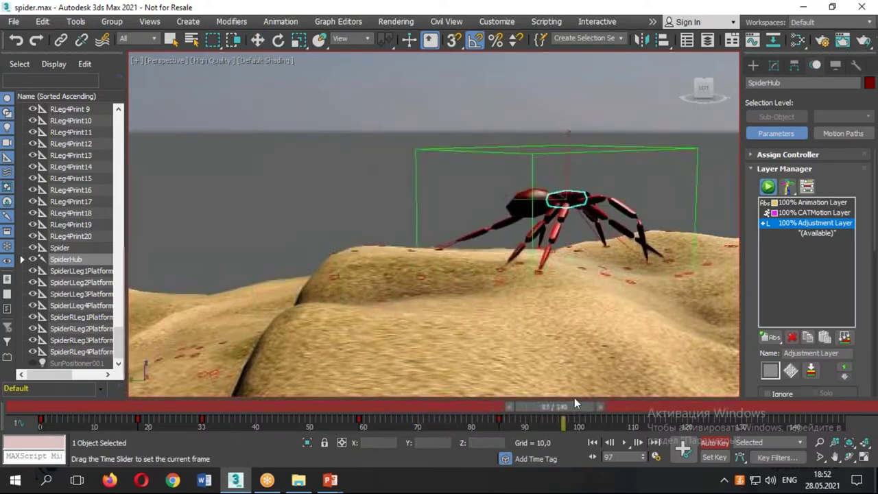
alt+middle_drag(559, 203, 556, 309)
mouse_move(559, 407)
mouse_down()
mouse_move(340, 411)
mouse_move(470, 383)
mouse_up()
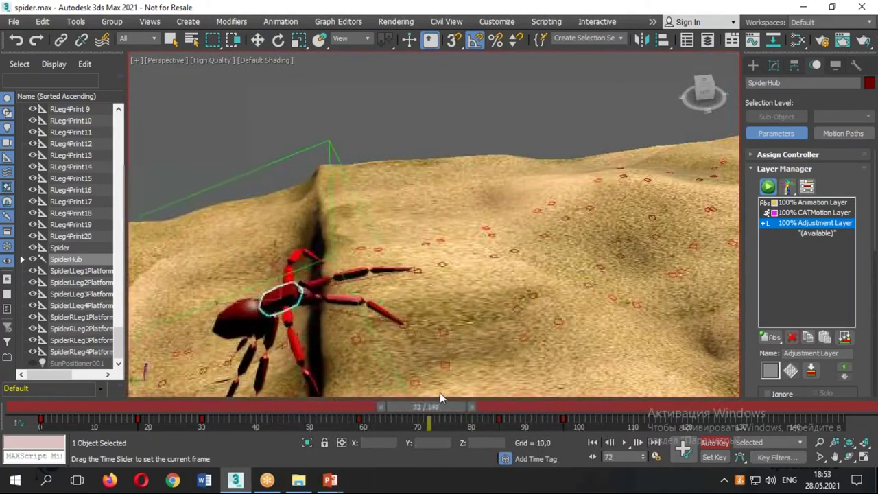
At frame 104, raise SpiderHub so the body climbs the rock, reviewing through frame 149
mouse_move(471, 382)
mouse_down()
mouse_move(563, 409)
mouse_move(683, 406)
mouse_up()
key(w)
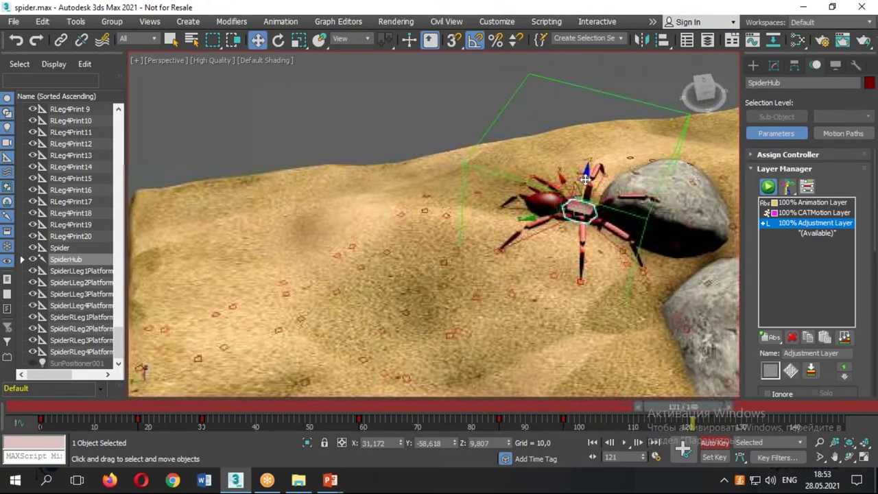
drag(585, 179, 587, 188)
drag(671, 413, 706, 412)
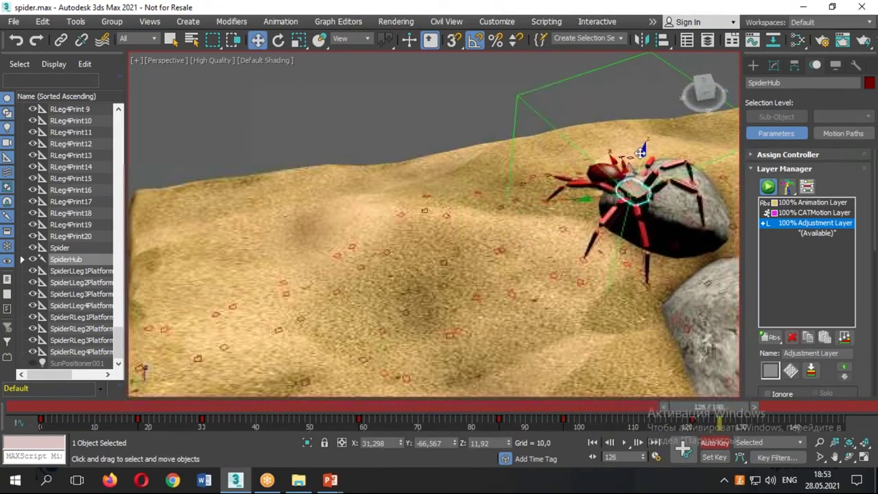
alt+middle_drag(638, 137, 613, 384)
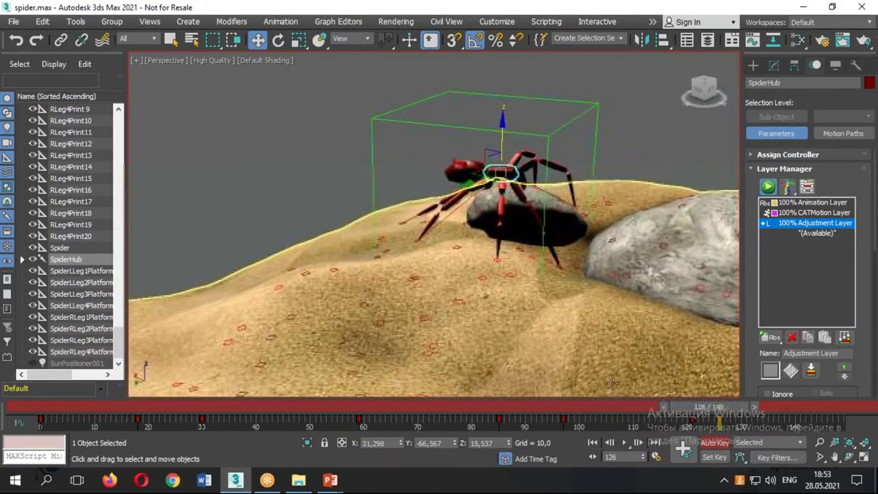
drag(700, 414, 838, 410)
key(w)
mouse_move(563, 261)
middle_down()
mouse_move(502, 281)
mouse_move(626, 330)
middle_up()
mouse_move(796, 415)
mouse_down()
mouse_move(768, 405)
mouse_move(815, 414)
mouse_up()
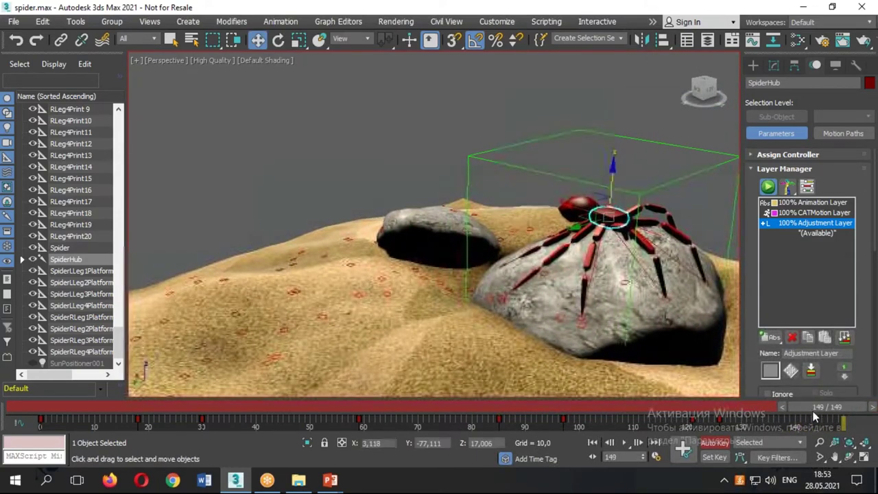
Turn off Auto Key, return to frame 134 and select the SpiderRLeg3Platform helper
click(718, 443)
mouse_move(818, 407)
mouse_down()
mouse_move(357, 411)
mouse_move(755, 398)
mouse_move(659, 391)
mouse_move(739, 392)
mouse_up()
key(w)
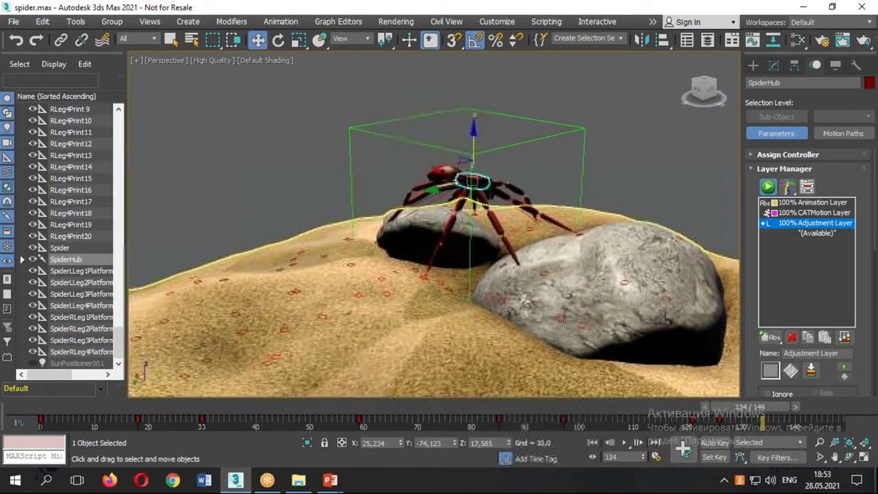
scroll(379, 211, up, 5)
scroll(417, 233, up, 3)
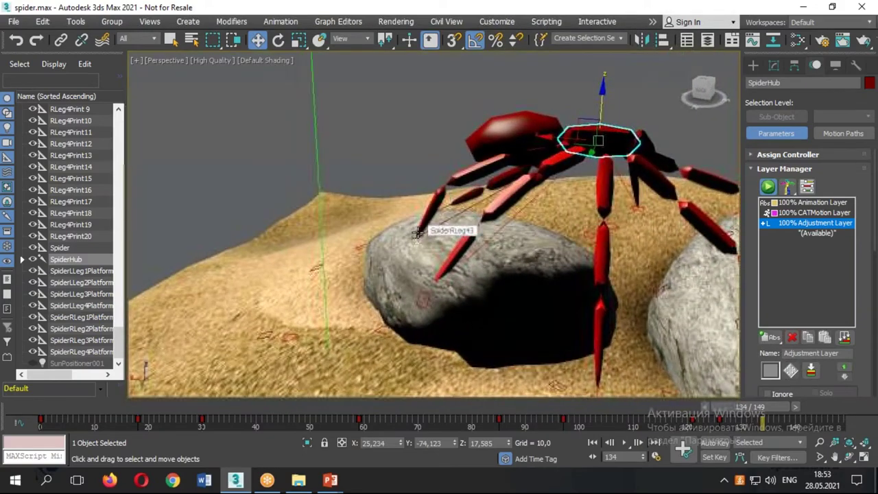
click(423, 296)
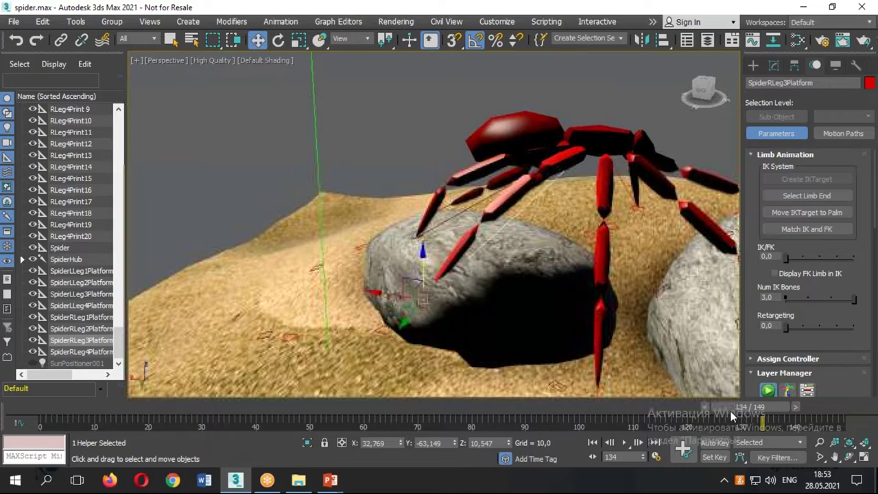
At frame 132, lift footprint RLeg3Print17 toward the rock top and tilt it to the slope
drag(732, 416, 763, 411)
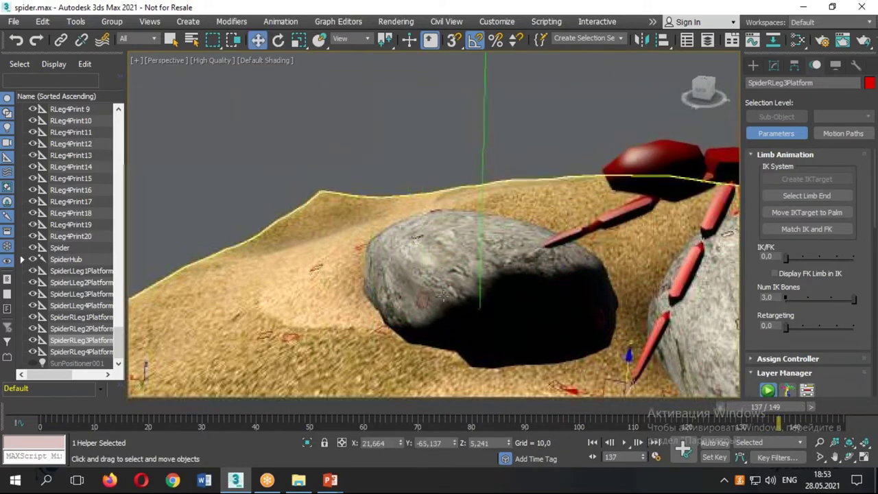
click(419, 294)
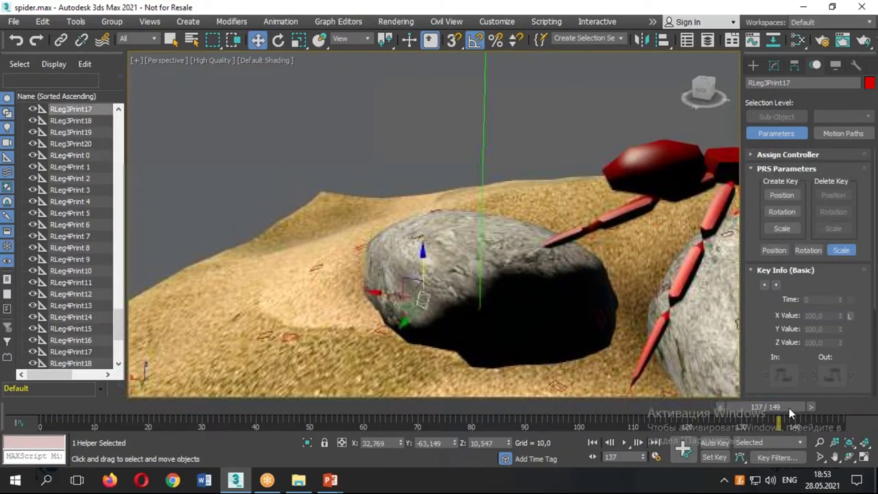
drag(790, 408, 762, 409)
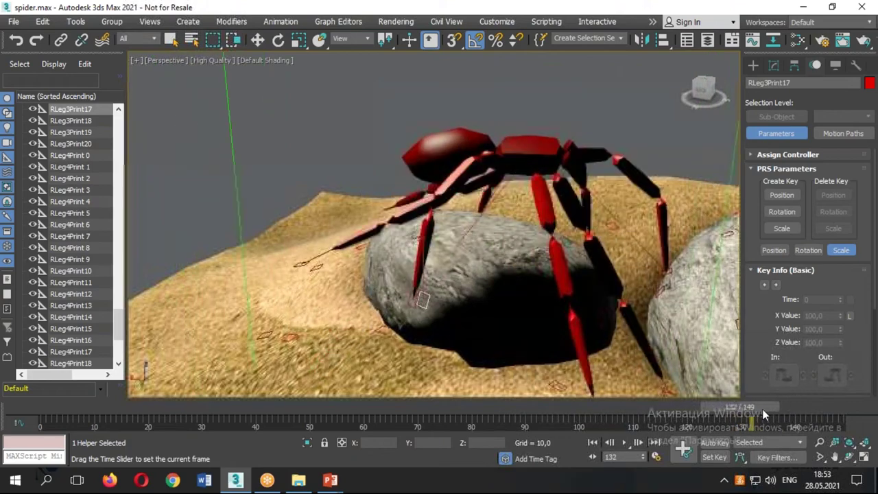
key(w)
scroll(399, 259, up, 1)
scroll(400, 259, up, 1)
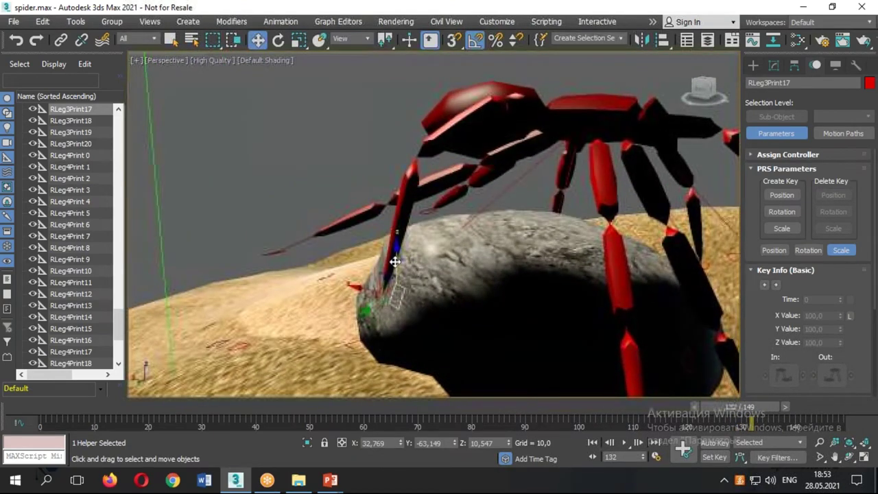
drag(395, 261, 398, 216)
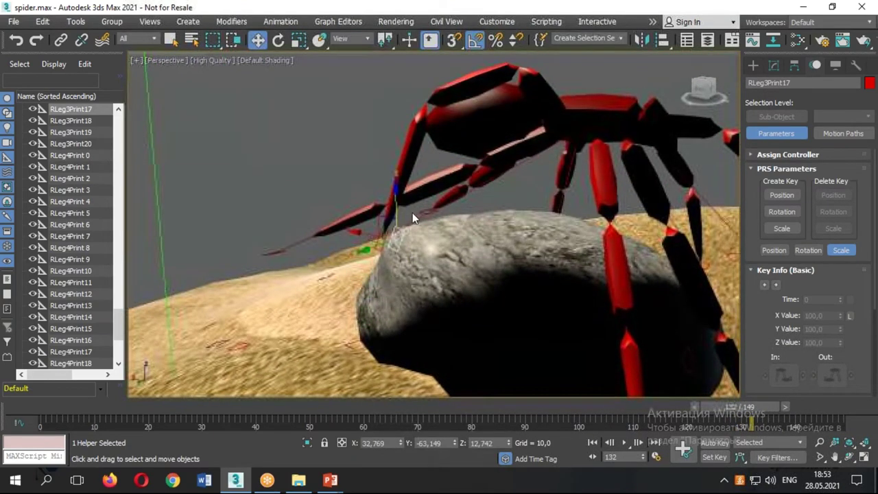
key(e)
drag(412, 204, 407, 193)
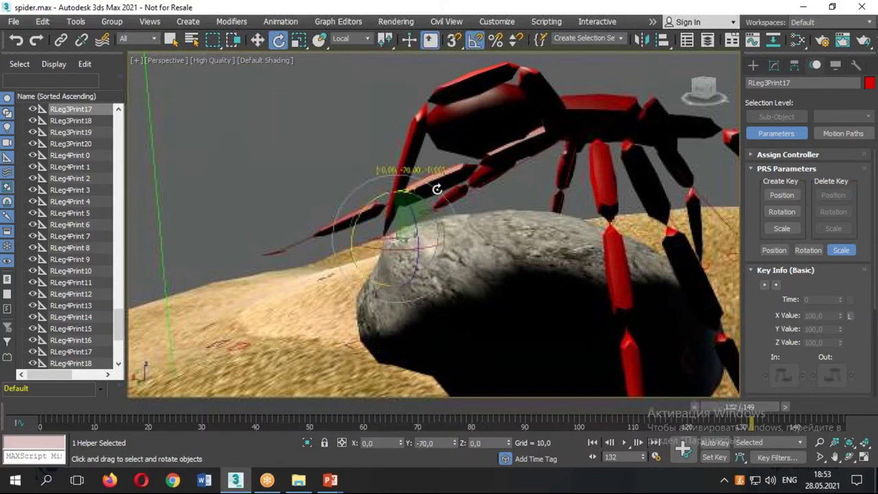
Shift RLeg3Print17 onto the rock surface and nudge it down to sit on top
key(w)
alt+middle_drag(435, 190, 421, 246)
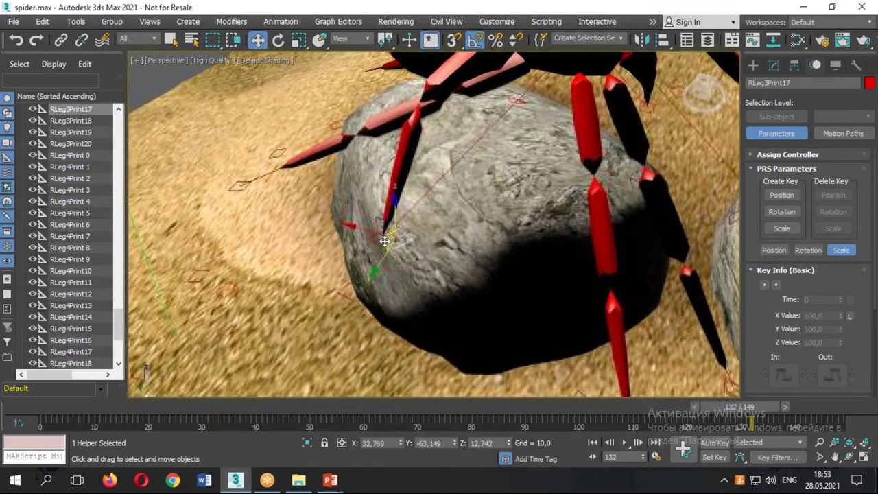
drag(378, 250, 419, 209)
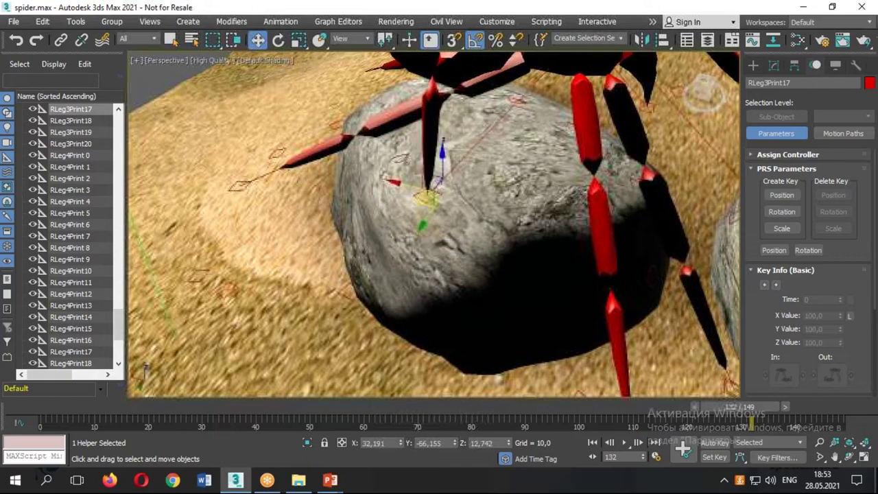
alt+middle_drag(419, 210, 429, 176)
drag(442, 163, 444, 168)
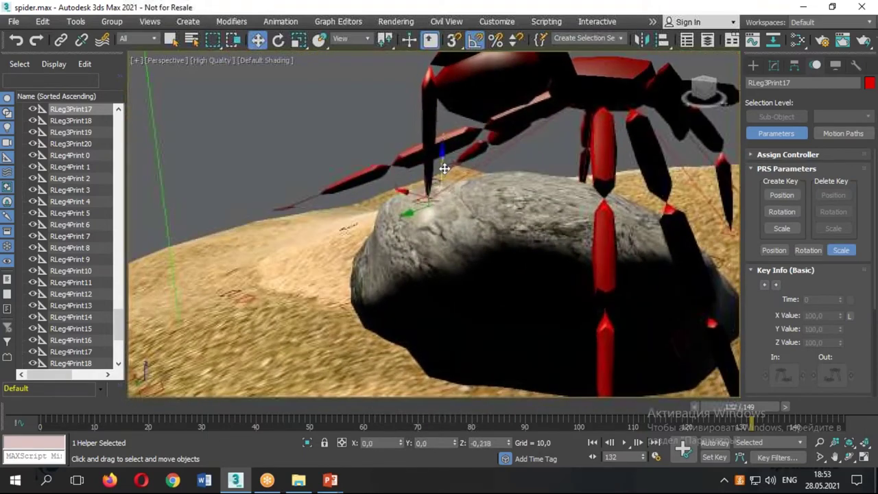
mouse_move(444, 169)
middle_down()
mouse_move(436, 222)
mouse_move(402, 236)
mouse_move(451, 245)
mouse_move(388, 231)
middle_up()
scroll(389, 231, down, 3)
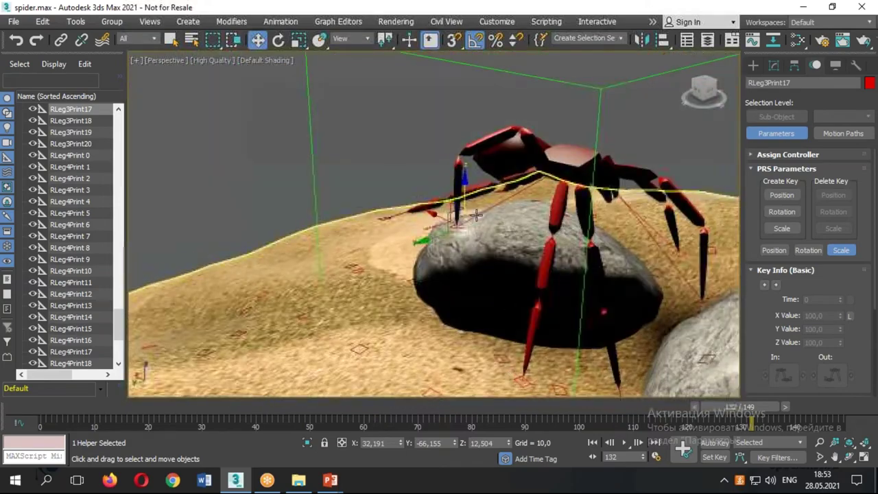
alt+middle_drag(454, 228, 456, 212)
Review the leg from frame 127 to 144, checking in wireframe, then select RLeg4Print19
mouse_move(760, 416)
mouse_down()
mouse_move(731, 399)
mouse_move(758, 396)
mouse_up()
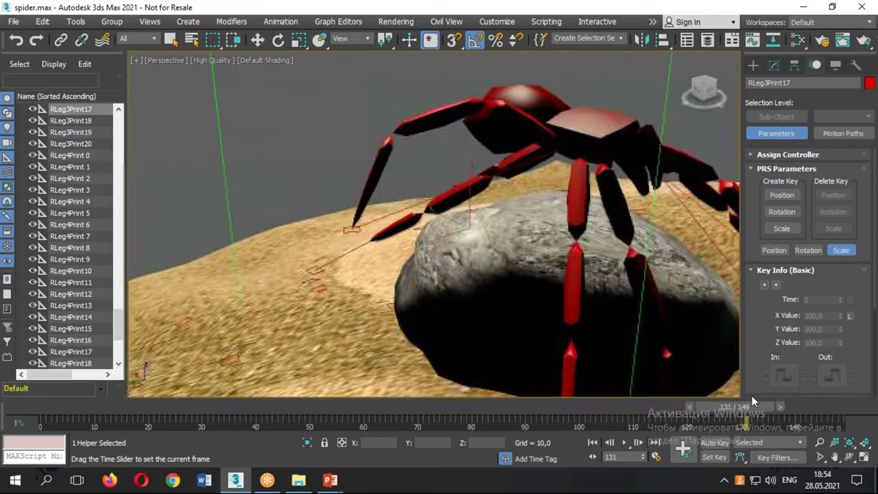
alt+middle_drag(584, 309, 551, 294)
scroll(551, 293, down, 4)
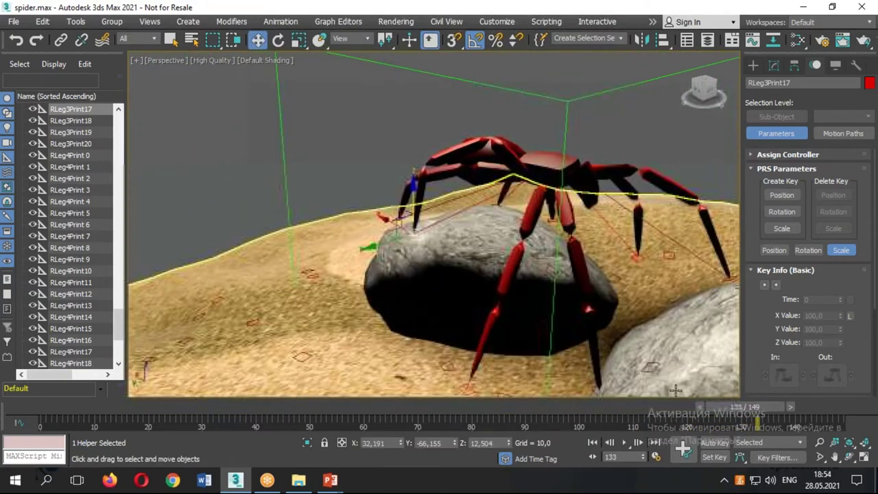
drag(725, 412, 781, 409)
mouse_move(583, 309)
alt+middle_down()
mouse_move(518, 288)
mouse_move(499, 325)
mouse_move(617, 146)
alt+middle_up()
scroll(518, 288, up, 5)
key(F3)
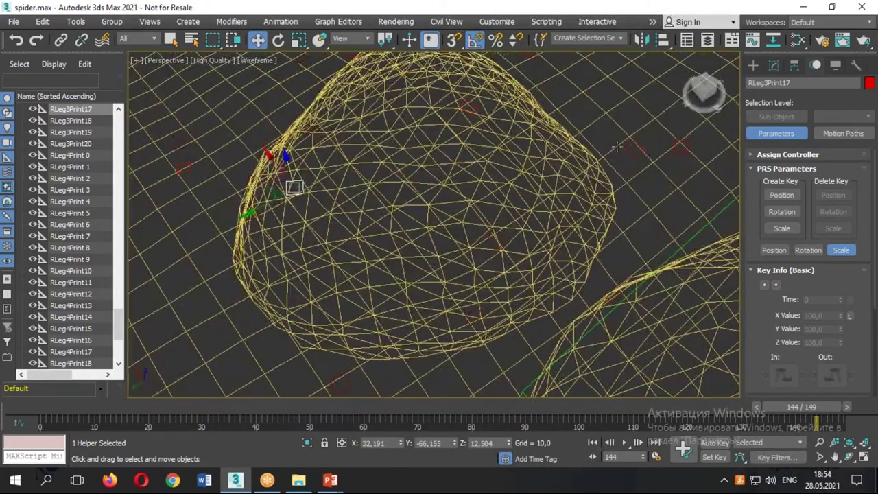
mouse_move(275, 199)
alt+middle_down()
mouse_move(591, 287)
mouse_move(469, 255)
mouse_move(462, 260)
alt+middle_up()
key(F3)
click(462, 243)
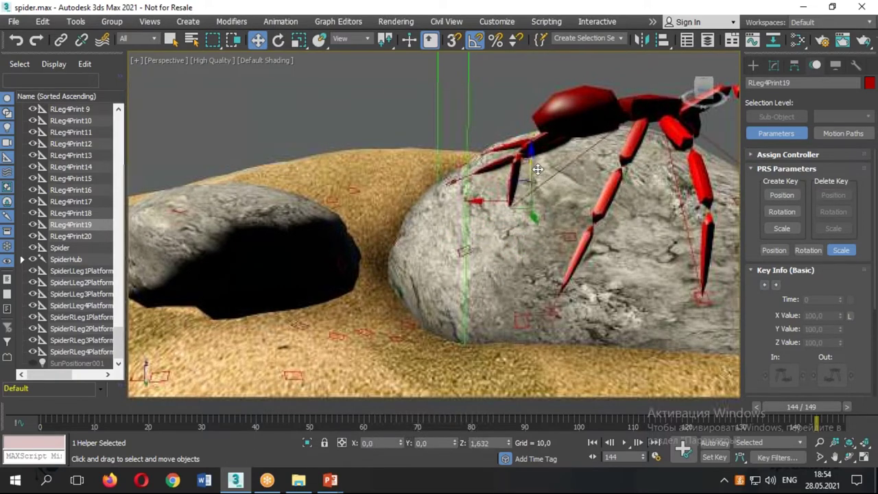
Step back to frame 141 and select the footprint helpers on the rock
alt+middle_drag(557, 319, 518, 318)
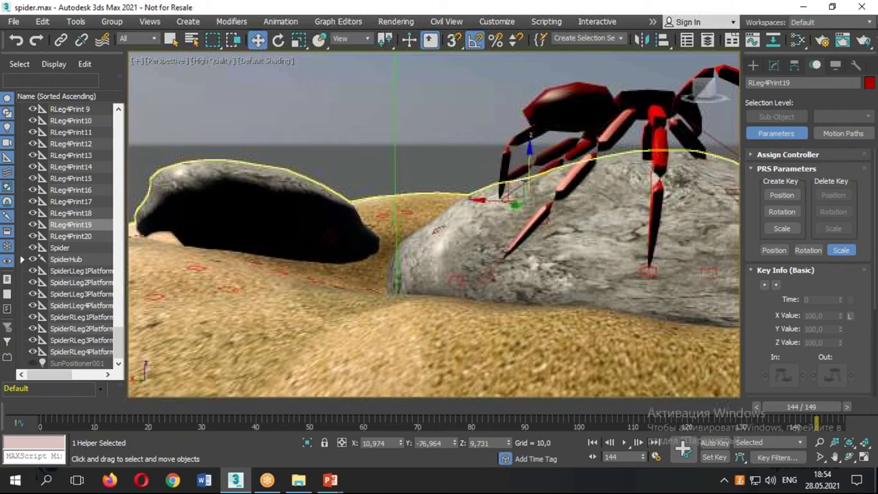
drag(809, 407, 794, 422)
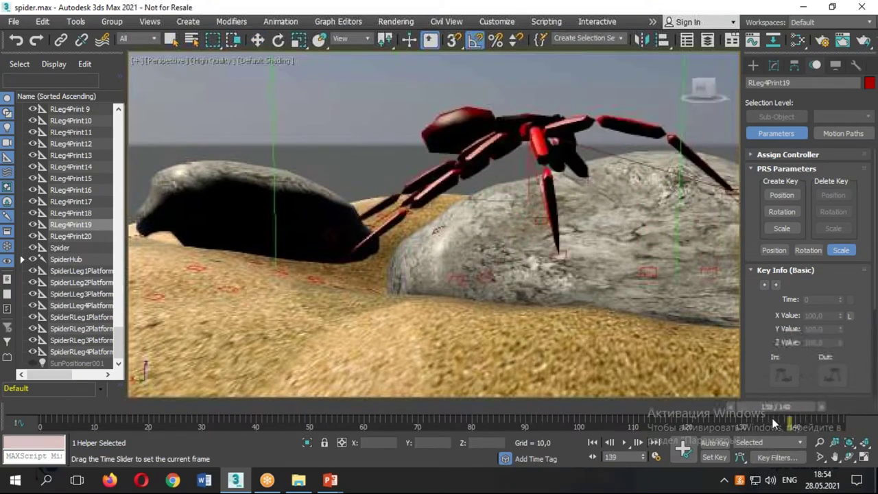
drag(794, 424, 785, 418)
key(w)
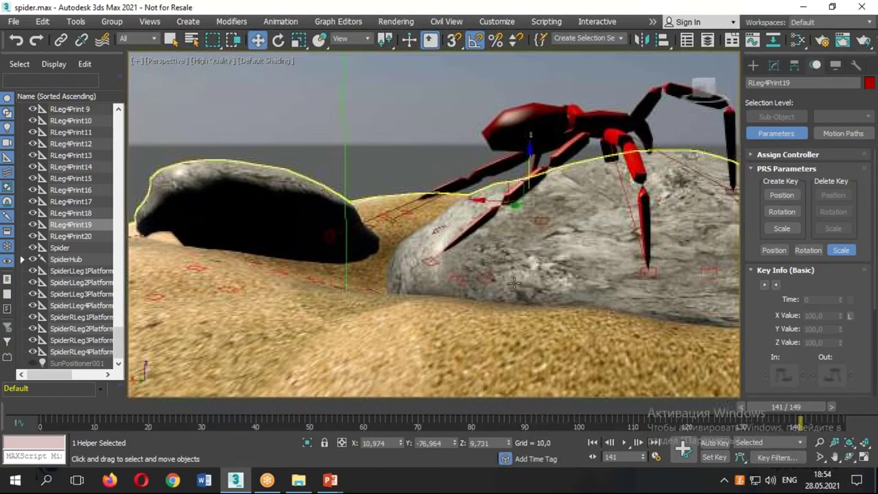
click(494, 278)
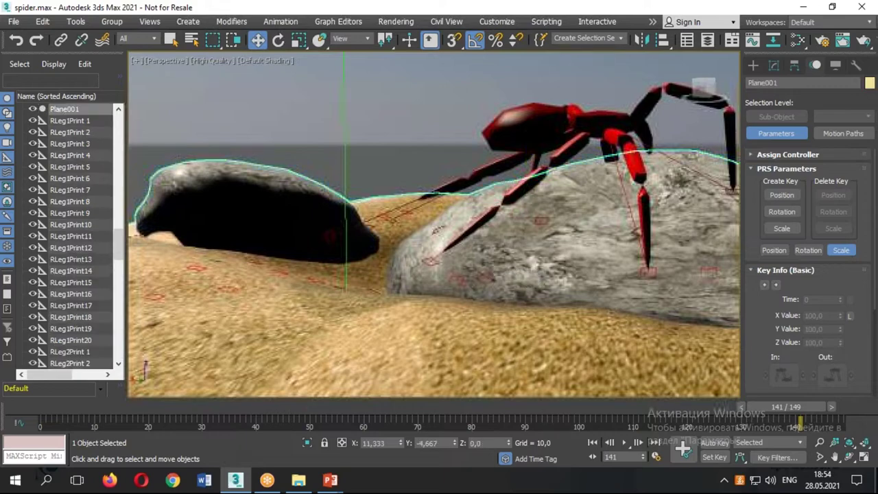
click(480, 278)
alt+middle_drag(480, 278, 485, 302)
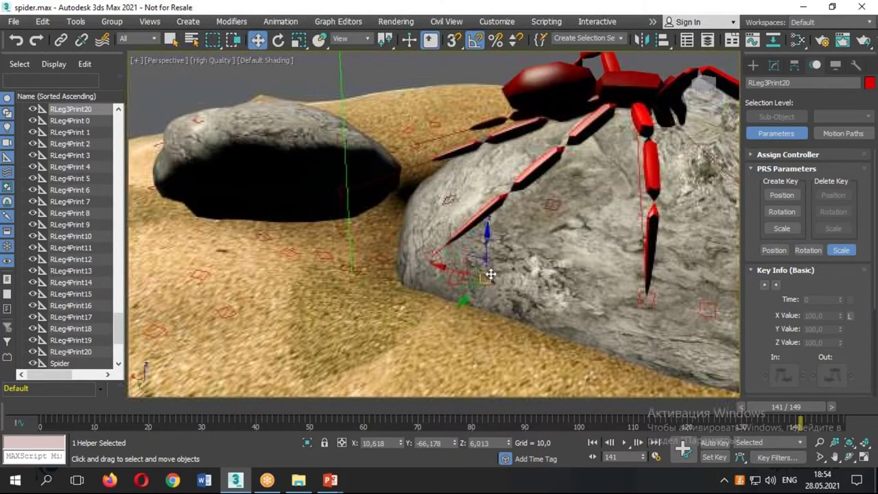
Slide RLeg3Print19 up the rock slope to Z 8.486, then check it at frame 149
key(F3)
scroll(490, 278, up, 3)
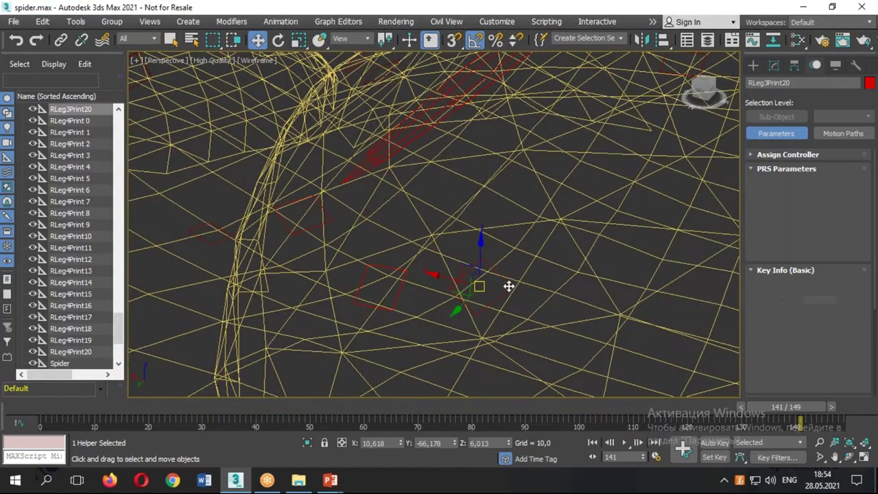
key(F3)
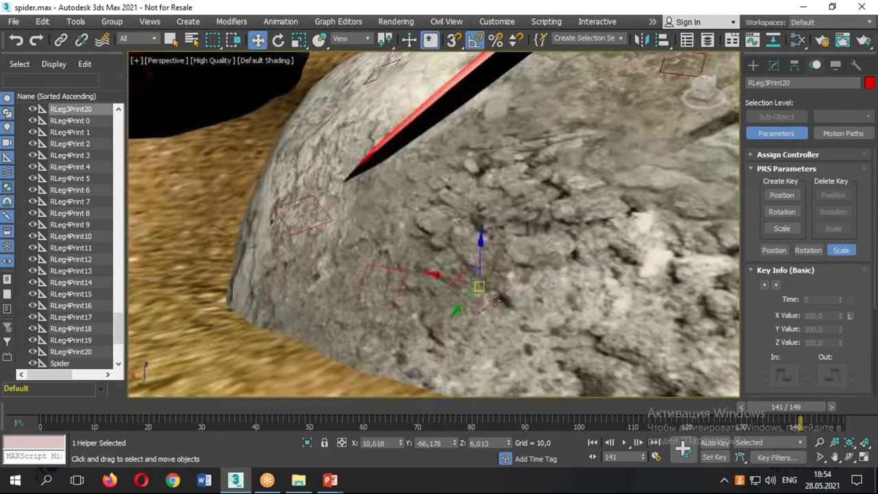
click(475, 305)
scroll(476, 306, down, 6)
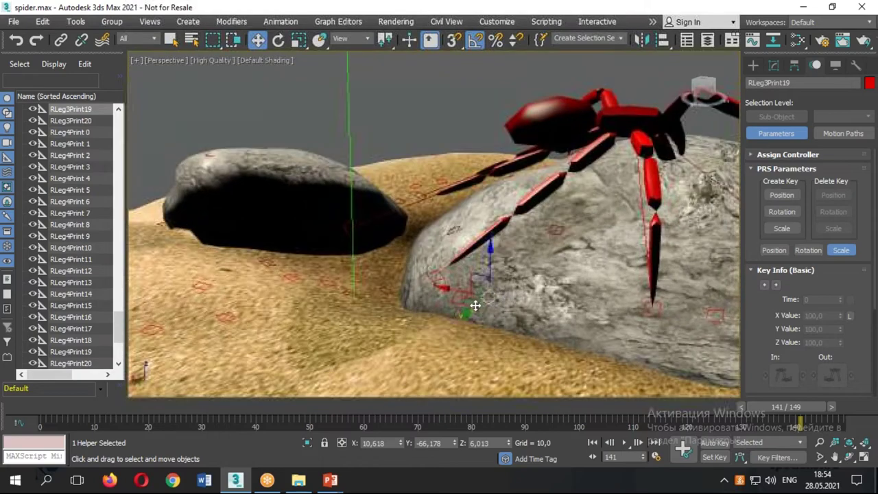
drag(471, 302, 522, 275)
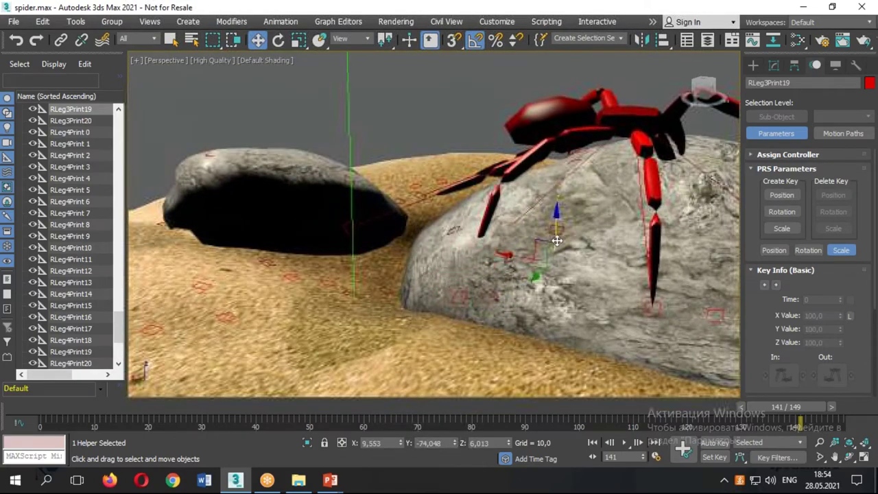
mouse_move(557, 220)
mouse_down()
mouse_move(556, 190)
mouse_move(555, 207)
mouse_up()
drag(794, 410, 843, 404)
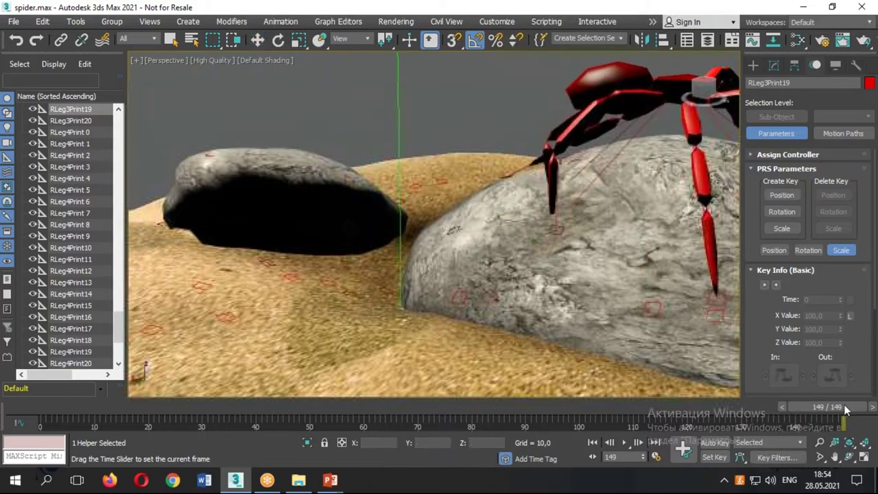
mouse_move(343, 301)
alt+middle_down()
mouse_move(376, 322)
mouse_move(421, 304)
mouse_move(582, 309)
mouse_move(520, 308)
mouse_move(540, 327)
mouse_move(505, 354)
alt+middle_up()
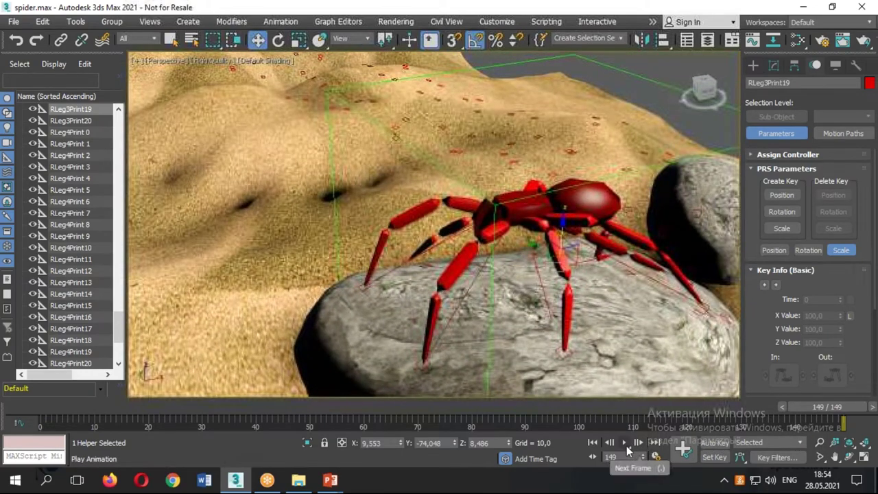
Play the animation while orbiting to watch the spider cross the dunes, then stop it
click(626, 444)
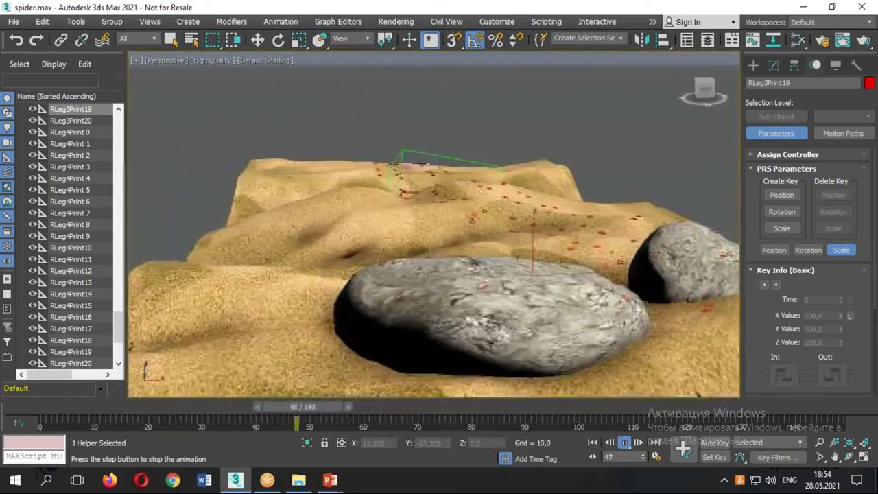
mouse_move(492, 280)
alt+middle_down()
mouse_move(518, 306)
mouse_move(503, 313)
alt+middle_up()
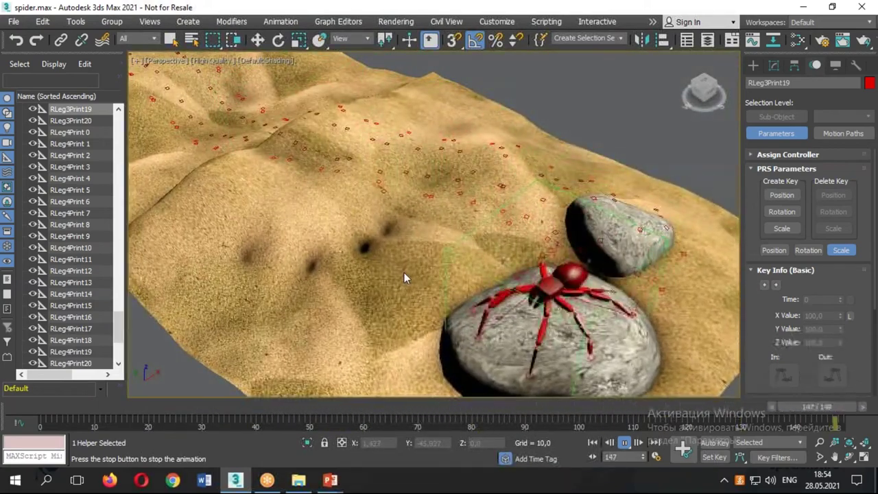
alt+middle_drag(395, 266, 339, 229)
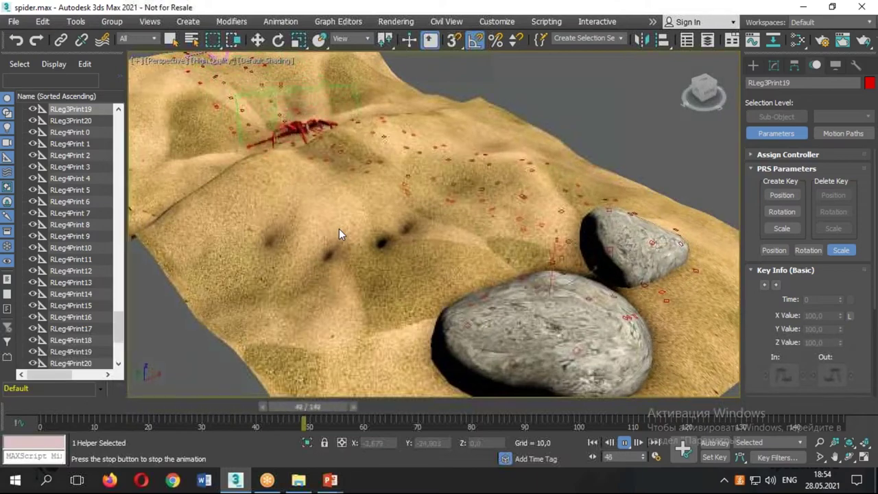
click(624, 442)
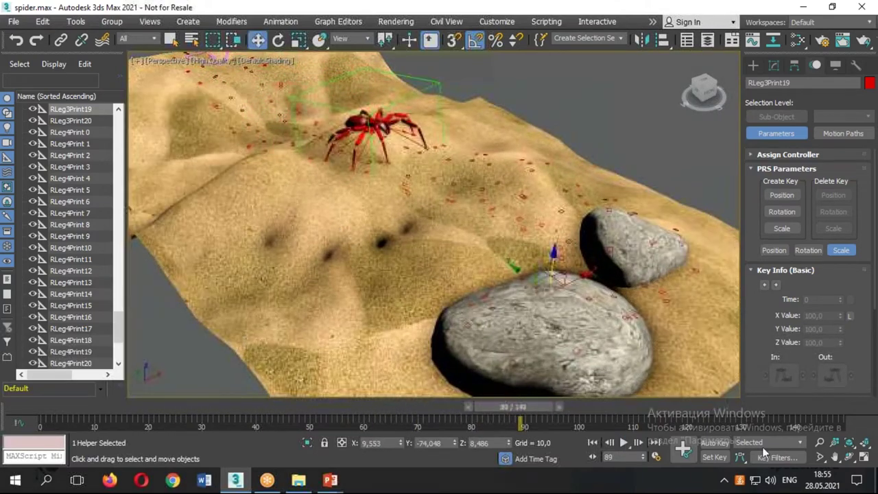
click(657, 458)
text(17)
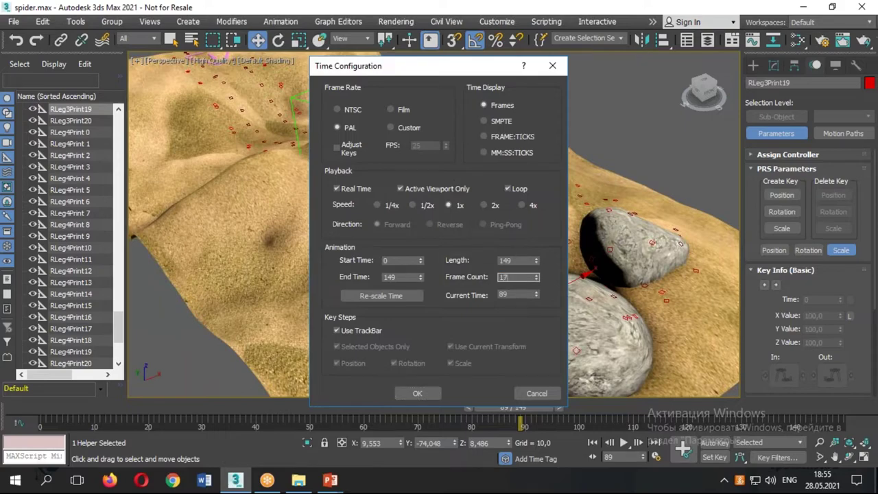
Set Frame Count to 175 so the timeline ends at frame 174, then play it back
text(5)
key(Return)
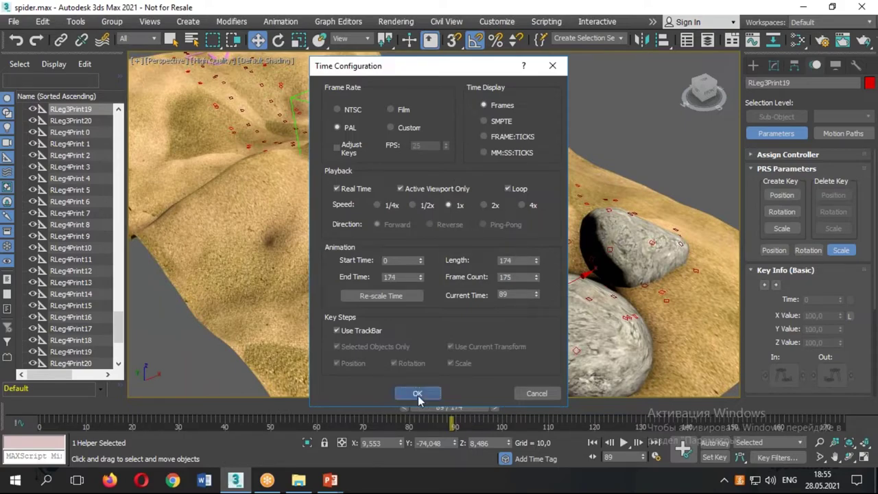
click(418, 395)
click(618, 441)
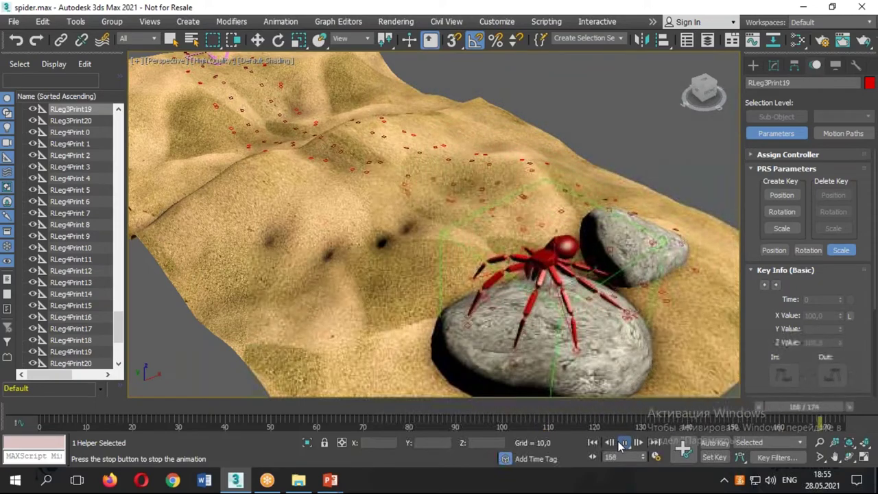
mouse_move(725, 405)
mouse_down()
mouse_move(649, 408)
mouse_move(683, 408)
mouse_up()
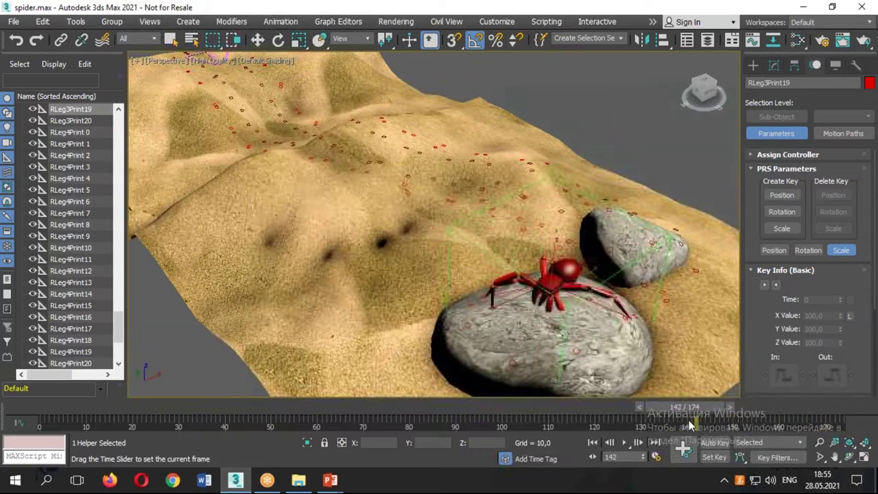
scroll(545, 284, up, 5)
With Auto Key on, lift the SpiderHub higher above the rock
click(544, 284)
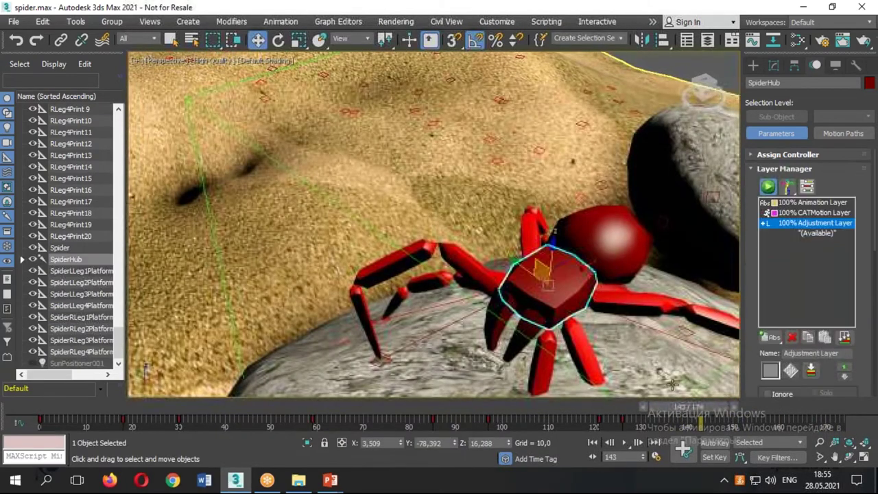
click(717, 442)
alt+middle_drag(638, 343, 601, 300)
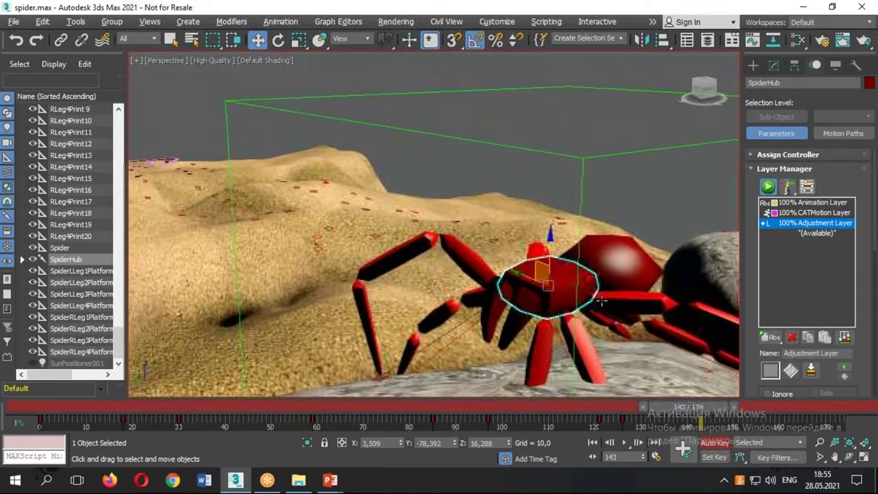
drag(555, 255, 557, 206)
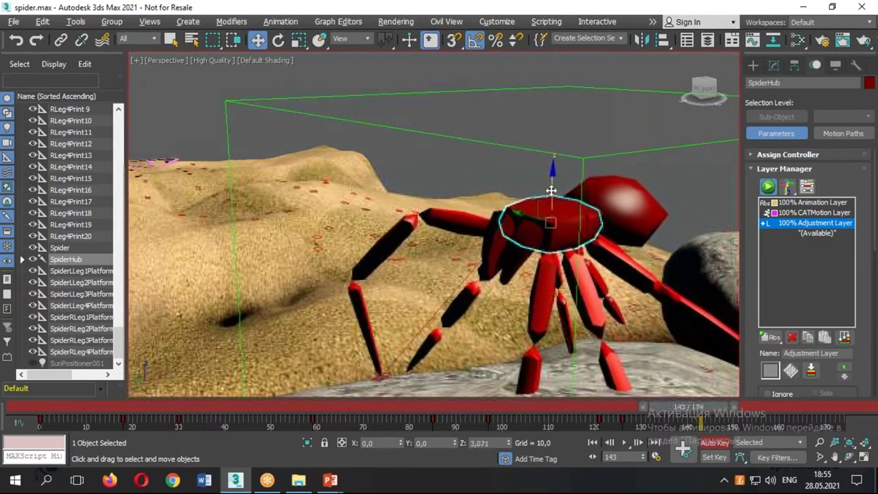
scroll(601, 304, down, 5)
drag(701, 410, 838, 409)
Compare the raised hub pose across frames 84 to 174, settling on frame 150
mouse_move(706, 357)
alt+middle_down()
mouse_move(725, 323)
mouse_move(720, 371)
alt+middle_up()
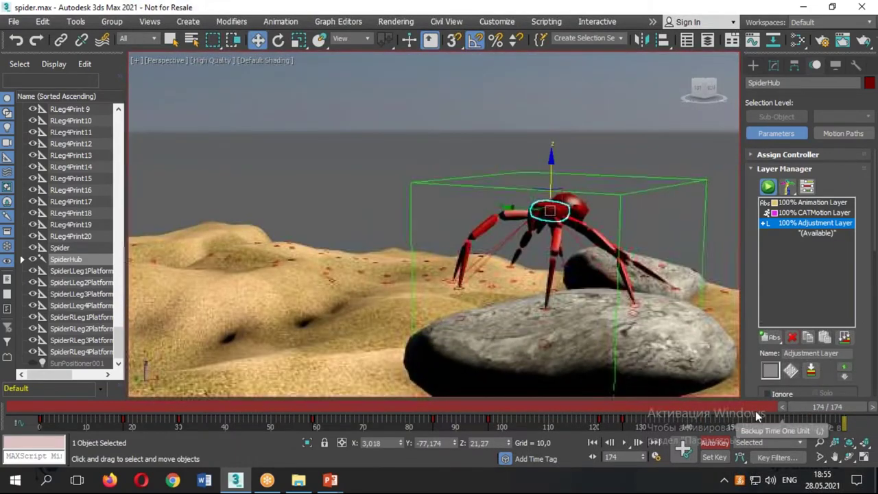
mouse_move(782, 408)
mouse_down()
mouse_move(374, 412)
mouse_move(841, 407)
mouse_up()
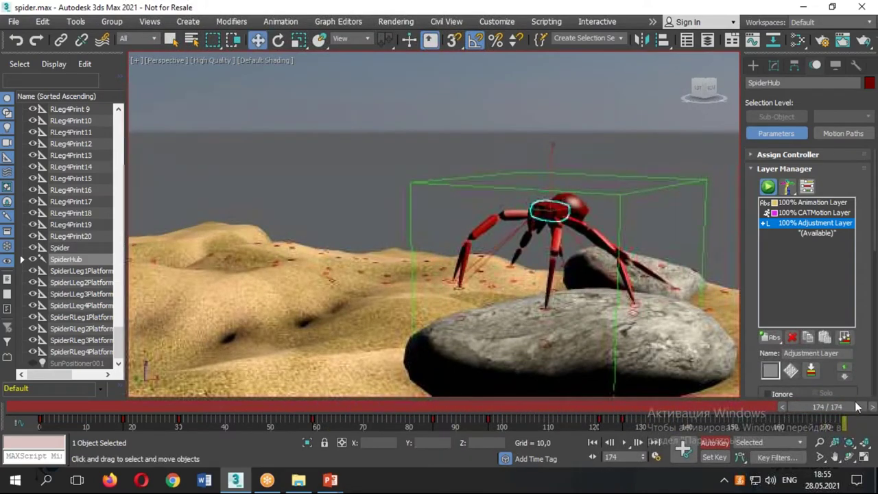
mouse_move(549, 288)
alt+middle_down()
mouse_move(550, 327)
mouse_move(633, 325)
alt+middle_up()
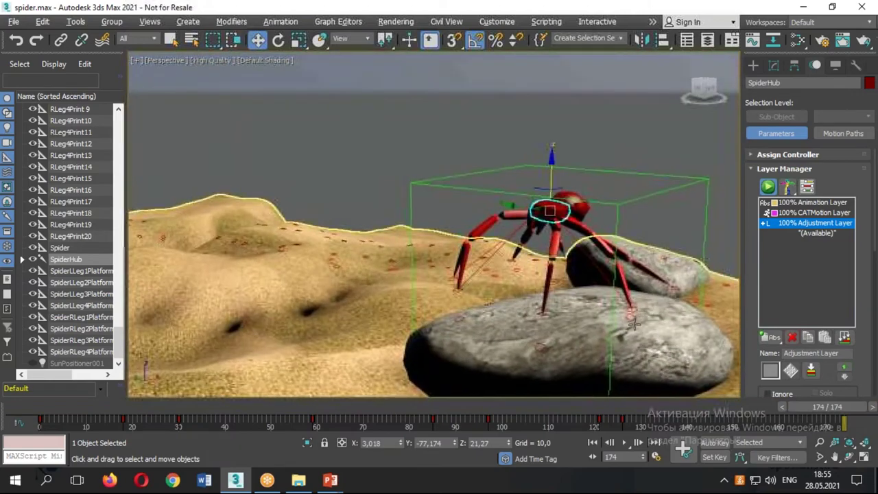
mouse_move(815, 409)
mouse_down()
mouse_move(696, 410)
mouse_move(722, 416)
mouse_move(706, 421)
mouse_move(730, 416)
mouse_up()
key(w)
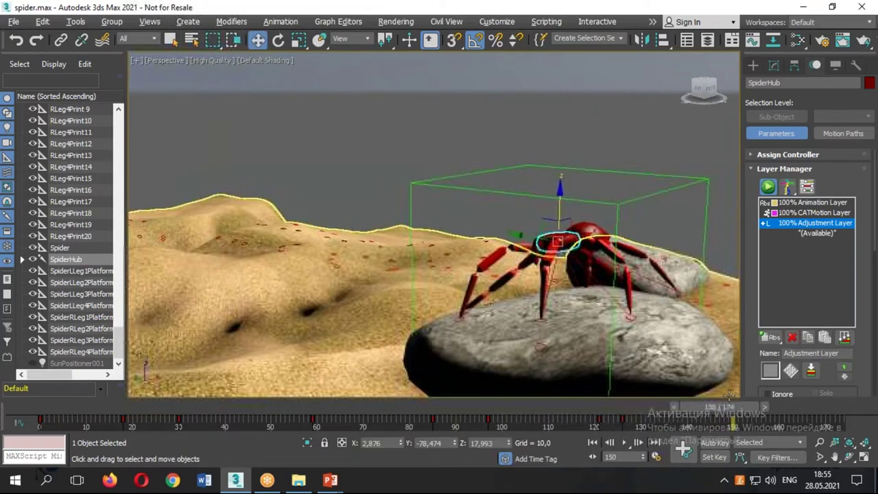
click(815, 234)
mouse_move(744, 416)
mouse_down()
mouse_move(362, 426)
mouse_move(765, 417)
mouse_move(749, 425)
mouse_up()
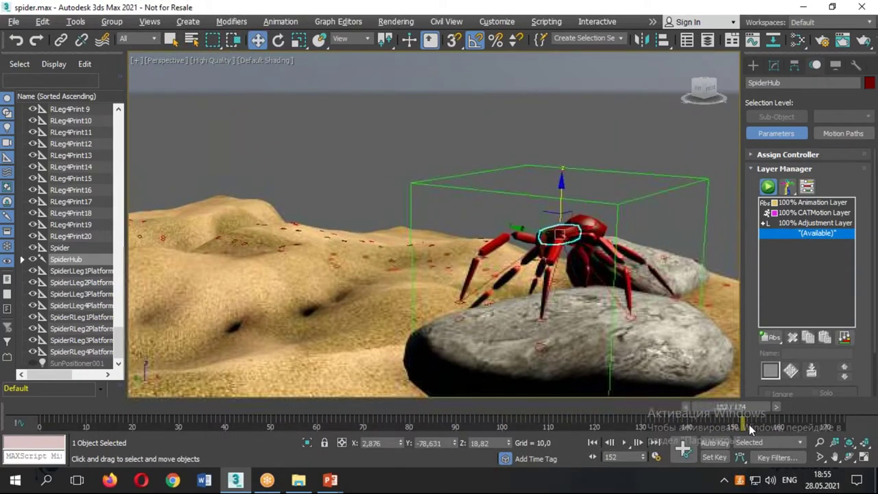
drag(744, 416, 729, 417)
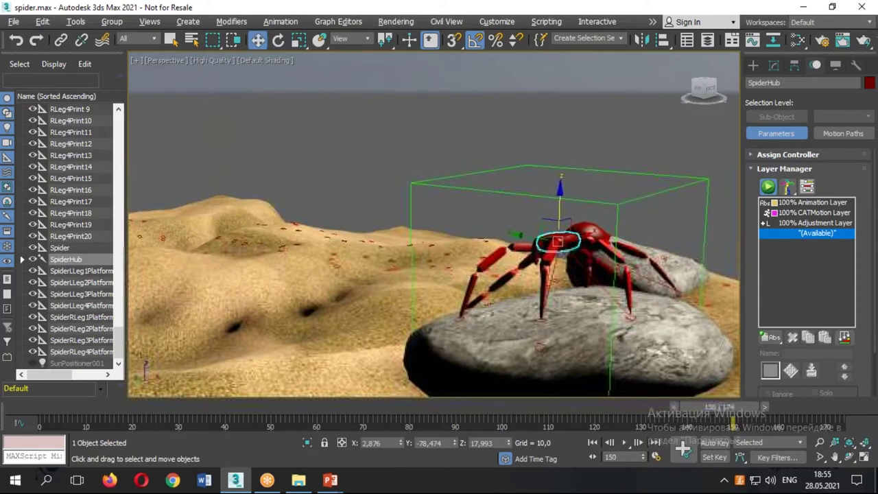
click(770, 337)
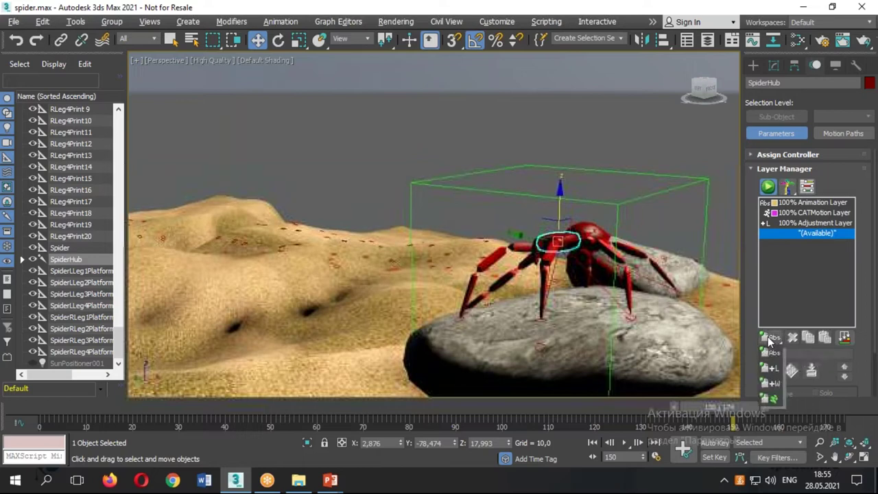
Add a new Animation Layer and toggle Auto Key back on at frame 145
click(770, 353)
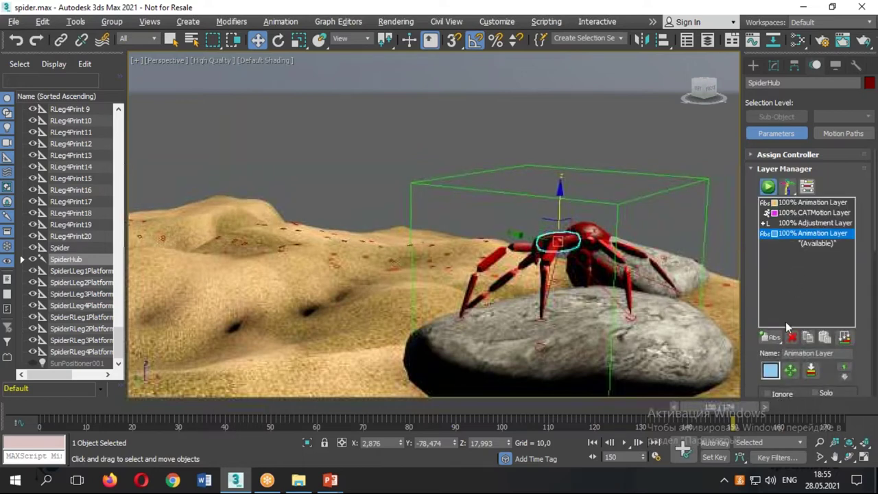
click(717, 443)
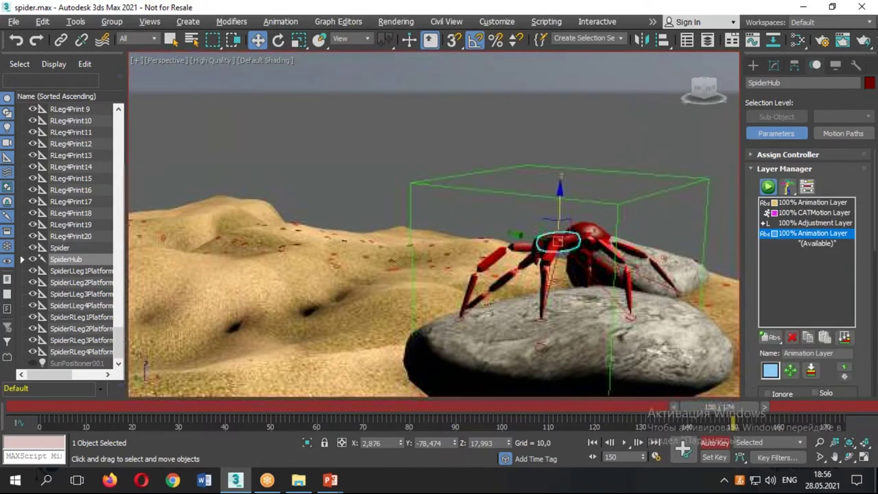
scroll(751, 113, down, 5)
scroll(752, 113, up, 2)
scroll(752, 113, up, 2)
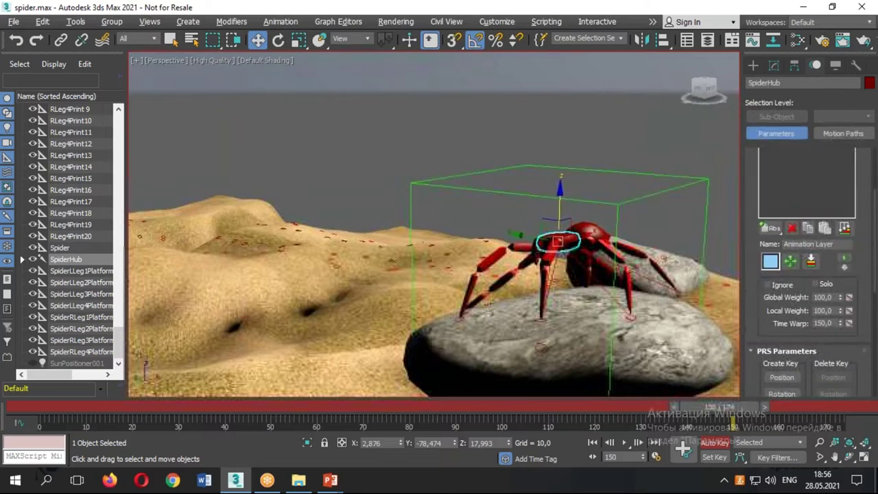
click(722, 446)
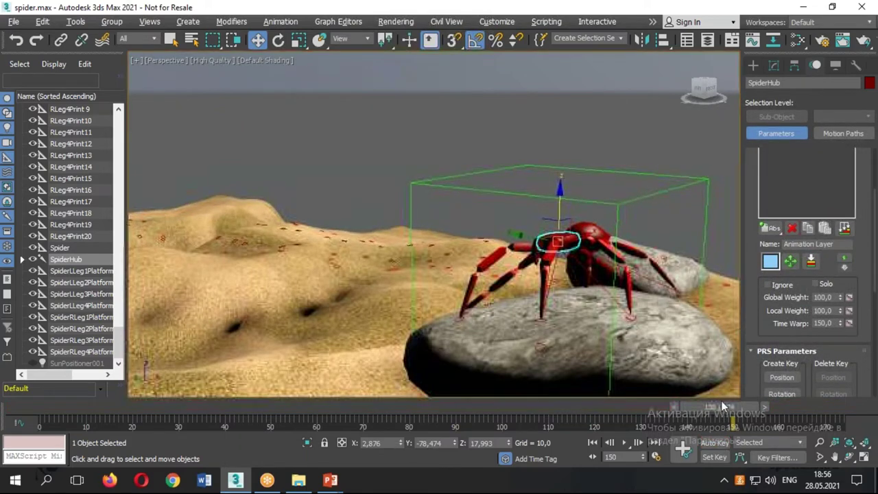
drag(721, 406, 703, 406)
click(713, 445)
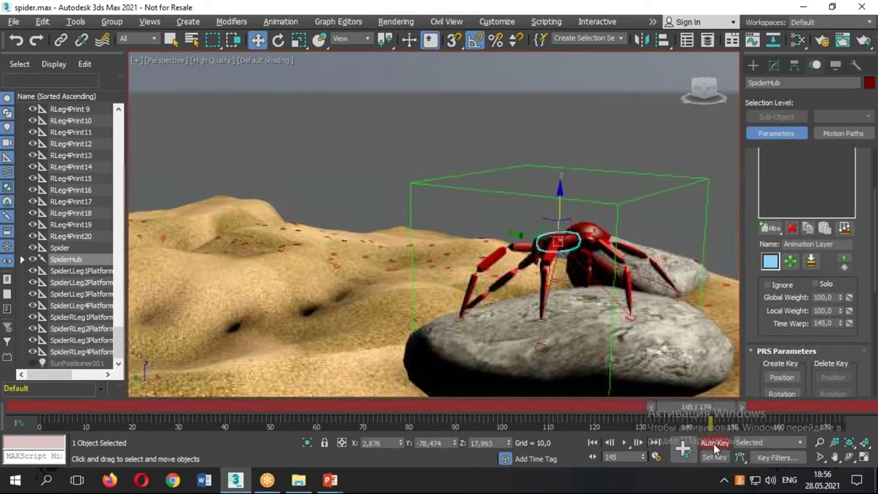
Drop the layer's Global Weight to zero, compare at frame 146, and select the whole spider rig
key(q)
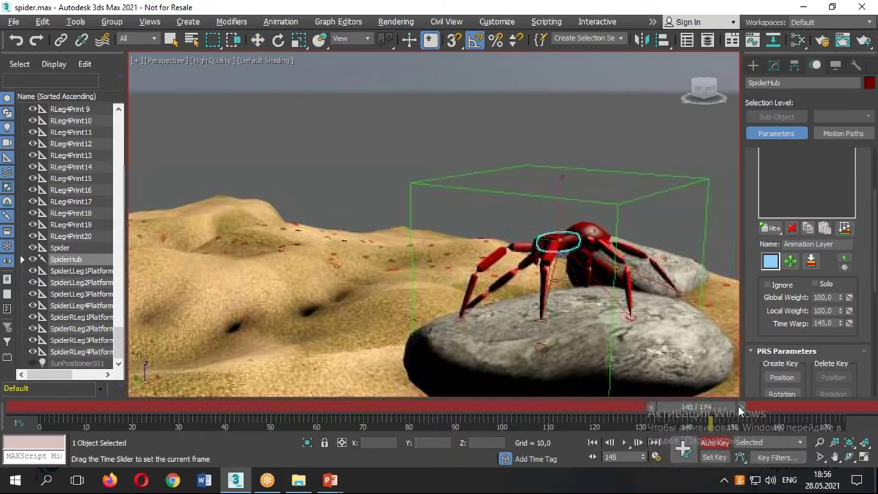
click(719, 446)
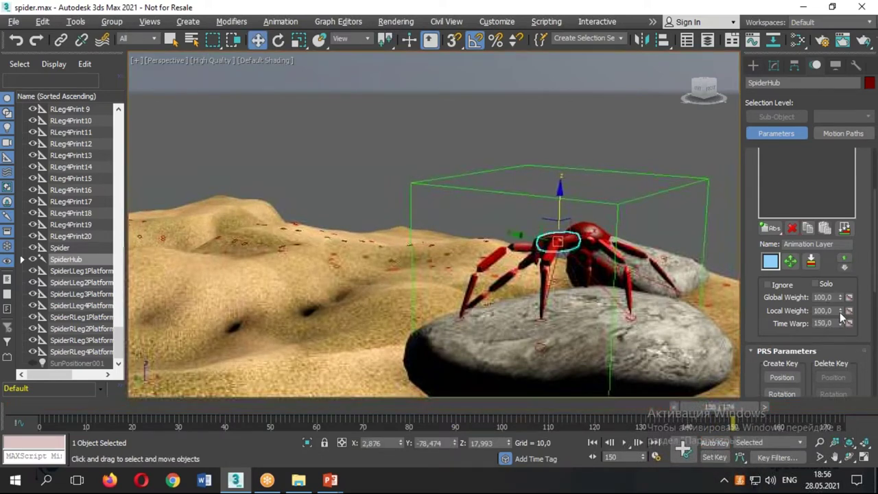
click(721, 442)
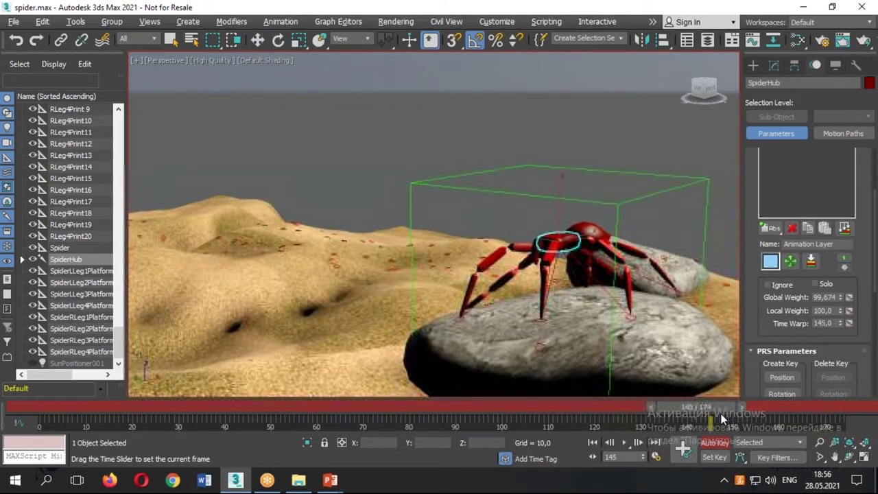
key(w)
drag(840, 296, 839, 330)
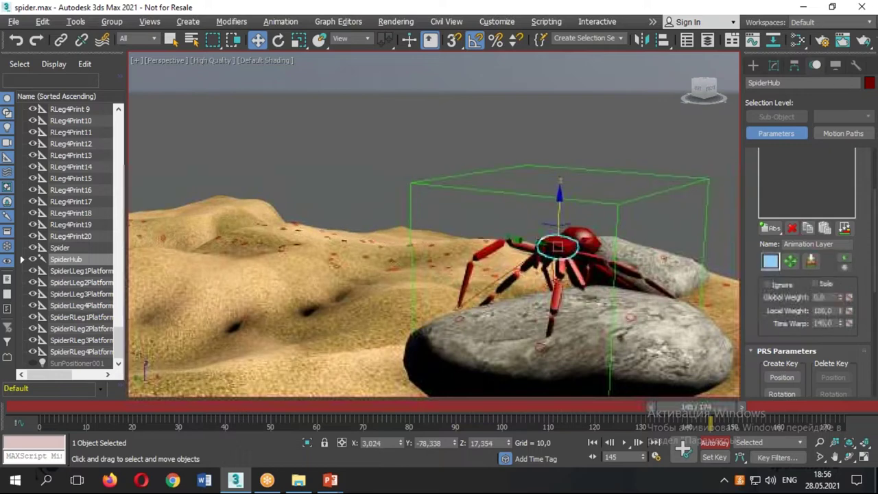
mouse_move(716, 417)
mouse_down()
mouse_move(740, 416)
mouse_move(639, 431)
mouse_move(753, 423)
mouse_up()
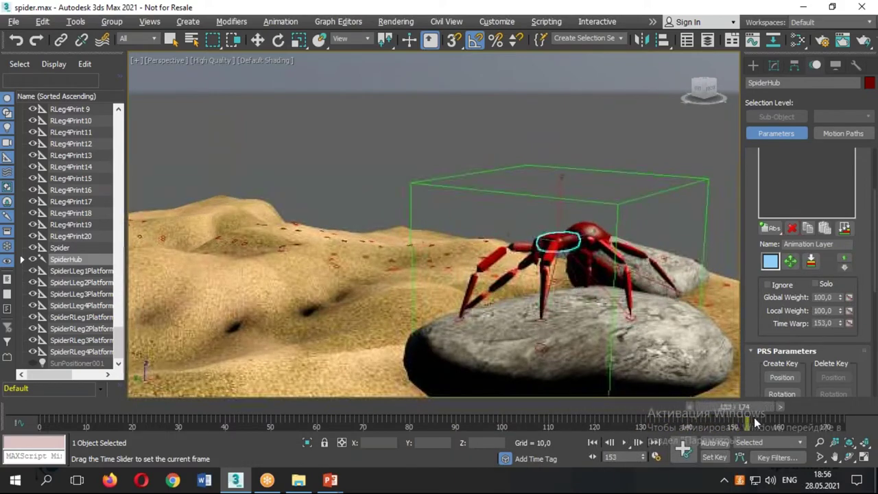
key(w)
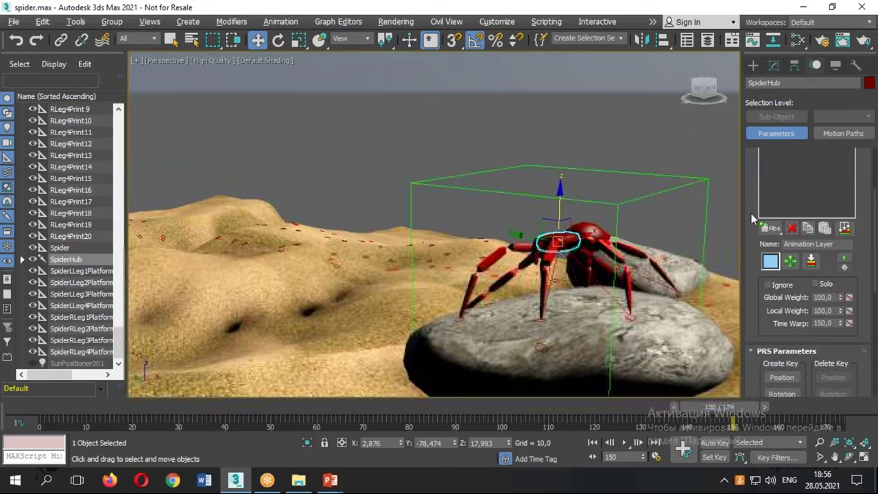
scroll(754, 219, up, 4)
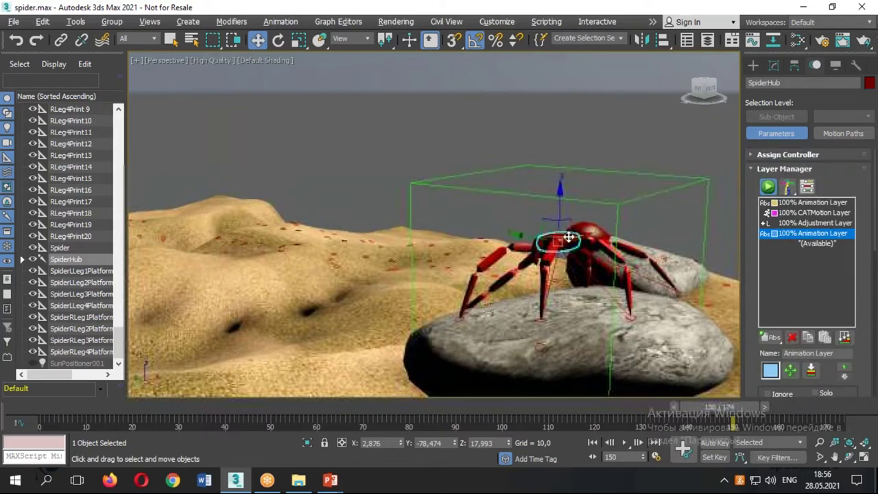
double_click(569, 237)
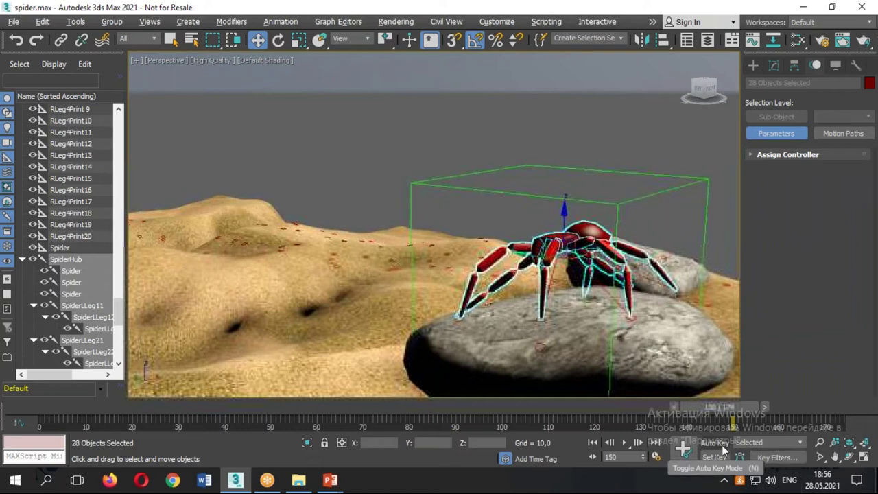
At frame 160 with Auto Key on, lower the SpiderHub toward the rock
drag(716, 407, 767, 405)
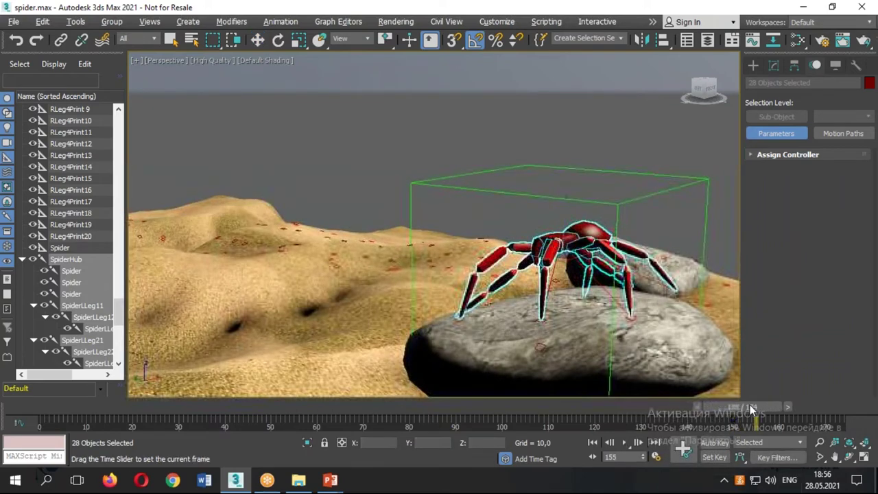
click(714, 443)
click(556, 237)
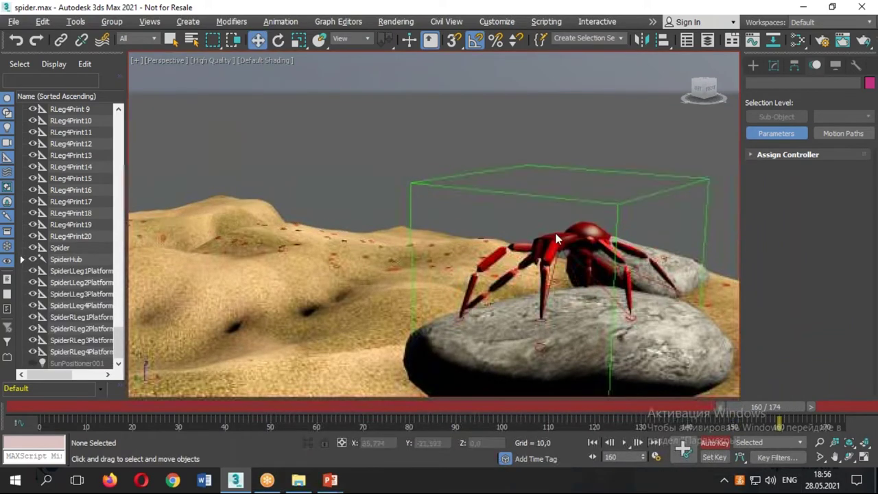
click(561, 236)
scroll(562, 236, up, 5)
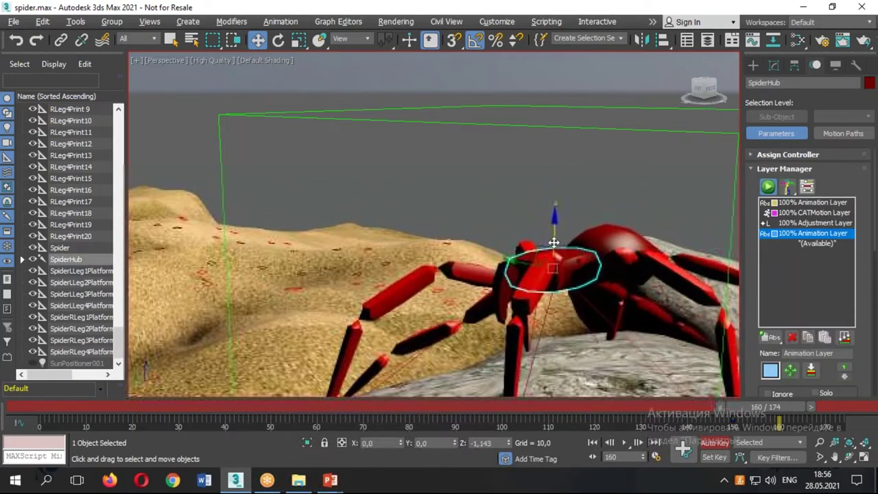
drag(555, 219, 547, 283)
alt+middle_drag(546, 282, 496, 264)
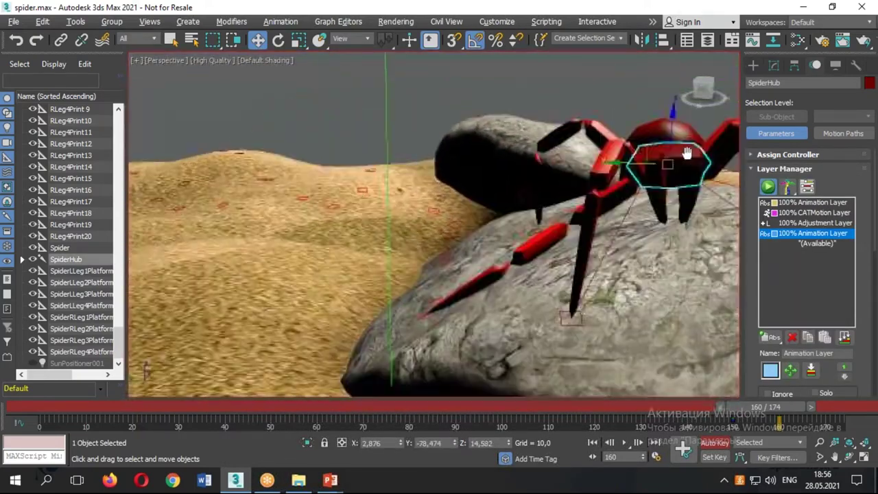
alt+middle_drag(637, 232, 615, 121)
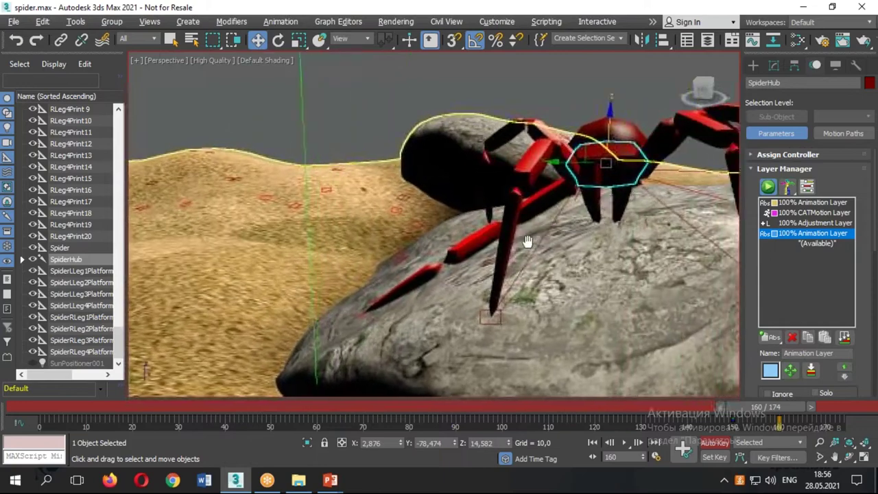
Rotate the SpiderHub -25° about Z and scrub frames 146 to 160
key(e)
mouse_move(616, 122)
mouse_down()
mouse_move(626, 119)
mouse_move(588, 118)
mouse_move(588, 87)
mouse_up()
key(w)
mouse_move(588, 103)
alt+middle_down()
mouse_move(741, 439)
mouse_move(787, 448)
alt+middle_up()
mouse_move(794, 417)
mouse_down()
mouse_move(681, 404)
mouse_move(333, 408)
mouse_move(668, 412)
mouse_move(787, 427)
mouse_move(753, 433)
mouse_move(790, 428)
mouse_move(775, 424)
mouse_up()
Go to frame 156 and select the RLeg2Print20 footprint helper
key(w)
alt+middle_drag(547, 233, 547, 319)
scroll(547, 319, up, 2)
scroll(494, 295, up, 2)
scroll(440, 272, up, 2)
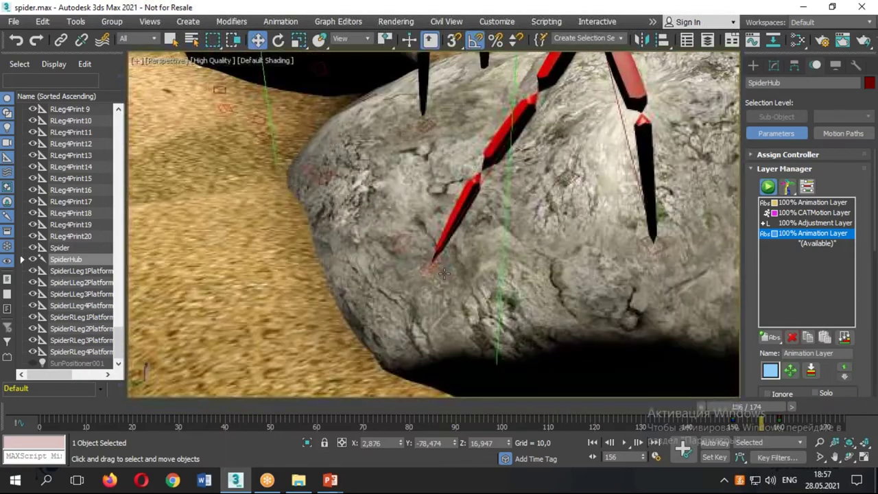
click(435, 271)
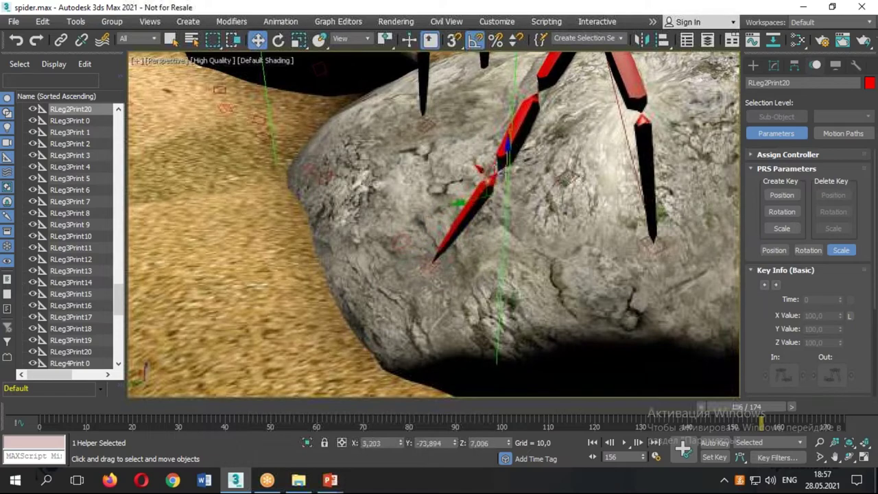
Select the second right foot platform and scrub through frames 153 to 166
click(429, 268)
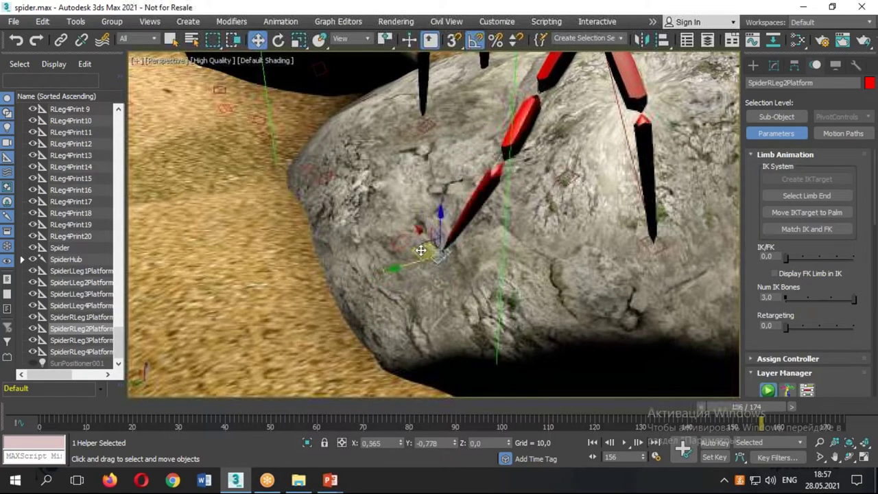
scroll(454, 212, down, 5)
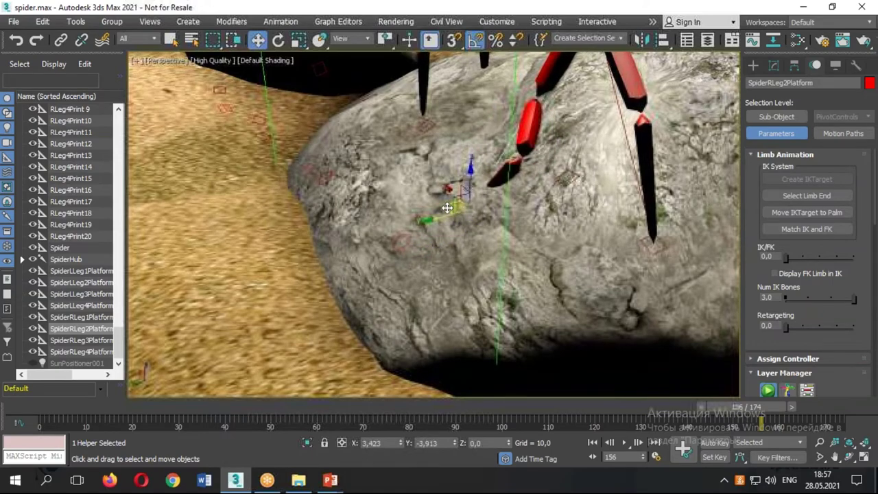
mouse_move(454, 211)
alt+middle_down()
mouse_move(675, 195)
mouse_move(508, 259)
alt+middle_up()
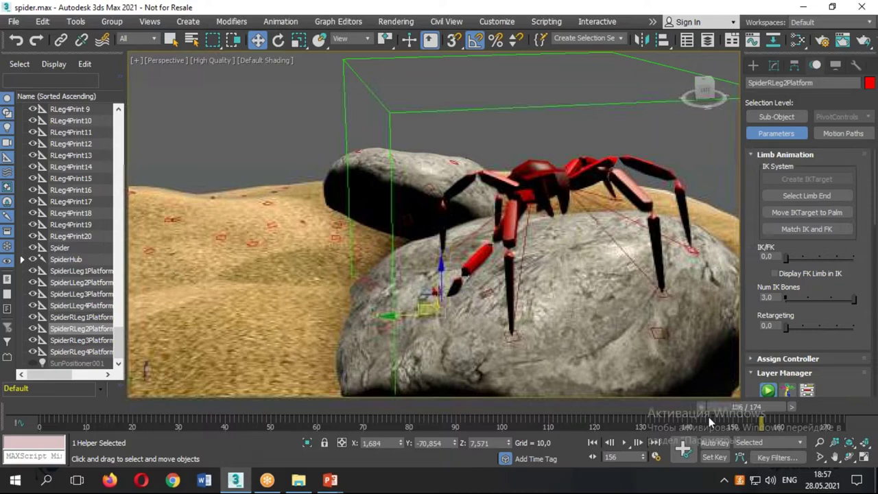
mouse_move(734, 409)
mouse_down()
mouse_move(725, 412)
mouse_move(763, 412)
mouse_move(627, 412)
mouse_move(807, 420)
mouse_up()
key(w)
mouse_move(673, 295)
alt+middle_down()
mouse_move(701, 310)
mouse_move(495, 206)
mouse_move(502, 220)
alt+middle_up()
Rest SpiderRLeg2Platform on the rock at Z 7.571, checking in wireframe, then go to frame 174
click(495, 221)
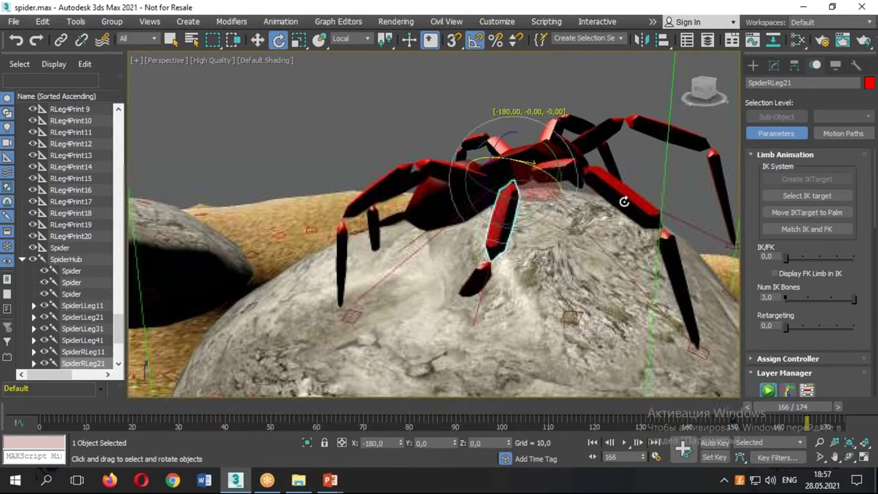
mouse_move(472, 151)
alt+middle_down()
mouse_move(465, 180)
mouse_move(476, 187)
alt+middle_up()
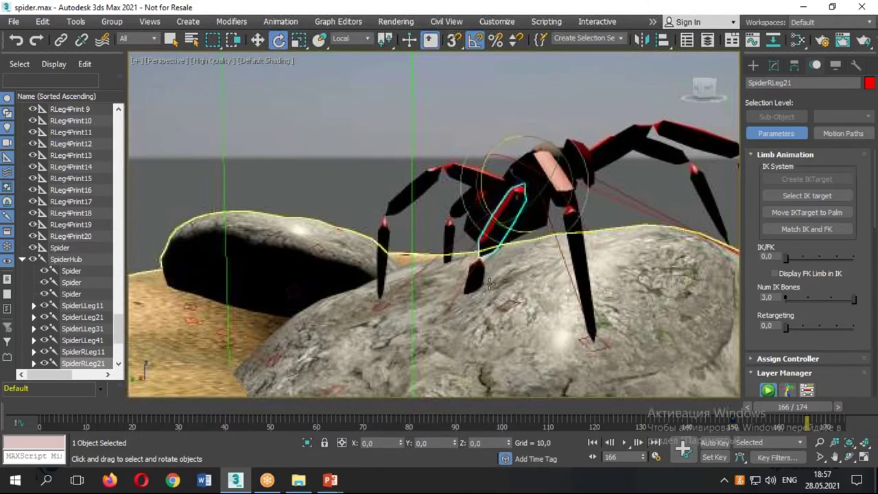
key(F3)
mouse_move(489, 283)
alt+middle_down()
mouse_move(484, 367)
mouse_move(471, 353)
mouse_move(503, 330)
mouse_move(467, 385)
alt+middle_up()
click(476, 352)
key(w)
key(F3)
drag(433, 412, 844, 411)
mouse_move(659, 357)
alt+middle_down()
mouse_move(655, 322)
mouse_move(561, 275)
alt+middle_up()
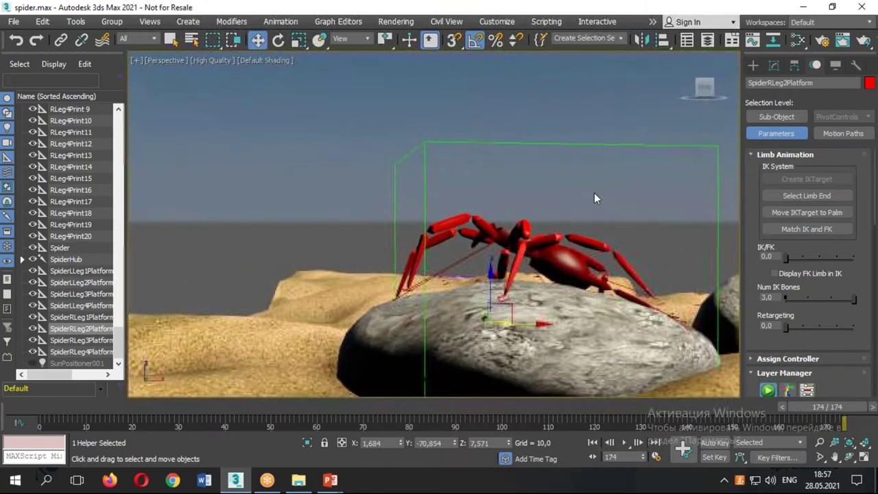
Deselect all, frame the spider and rock, and play the animation from the start
click(594, 198)
mouse_move(594, 198)
alt+middle_down()
mouse_move(686, 219)
mouse_move(693, 244)
alt+middle_up()
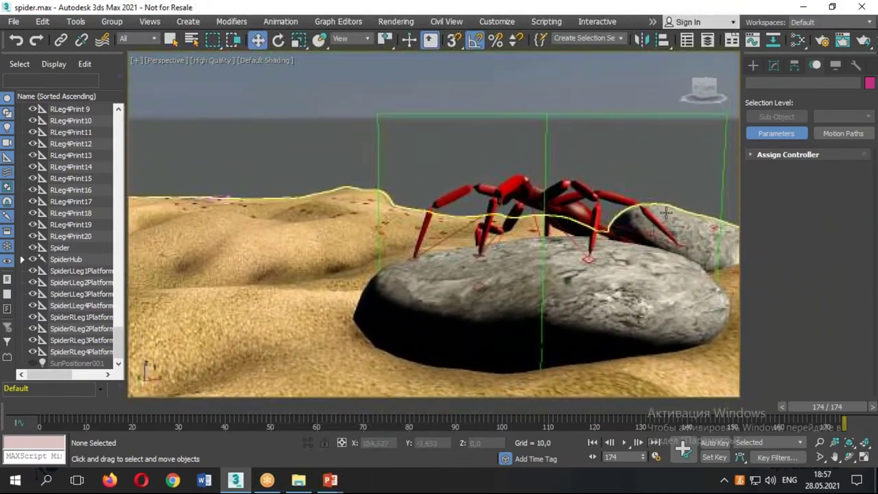
alt+middle_drag(666, 213, 720, 424)
click(627, 443)
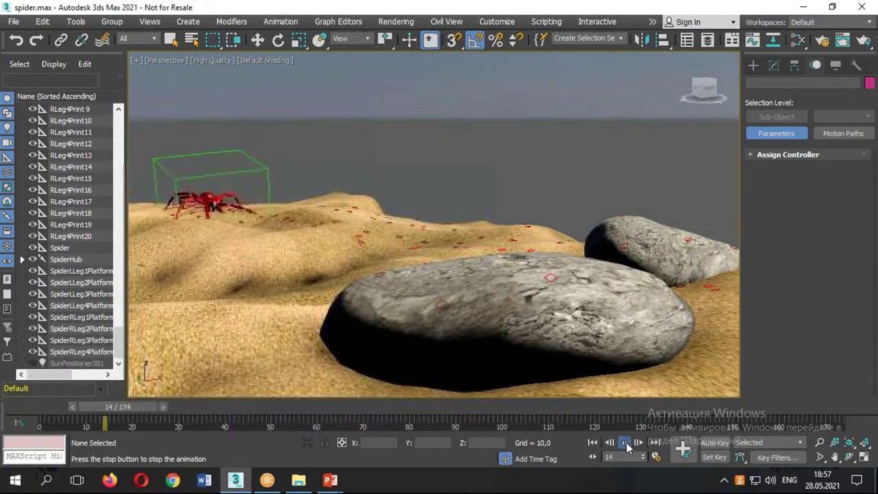
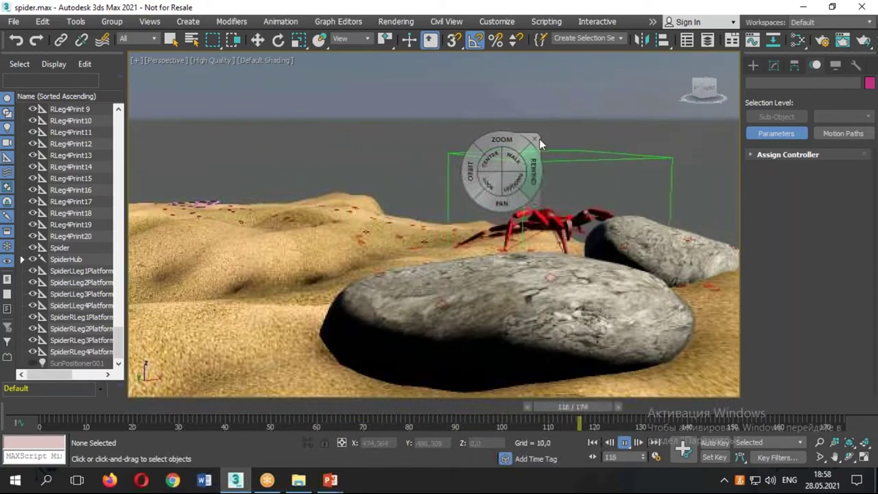
Stop the spider animation at frame 129 and switch to the Move tool
click(533, 138)
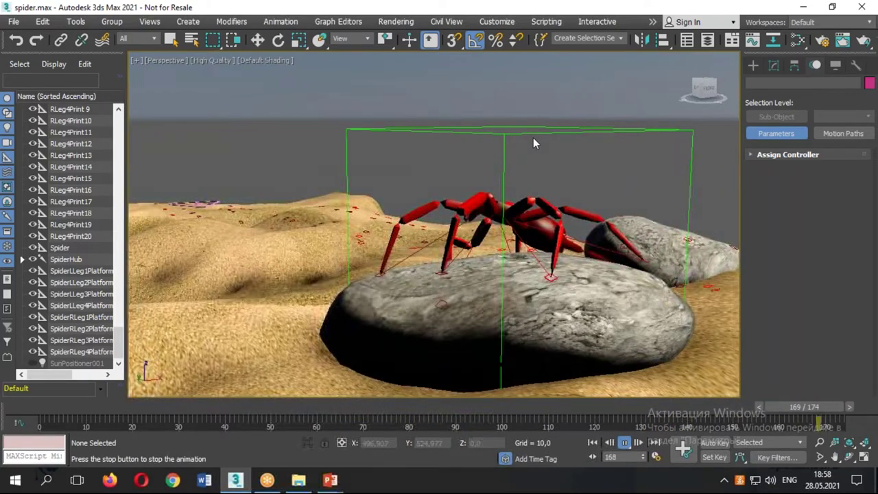
key(/)
drag(212, 416, 635, 412)
key(w)
Reset the scene without saving the spider, then open the recent ninja.max file
click(13, 22)
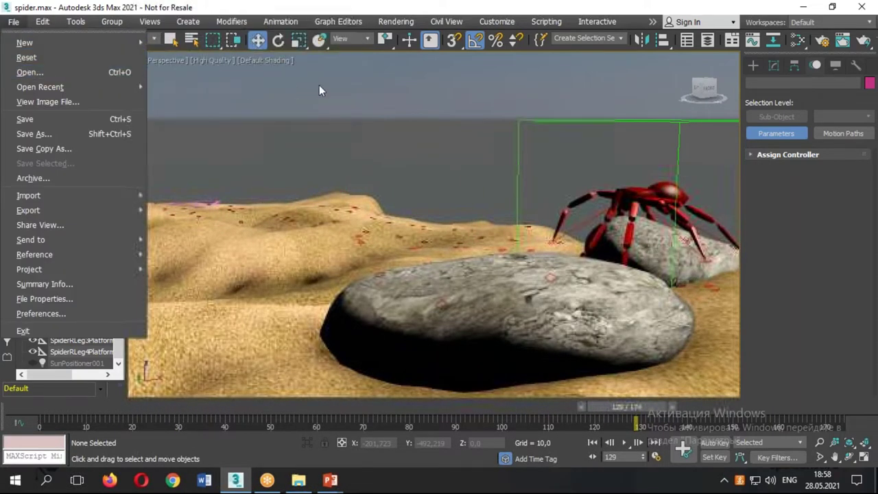
click(65, 57)
click(438, 260)
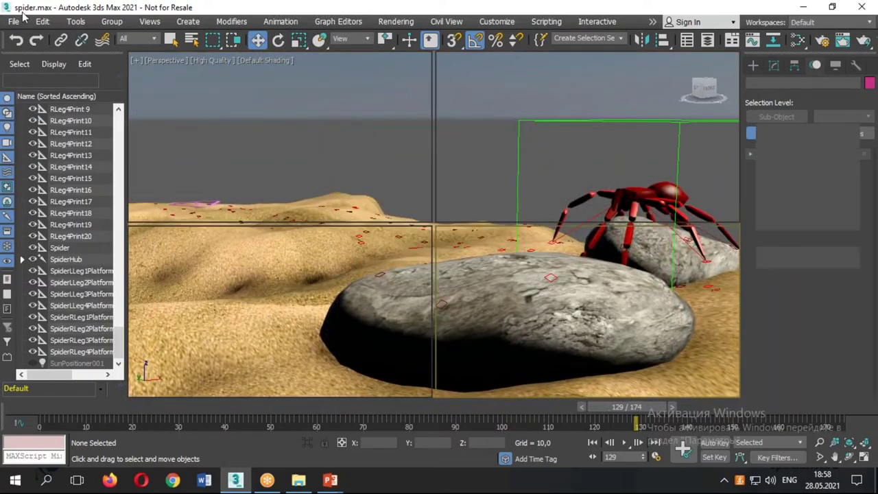
click(13, 21)
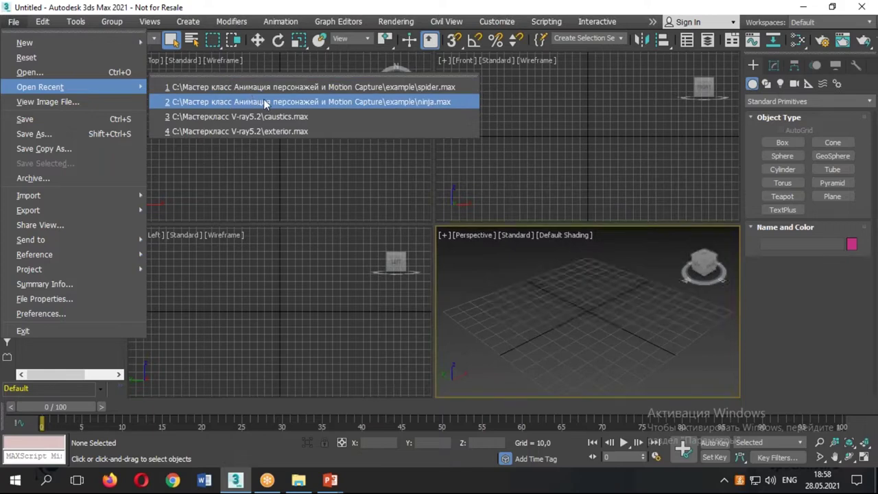
mouse_move(40, 87)
click(227, 104)
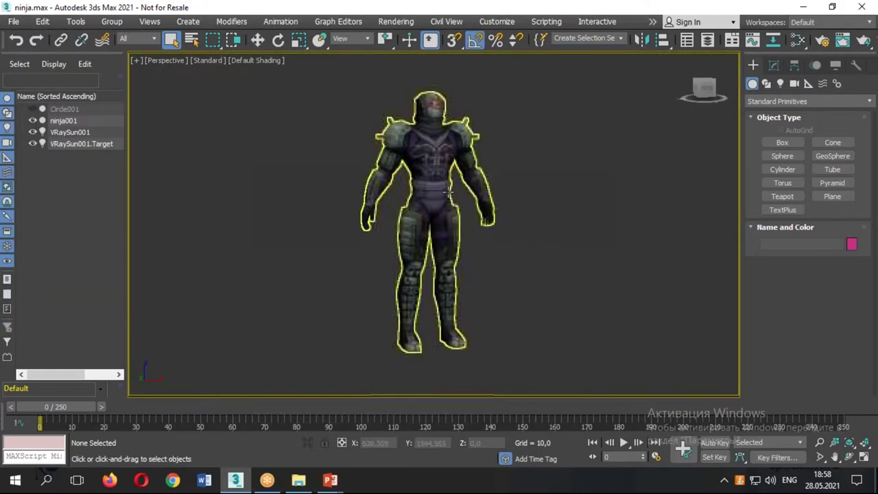
Select ninja001 and orbit and zoom around it with edged faces shown
click(404, 339)
scroll(441, 179, up, 5)
key(F4)
mouse_move(440, 181)
alt+middle_down()
mouse_move(451, 254)
mouse_move(237, 256)
mouse_move(470, 343)
mouse_move(480, 323)
mouse_move(434, 221)
alt+middle_up()
scroll(434, 222, up, 2)
scroll(421, 190, up, 1)
scroll(422, 190, down, 4)
scroll(606, 355, down, 2)
scroll(606, 355, down, 2)
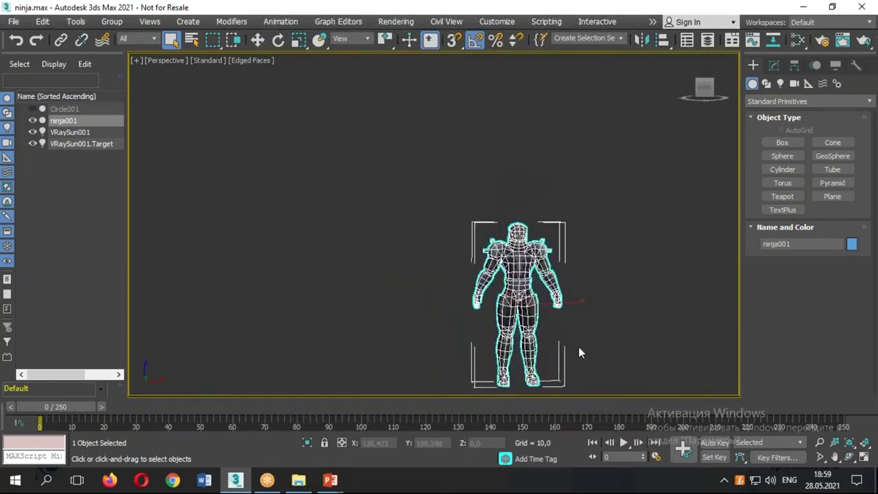
scroll(476, 275, up, 2)
Orbit to a three-quarter view, hide edged faces, return to frame 0, and open the Create panel's Helpers
alt+middle_drag(476, 275, 446, 276)
key(F4)
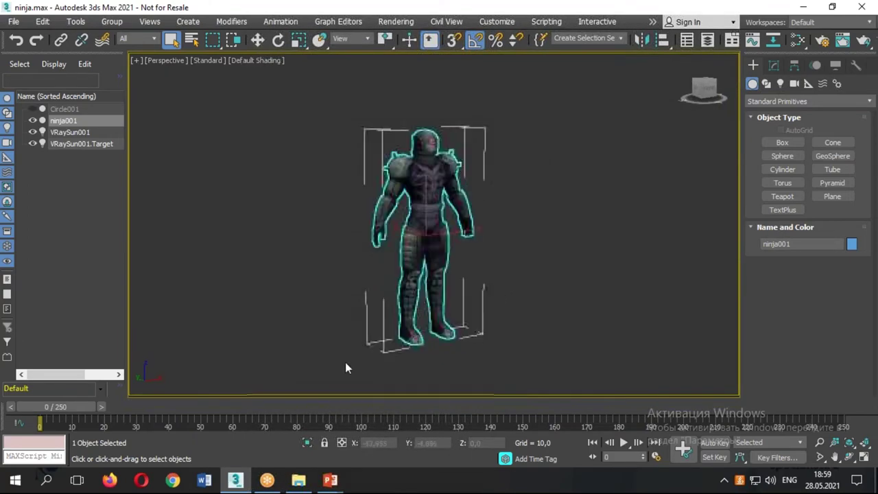
drag(118, 412, 103, 413)
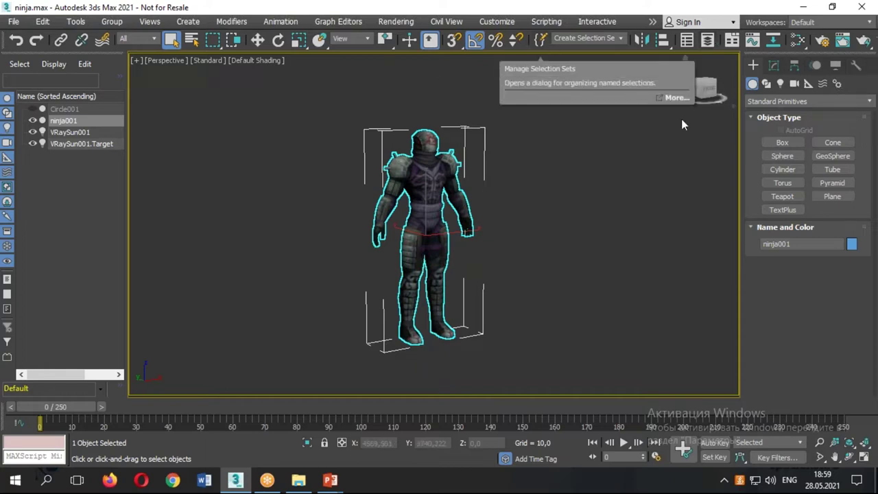
click(807, 84)
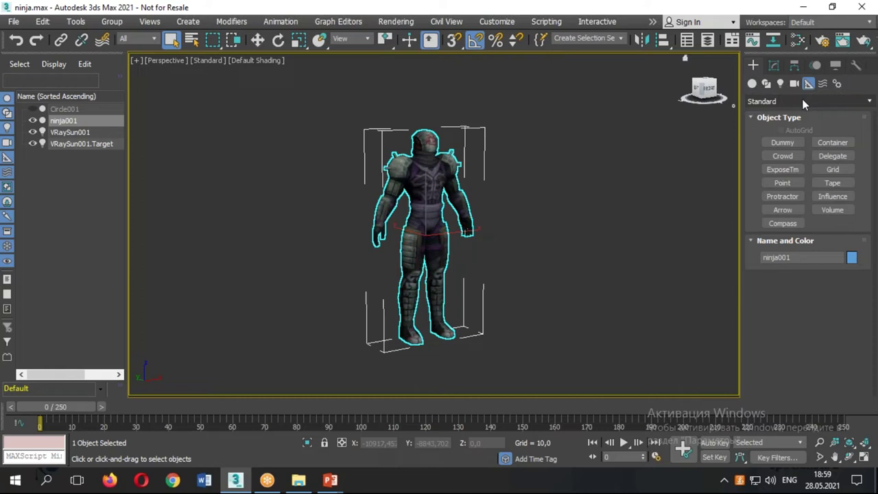
Create a Base Human CATParent rig from CAT Objects at the ninja's feet
click(803, 101)
click(784, 196)
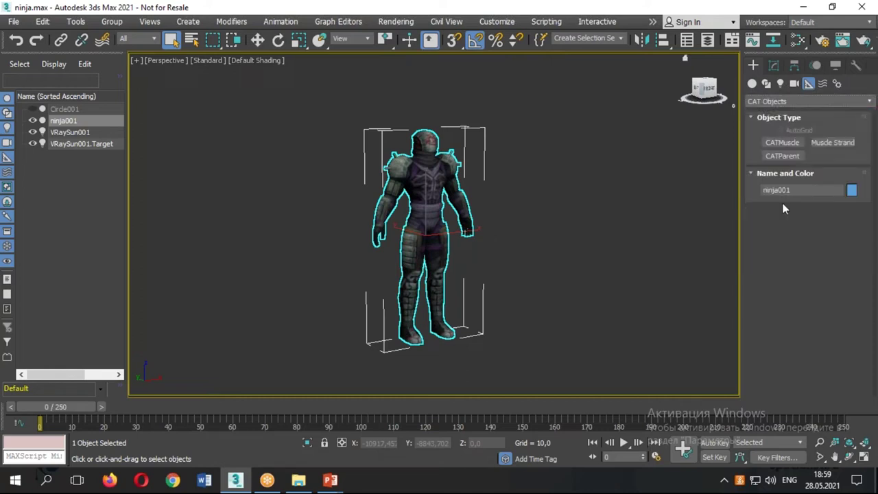
click(782, 156)
scroll(808, 274, down, 3)
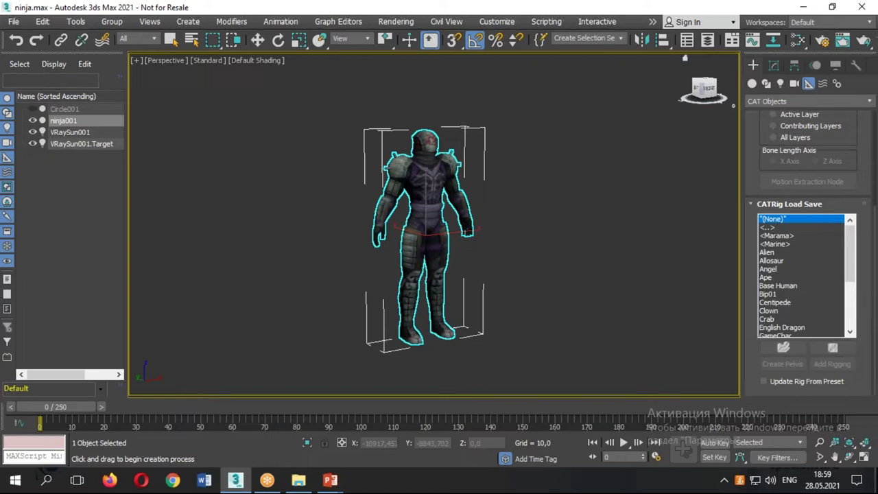
click(799, 285)
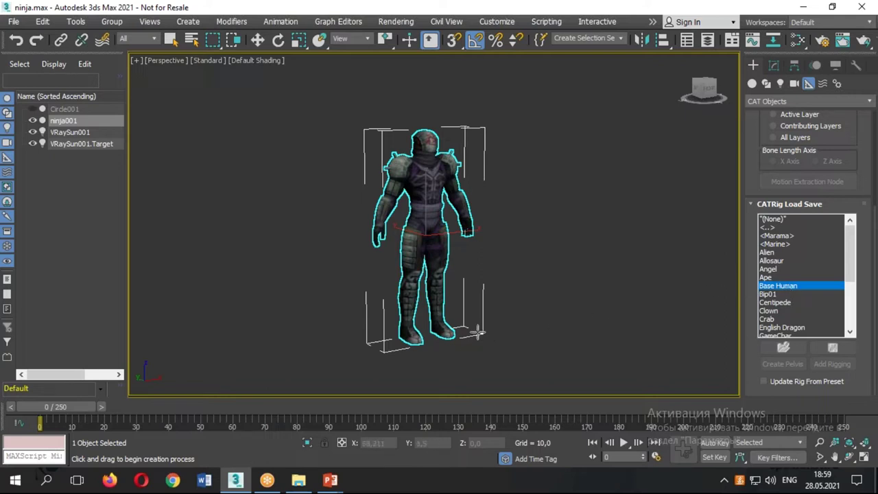
mouse_move(477, 330)
mouse_down()
mouse_move(488, 288)
mouse_move(495, 291)
mouse_up()
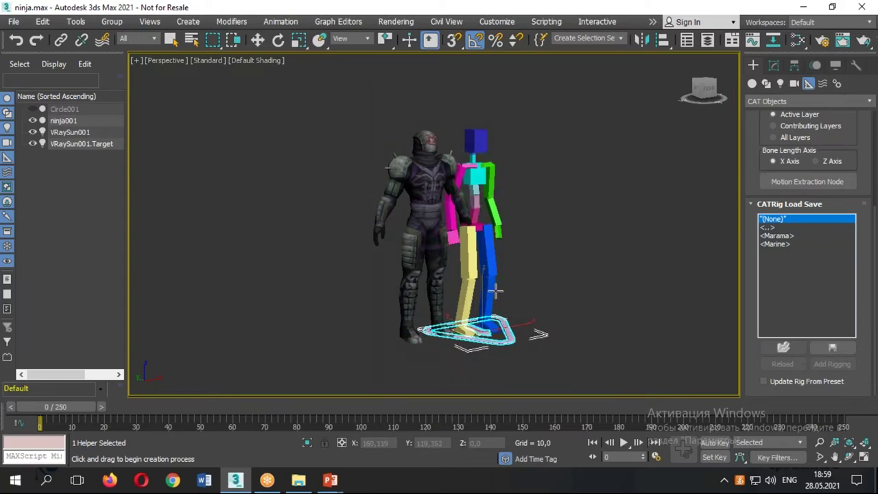
alt+middle_drag(447, 294, 293, 284)
In a maximized Front view, move the CAT rig onto the ninja mesh and centre it
key(shift+z)
key(alt+w)
right_click(592, 208)
key(alt+w)
drag(576, 361, 498, 366)
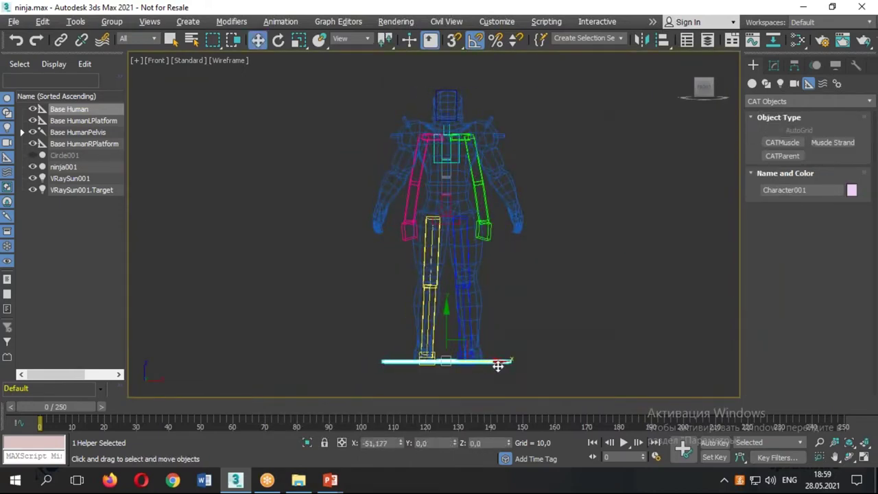
drag(499, 365, 499, 366)
In the Perspective view, slide the foot platform under the ninja's foot
key(alt+w)
key(alt+w)
mouse_move(557, 330)
alt+middle_down()
mouse_move(393, 317)
mouse_move(501, 314)
alt+middle_up()
scroll(500, 314, up, 2)
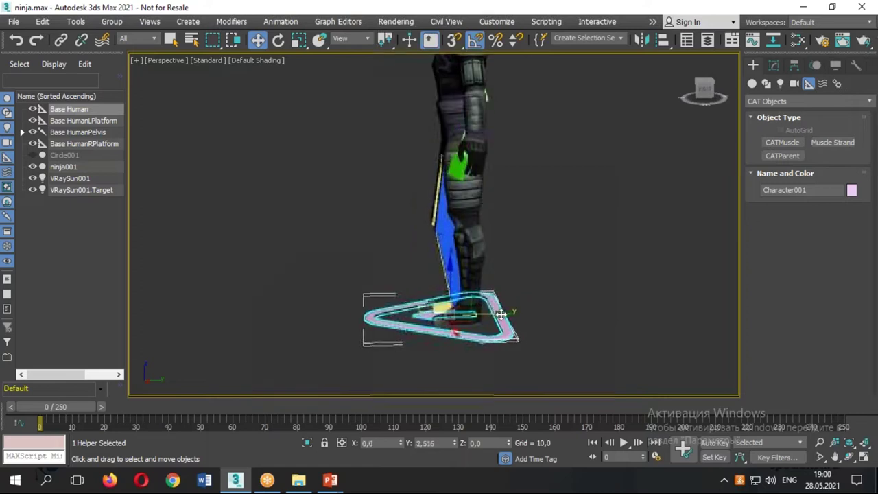
drag(501, 315, 512, 324)
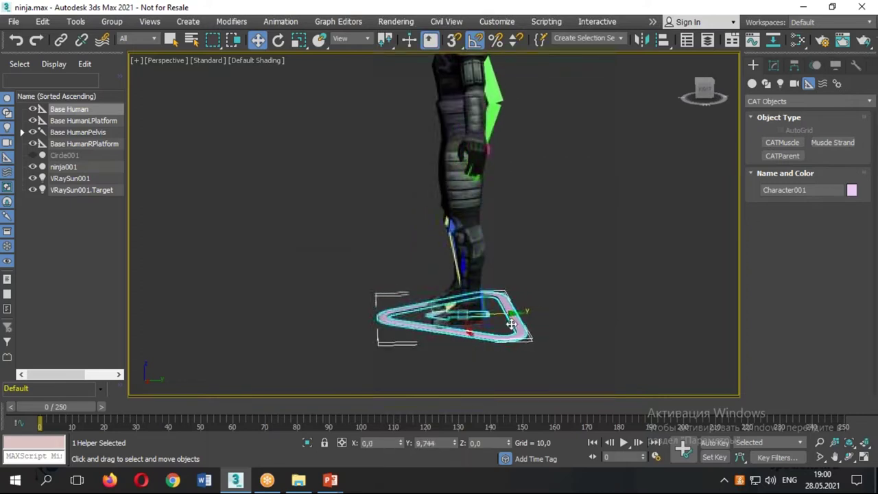
drag(512, 324, 522, 321)
mouse_move(521, 321)
alt+middle_down()
mouse_move(609, 278)
mouse_move(566, 286)
alt+middle_up()
scroll(543, 274, down, 2)
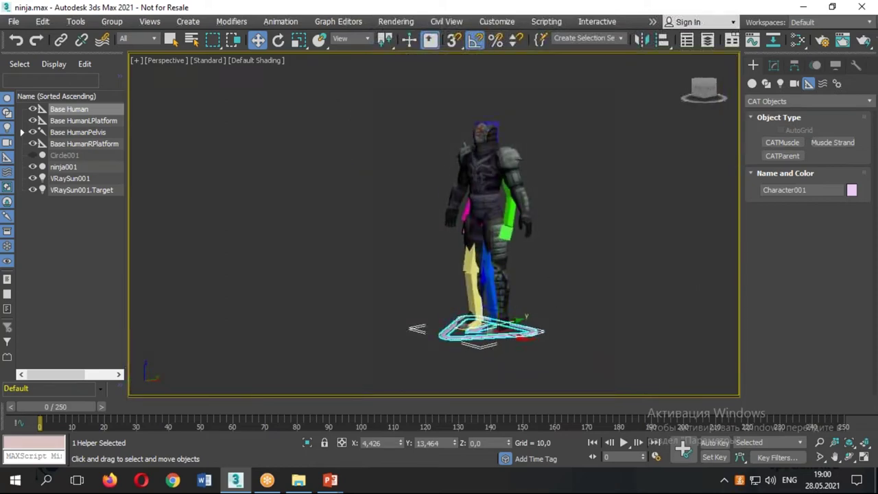
Align the foot platform with the leg in the Left view, then zoom into the Front view
key(alt+w)
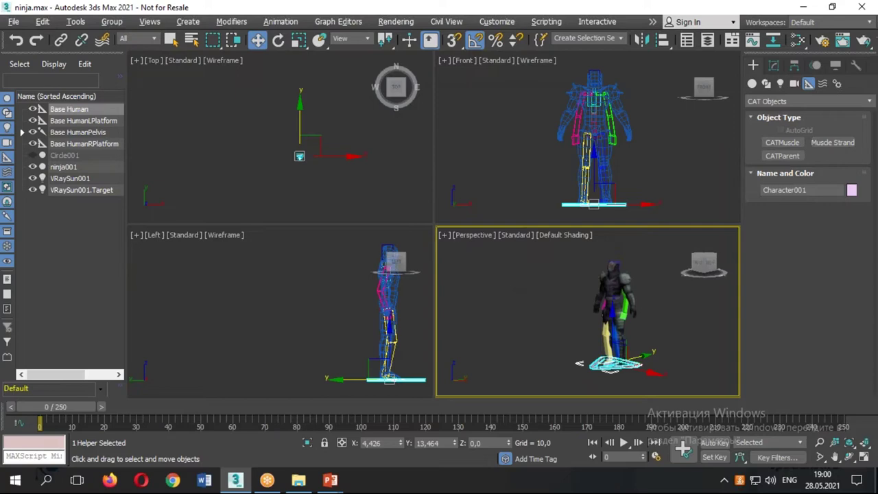
key(alt+w)
scroll(618, 249, up, 2)
click(610, 383)
drag(610, 383, 613, 385)
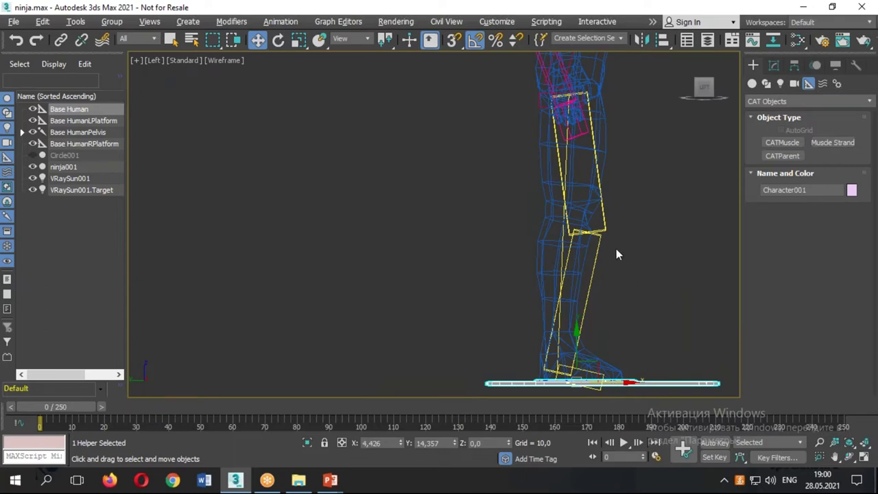
key(alt+w)
key(alt+w)
mouse_move(623, 278)
alt+middle_down()
mouse_move(406, 289)
mouse_move(600, 290)
alt+middle_up()
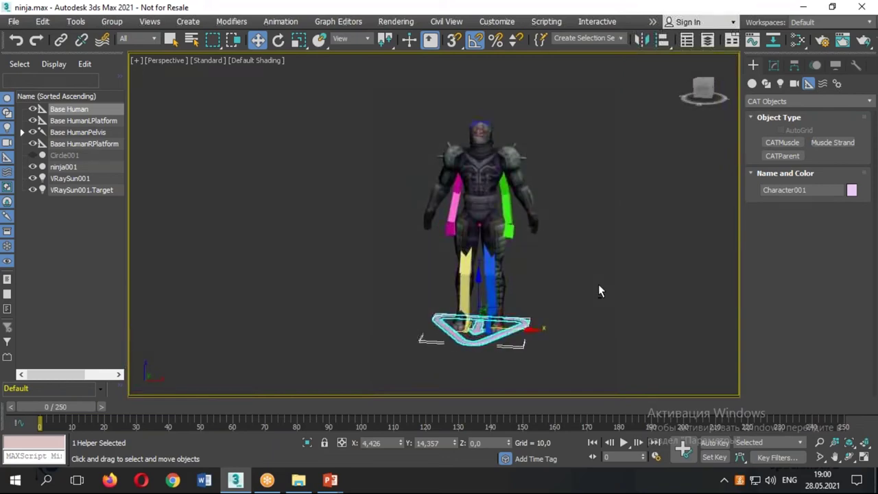
key(alt+w)
middle_click(533, 180)
key(alt+w)
scroll(533, 180, up, 3)
scroll(480, 115, up, 3)
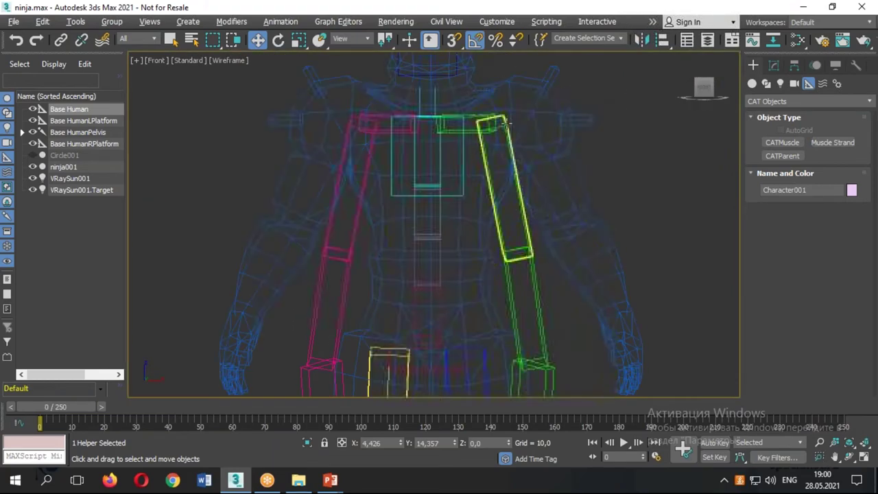
Nudge the rig's ribcage and arms slightly upward
click(469, 132)
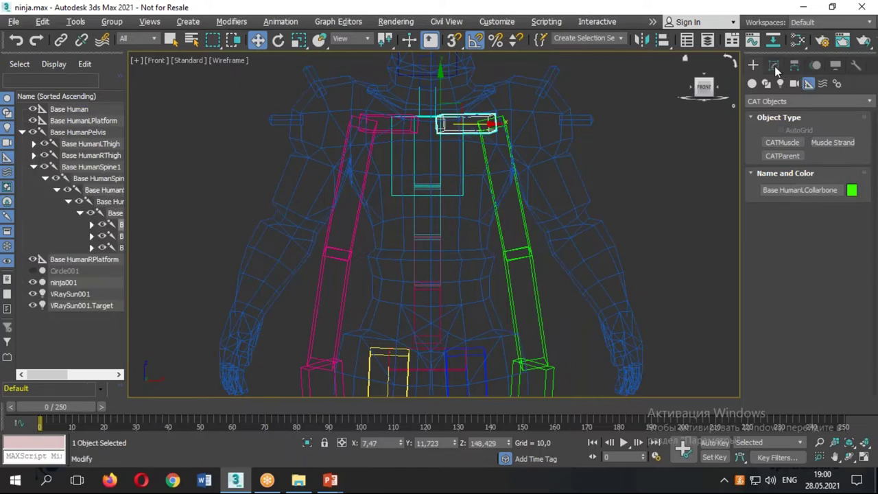
click(464, 194)
drag(428, 97, 425, 92)
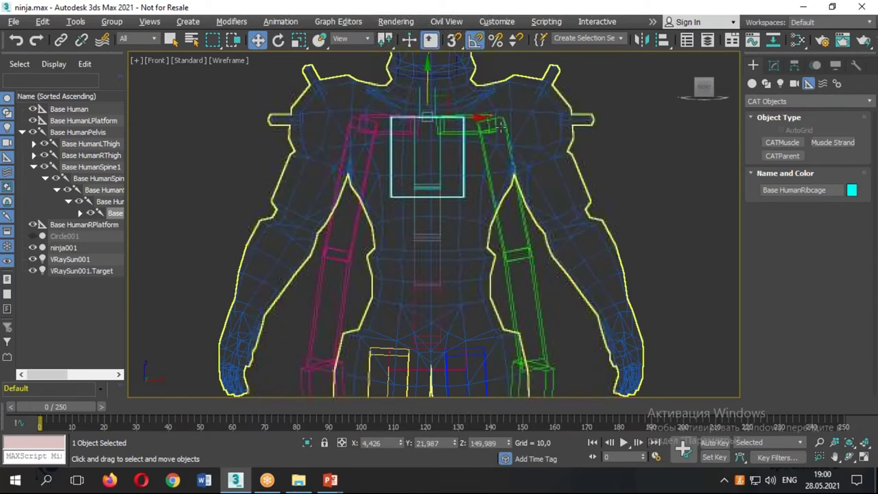
Select the left collarbone and review its Limb Setup, Animation and Pivot settings
click(484, 156)
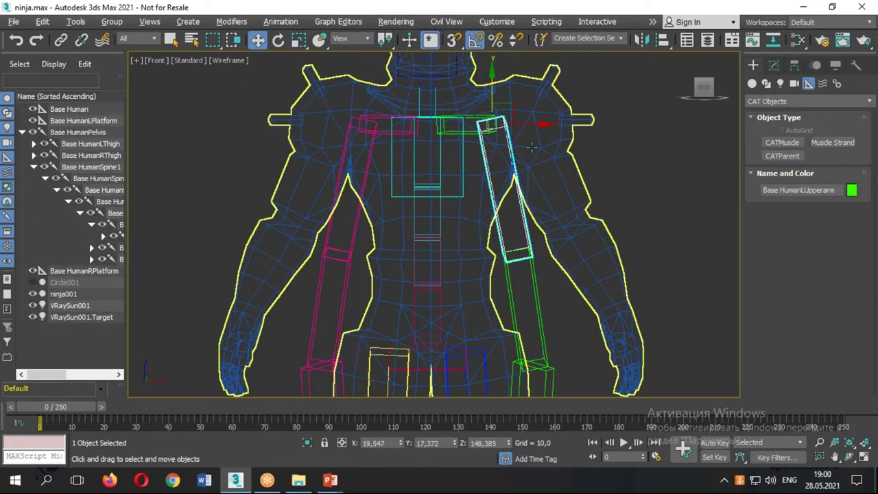
click(480, 126)
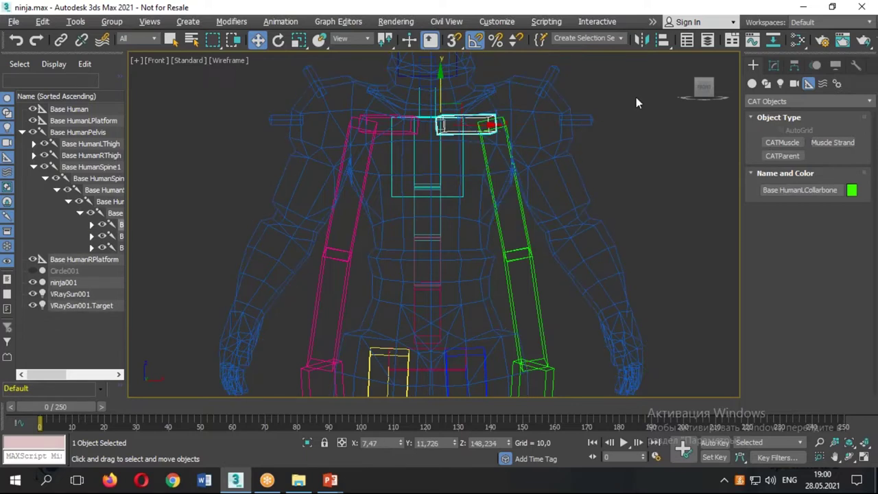
click(774, 68)
click(820, 65)
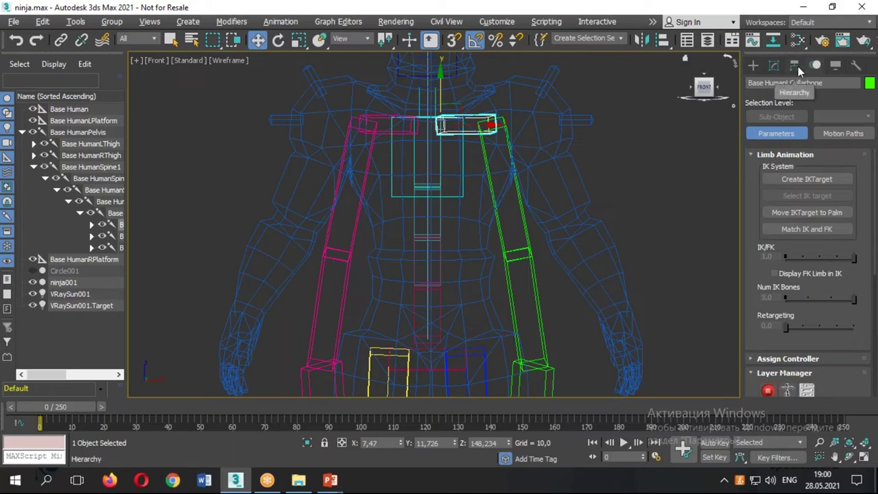
click(796, 65)
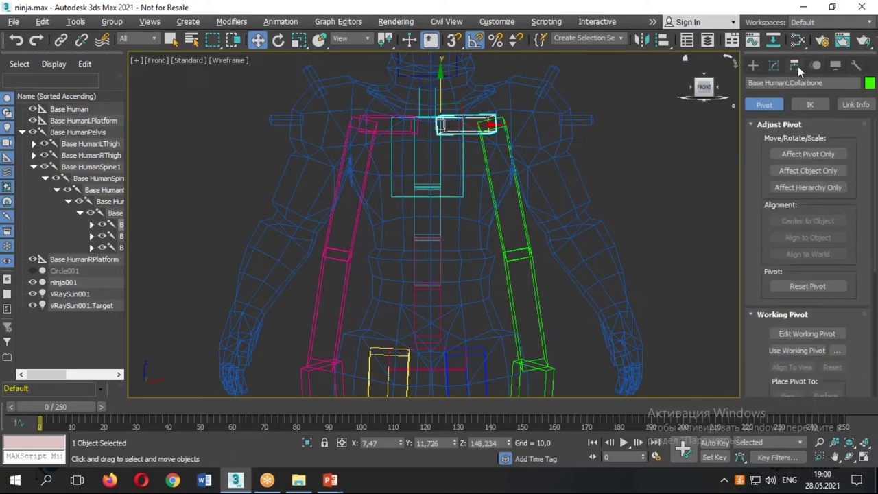
click(776, 67)
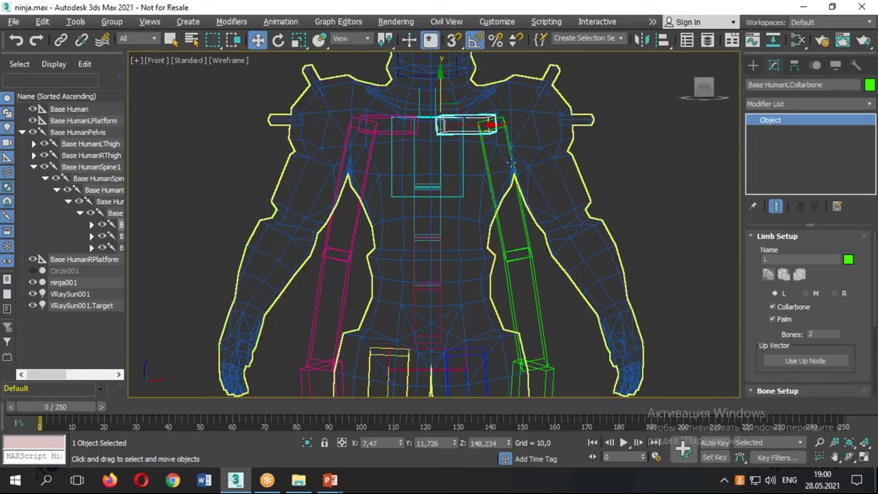
Lengthen the left collarbone's Z size from 17,624 to about 31,371
drag(742, 319, 733, 320)
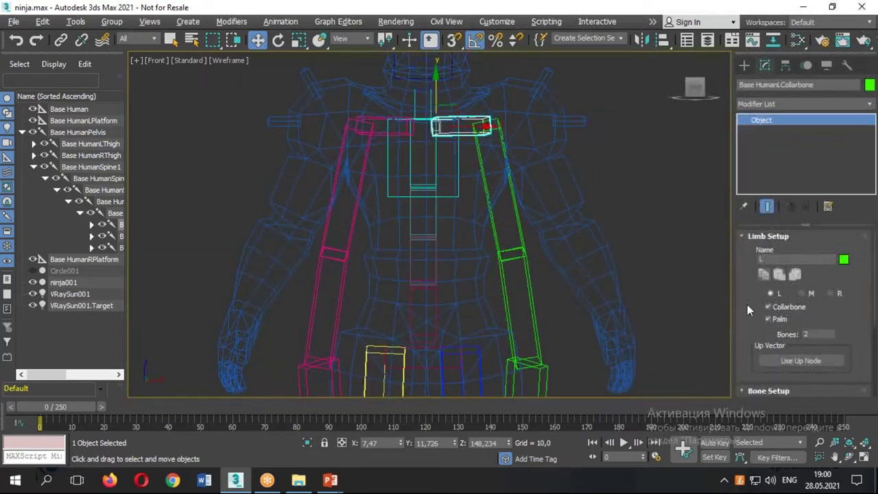
scroll(747, 303, down, 3)
scroll(758, 330, down, 2)
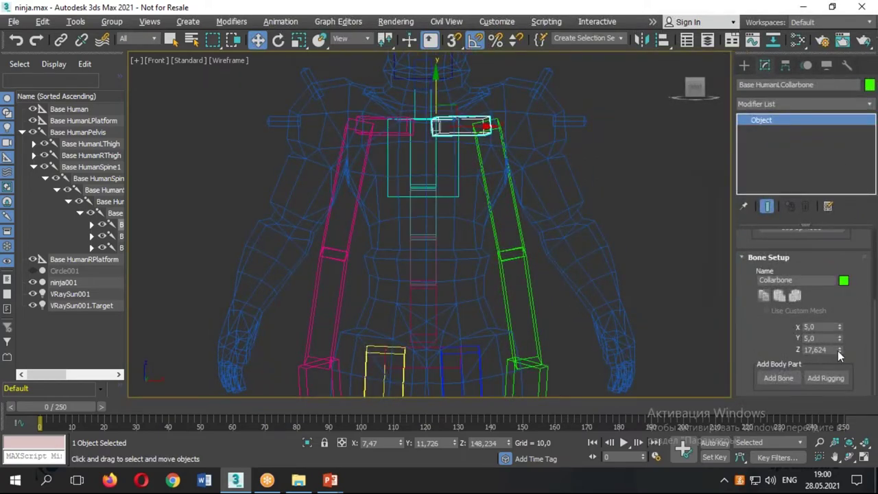
drag(839, 351, 845, 301)
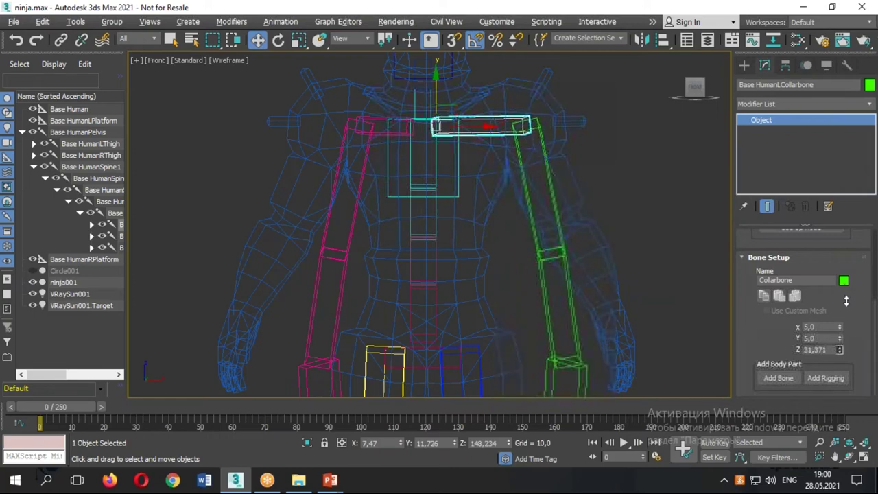
click(542, 199)
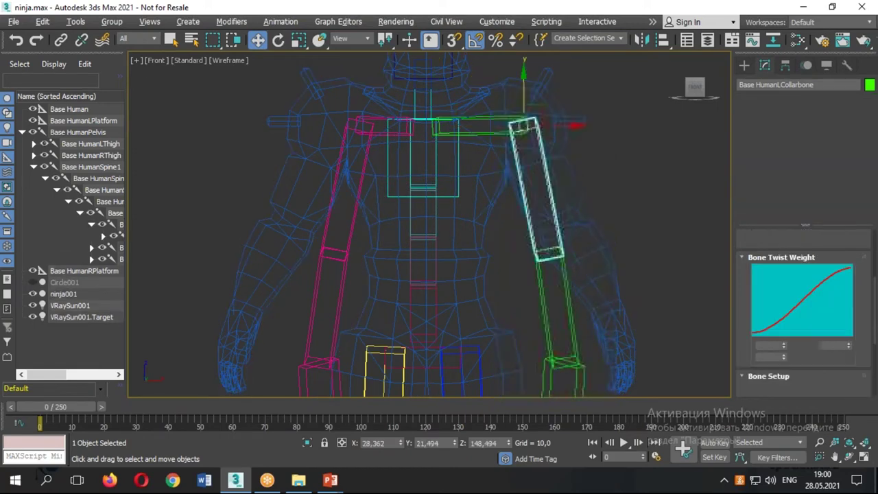
Rotate the left upper arm outward and shorten it to 38,085
key(e)
drag(567, 126, 573, 142)
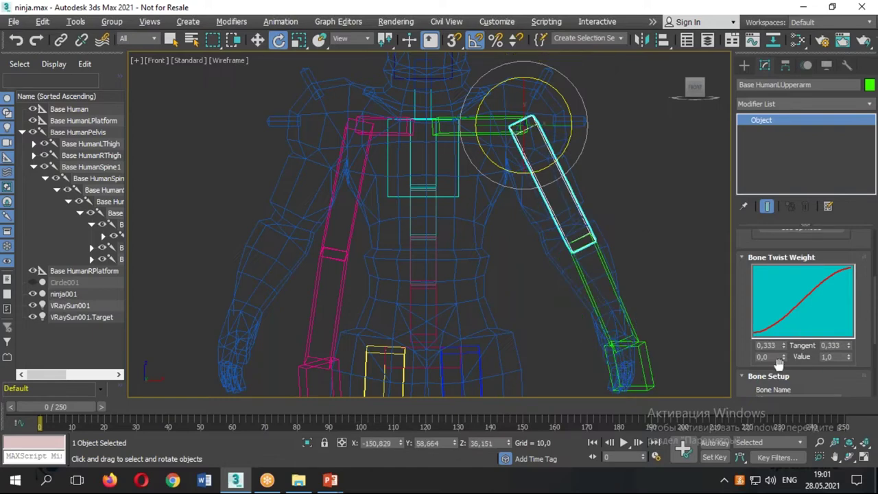
scroll(782, 357, down, 2)
scroll(817, 323, down, 3)
drag(841, 334, 842, 350)
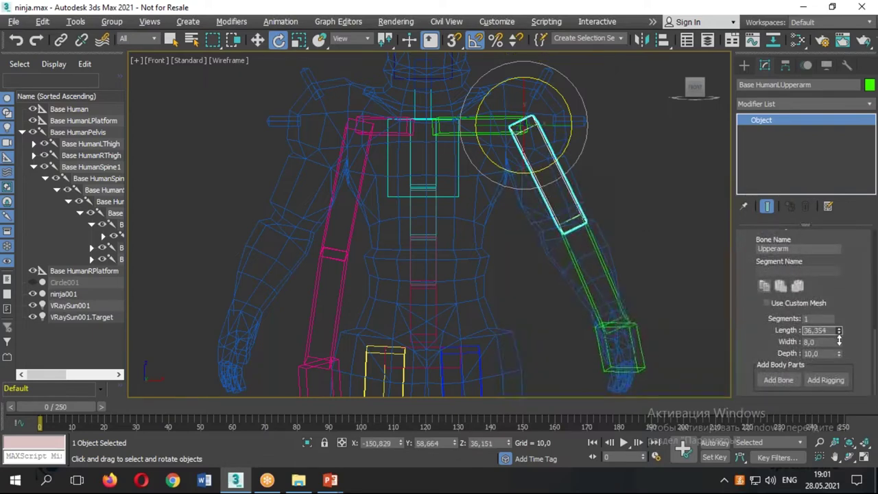
click(620, 302)
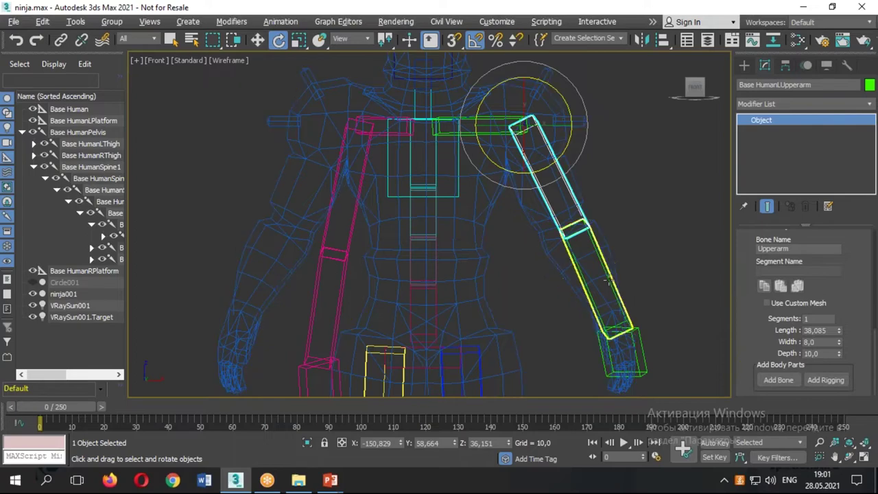
scroll(687, 288, up, 4)
middle_drag(680, 322, 671, 264)
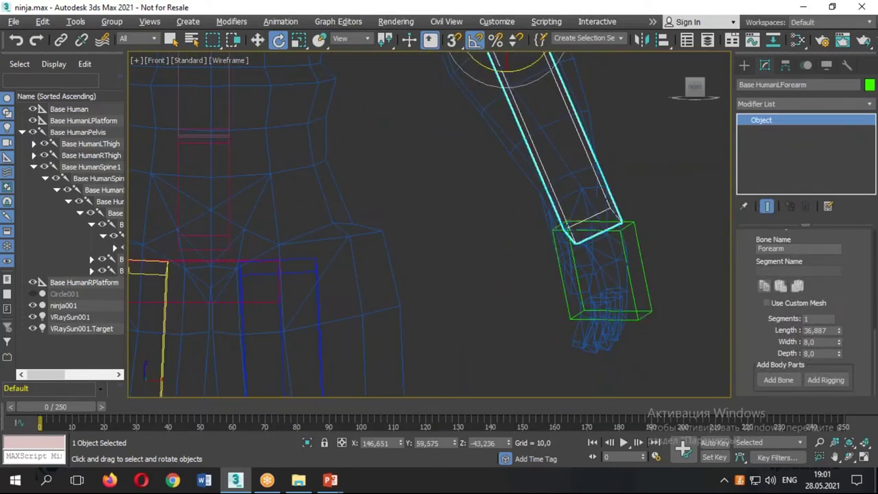
click(645, 312)
Rotate the left collarbone and arm toward horizontal, viewed from above
key(alt+w)
key(alt+w)
scroll(552, 220, up, 2)
scroll(552, 219, up, 3)
mouse_move(527, 183)
alt+middle_down()
mouse_move(525, 314)
mouse_move(510, 329)
mouse_move(496, 313)
mouse_move(491, 323)
alt+middle_up()
key(alt+w)
mouse_move(329, 176)
middle_down()
mouse_move(232, 117)
mouse_move(460, 168)
middle_up()
key(alt+w)
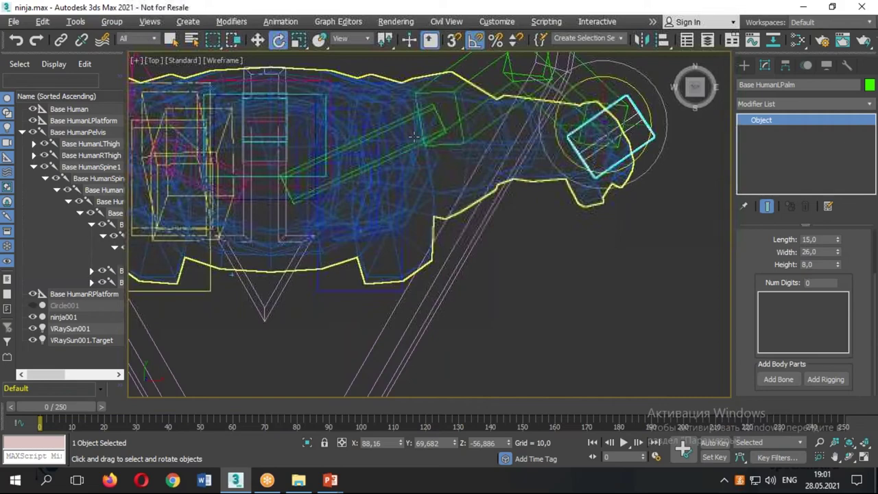
click(402, 145)
scroll(411, 206, down, 1)
drag(408, 201, 483, 133)
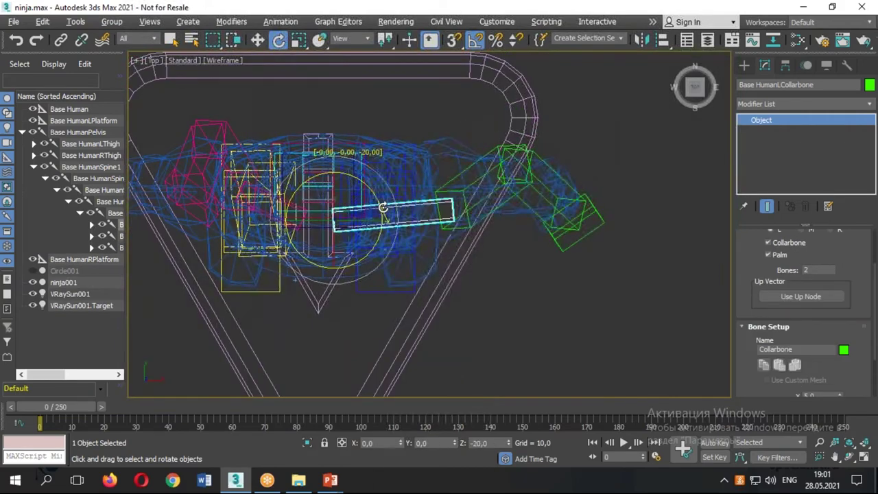
Rotate the left upper arm to follow the mesh arm
key(alt+w)
key(alt+w)
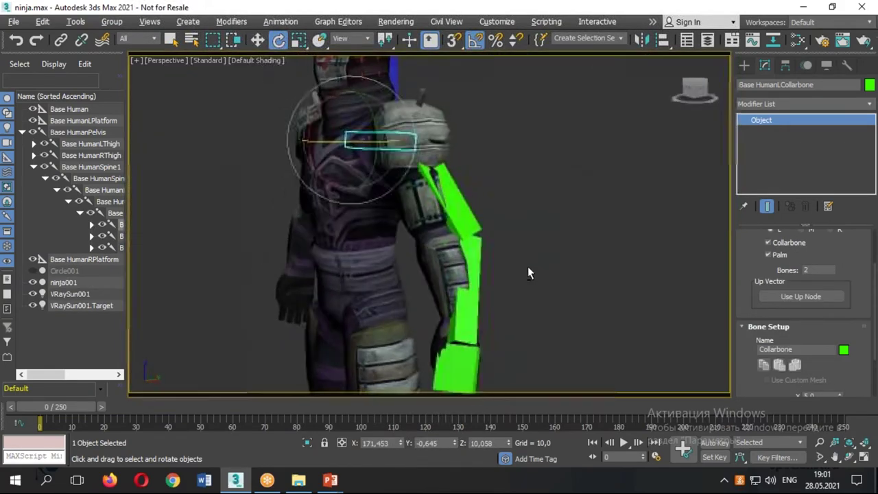
alt+middle_drag(538, 262, 439, 226)
click(421, 216)
drag(382, 188, 374, 196)
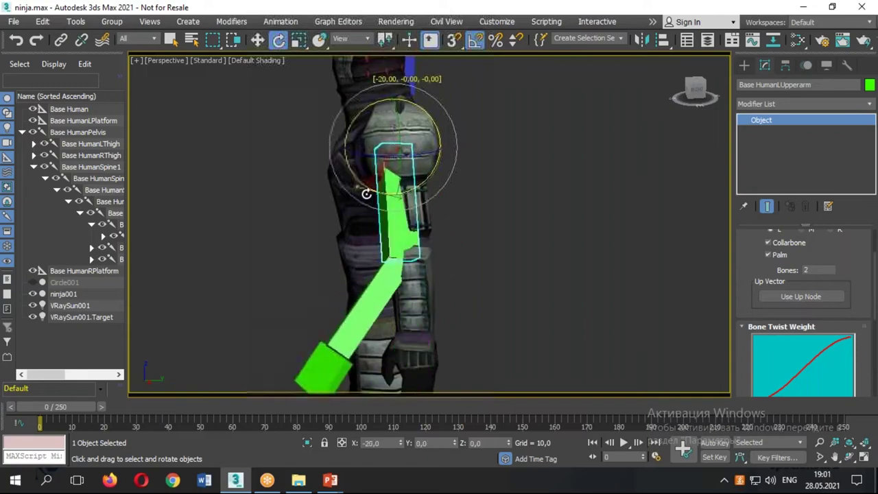
In wireframe, shorten the left collarbone to 25,612
mouse_move(374, 195)
alt+middle_down()
mouse_move(465, 221)
mouse_move(314, 239)
mouse_move(236, 204)
mouse_move(475, 230)
alt+middle_up()
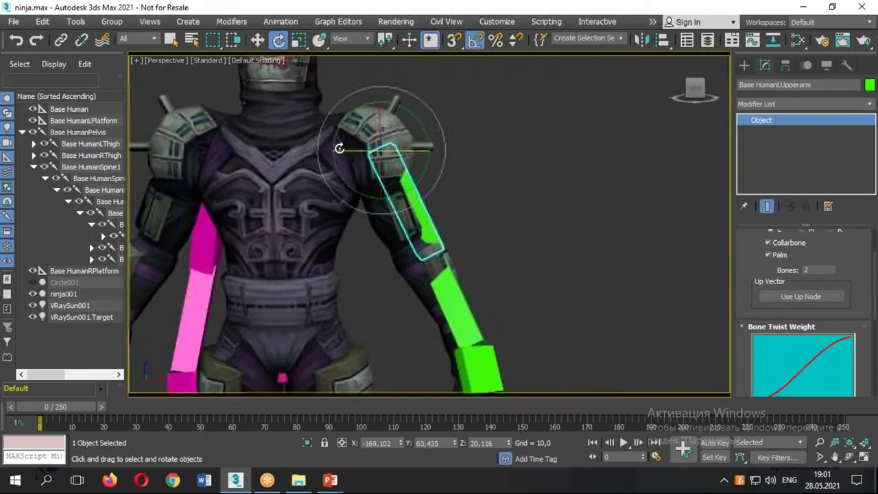
key(F3)
scroll(339, 149, up, 3)
click(339, 148)
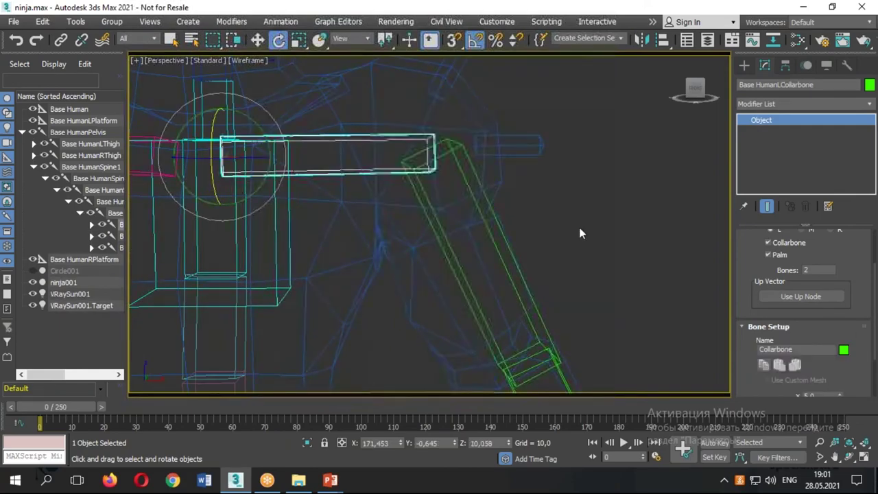
alt+middle_drag(602, 218, 712, 304)
scroll(844, 323, down, 2)
scroll(844, 323, down, 1)
drag(840, 349, 840, 364)
scroll(544, 249, down, 2)
scroll(544, 249, down, 2)
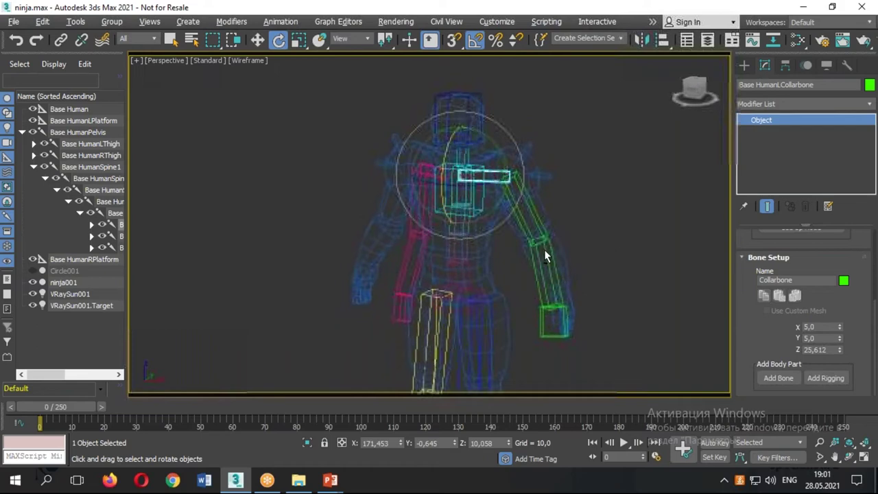
Rotate the left forearm and palm bones into the mesh forearm and hand
click(546, 255)
alt+middle_drag(546, 256, 480, 267)
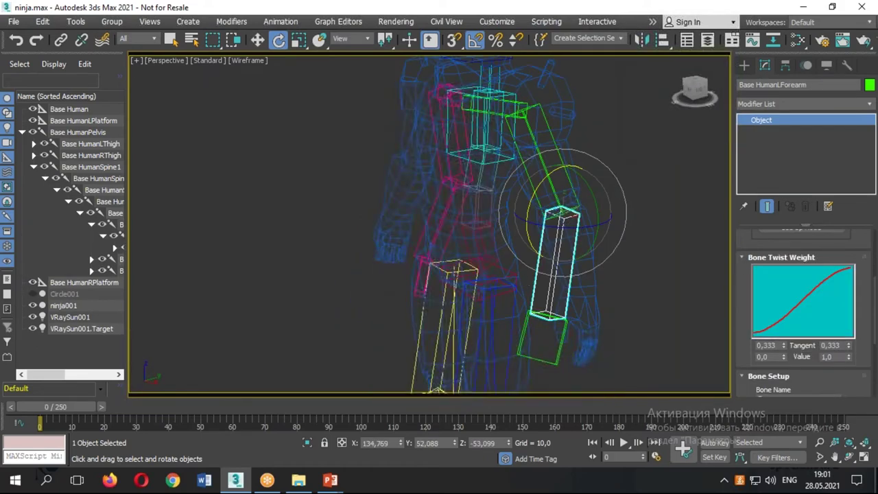
key(F3)
drag(533, 251, 608, 312)
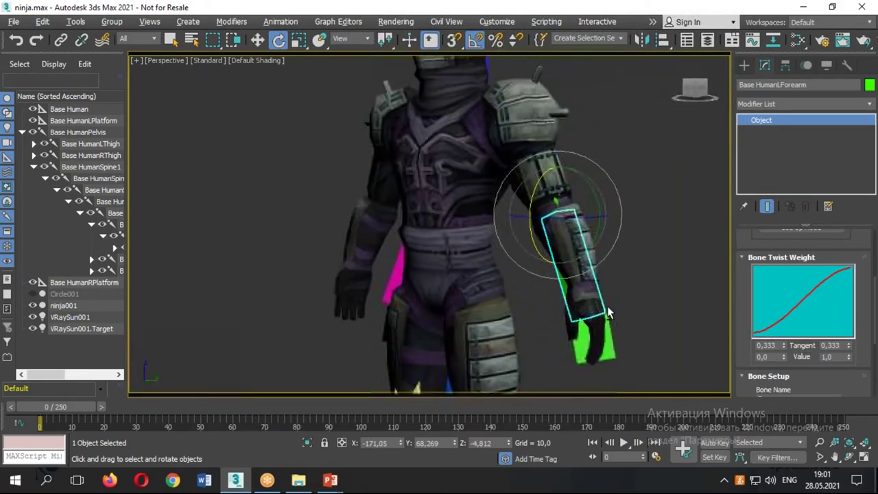
click(596, 331)
scroll(596, 319, up, 3)
drag(593, 281, 637, 294)
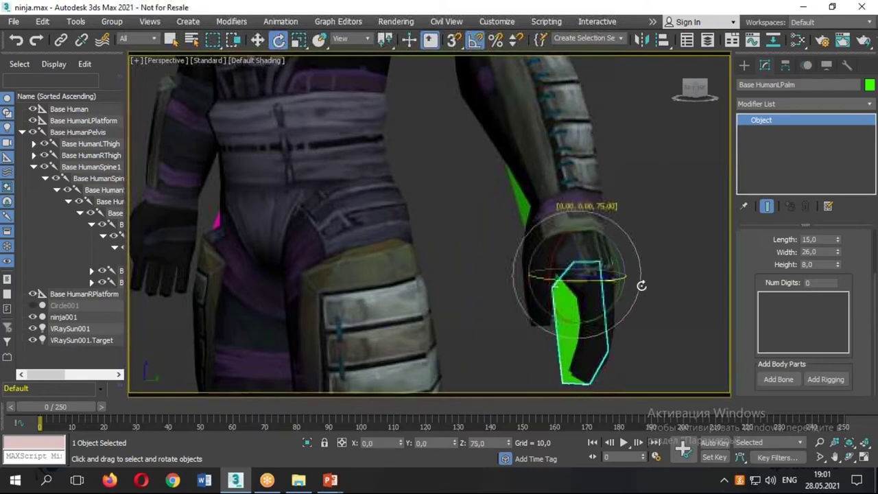
alt+middle_drag(638, 294, 591, 320)
drag(591, 320, 573, 320)
mouse_move(572, 320)
alt+middle_down()
mouse_move(694, 309)
mouse_move(555, 238)
alt+middle_up()
Shorten the left forearm bone slightly to 36,518
click(519, 208)
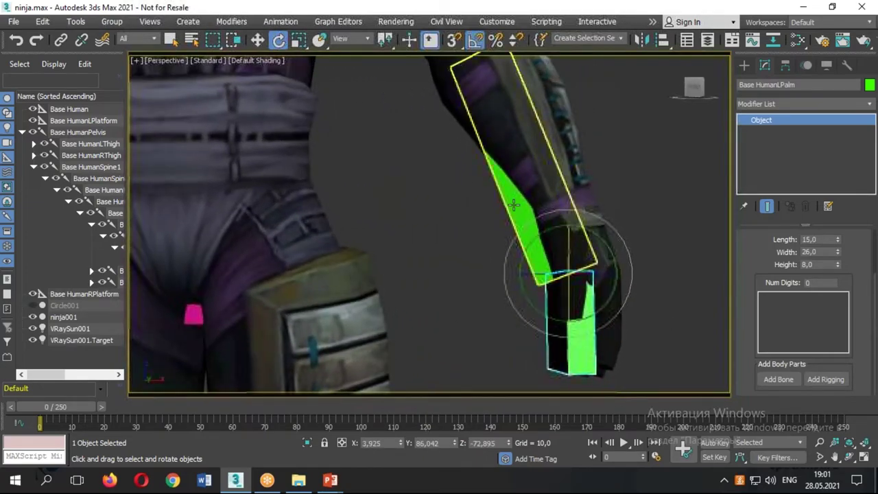
key(alt+w)
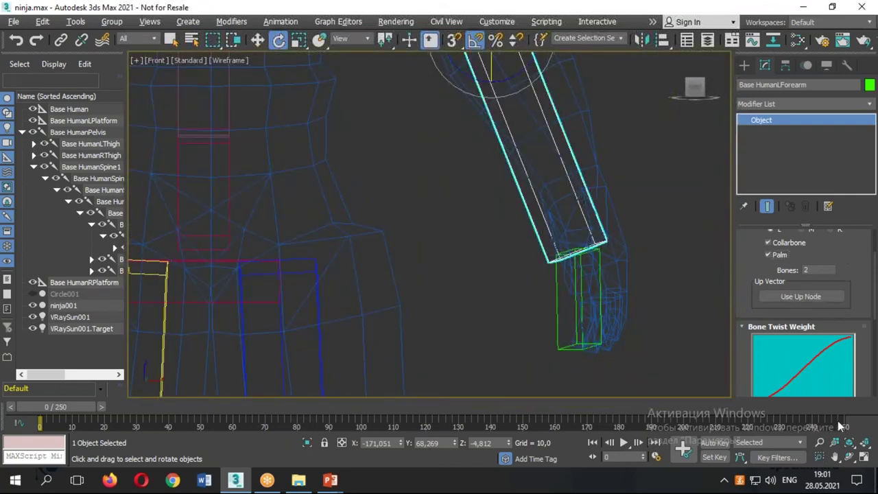
scroll(751, 301, up, 3)
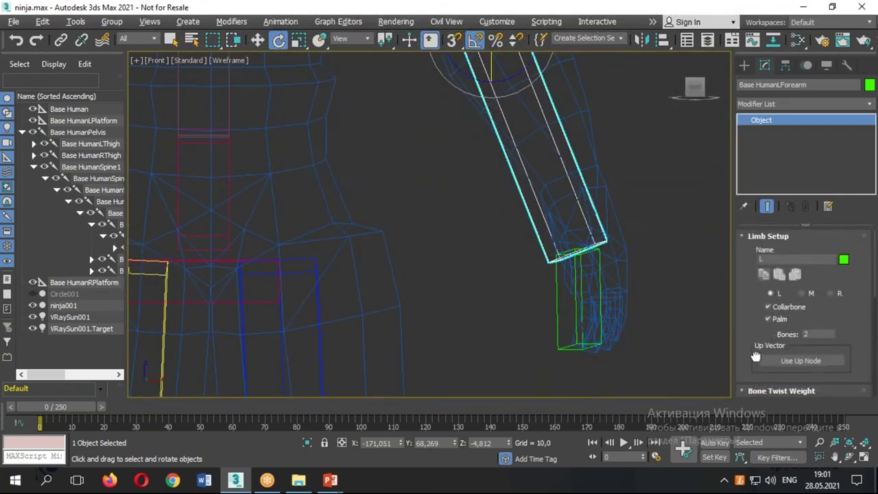
scroll(789, 350, down, 5)
scroll(847, 340, down, 3)
scroll(838, 347, down, 1)
drag(838, 350, 838, 364)
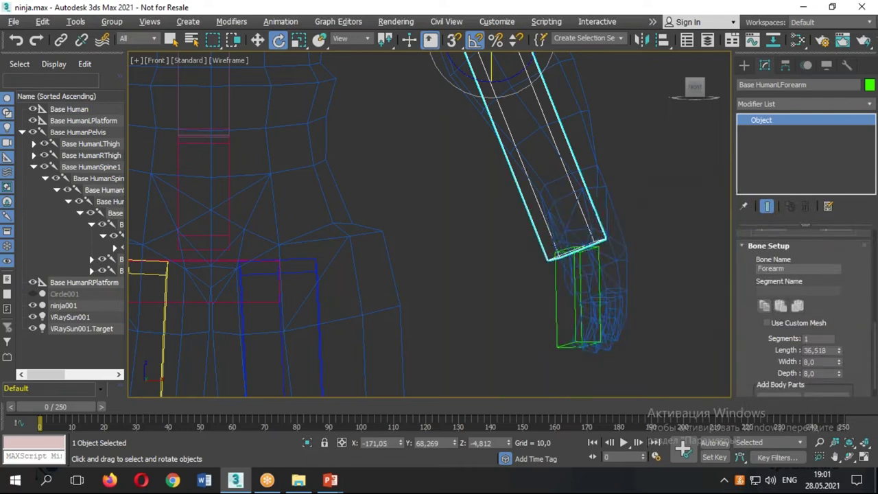
scroll(509, 229, down, 2)
scroll(521, 199, down, 2)
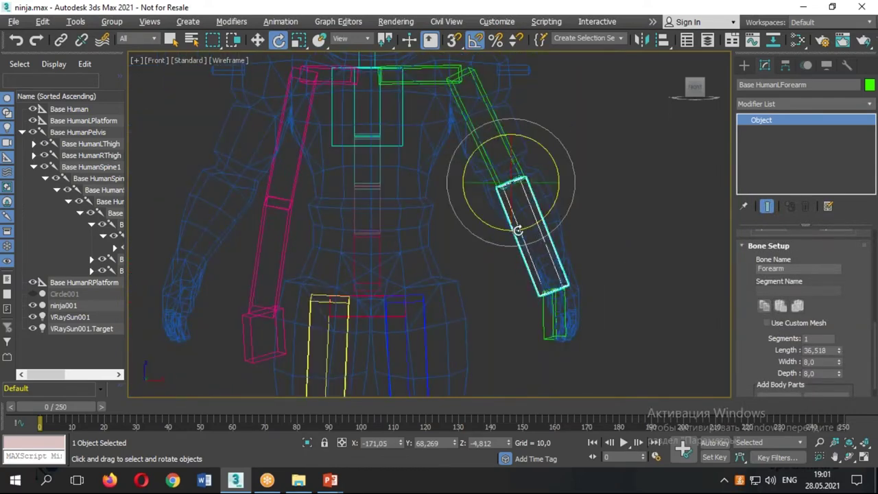
click(488, 101)
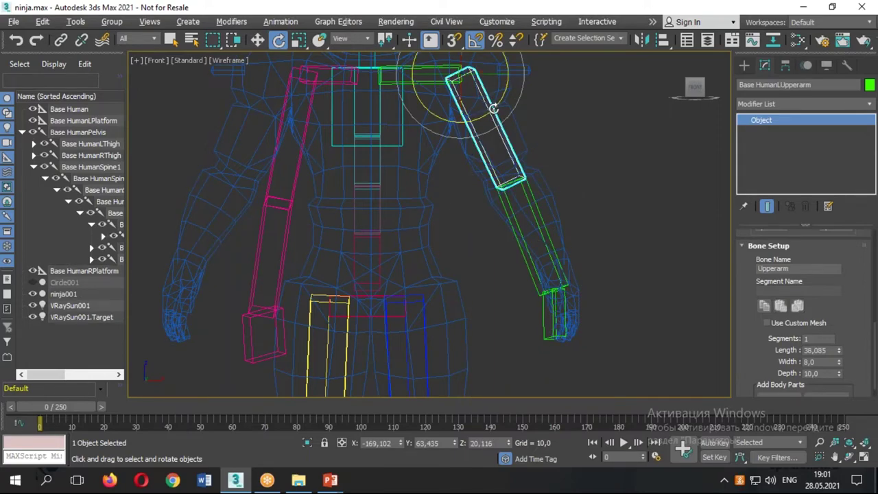
Set the reference coordinate system to Local for bone rotations
key(alt+w)
key(alt+w)
alt+middle_drag(614, 269, 404, 82)
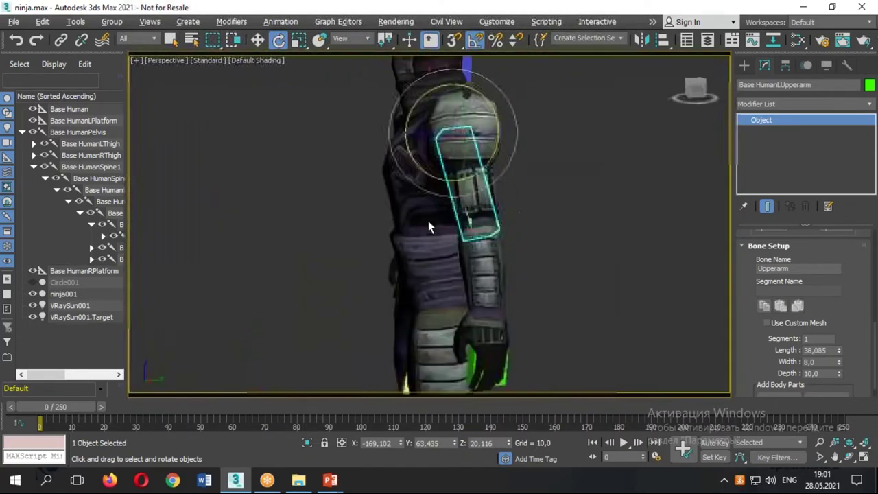
click(353, 40)
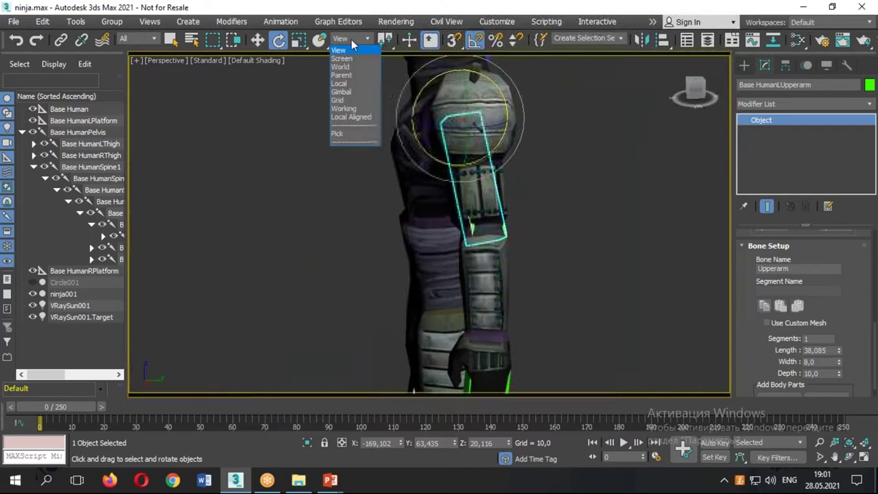
click(343, 83)
alt+middle_drag(343, 84, 483, 128)
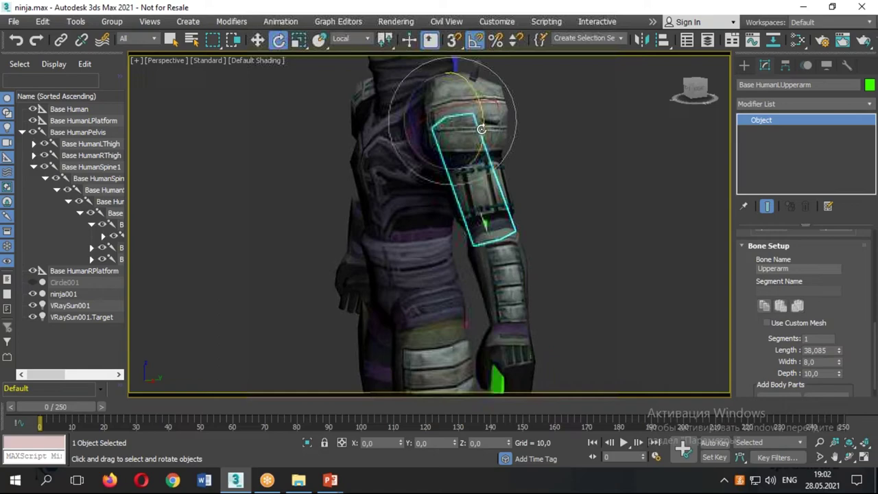
Frame the shoulder in a wireframe Perspective view to see the bones inside
key(alt+w)
key(alt+w)
mouse_move(480, 268)
alt+middle_down()
mouse_move(493, 275)
mouse_move(581, 242)
mouse_move(498, 288)
alt+middle_up()
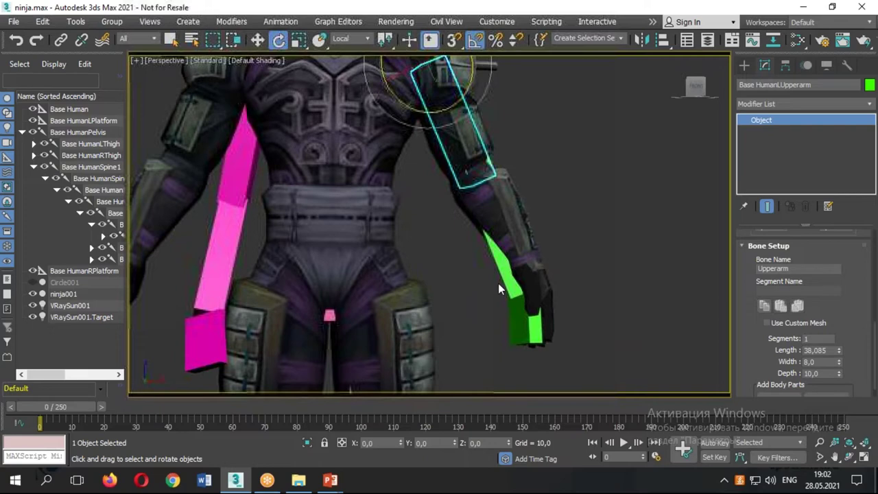
middle_drag(422, 101, 422, 126)
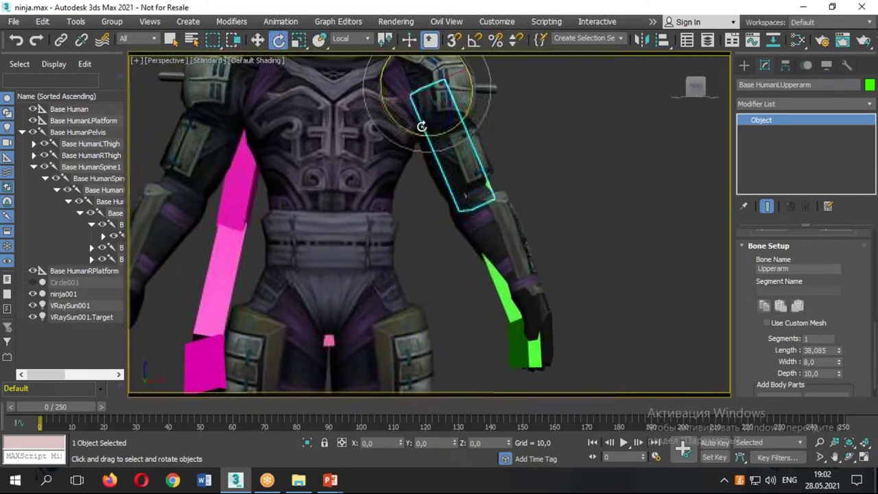
scroll(410, 270, down, 3)
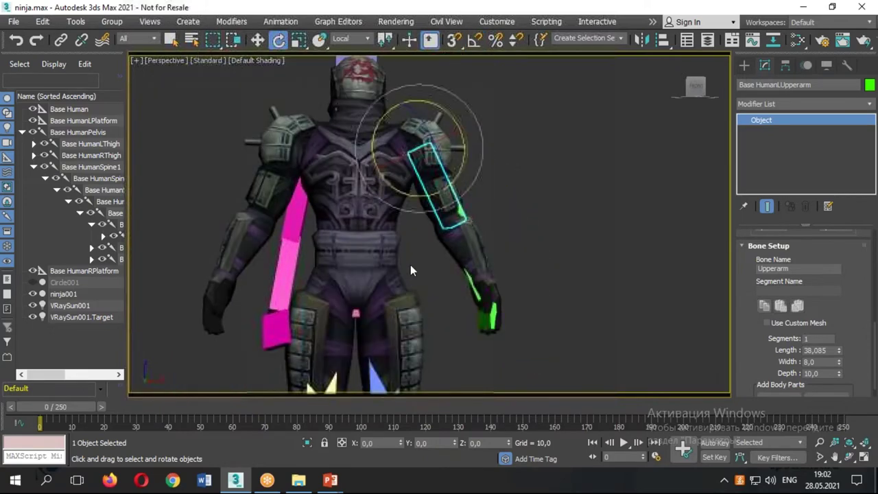
key(F3)
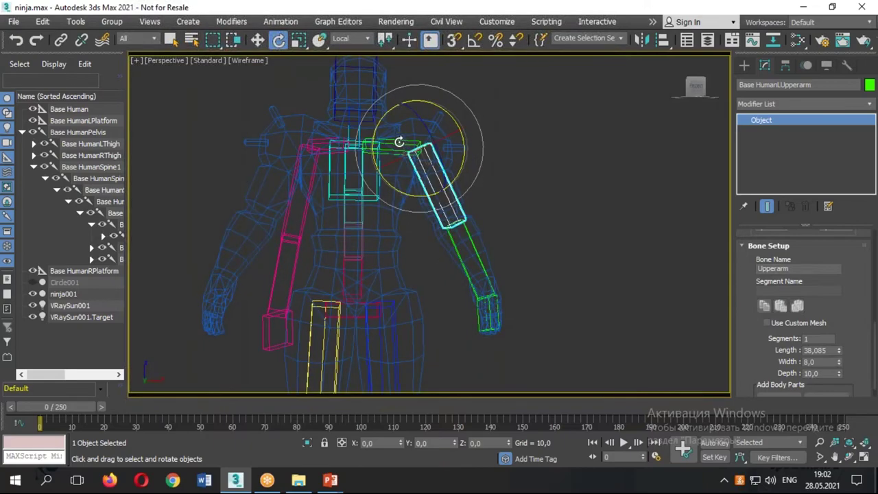
scroll(403, 142, up, 5)
Lengthen the right collarbone by setting its Bone Setup Z to 25,612
click(382, 151)
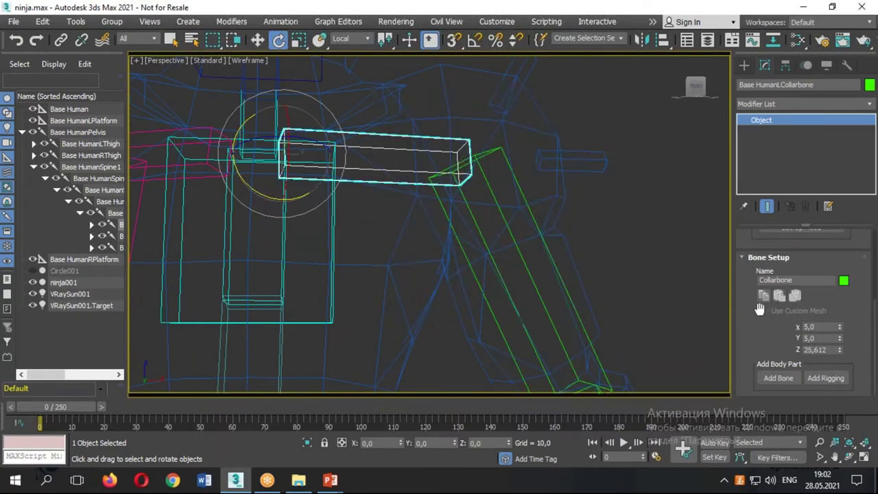
alt+middle_drag(347, 210, 526, 198)
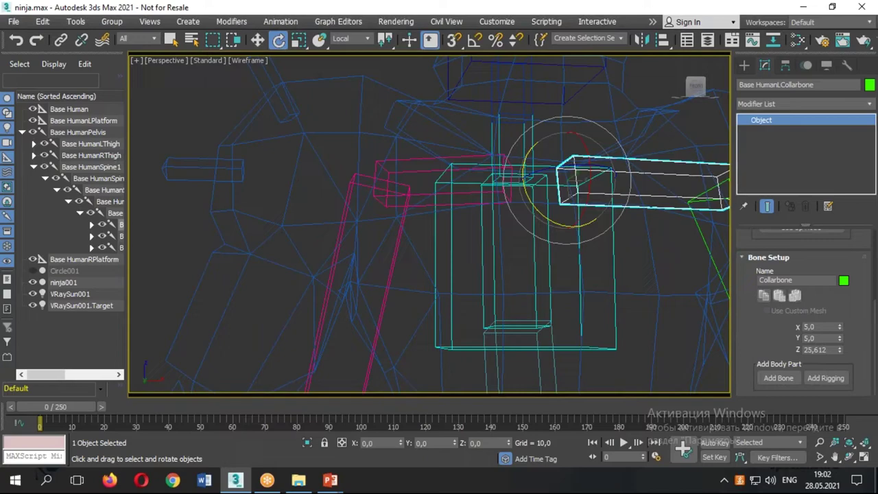
click(425, 168)
click(796, 296)
alt+middle_drag(480, 309, 343, 326)
scroll(343, 326, down, 3)
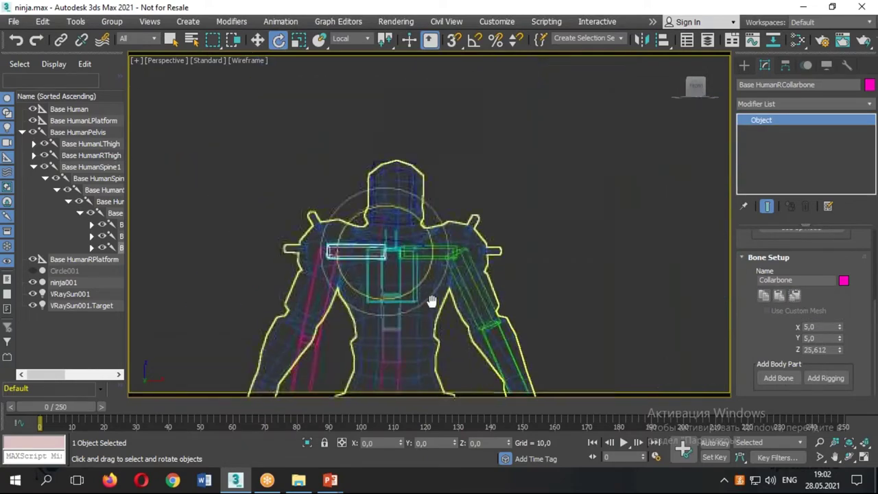
alt+middle_drag(431, 323, 315, 192)
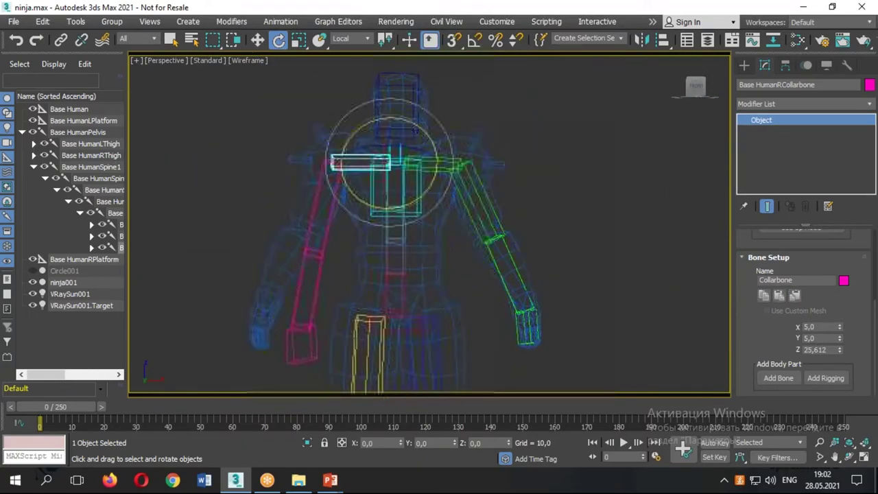
Paste the left arm's posture opposite onto the right upper arm
click(316, 193)
drag(739, 240, 749, 382)
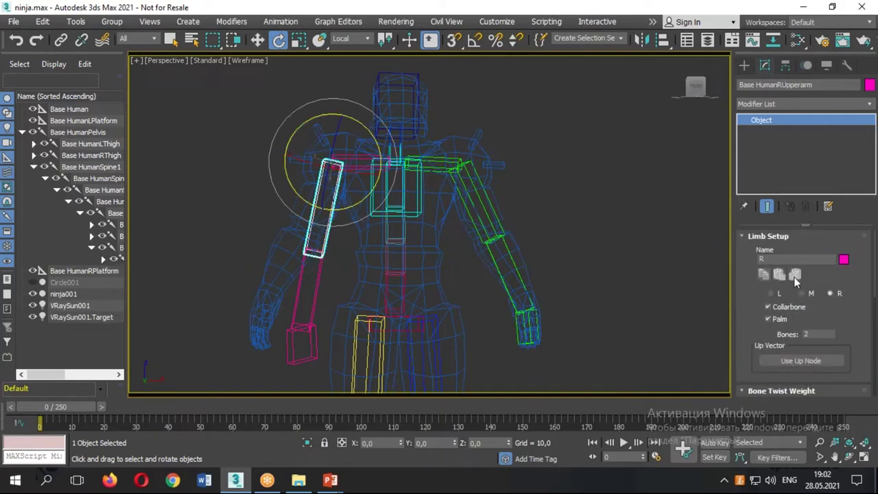
click(468, 180)
scroll(467, 171, up, 5)
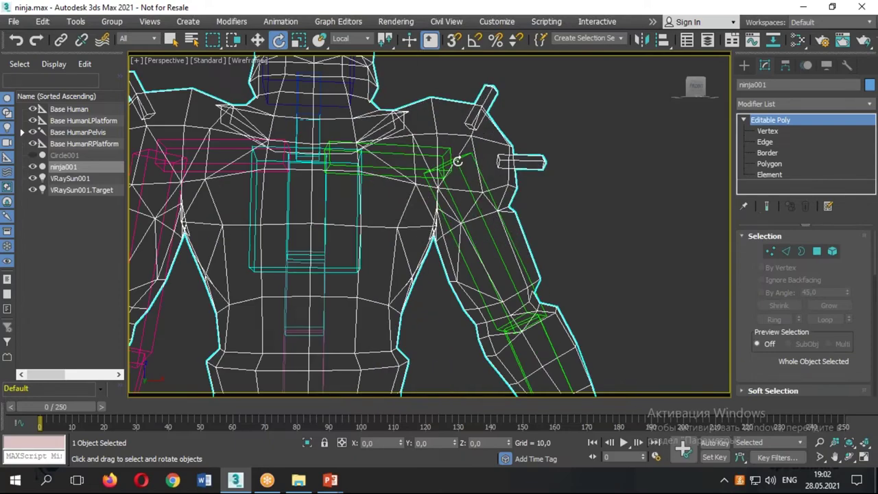
click(465, 177)
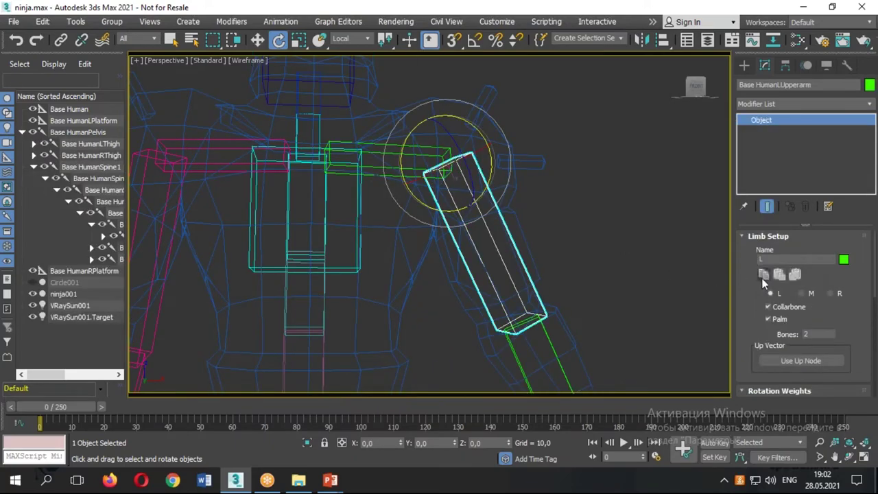
middle_drag(309, 227, 487, 226)
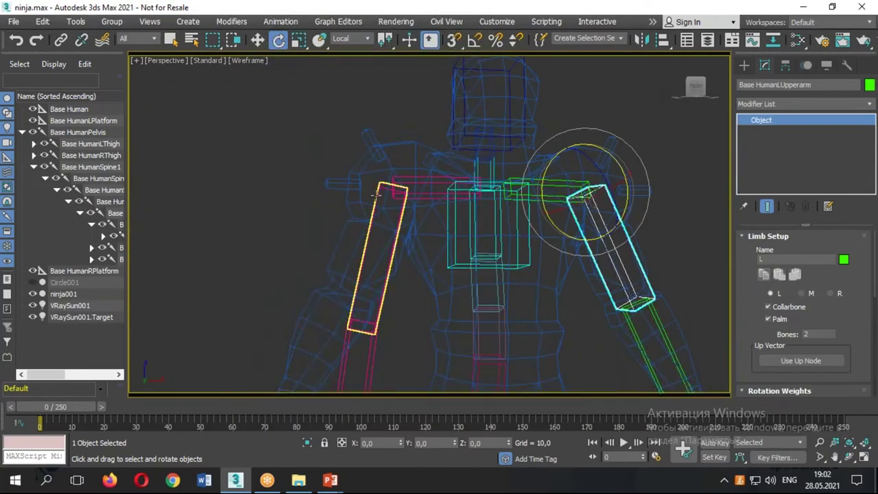
click(374, 261)
click(795, 274)
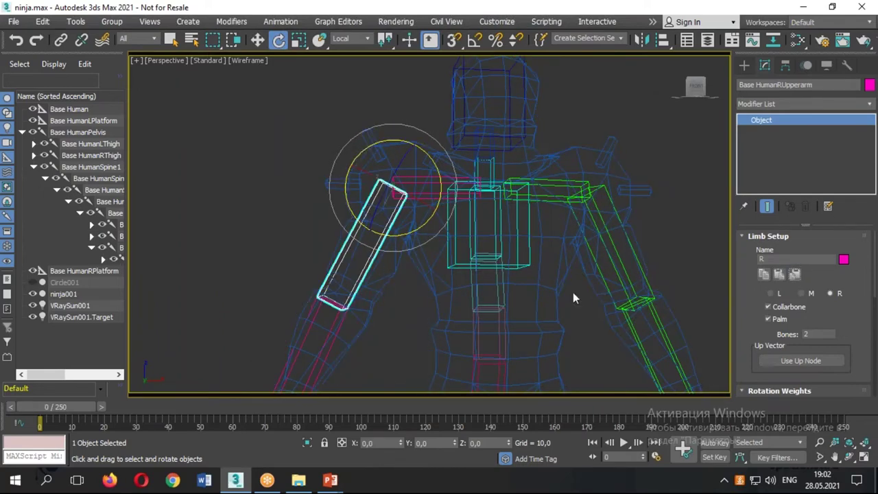
Toggle the viewport layout with Alt+W to view the mirrored arm inside the mesh
scroll(575, 297, down, 3)
middle_drag(655, 357, 619, 248)
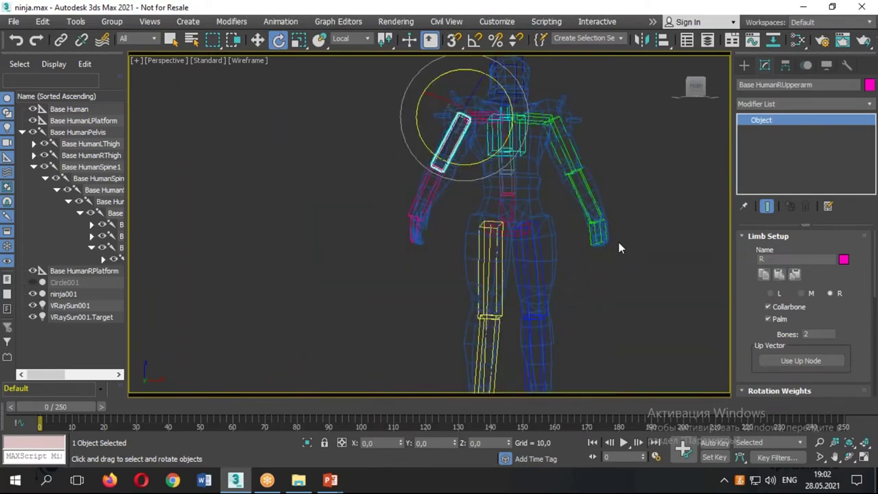
key(alt+w)
key(alt+w)
key(alt+w)
key(alt+w)
scroll(567, 204, up, 3)
scroll(502, 144, up, 3)
Move the left thigh and left foot so they sit inside ninja001's left leg
scroll(465, 175, up, 2)
click(464, 177)
key(w)
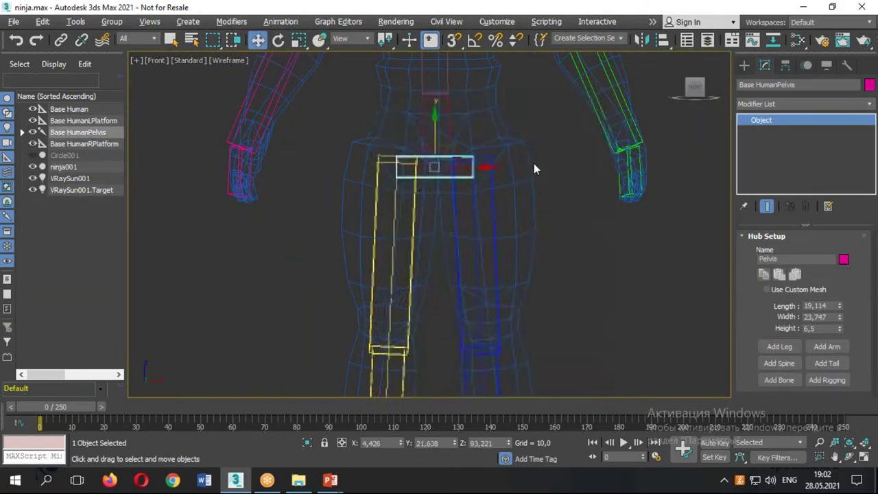
click(491, 171)
drag(491, 171, 516, 162)
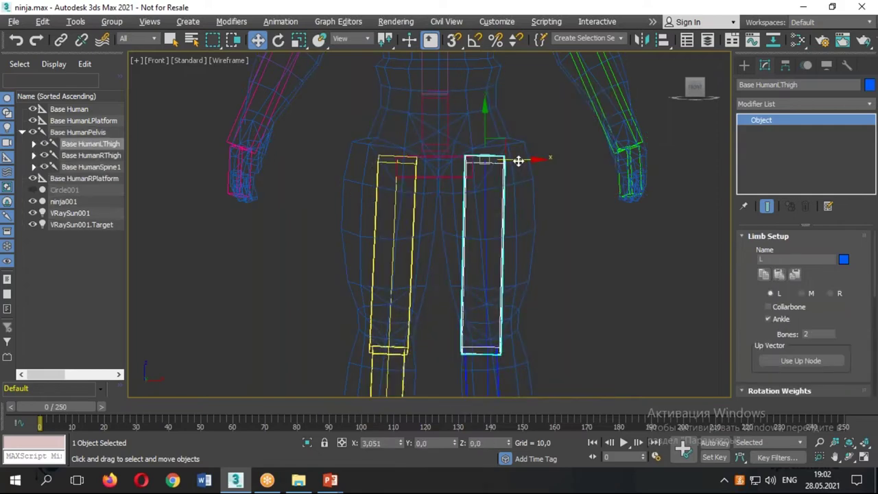
mouse_move(496, 365)
middle_down()
mouse_move(518, 267)
mouse_move(572, 161)
middle_up()
click(519, 267)
click(529, 308)
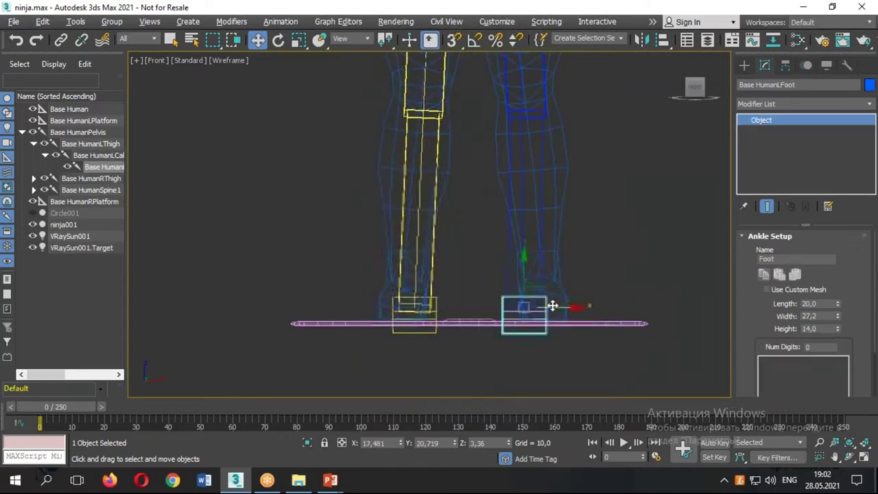
drag(574, 308, 584, 312)
Move the right calf to straighten the right leg and align its knee with the mesh
key(alt+w)
key(alt+w)
key(F3)
mouse_move(591, 236)
alt+middle_down()
mouse_move(429, 254)
mouse_move(526, 272)
mouse_move(615, 258)
alt+middle_up()
click(528, 172)
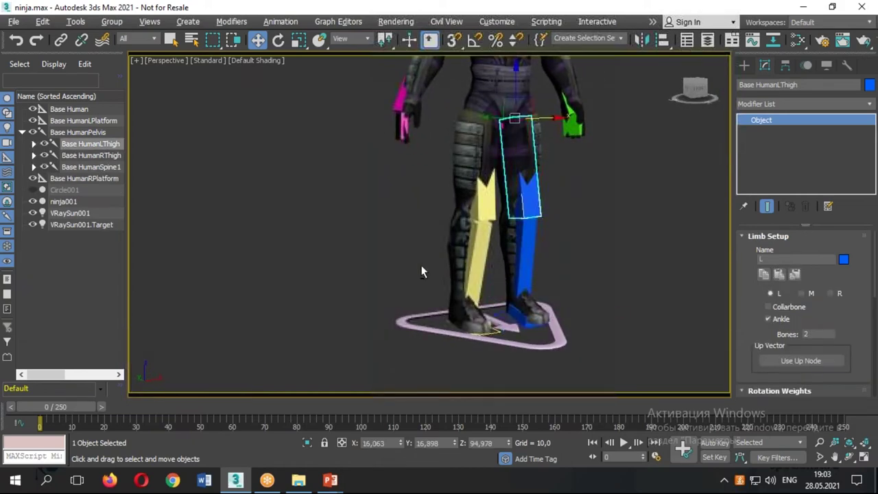
key(alt+w)
key(alt+w)
key(e)
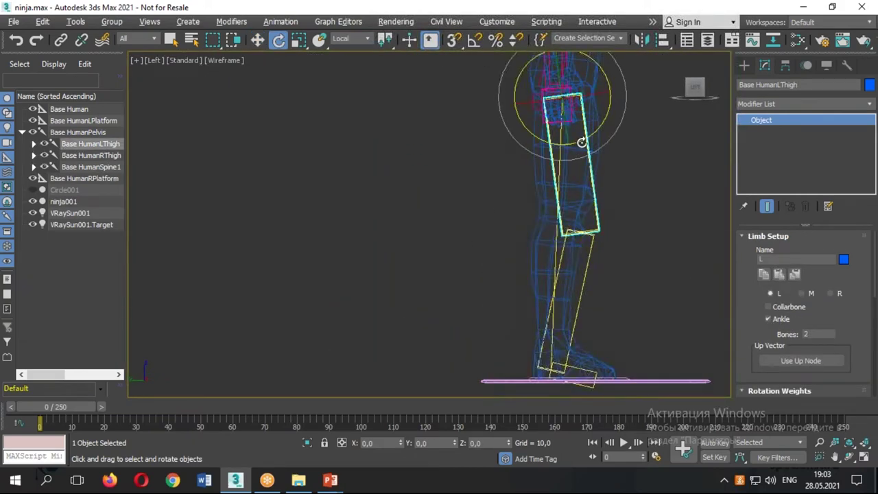
key(w)
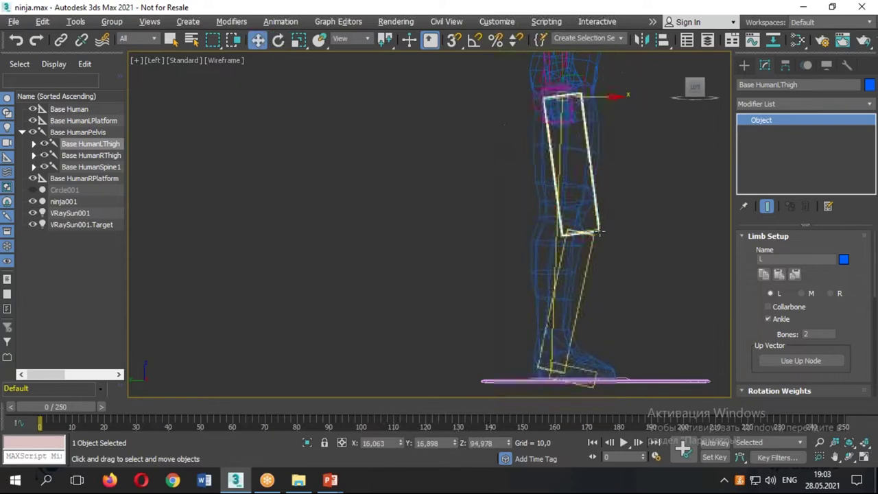
click(595, 236)
click(594, 235)
drag(604, 231, 597, 235)
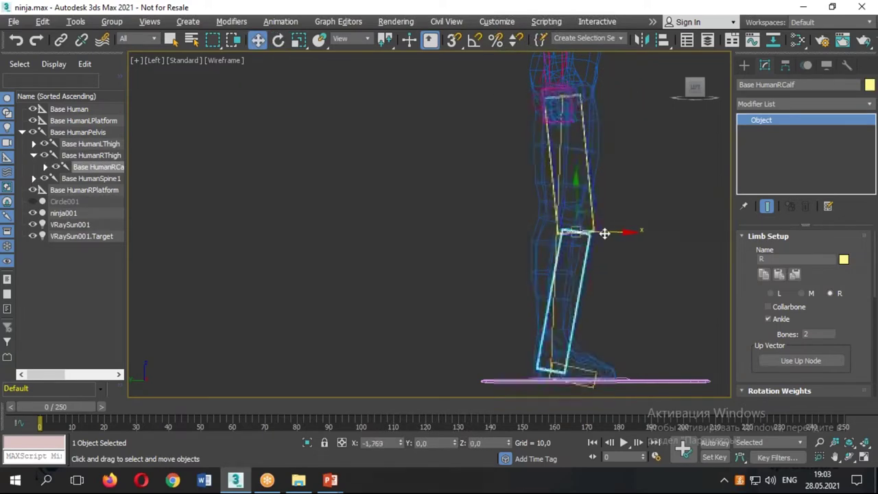
drag(597, 236, 594, 235)
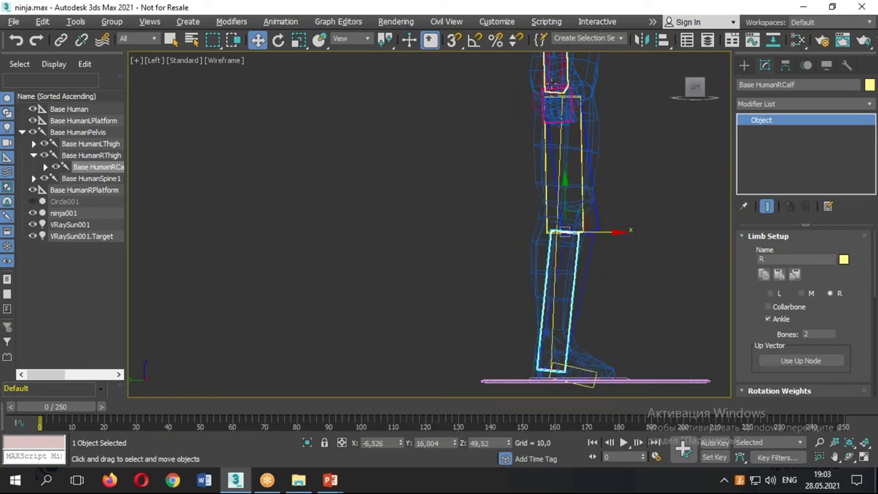
Check both thighs' alignment in a level wireframe perspective view
key(alt+w)
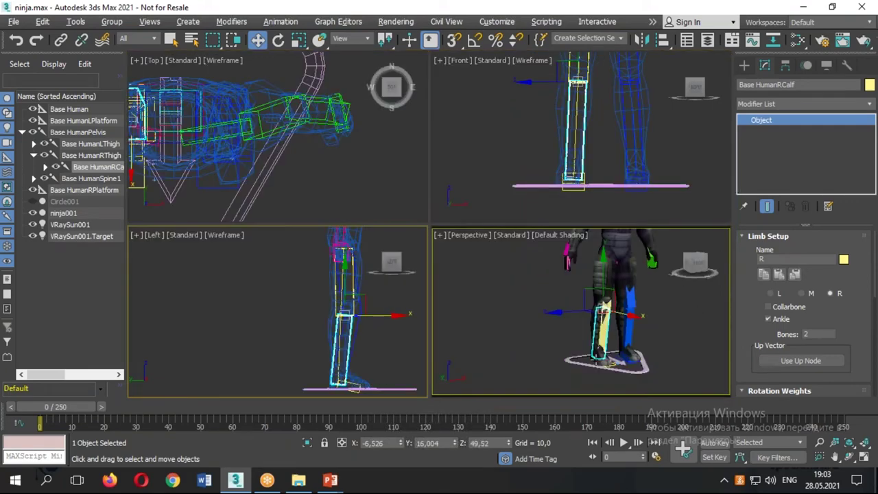
right_click(594, 358)
key(alt+w)
key(alt+w)
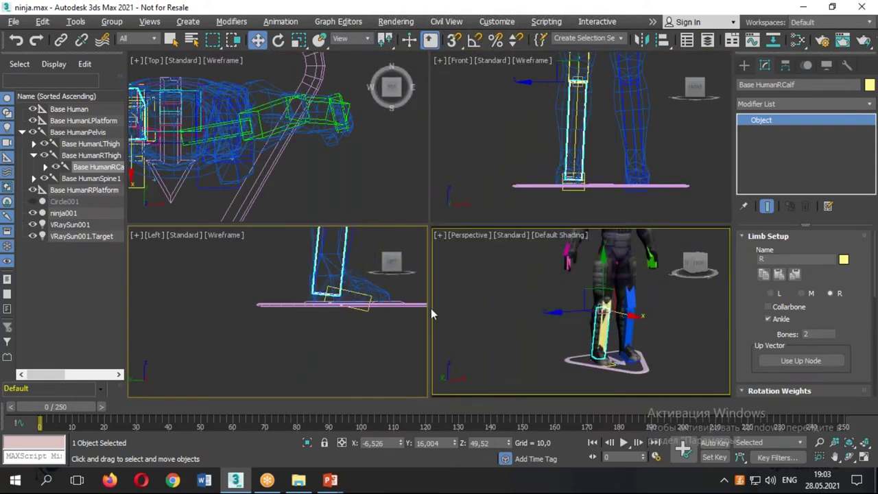
key(alt+w)
key(F3)
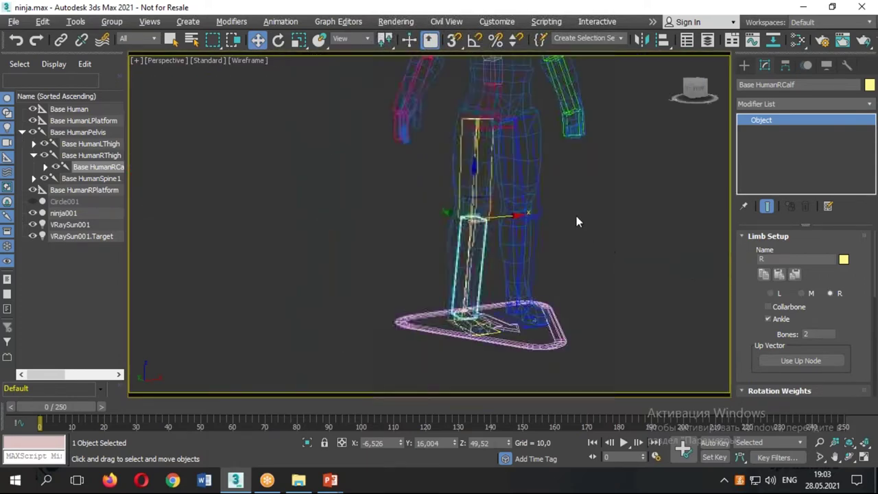
click(460, 125)
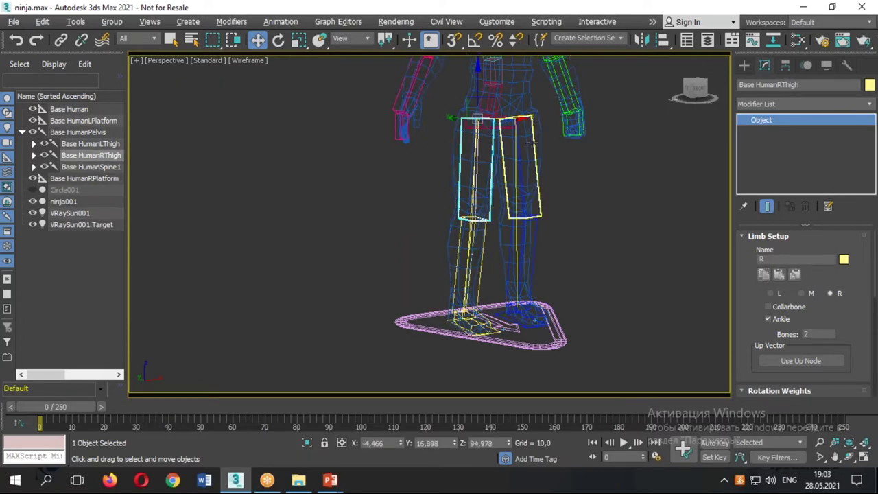
click(522, 165)
alt+middle_drag(710, 264, 551, 226)
key(alt+w)
key(alt+w)
scroll(628, 245, down, 3)
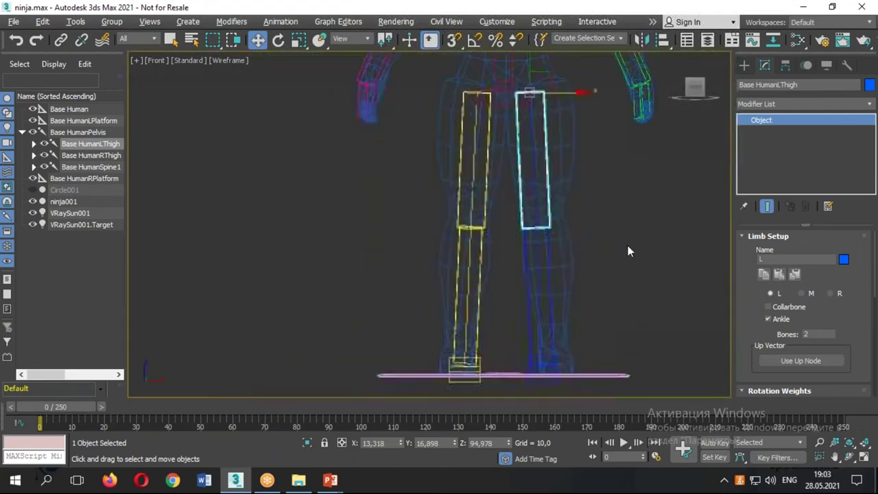
Move the left calf back inside the mesh leg, then reselect the left thigh
click(470, 229)
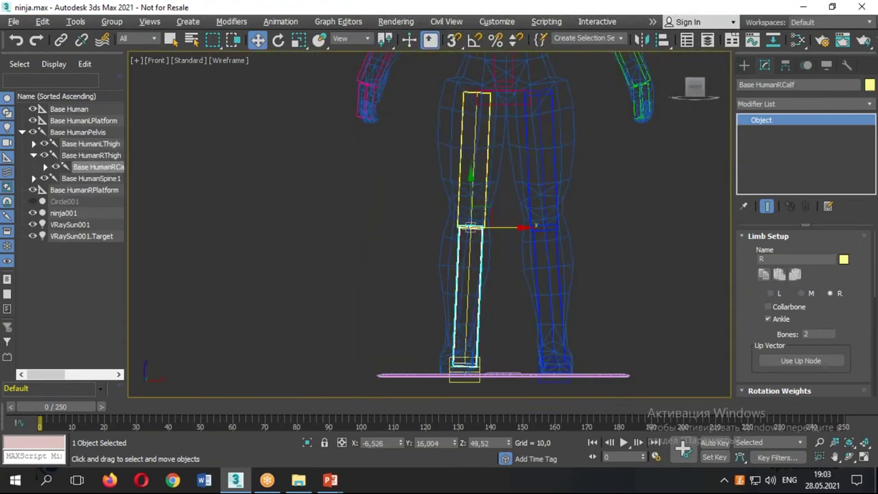
click(555, 219)
key(alt+w)
key(alt+w)
scroll(548, 305, up, 2)
key(F3)
scroll(548, 306, up, 2)
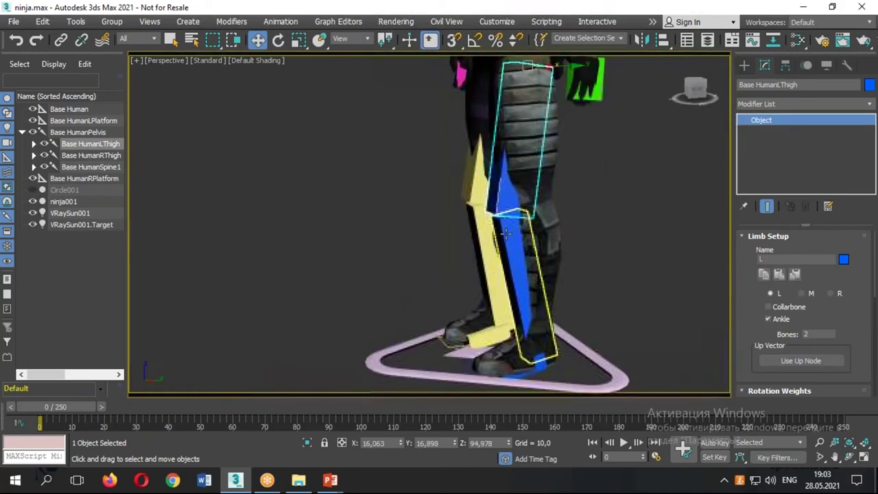
key(Page_Down)
drag(552, 214, 555, 219)
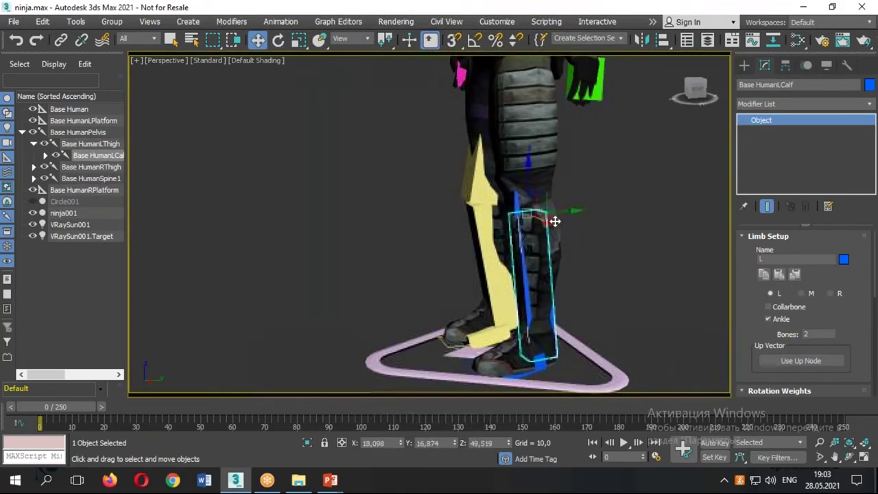
scroll(597, 223, down, 2)
key(F3)
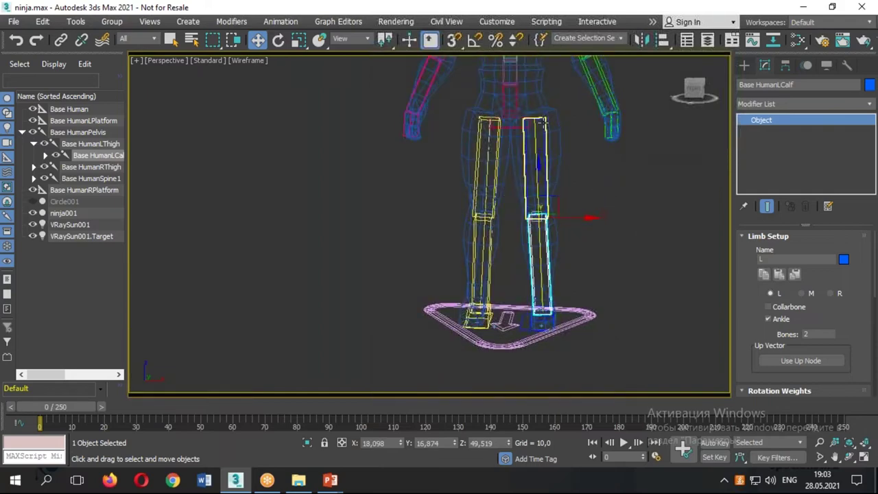
key(Page_Up)
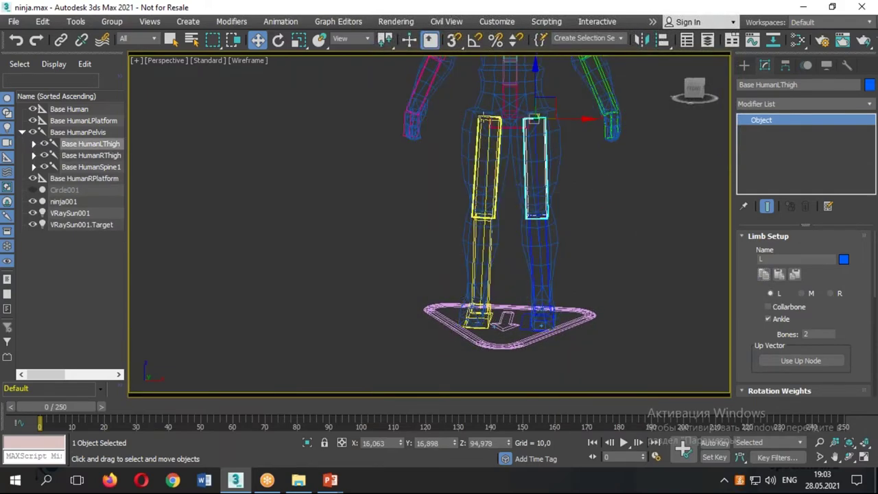
Paste the left leg's pose opposite onto the right thigh, then check it shaded from the front
click(486, 168)
click(795, 274)
key(alt+w)
key(alt+w)
key(F3)
scroll(573, 240, down, 3)
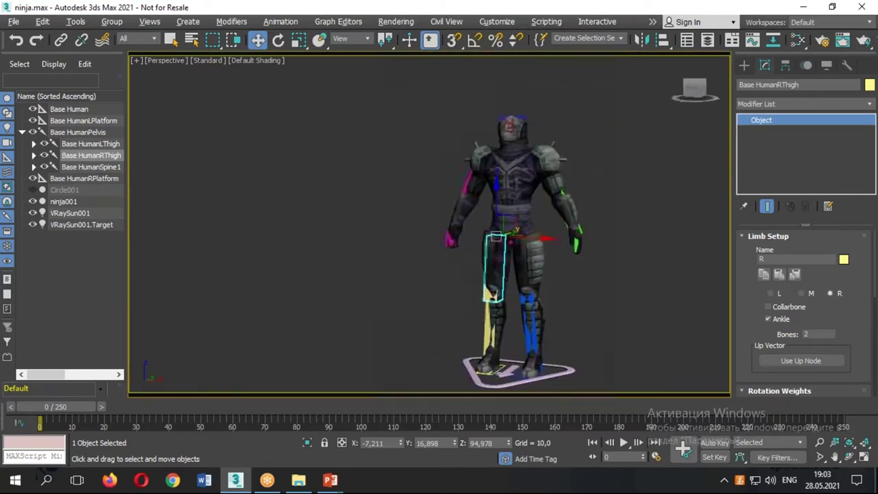
alt+middle_drag(597, 283, 623, 287)
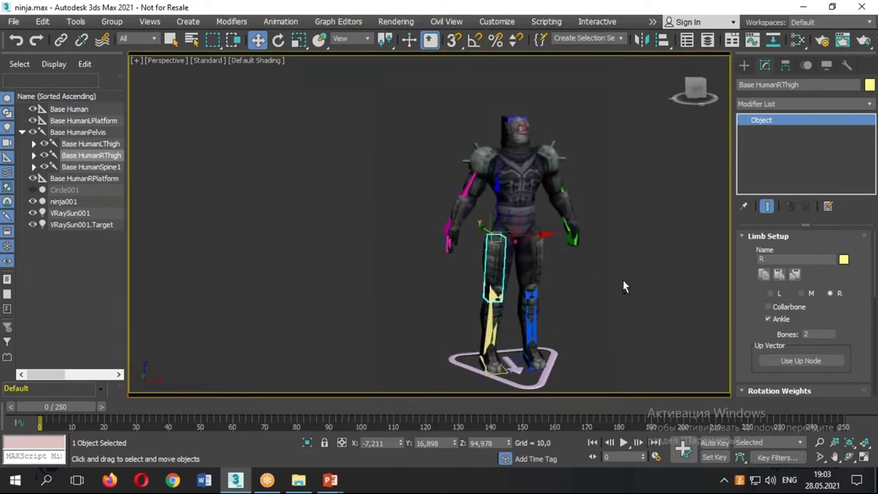
alt+middle_drag(597, 284, 591, 284)
click(520, 182)
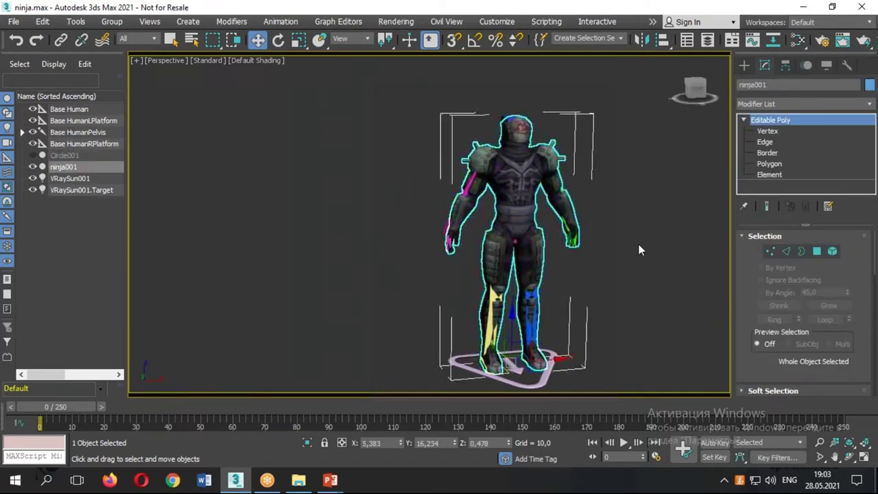
Add a Skin modifier to ninja001 from the Modifier List
click(774, 104)
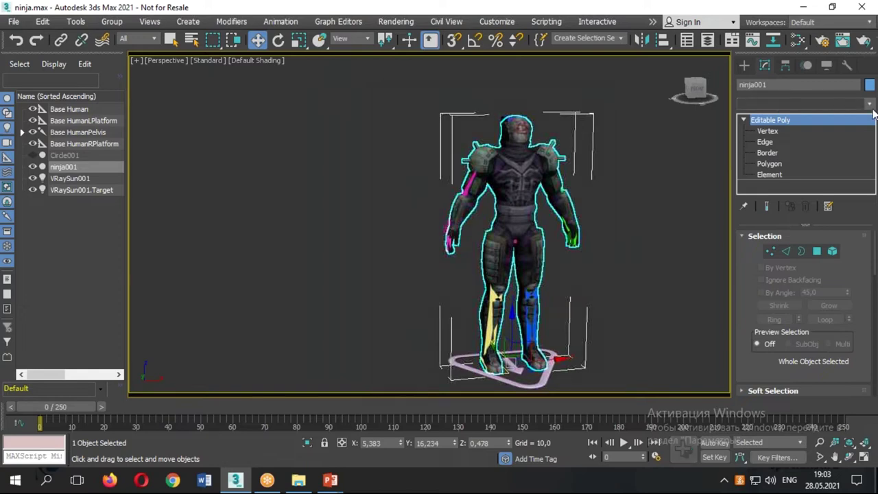
mouse_move(870, 137)
mouse_down()
mouse_move(873, 412)
mouse_move(873, 347)
mouse_up()
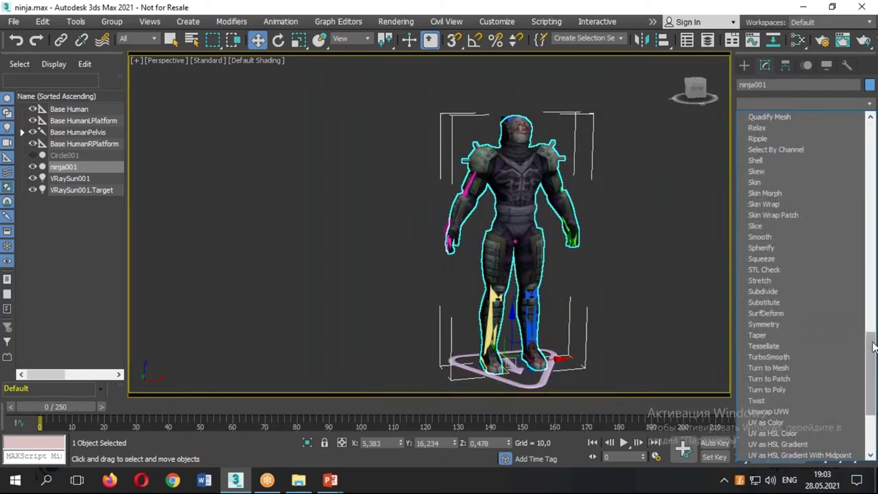
scroll(775, 300, up, 1)
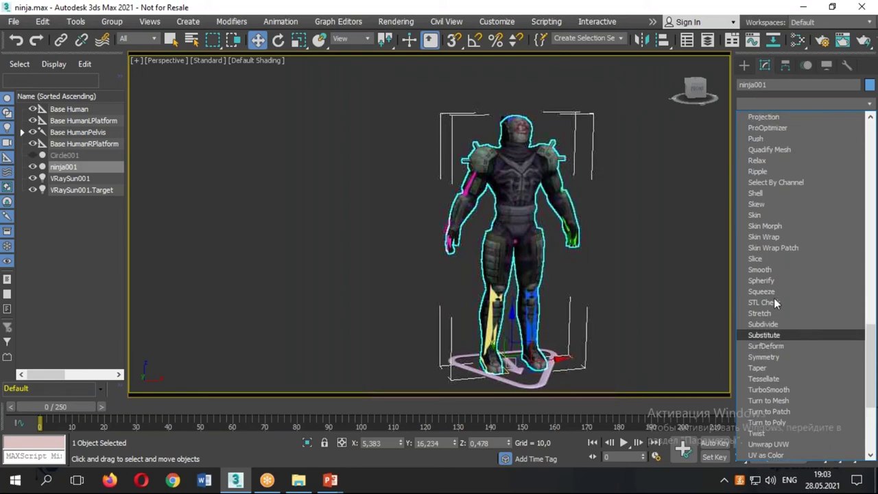
click(759, 220)
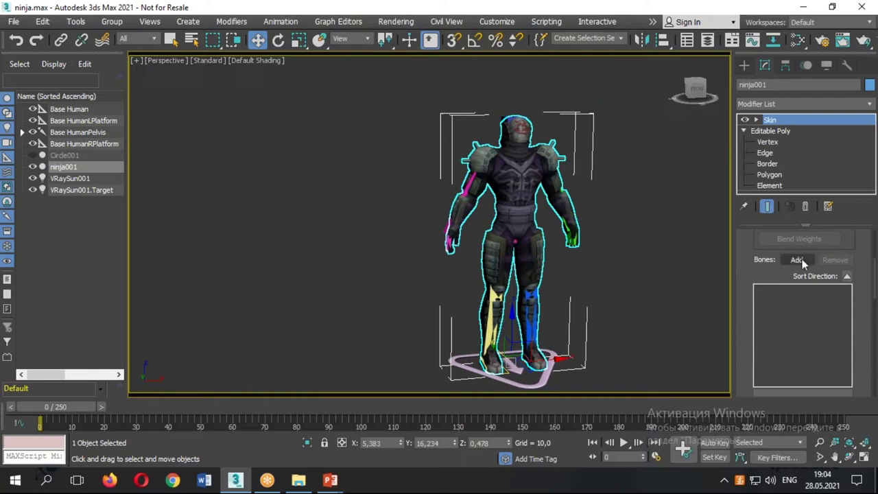
Open the Skin bone picker with scene objects listed by layer and the default layer expanded
click(804, 263)
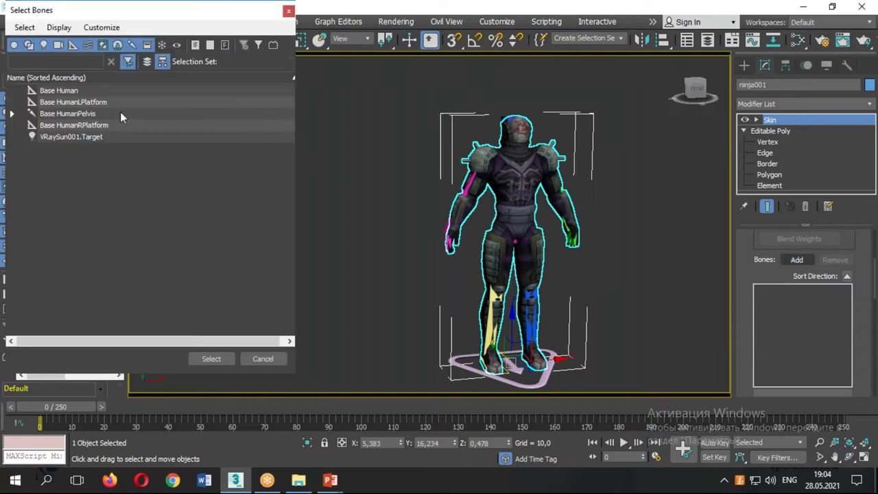
click(11, 114)
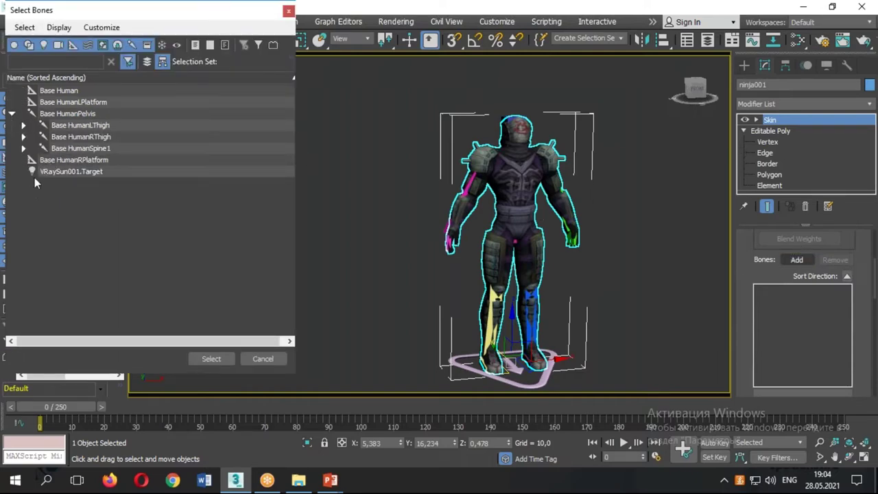
click(162, 64)
drag(180, 19, 314, 47)
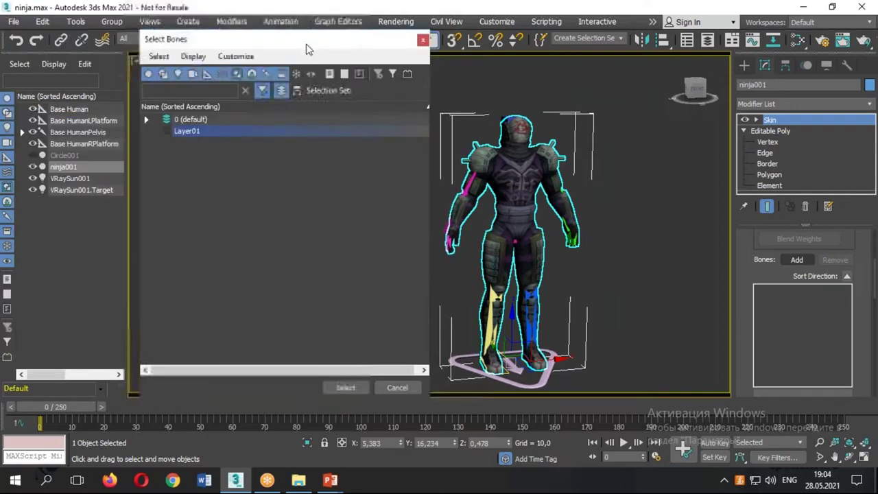
click(146, 120)
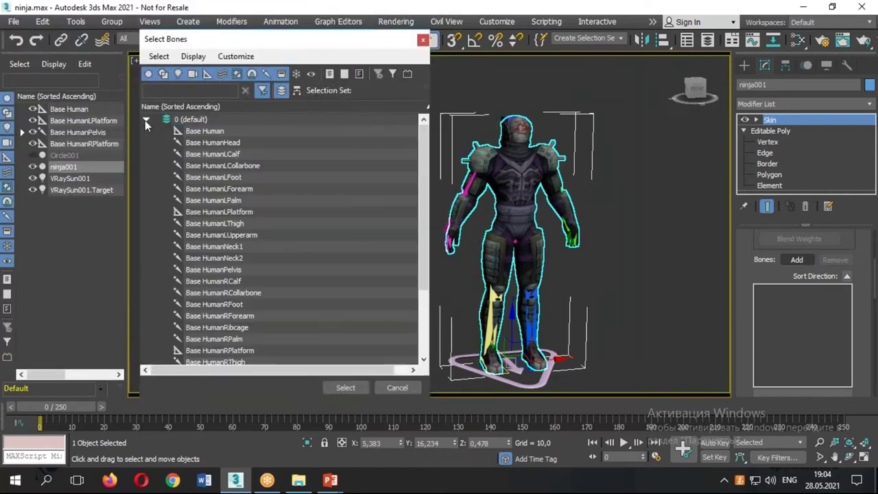
Pick all Base Human bones from Head to Spine4, excluding RPlatform and LPlatform
click(193, 132)
click(227, 143)
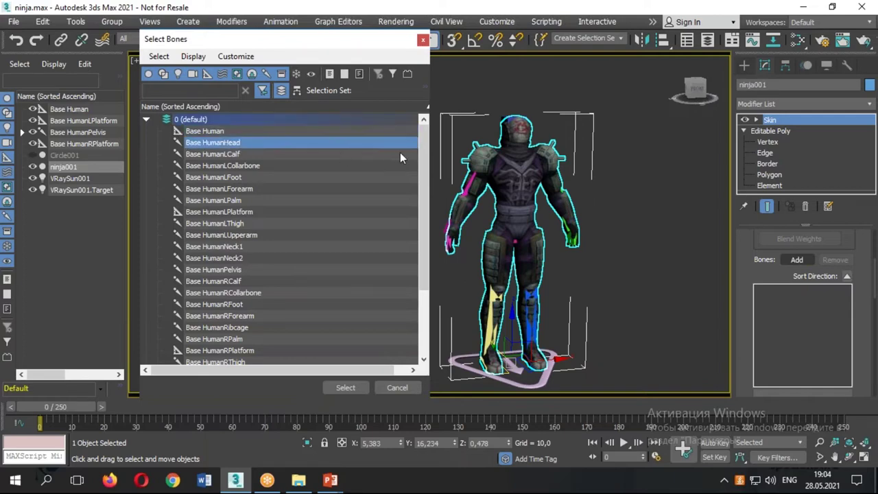
drag(422, 160, 420, 227)
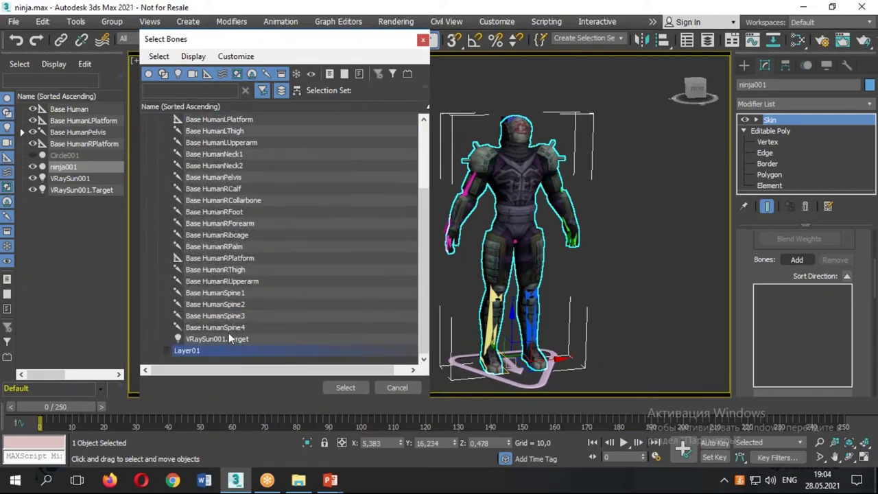
shift+click(228, 327)
ctrl+click(202, 258)
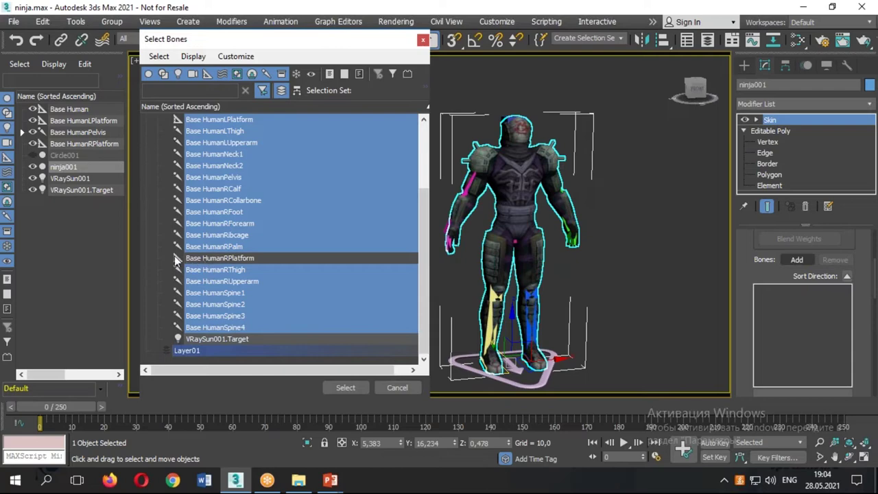
scroll(188, 252, up, 3)
ctrl+click(202, 214)
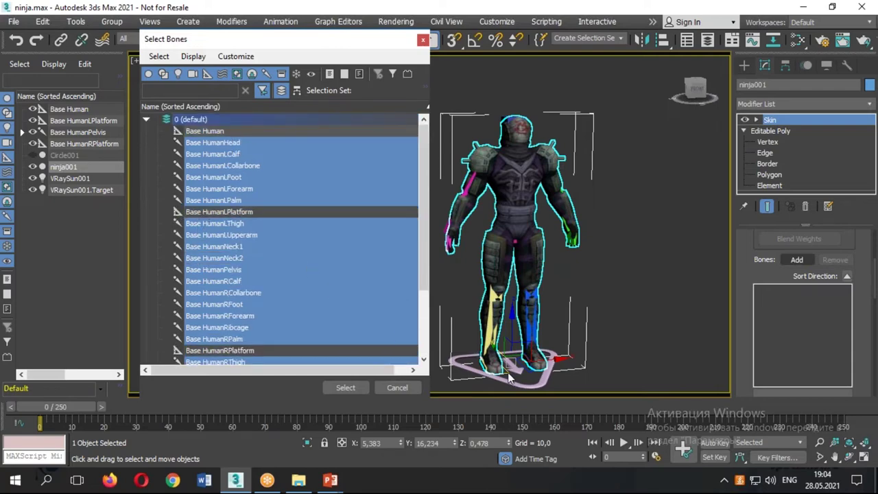
click(346, 388)
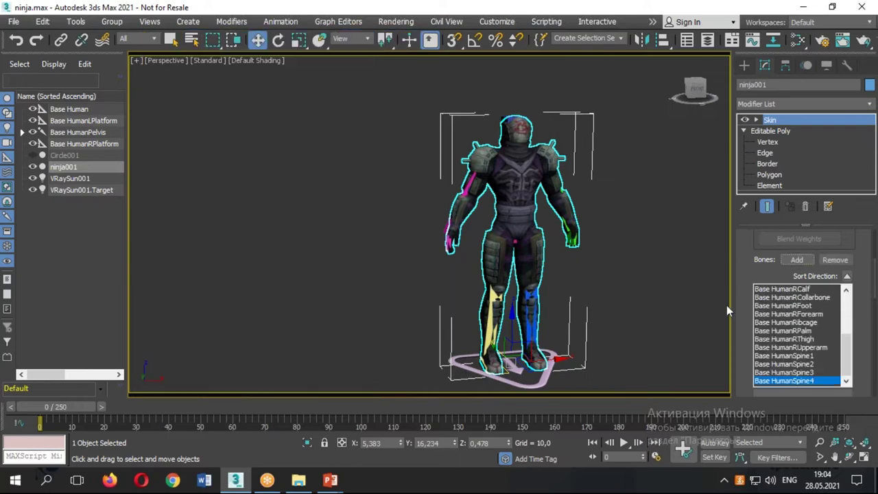
Select the Base Human rig by its CAT platform in the viewport
mouse_move(746, 319)
mouse_down()
mouse_move(772, 301)
mouse_move(770, 209)
mouse_up()
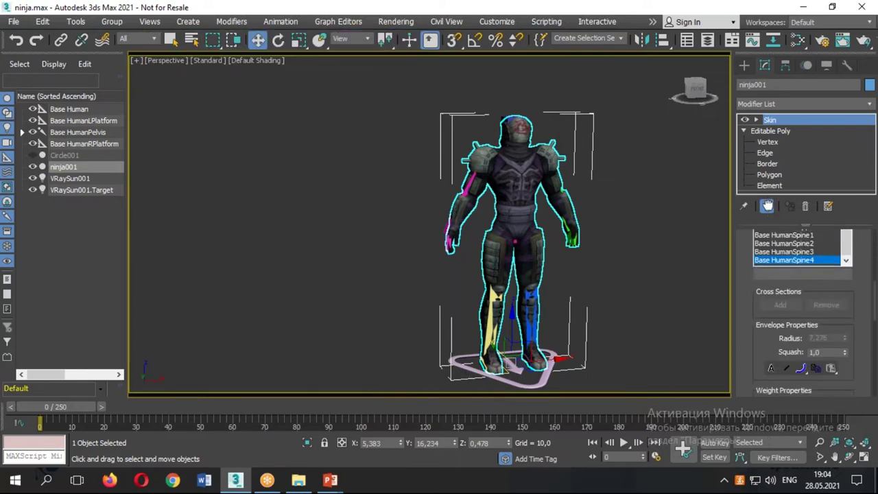
mouse_move(617, 295)
alt+middle_down()
mouse_move(655, 308)
mouse_move(557, 347)
mouse_move(453, 284)
alt+middle_up()
click(508, 344)
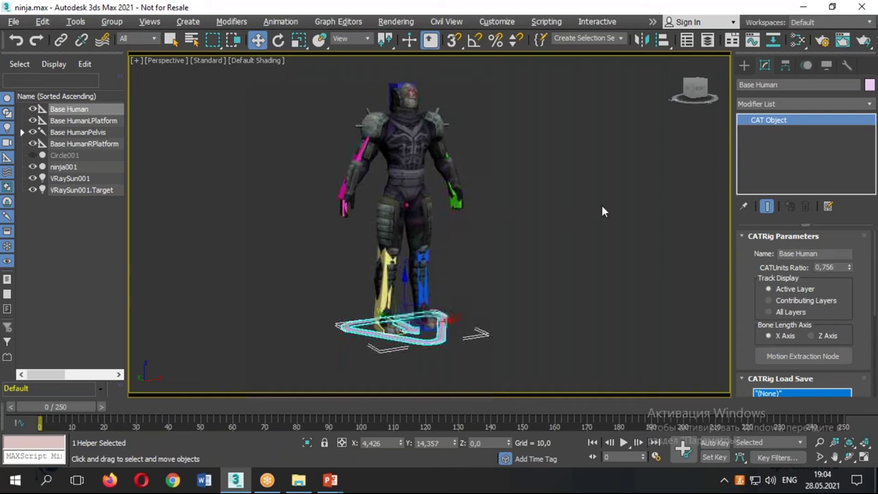
Add an animation layer and a CATMotion walk layer to the Base Human rig
click(807, 65)
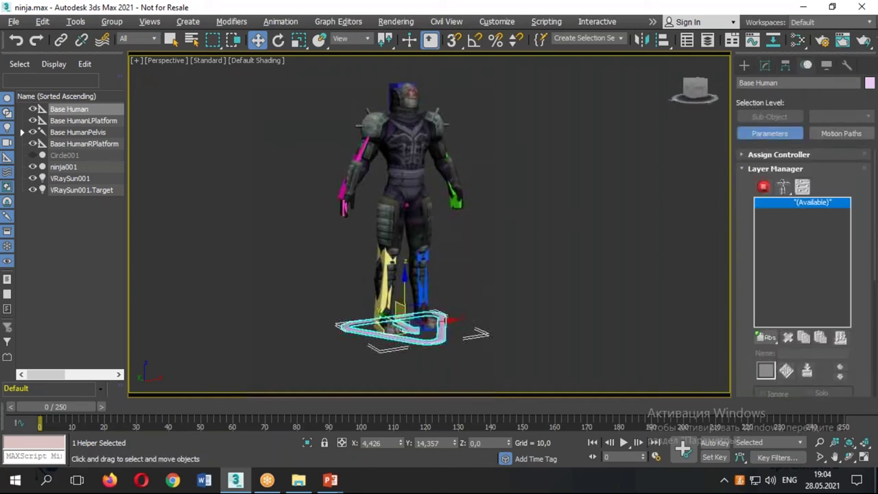
click(763, 337)
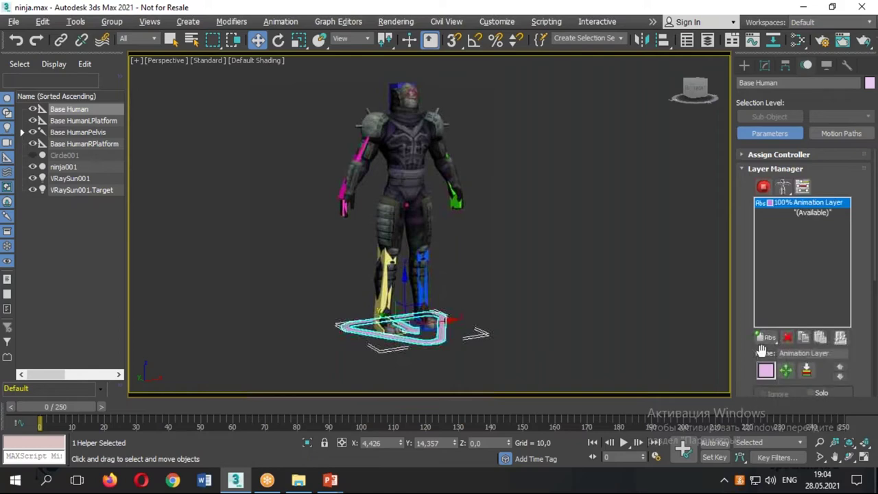
click(763, 186)
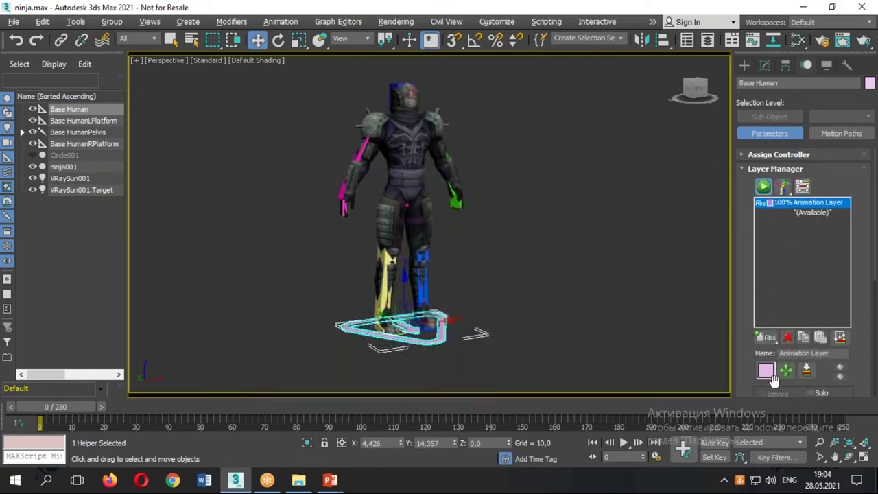
drag(771, 341, 769, 404)
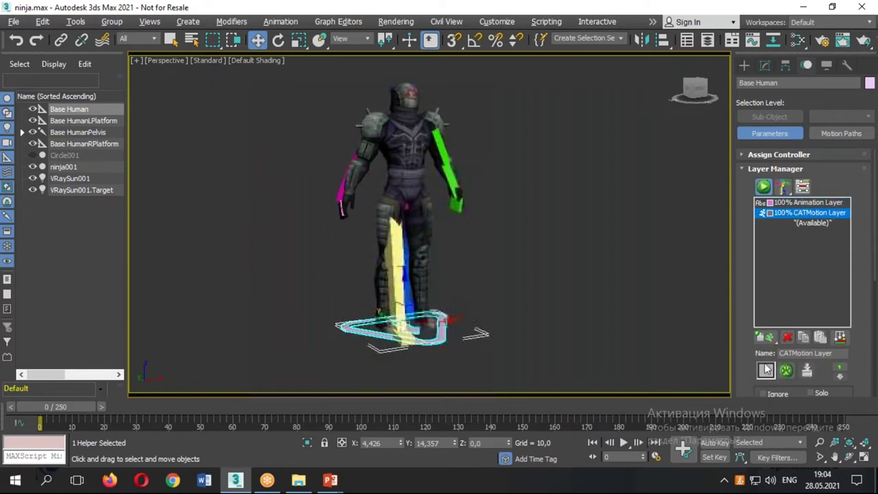
mouse_move(568, 279)
alt+middle_down()
mouse_move(547, 264)
mouse_move(595, 273)
alt+middle_up()
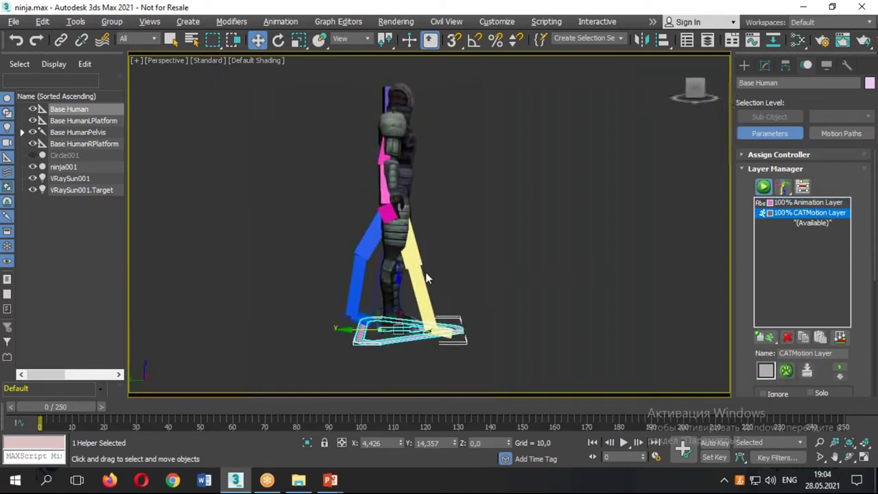
Frame the character front-on and toggle the rig between setup and animation mode
scroll(357, 262, up, 2)
scroll(357, 263, up, 3)
scroll(562, 274, down, 2)
mouse_move(617, 300)
alt+middle_down()
mouse_move(624, 294)
mouse_move(432, 298)
mouse_move(578, 279)
alt+middle_up()
scroll(578, 278, down, 3)
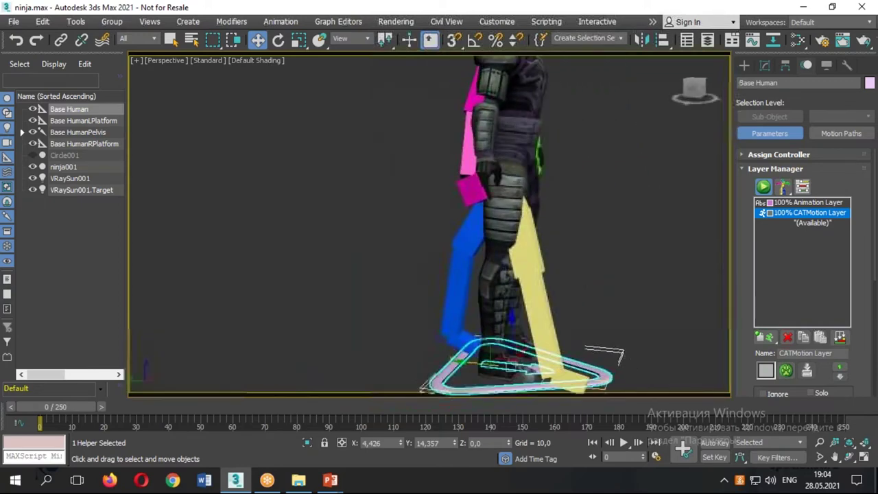
mouse_move(638, 288)
middle_down()
mouse_move(455, 275)
mouse_move(411, 283)
middle_up()
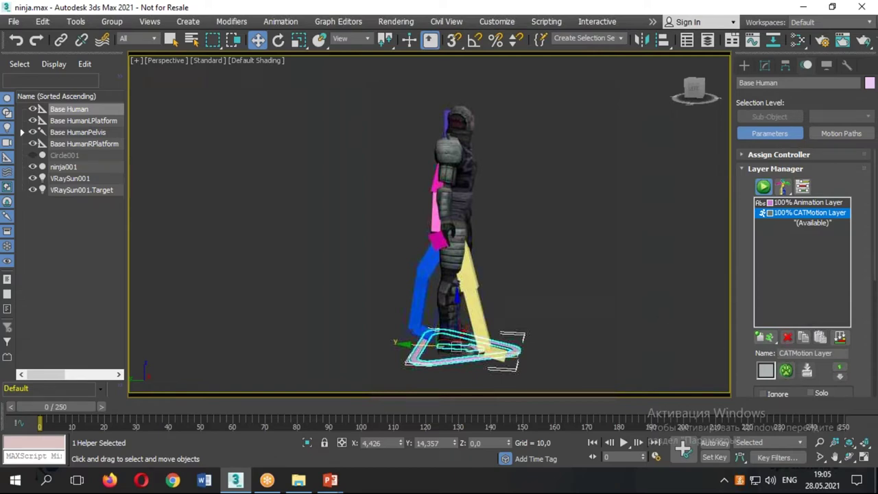
drag(764, 350, 744, 206)
drag(737, 238, 745, 320)
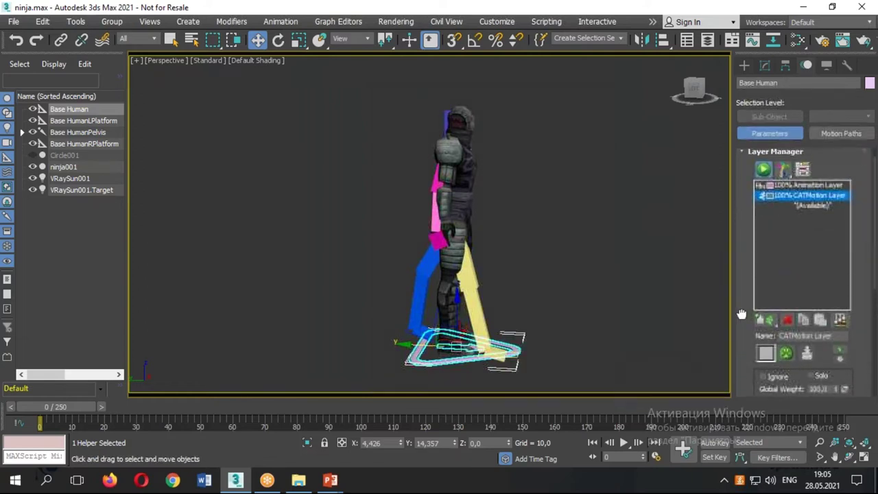
click(764, 176)
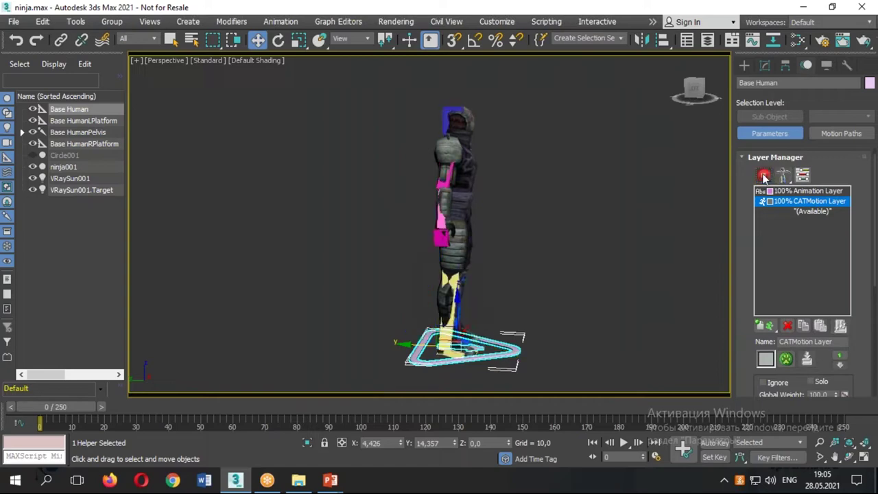
click(763, 176)
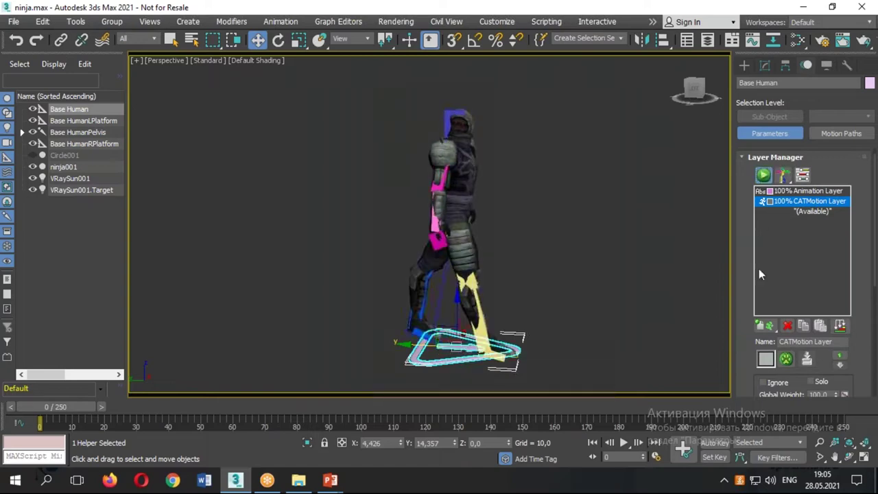
Play the walk animation, zoom in on the torso, and scrub back to frame 173
click(623, 442)
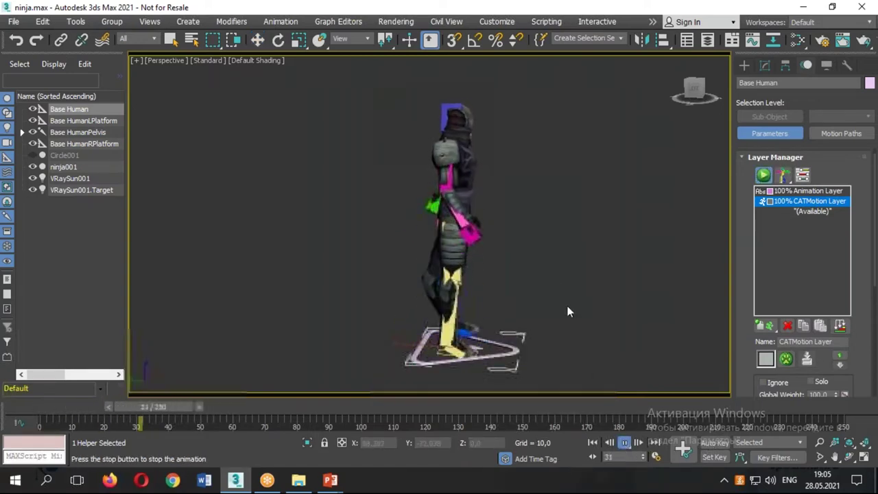
scroll(467, 189, up, 5)
scroll(474, 169, up, 3)
scroll(474, 169, up, 2)
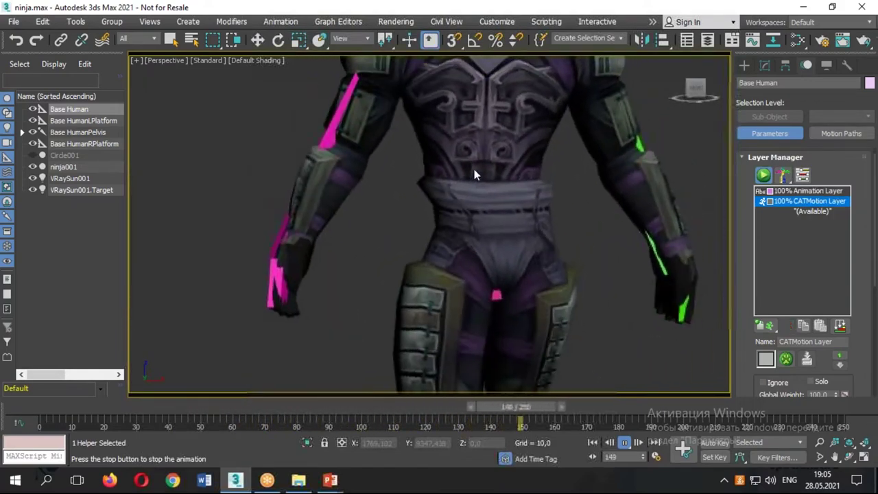
scroll(474, 169, up, 3)
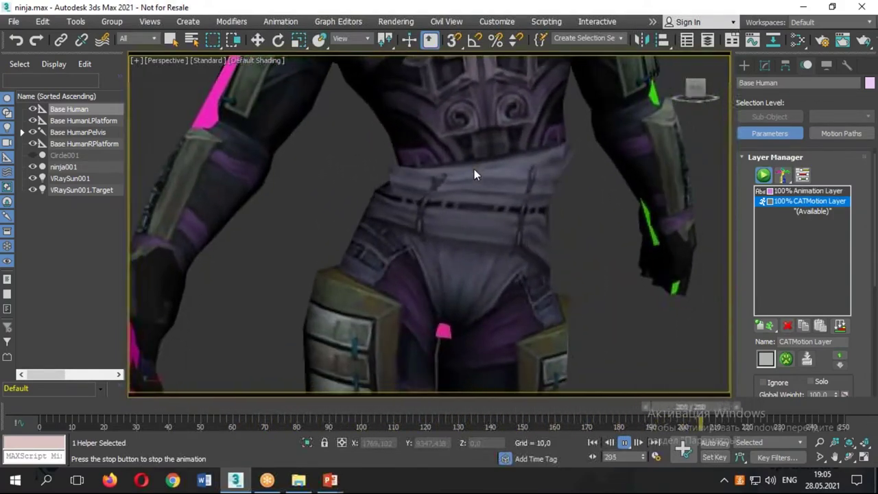
drag(673, 407, 41, 407)
scroll(404, 152, down, 4)
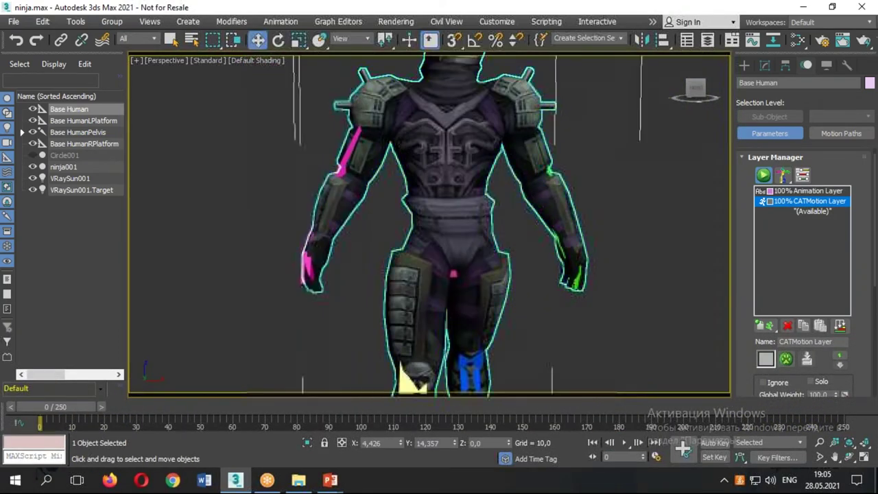
Apply the Geodesic Voxel weight solve to ninja001's Skin with Falloff 0,4 and Max Resolution 256
click(404, 153)
mouse_move(404, 153)
alt+middle_down()
mouse_move(447, 202)
mouse_move(453, 133)
alt+middle_up()
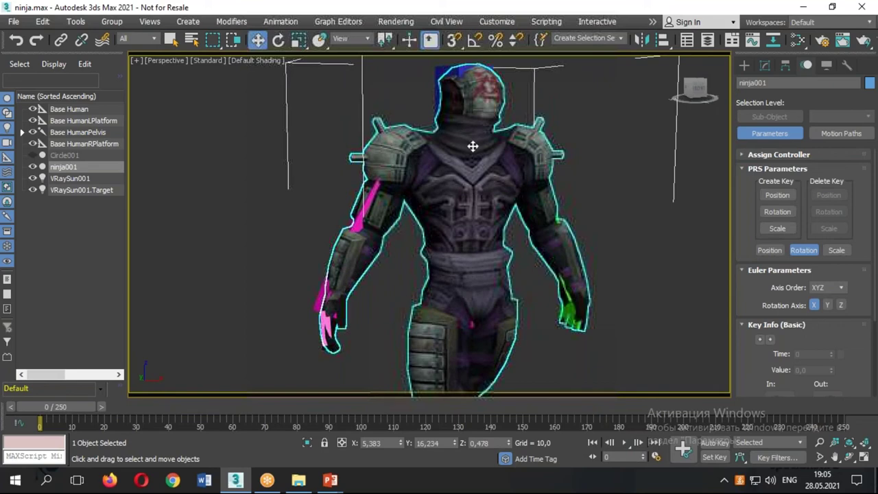
click(767, 65)
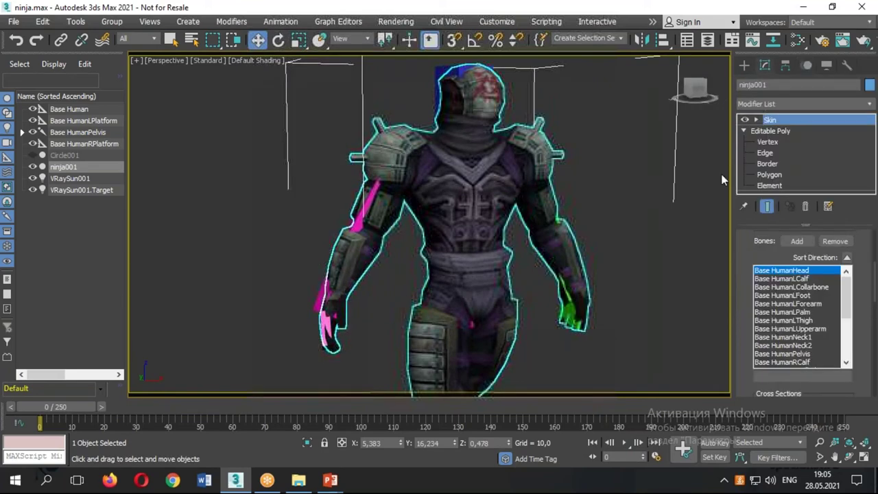
scroll(746, 277, down, 3)
scroll(742, 293, down, 2)
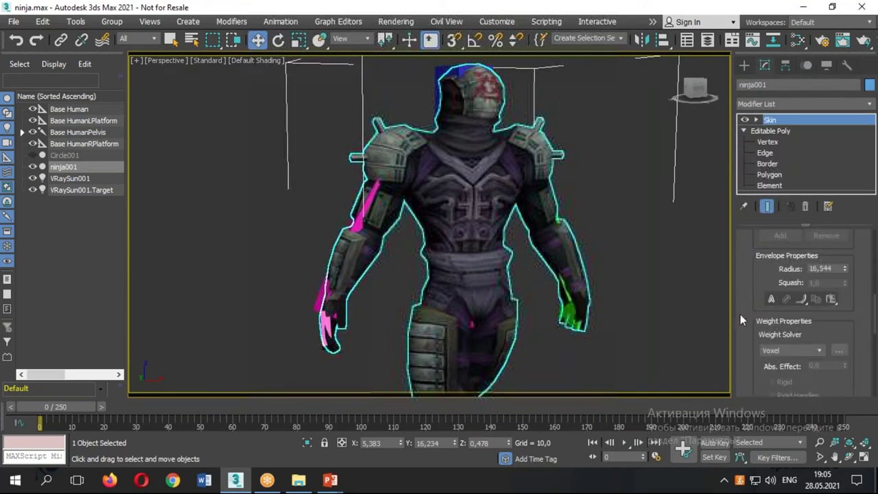
scroll(741, 314, down, 1)
scroll(753, 292, down, 1)
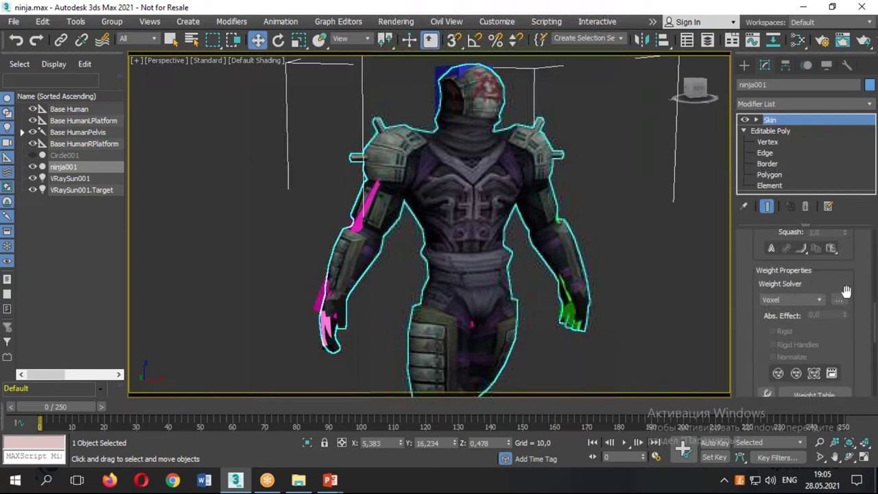
click(839, 300)
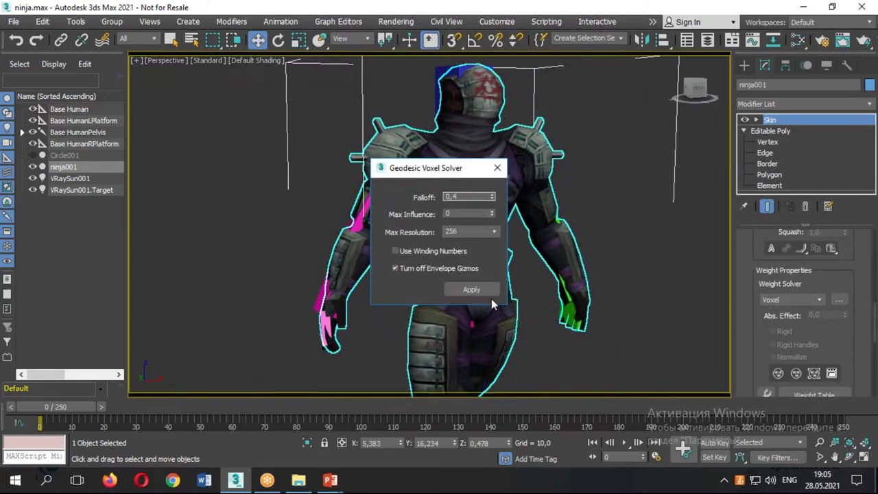
click(471, 290)
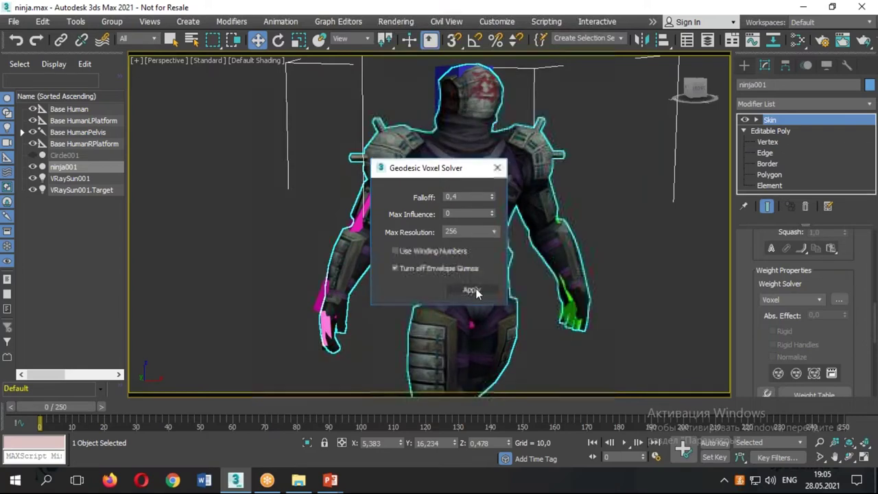
click(501, 166)
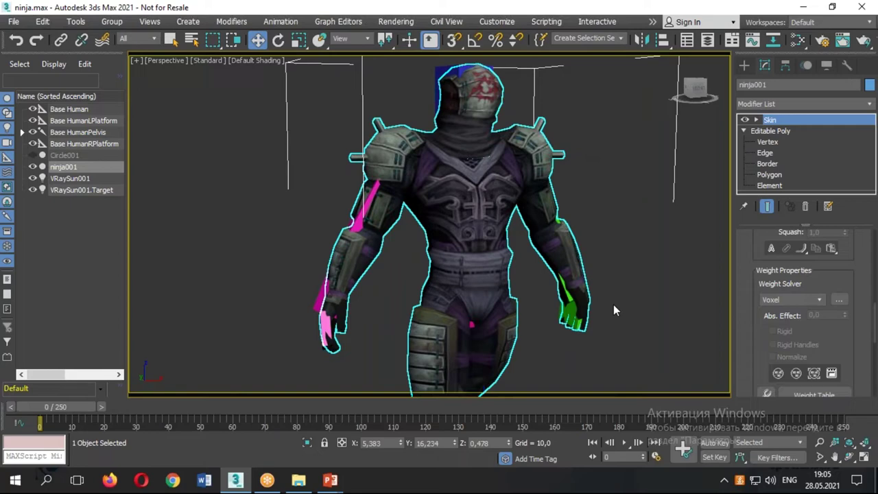
click(624, 442)
scroll(480, 226, up, 2)
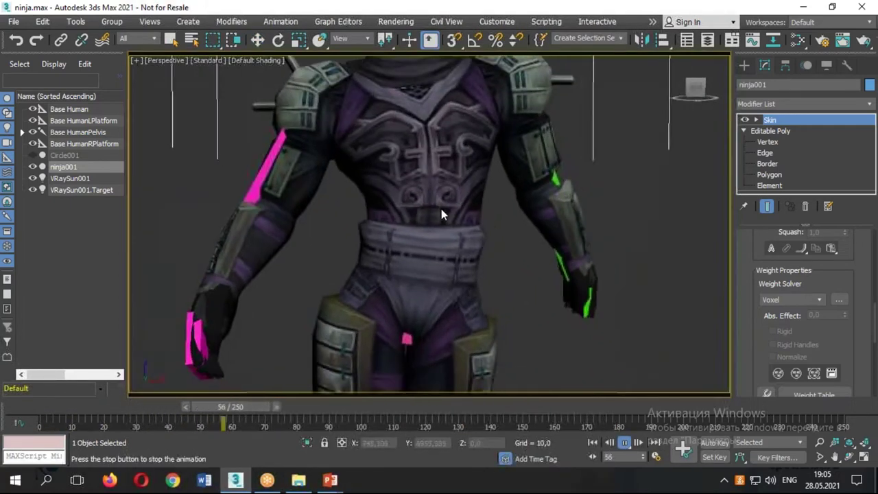
scroll(441, 213, up, 2)
scroll(441, 212, up, 2)
scroll(441, 212, up, 2)
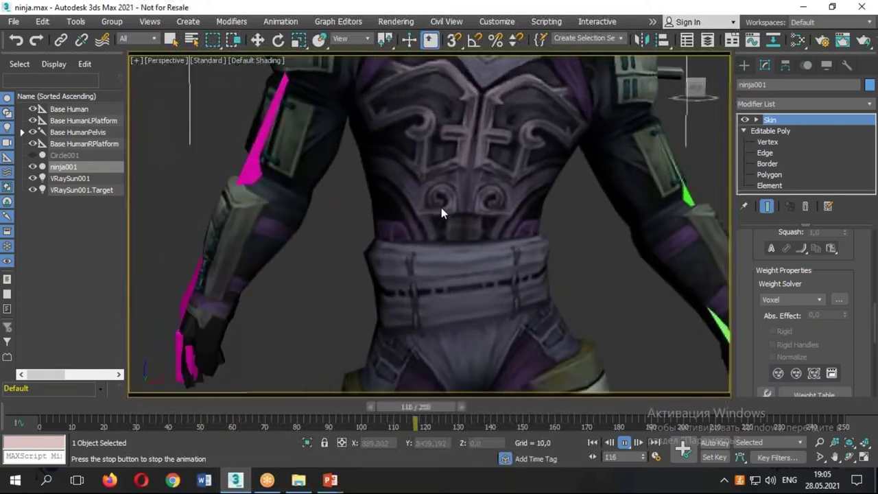
scroll(441, 207, down, 1)
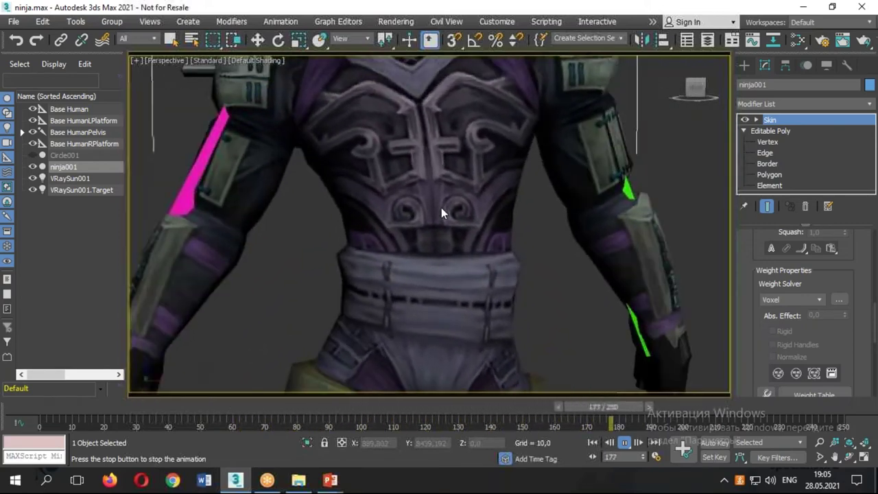
scroll(441, 207, down, 2)
scroll(442, 208, down, 2)
scroll(483, 297, up, 2)
scroll(501, 324, up, 2)
scroll(502, 324, up, 2)
scroll(501, 324, up, 2)
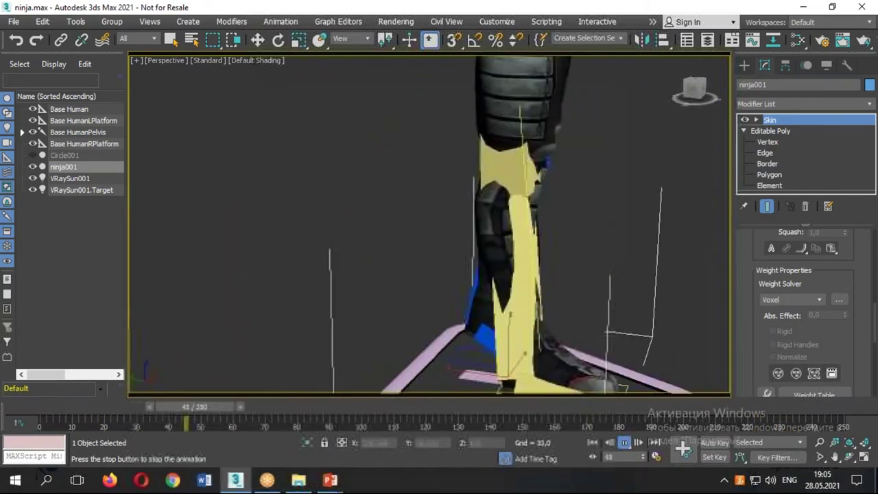
scroll(580, 272, down, 2)
scroll(579, 272, down, 2)
scroll(580, 272, down, 2)
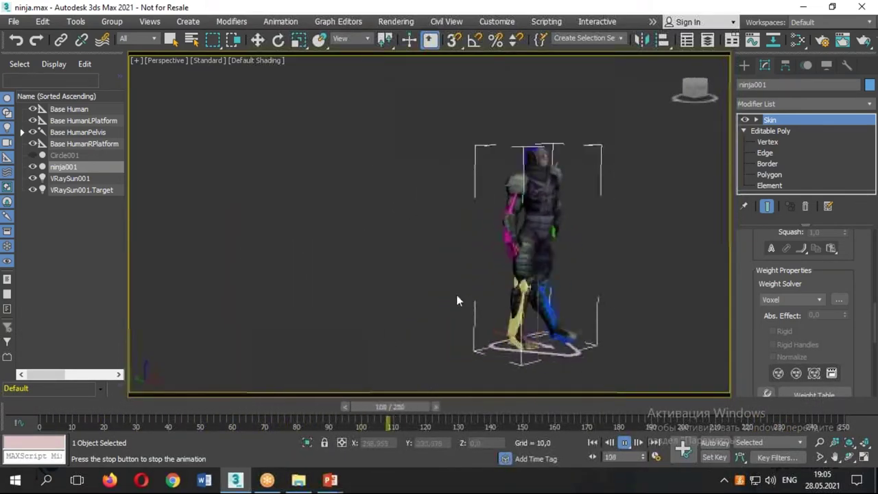
key(Home)
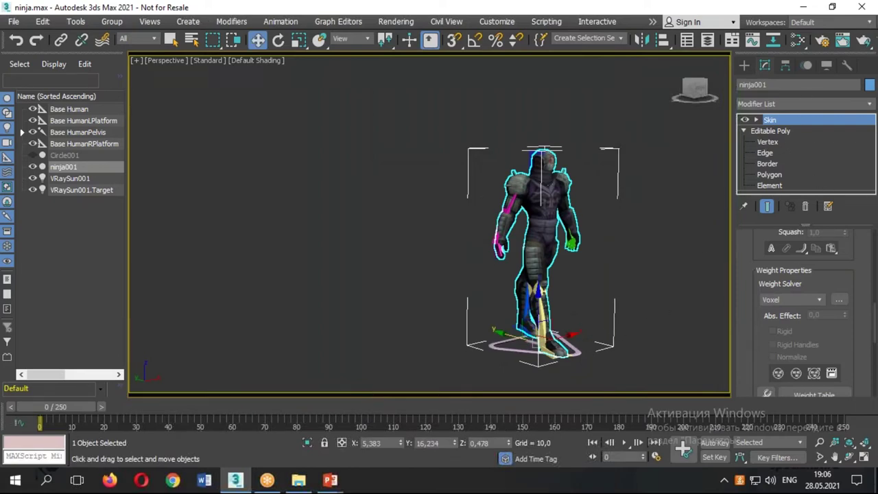
Delete the CATMotion Layer from the Base Human rig's layers
click(576, 350)
scroll(803, 309, down, 2)
scroll(802, 309, down, 3)
scroll(802, 309, up, 3)
scroll(802, 309, up, 2)
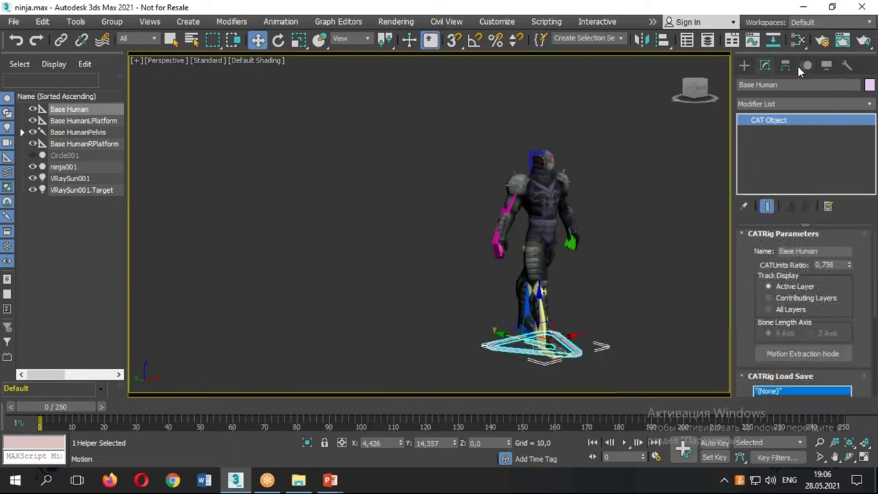
click(804, 65)
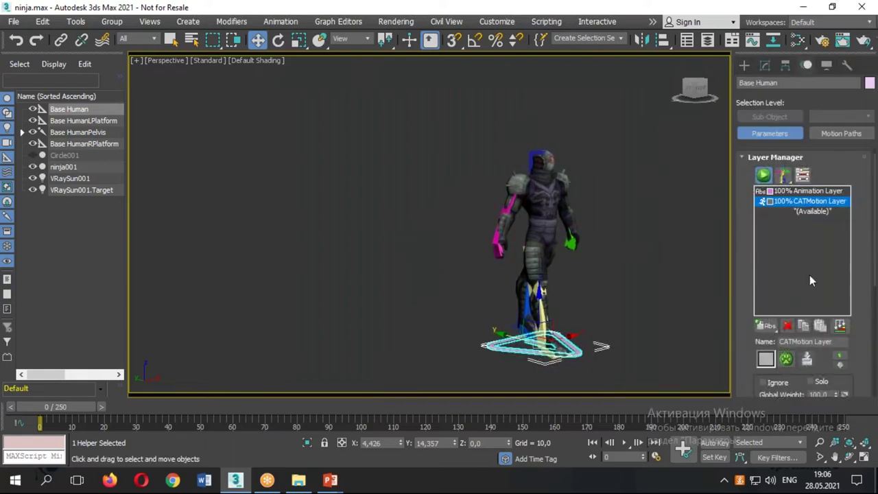
click(792, 327)
Turn on Auto Key and select the ninja001 mesh
mouse_move(703, 311)
alt+middle_down()
mouse_move(446, 310)
mouse_move(638, 317)
alt+middle_up()
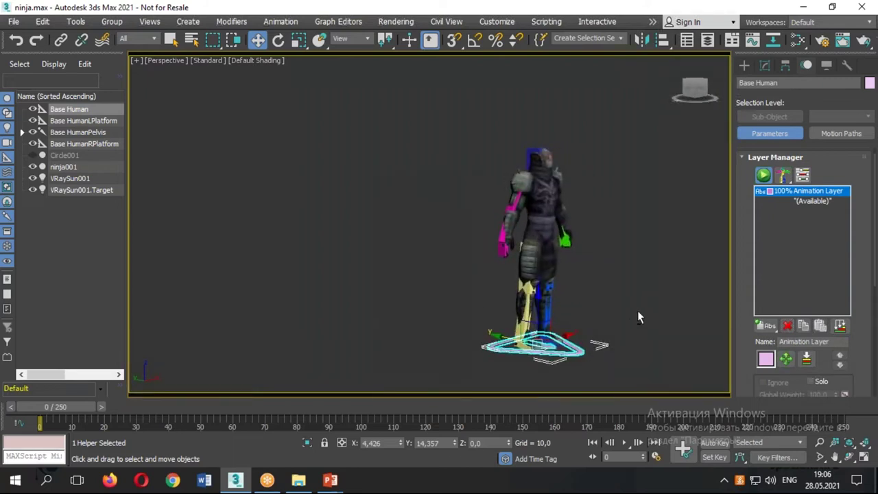
scroll(637, 313, up, 3)
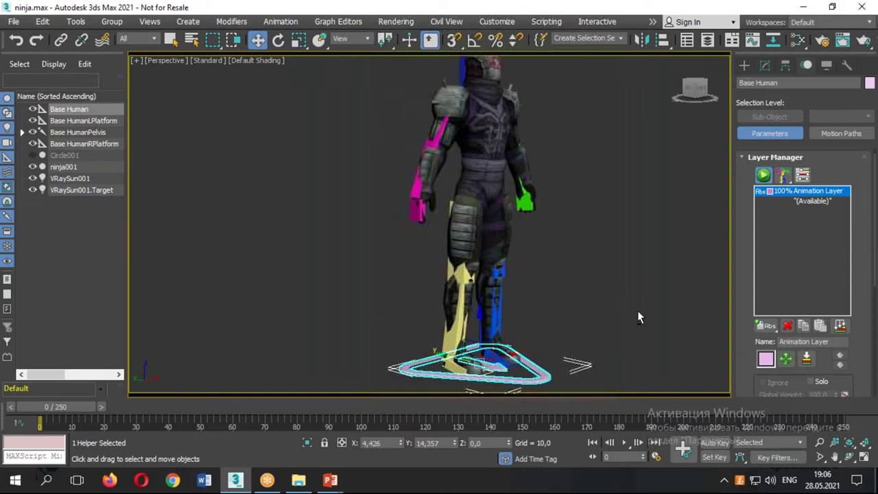
scroll(637, 312, down, 2)
scroll(591, 298, down, 2)
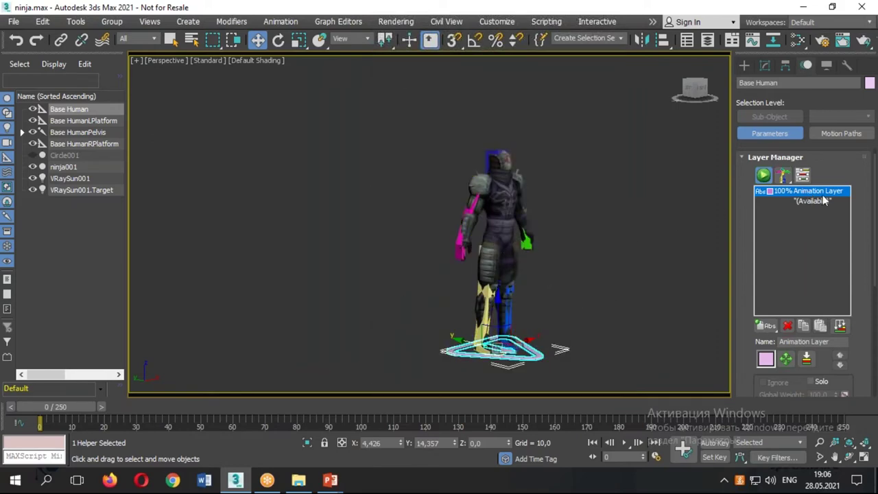
click(715, 445)
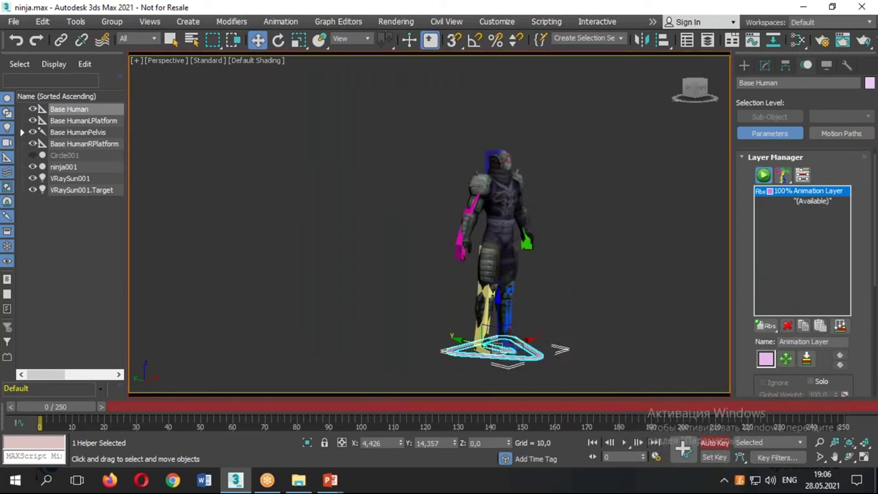
click(494, 254)
Hide the ninja mesh and lower the Base HumanPelvis so the rig crouches
right_click(484, 222)
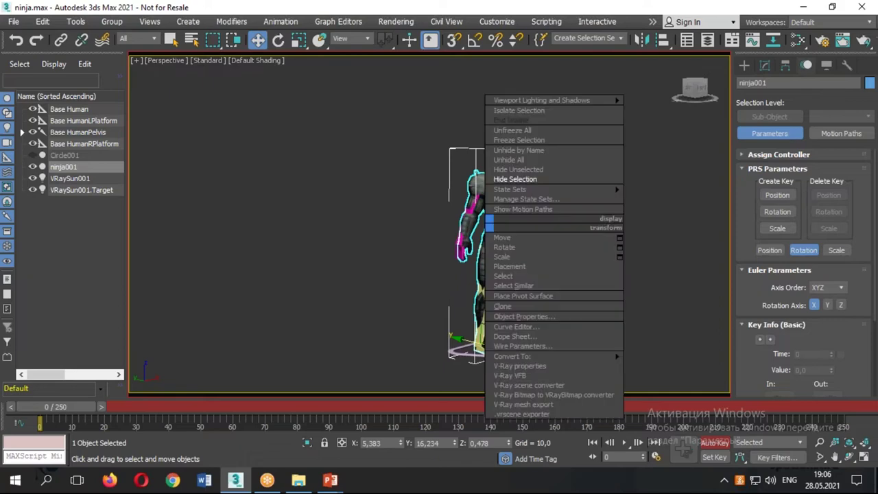
click(522, 177)
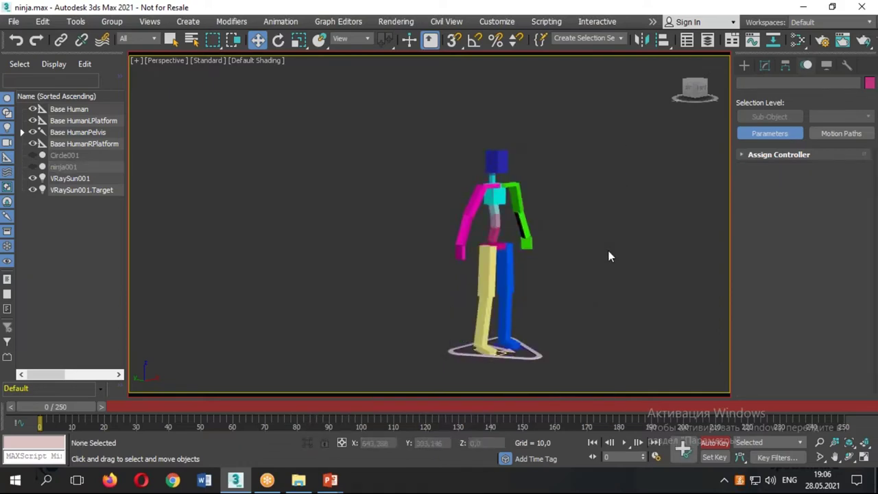
click(492, 245)
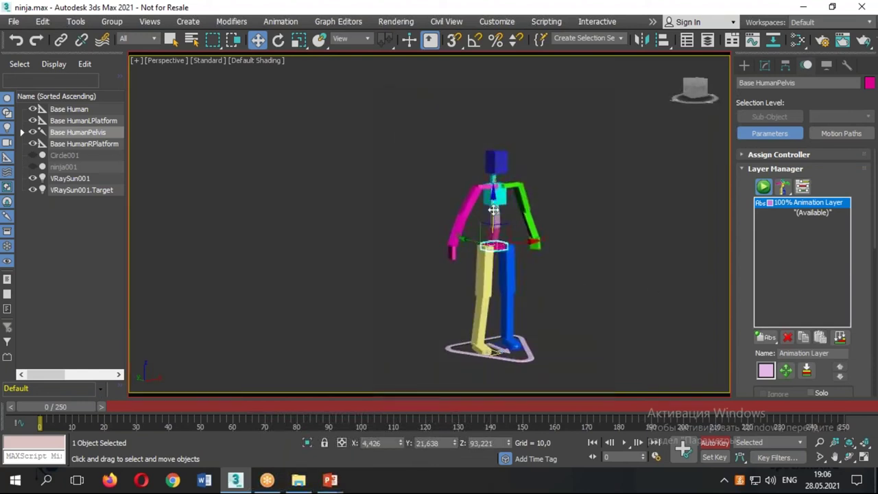
drag(493, 210, 500, 238)
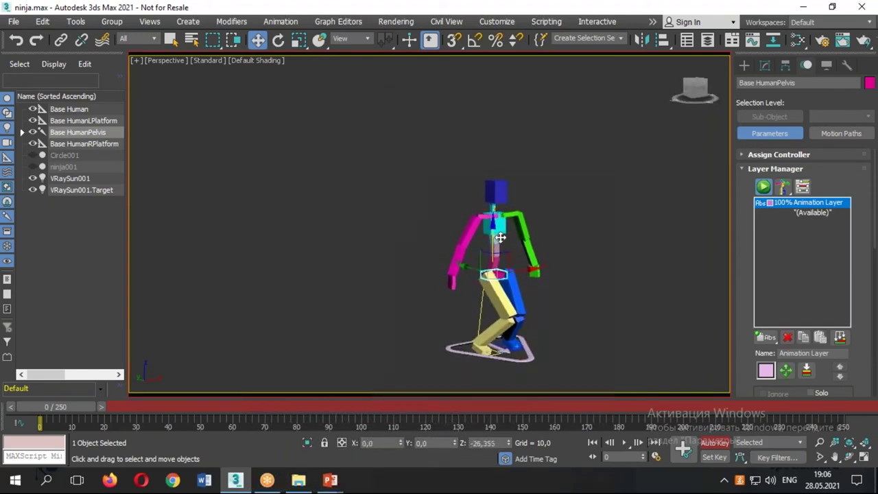
mouse_move(500, 237)
alt+middle_down()
mouse_move(492, 342)
mouse_move(569, 343)
mouse_move(470, 341)
alt+middle_up()
Move the right foot platform to bend the leg, then lower the pelvis further
click(492, 342)
drag(447, 357, 412, 337)
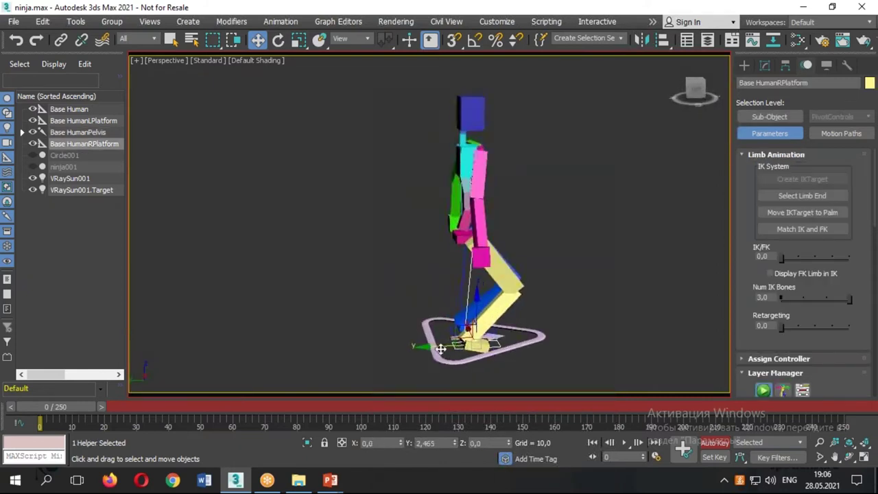
click(466, 232)
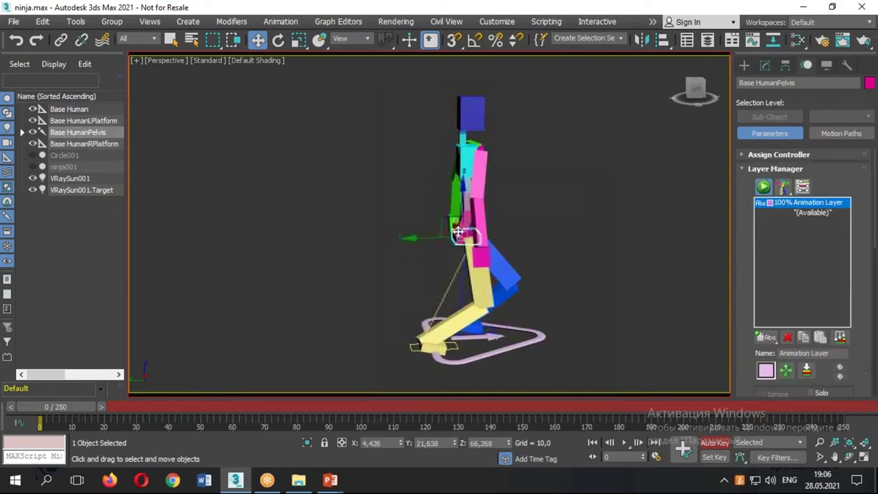
drag(464, 204, 471, 245)
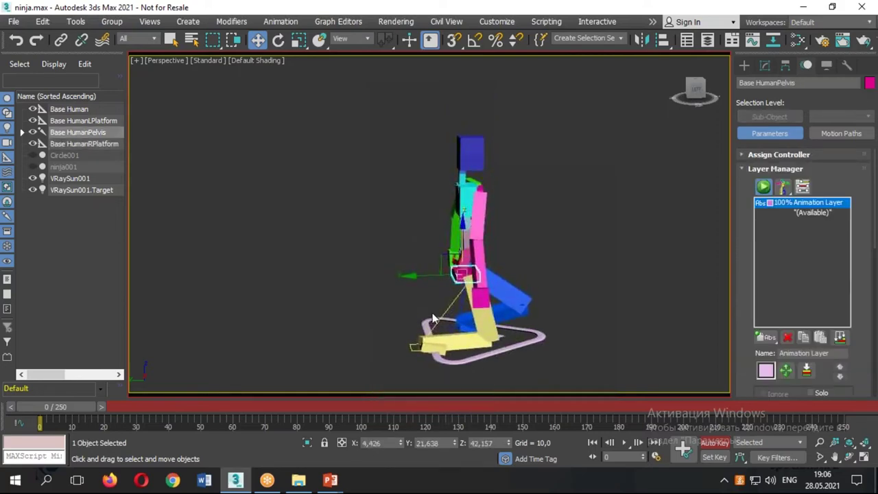
scroll(409, 350, up, 5)
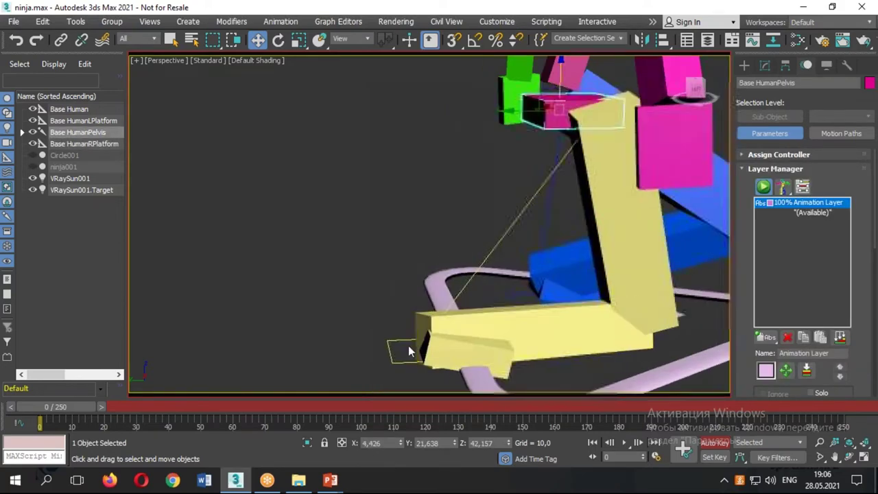
Rotate Base HumanRFoot around its vertical axis
click(459, 352)
key(e)
drag(414, 308, 511, 281)
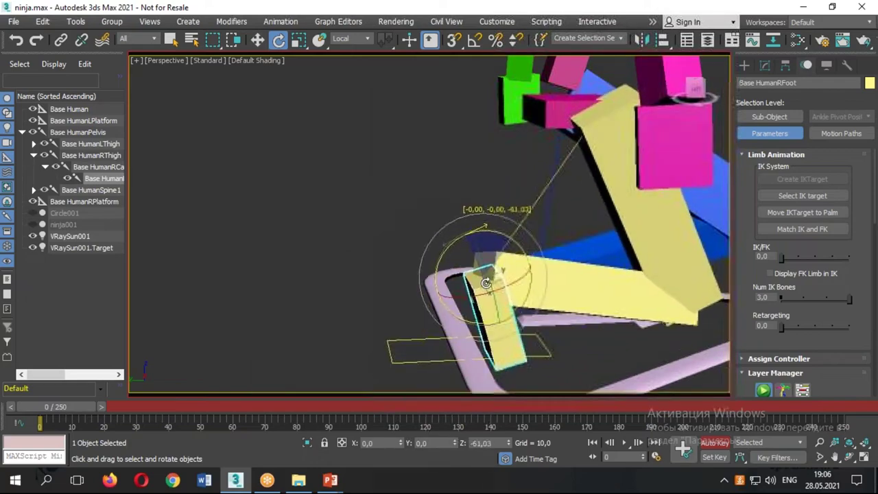
Rotate the right thigh upright and swing the left thigh into a bent pose
alt+middle_drag(511, 281, 393, 261)
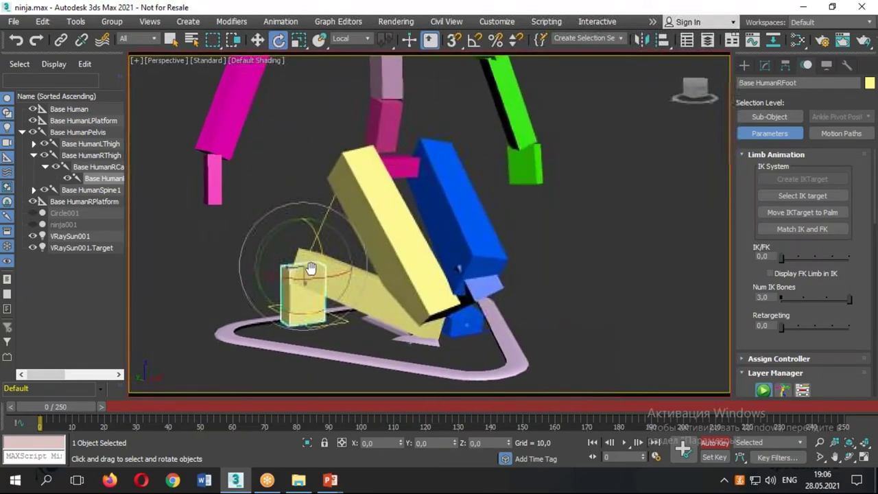
click(393, 261)
alt+middle_drag(393, 261, 389, 196)
mouse_move(389, 196)
mouse_down()
mouse_move(451, 252)
mouse_move(477, 256)
mouse_move(496, 204)
mouse_up()
alt+middle_drag(497, 203, 506, 196)
mouse_move(506, 196)
mouse_down()
mouse_move(503, 122)
mouse_move(507, 148)
mouse_up()
alt+middle_drag(507, 147, 656, 458)
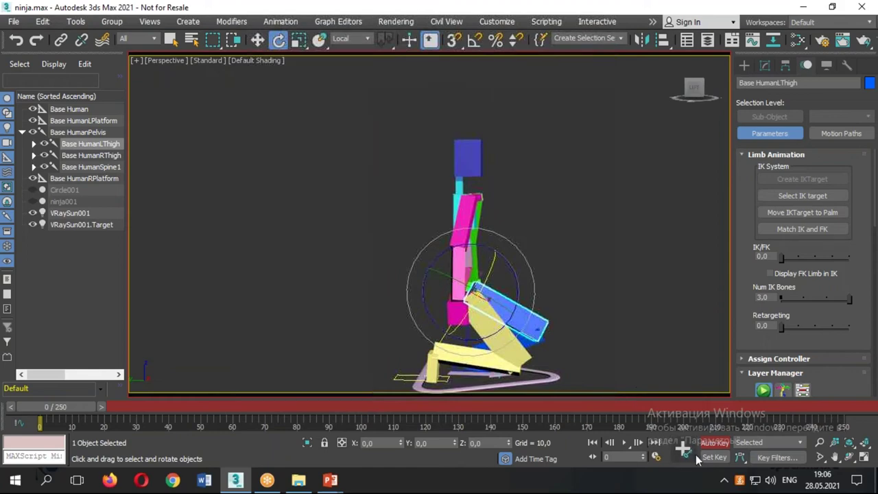
Preview the pose across the timeline, return to frame 0 and review the left thigh's parameters
drag(76, 412, 412, 412)
key(Home)
click(765, 65)
mouse_move(631, 252)
alt+middle_down()
mouse_move(470, 279)
mouse_move(485, 269)
mouse_move(364, 275)
mouse_move(304, 310)
mouse_move(398, 347)
mouse_move(503, 290)
mouse_move(483, 274)
alt+middle_up()
key(w)
scroll(485, 269, up, 2)
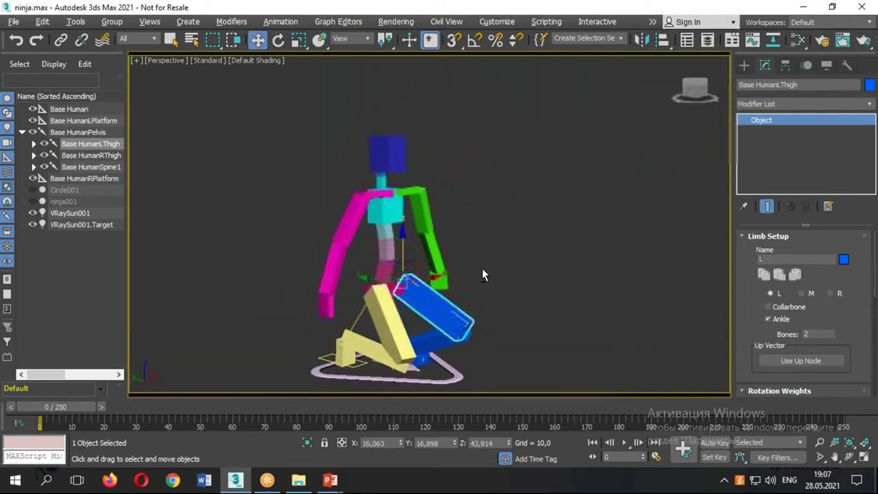
Select the Base Human root platform and scroll the Motion panel down to the Clip Manager rollout
scroll(739, 252, down, 5)
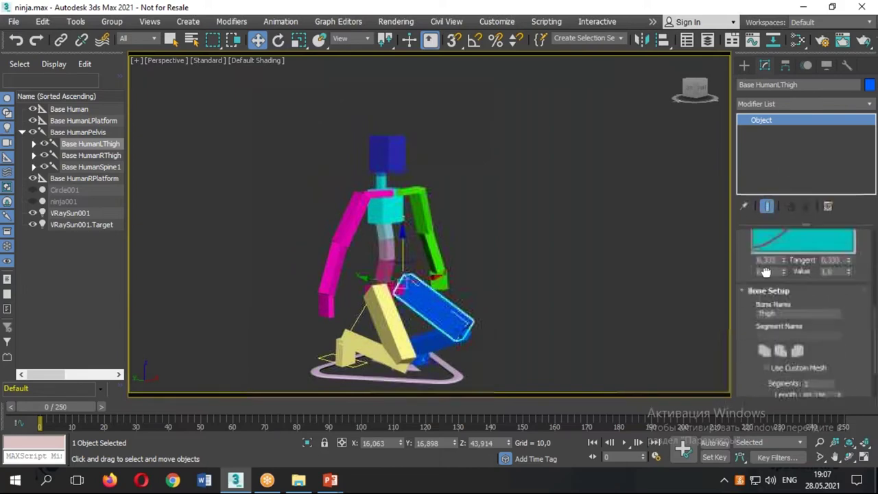
scroll(789, 274, up, 5)
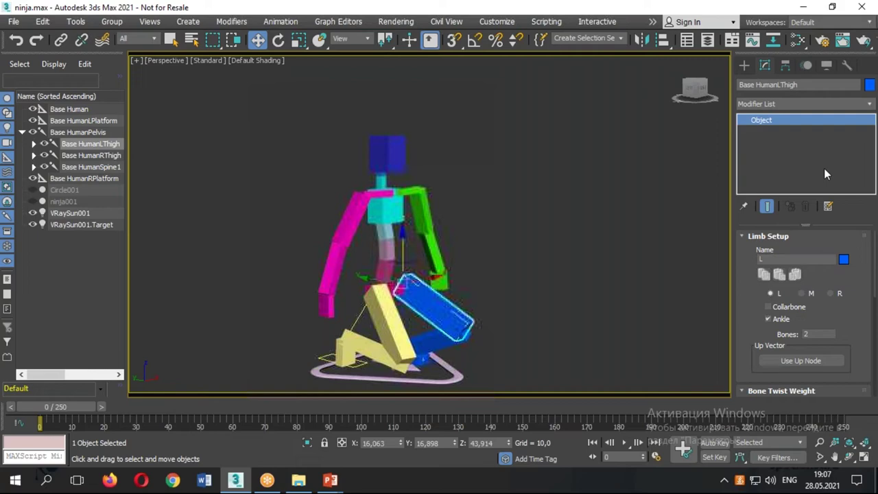
click(807, 65)
scroll(753, 261, down, 5)
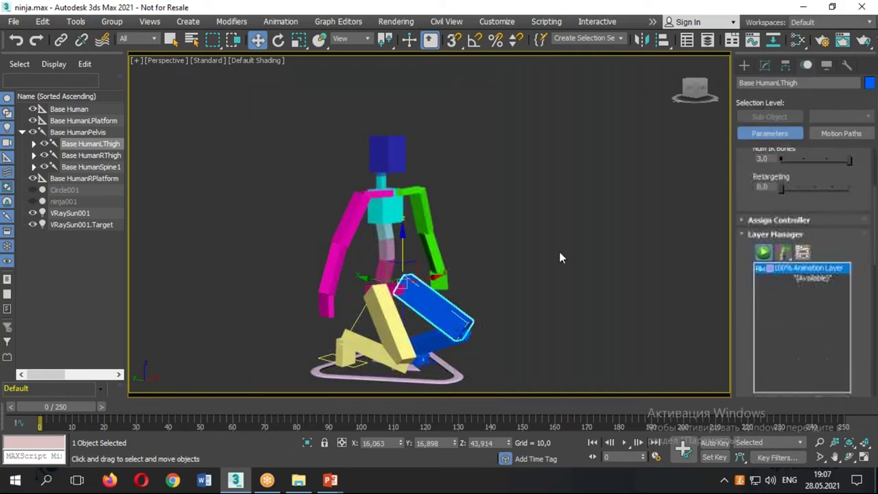
scroll(560, 252, down, 3)
scroll(750, 205, up, 5)
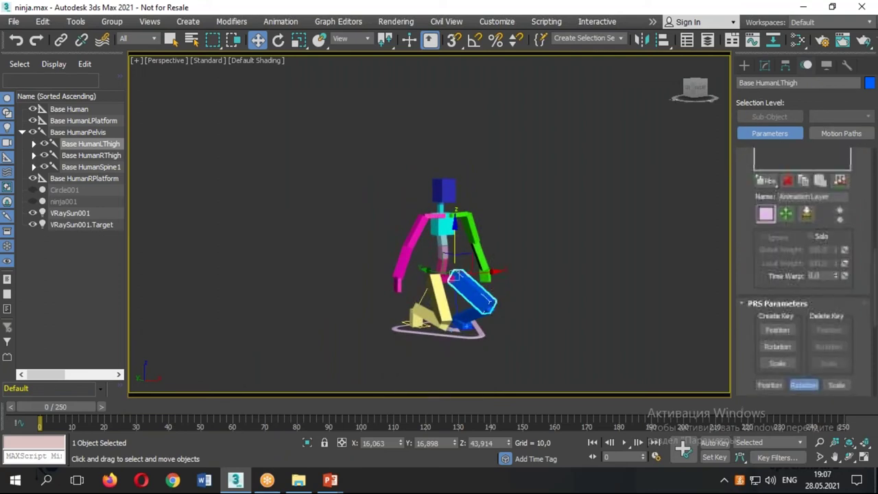
scroll(803, 275, down, 6)
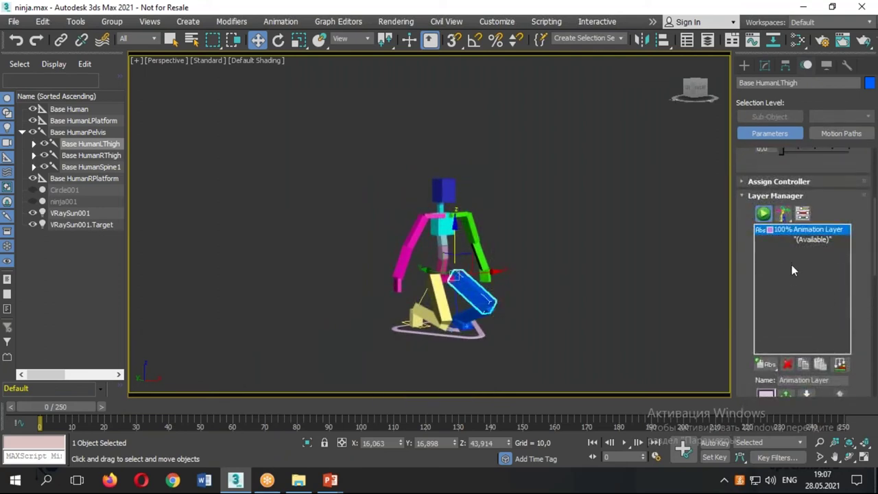
click(471, 337)
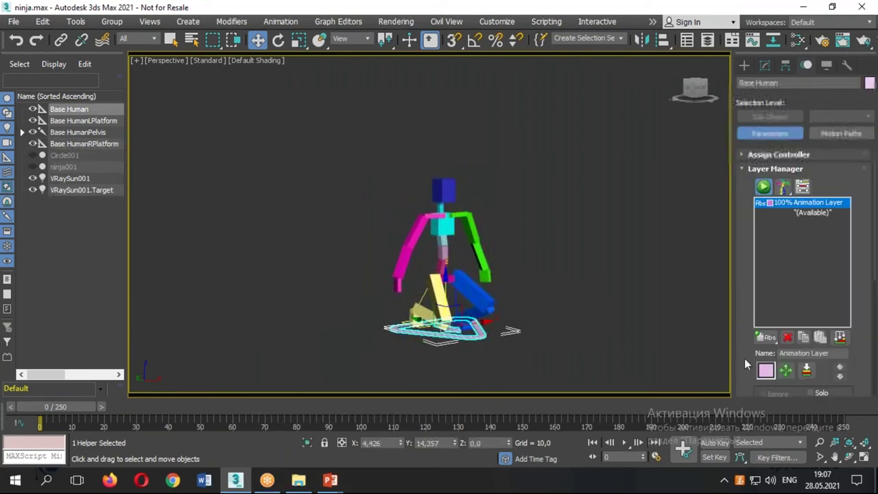
scroll(742, 345, down, 2)
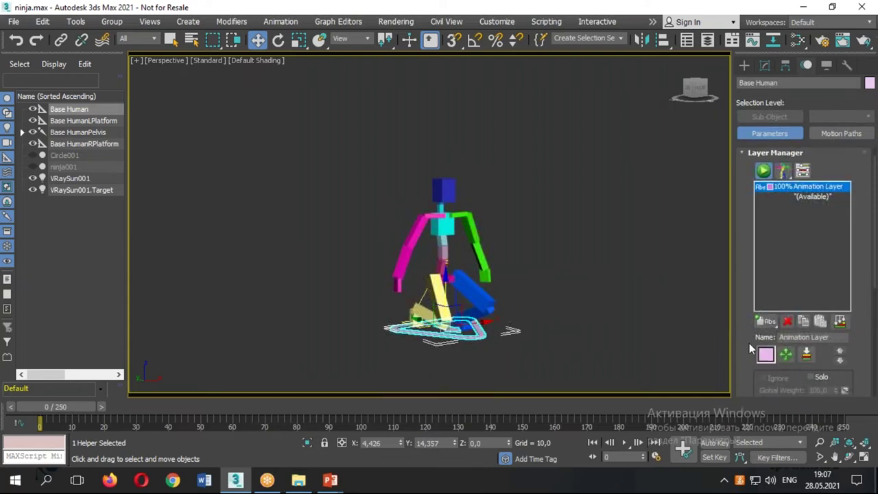
drag(749, 344, 748, 128)
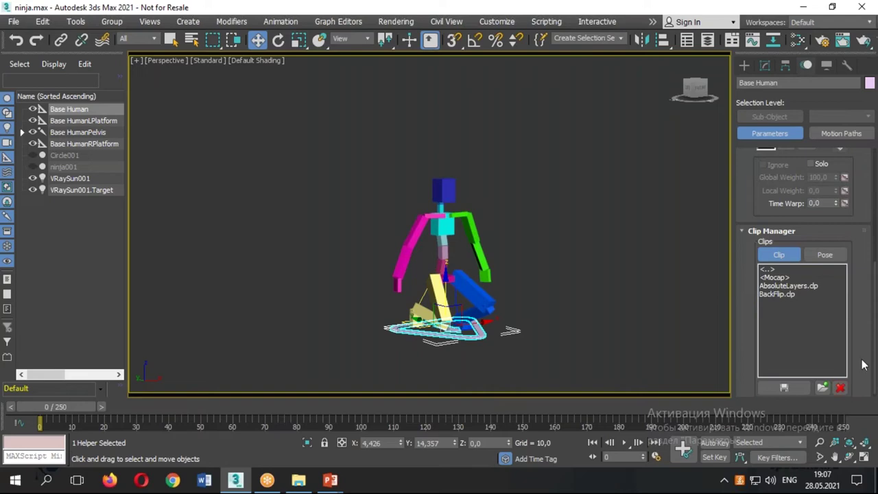
Browse the Clip Manager's Load dialog to C: > master class > example > mocap > Drunken adults
click(820, 386)
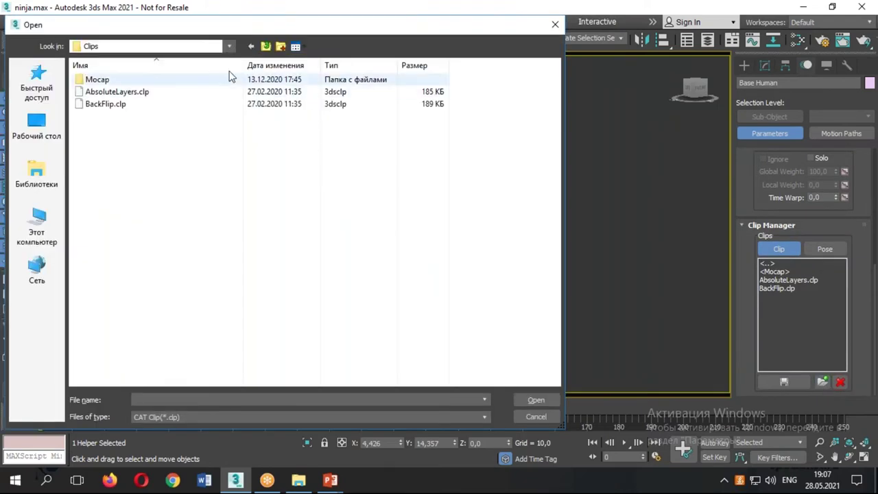
drag(216, 27, 408, 76)
click(337, 98)
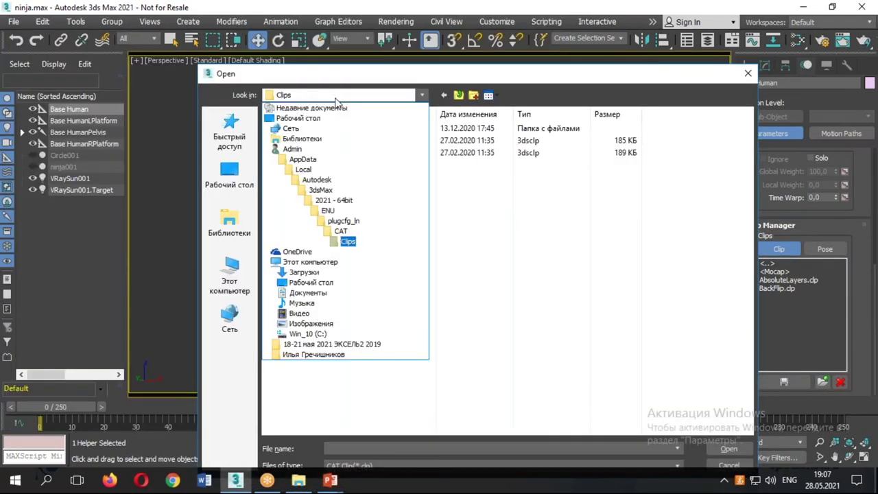
click(324, 333)
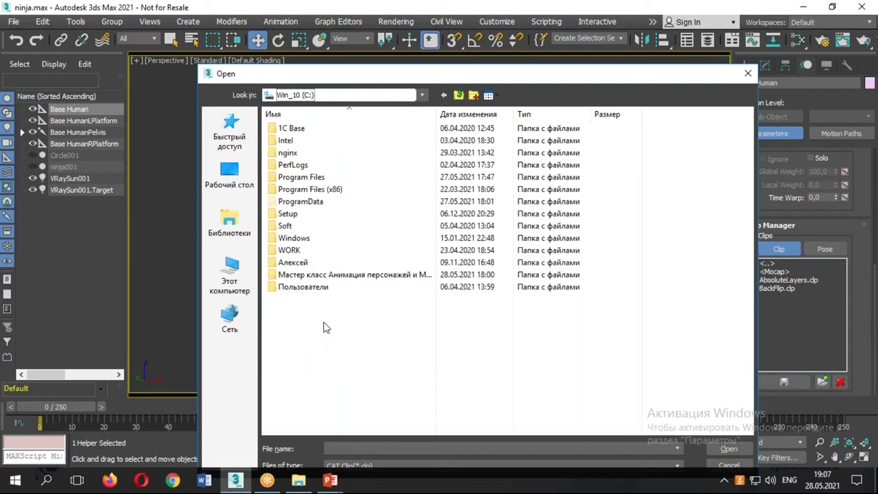
double_click(349, 274)
double_click(296, 130)
double_click(303, 147)
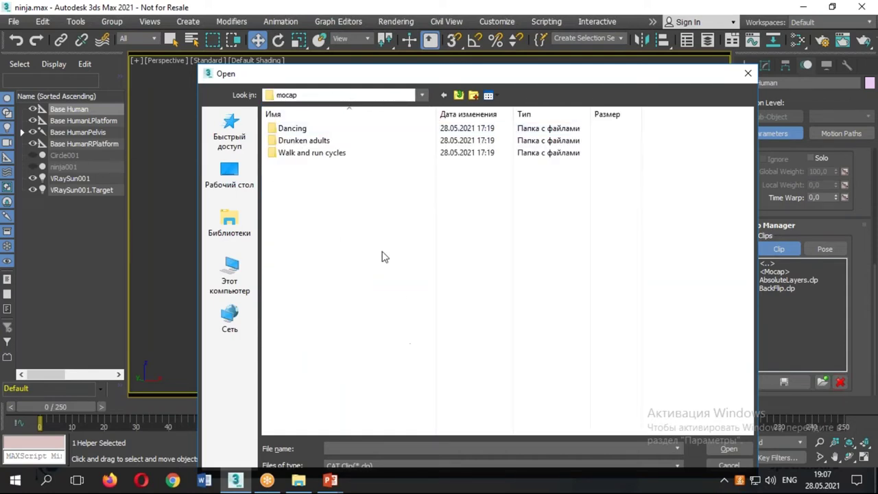
double_click(283, 142)
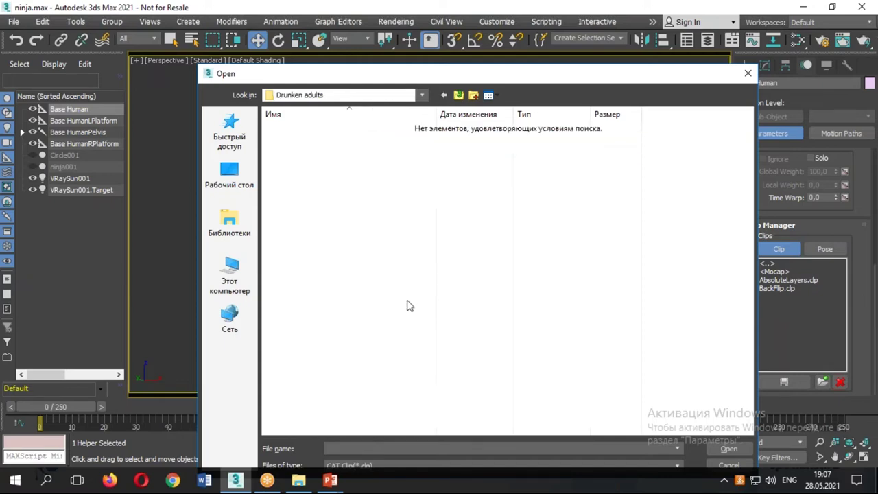
drag(407, 66, 412, 133)
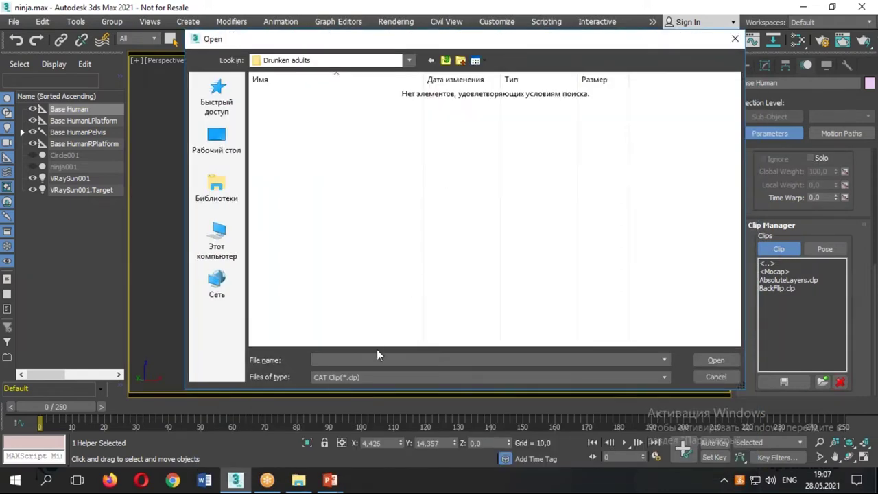
Set Files of type to All Files and open NTSC_drunk_walk.bip
click(354, 379)
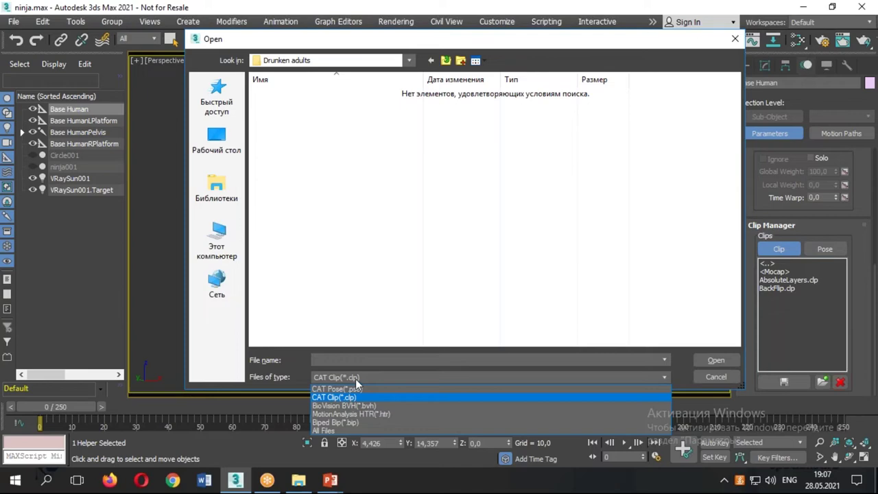
click(323, 430)
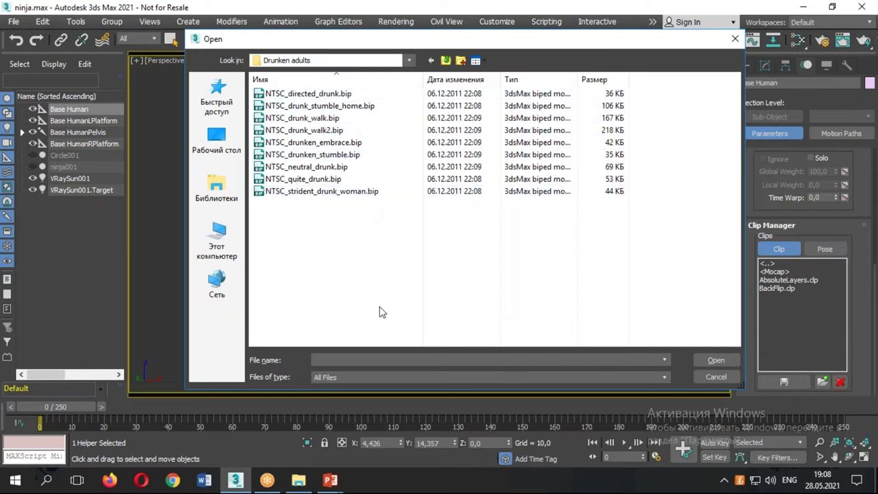
click(304, 120)
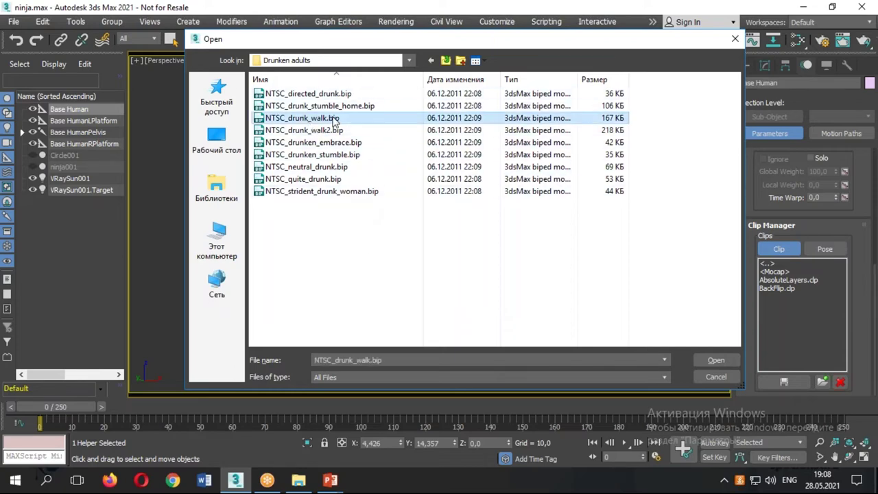
double_click(302, 120)
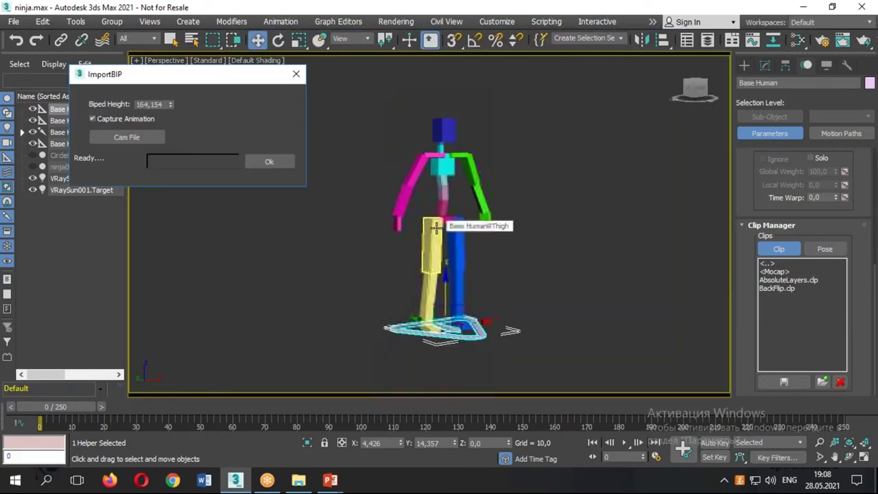
Confirm the ImportBIP dialog and preview the imported walk up to frame 118, then return to frame 0
click(280, 166)
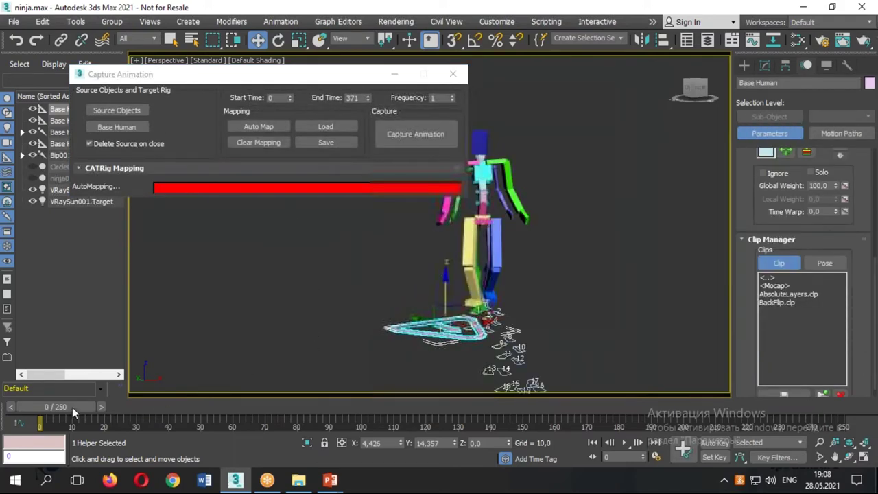
alt+middle_drag(336, 307, 384, 295)
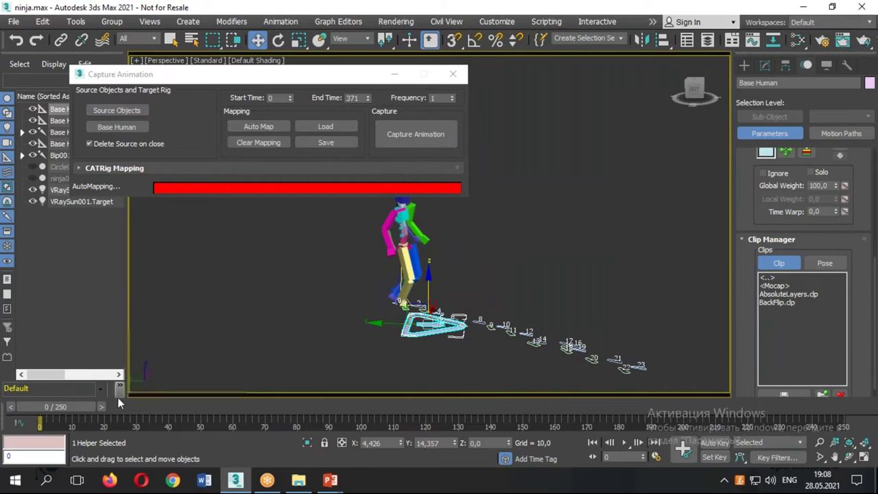
mouse_move(79, 408)
mouse_down()
mouse_move(826, 411)
mouse_move(635, 407)
mouse_up()
drag(402, 446, 4, 453)
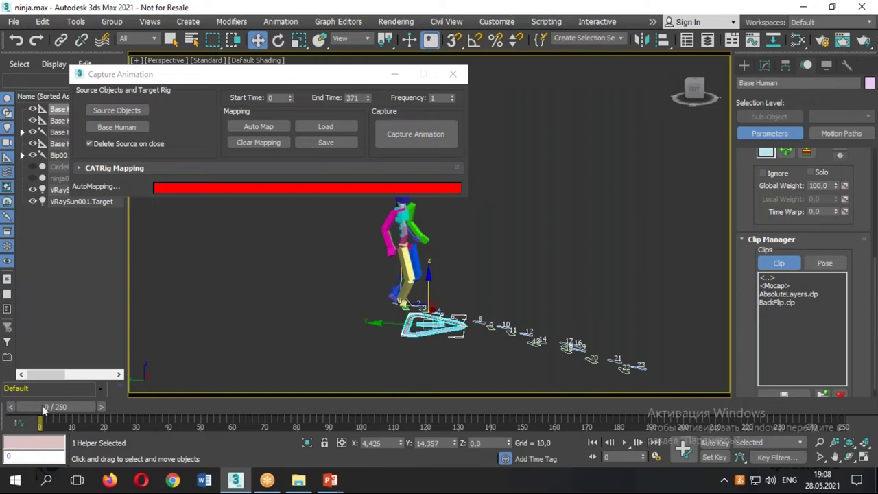
Capture the drunk walk onto the CAT rig, delete the source biped, and preview from frame 0
click(416, 135)
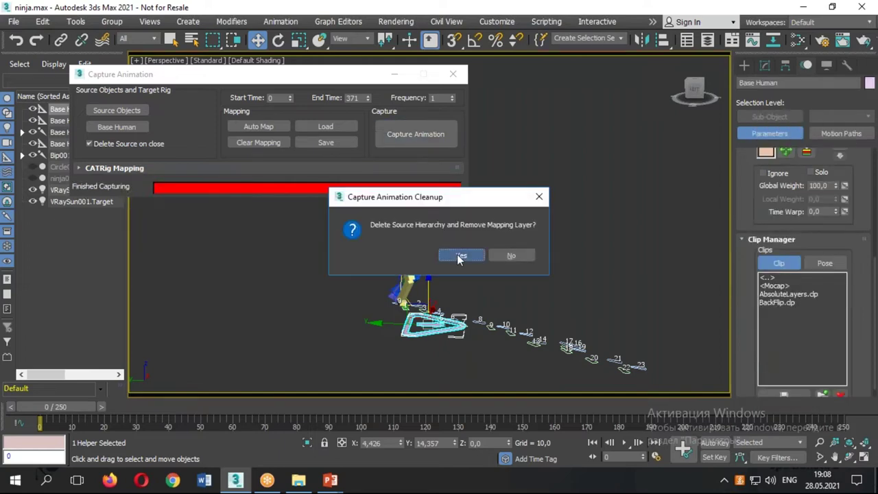
click(460, 256)
drag(68, 407, 352, 415)
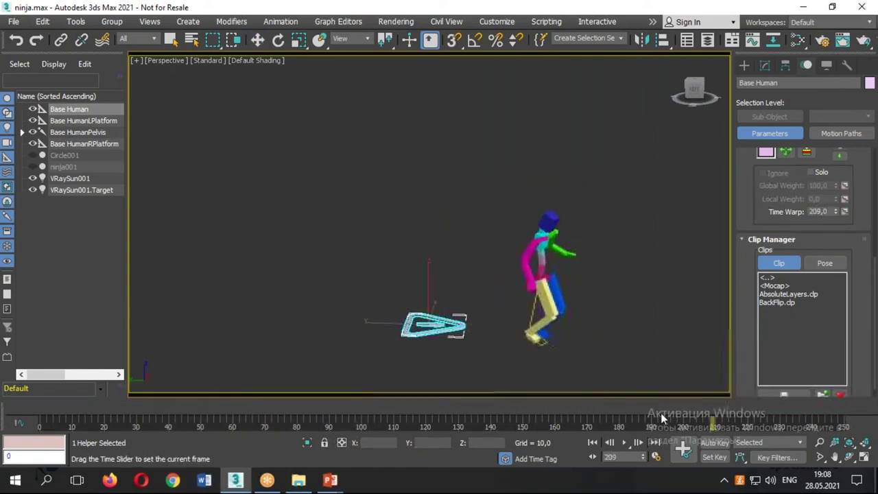
key(Home)
Select CollapsedLayer in the Base Human layer list and rename it 'druk walk'
key(w)
scroll(439, 323, up, 3)
scroll(445, 319, up, 3)
scroll(451, 318, up, 2)
alt+middle_drag(450, 320, 386, 318)
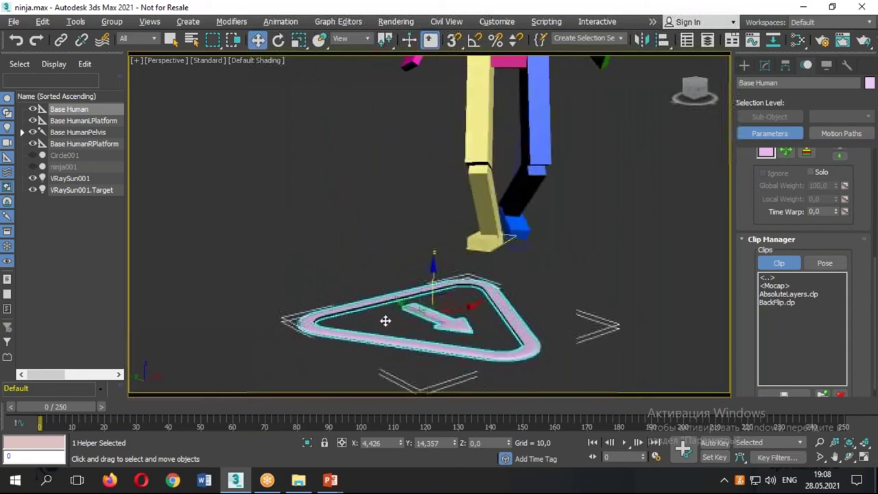
scroll(483, 273, down, 3)
scroll(496, 295, up, 2)
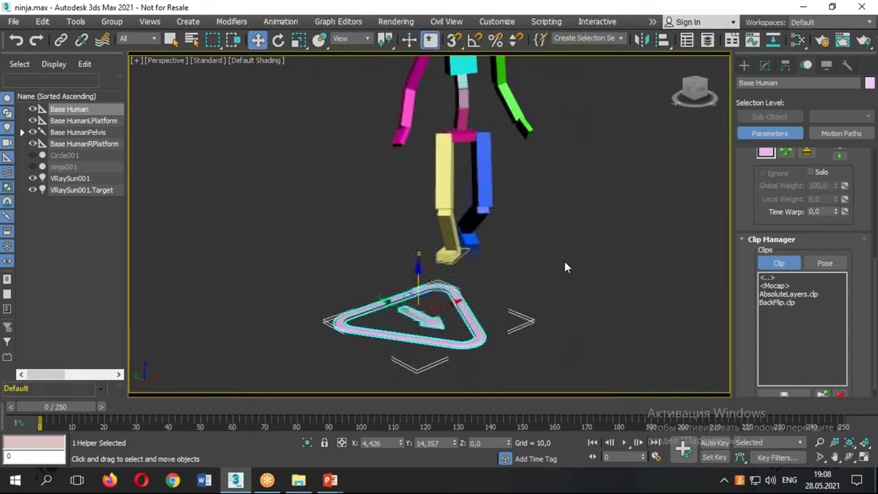
scroll(744, 193, up, 5)
click(807, 165)
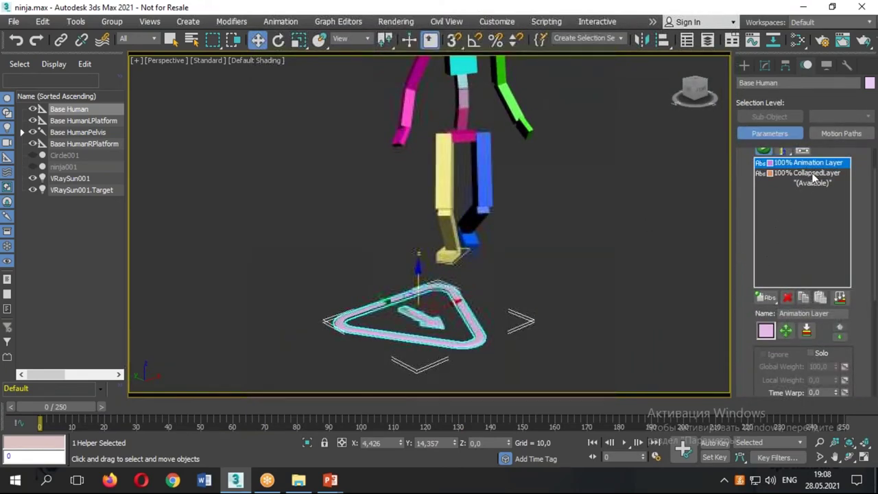
click(814, 173)
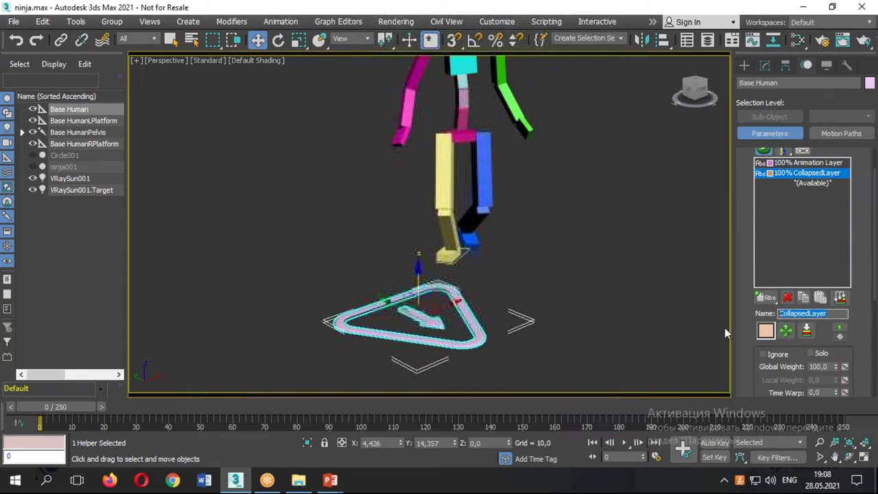
text(druk walk)
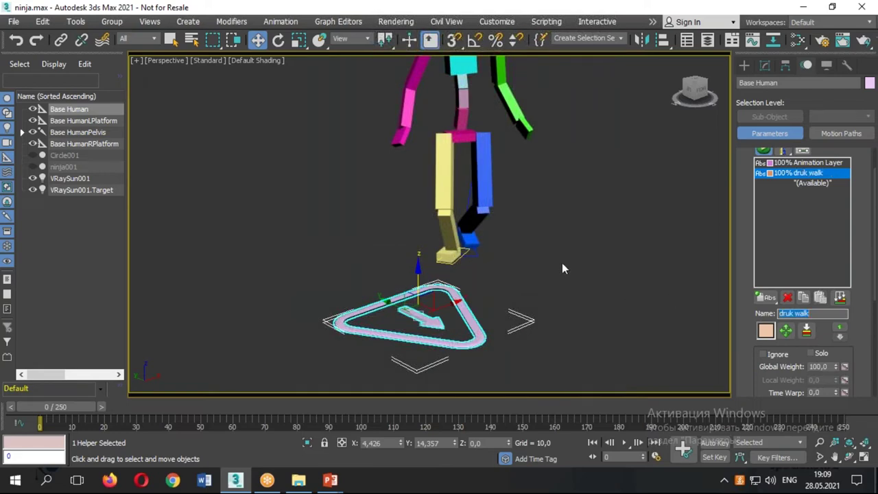
scroll(562, 269, down, 3)
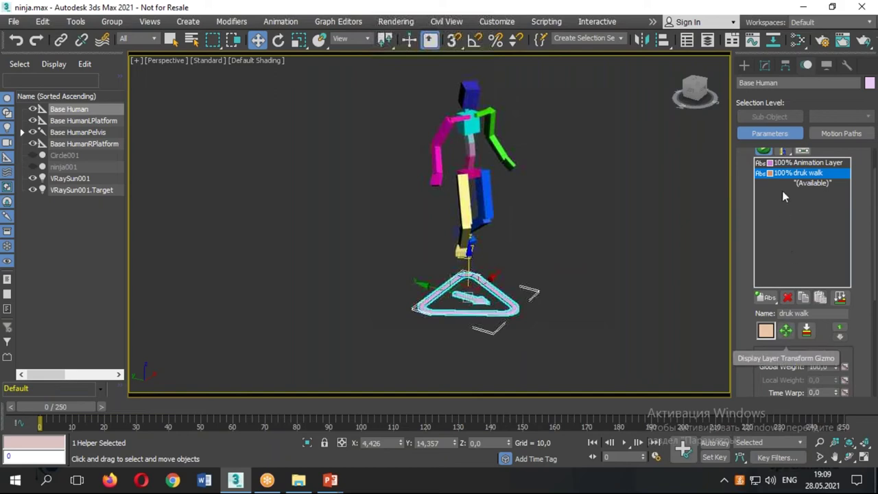
Display the druk walk layer's transform gizmo, move it onto the platform, lower and rotate it
click(787, 331)
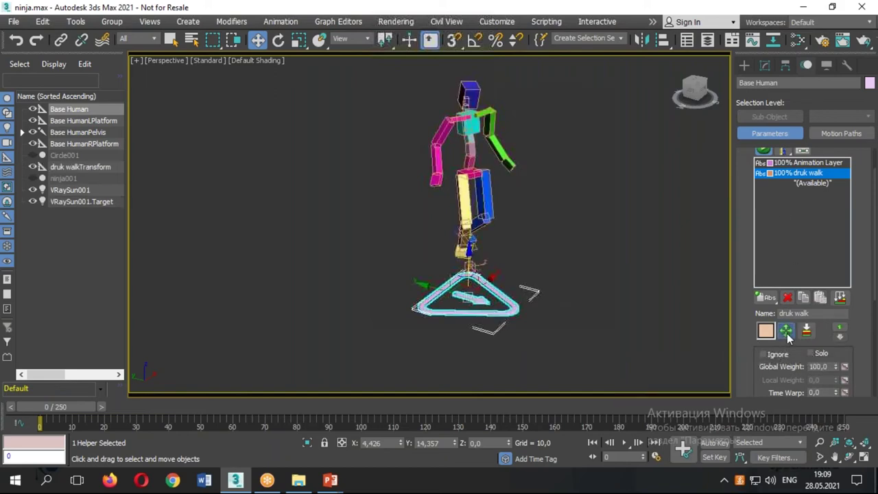
drag(468, 278, 519, 269)
mouse_move(519, 269)
alt+middle_down()
mouse_move(533, 280)
mouse_move(520, 268)
mouse_move(539, 271)
alt+middle_up()
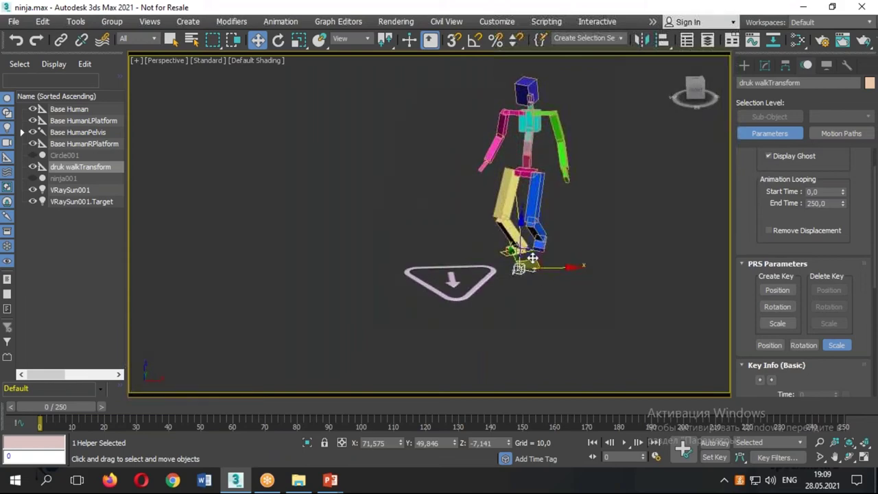
drag(533, 258, 400, 307)
mouse_move(400, 307)
alt+middle_down()
mouse_move(529, 307)
mouse_move(514, 284)
alt+middle_up()
scroll(451, 279, up, 3)
mouse_move(454, 263)
mouse_down()
mouse_move(457, 304)
mouse_move(450, 293)
mouse_move(460, 309)
mouse_move(529, 312)
mouse_move(444, 326)
mouse_move(455, 295)
mouse_move(308, 394)
mouse_up()
key(e)
key(w)
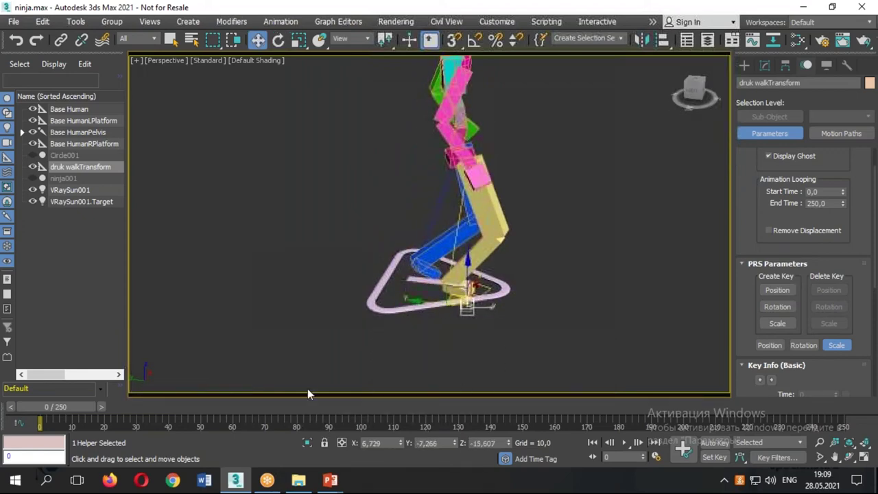
mouse_move(56, 407)
mouse_down()
mouse_move(799, 407)
mouse_move(3, 423)
mouse_up()
Reselect the Base Human rig and turn off the layer transform gizmo in the Motion panel
click(765, 66)
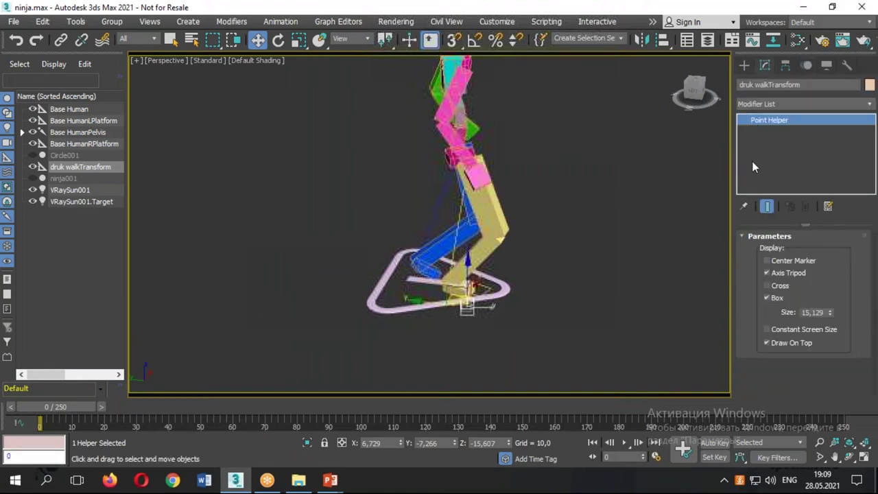
click(506, 290)
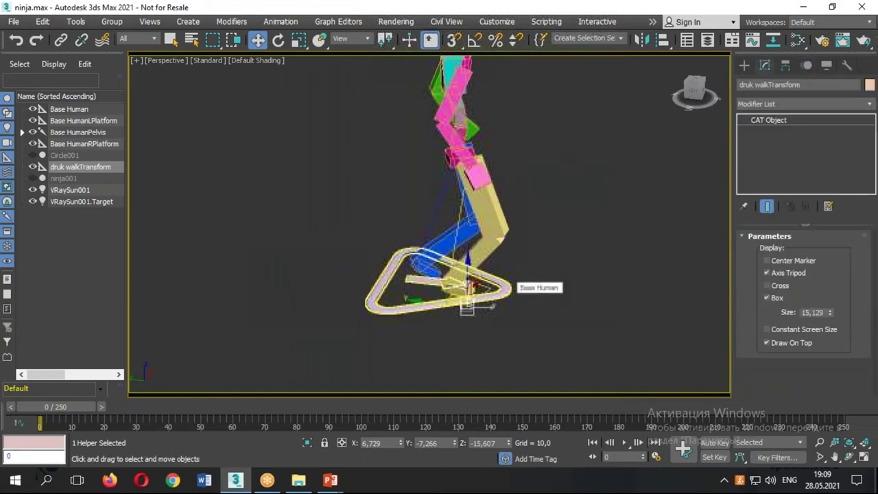
scroll(765, 380, down, 2)
scroll(765, 380, down, 2)
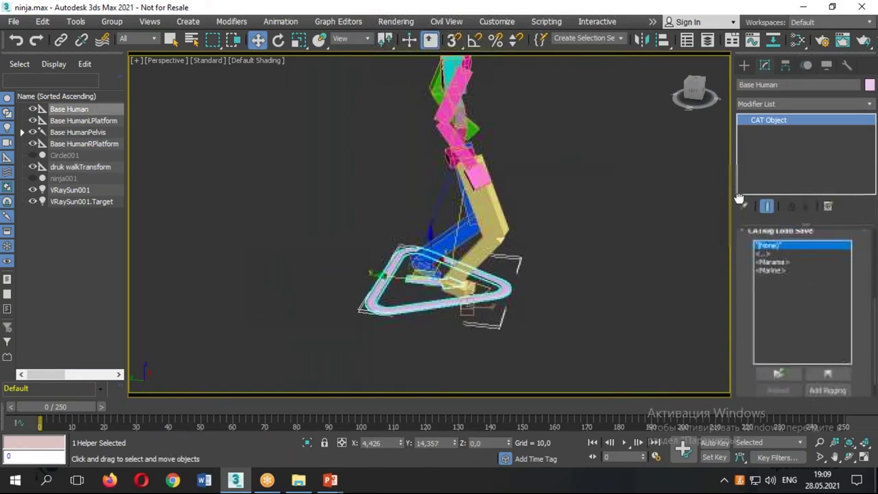
scroll(765, 381, up, 4)
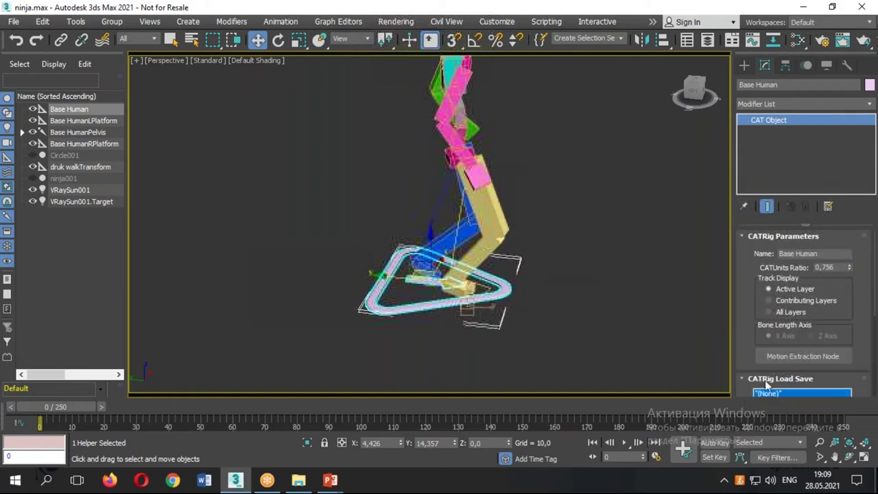
click(807, 65)
scroll(789, 323, down, 1)
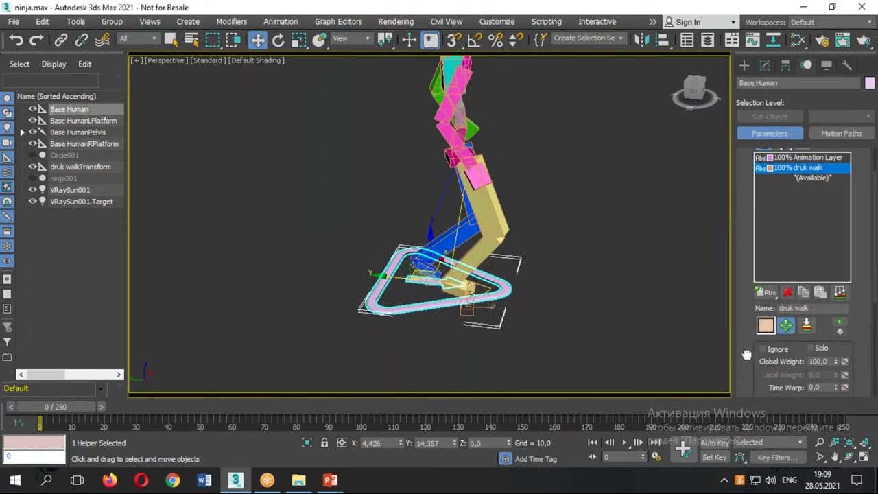
click(786, 330)
scroll(782, 322, down, 3)
scroll(762, 288, down, 1)
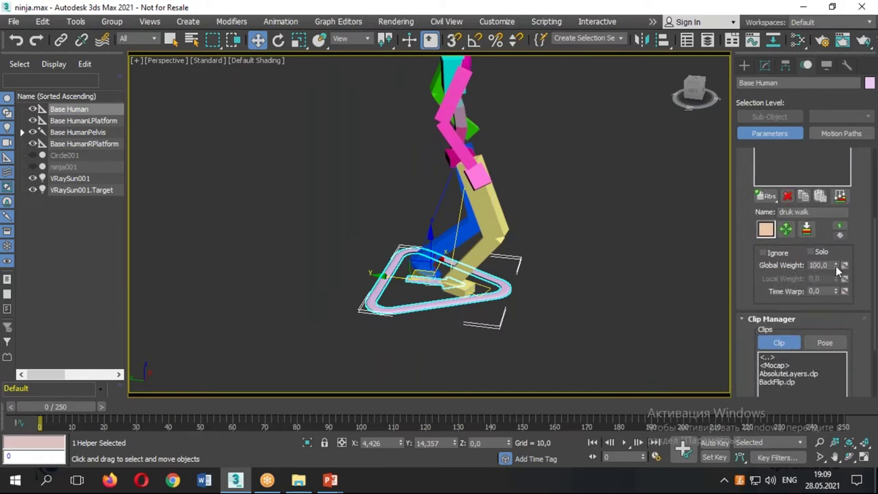
Key the druk walk Global Weight at 0 on frame 0 and 100 on frame 10 with Auto Key
right_click(836, 268)
drag(836, 268, 840, 214)
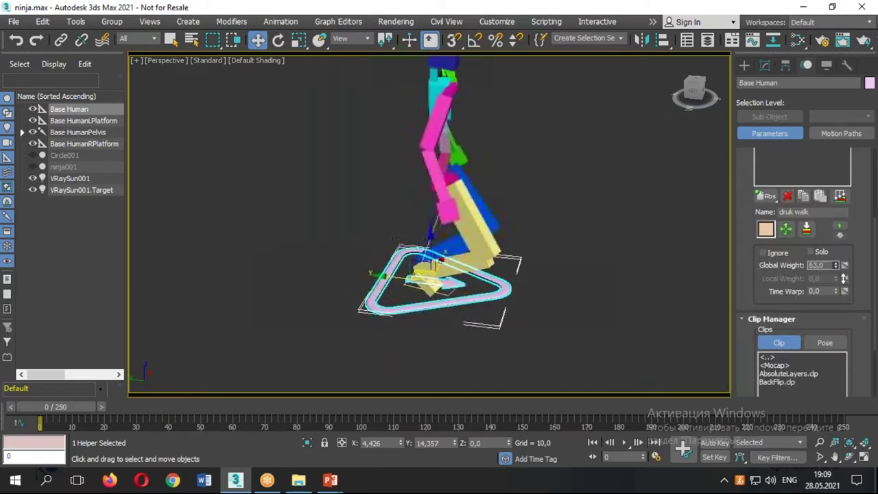
drag(840, 215, 841, 223)
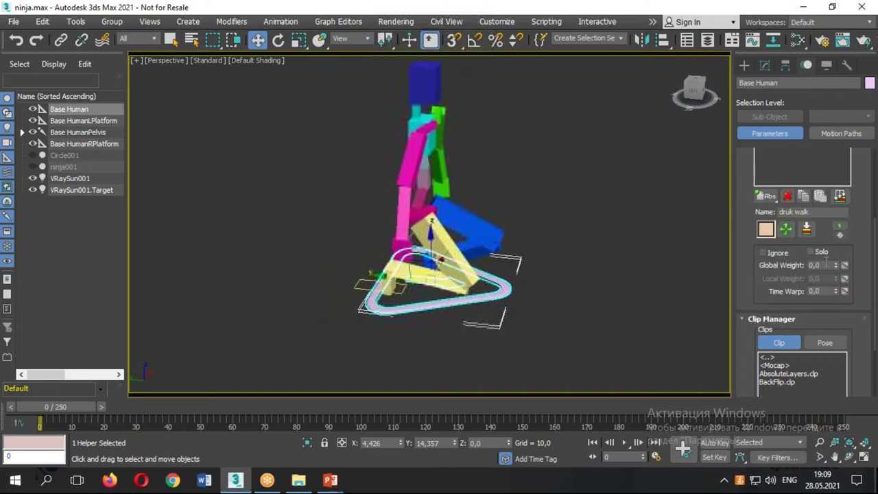
click(724, 445)
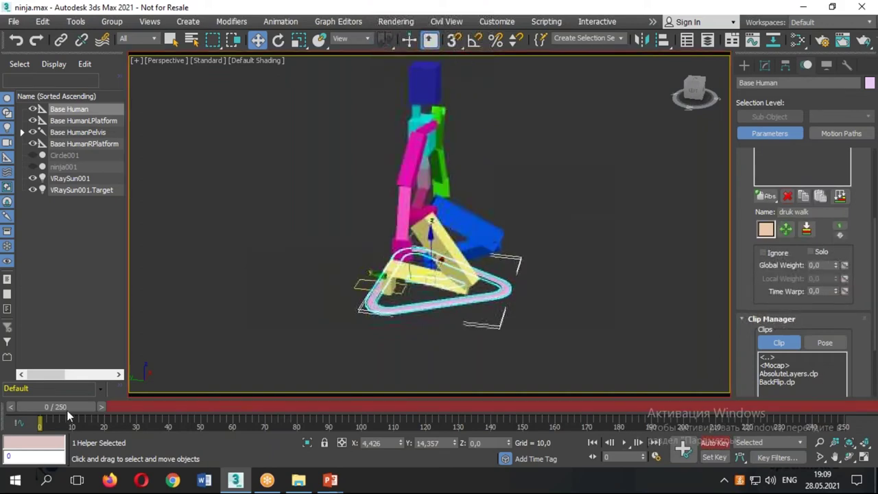
drag(67, 410, 96, 409)
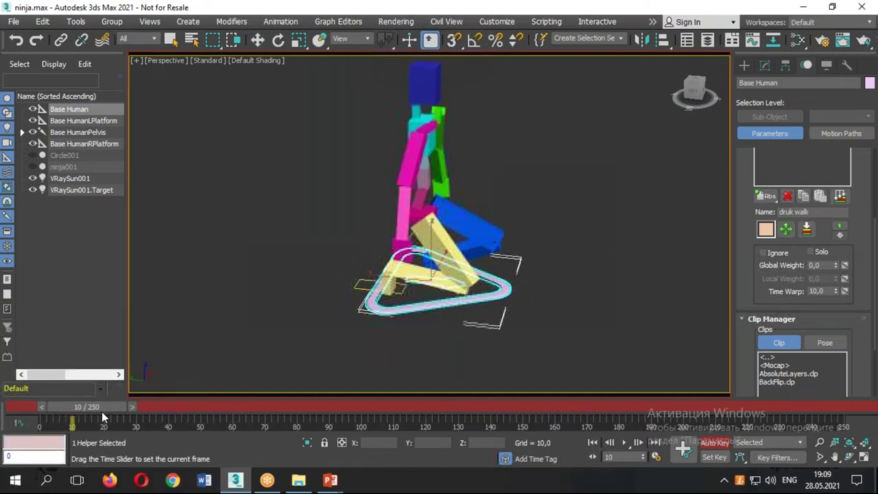
key(w)
drag(834, 266, 834, 172)
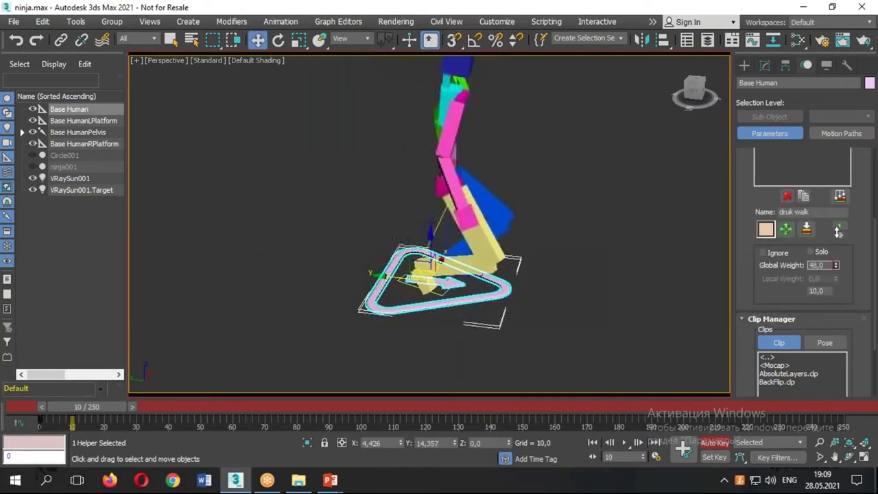
click(714, 442)
mouse_move(121, 413)
mouse_down()
mouse_move(46, 411)
mouse_move(103, 415)
mouse_up()
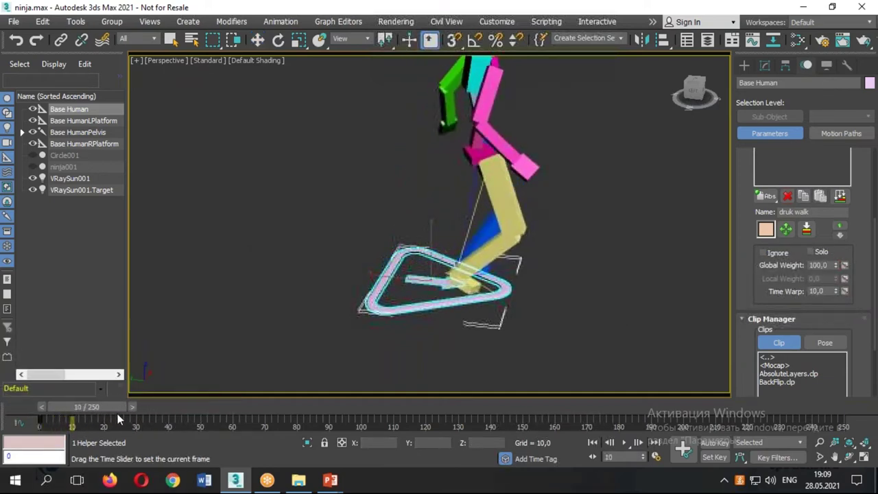
Scrub through frames 100-127 to review the blended walk and recentre the view on the rig
key(w)
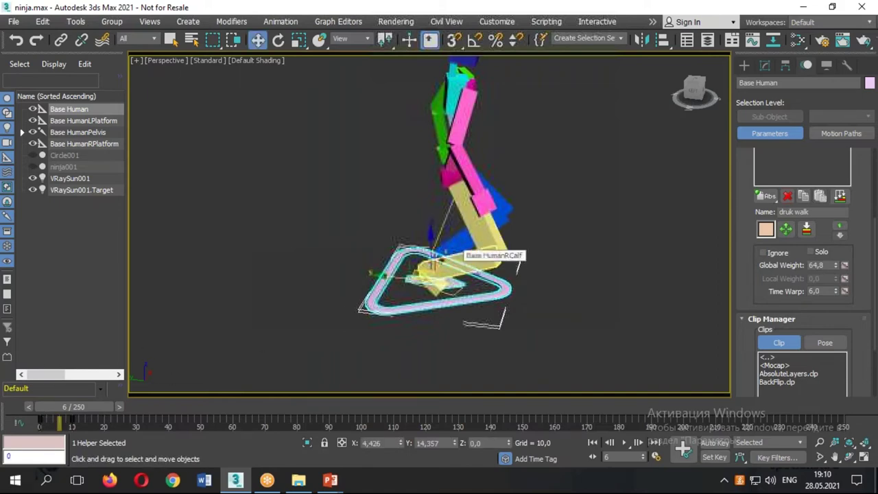
mouse_move(89, 409)
mouse_down()
mouse_move(426, 391)
mouse_move(479, 396)
mouse_up()
scroll(574, 304, down, 3)
middle_drag(575, 304, 506, 308)
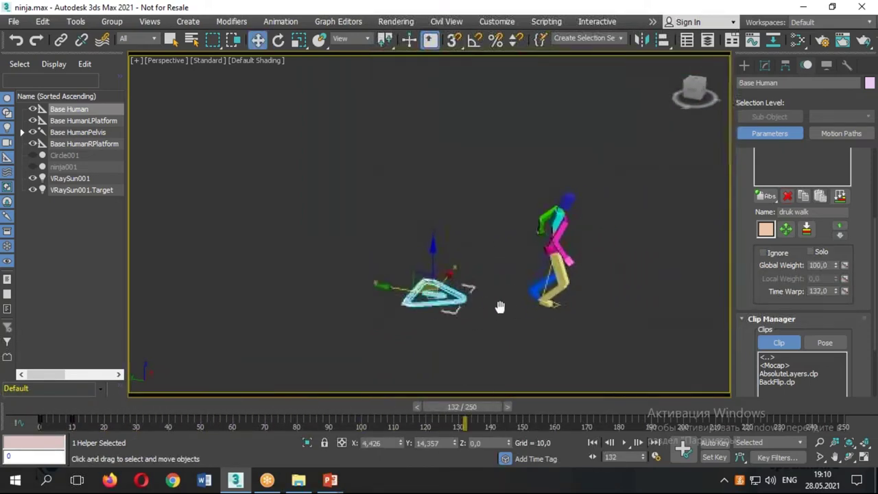
drag(431, 409, 364, 408)
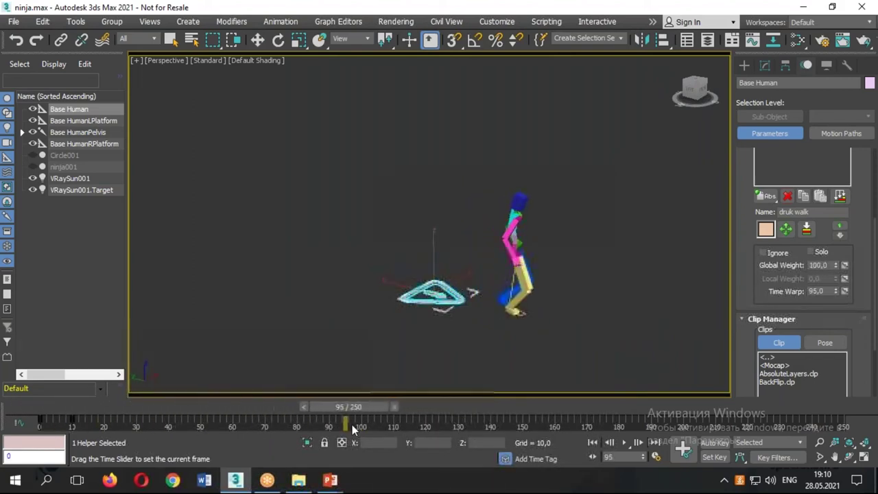
key(w)
scroll(550, 330, up, 2)
scroll(494, 329, up, 3)
mouse_move(494, 330)
middle_down()
mouse_move(525, 329)
mouse_move(511, 354)
middle_up()
scroll(602, 306, down, 2)
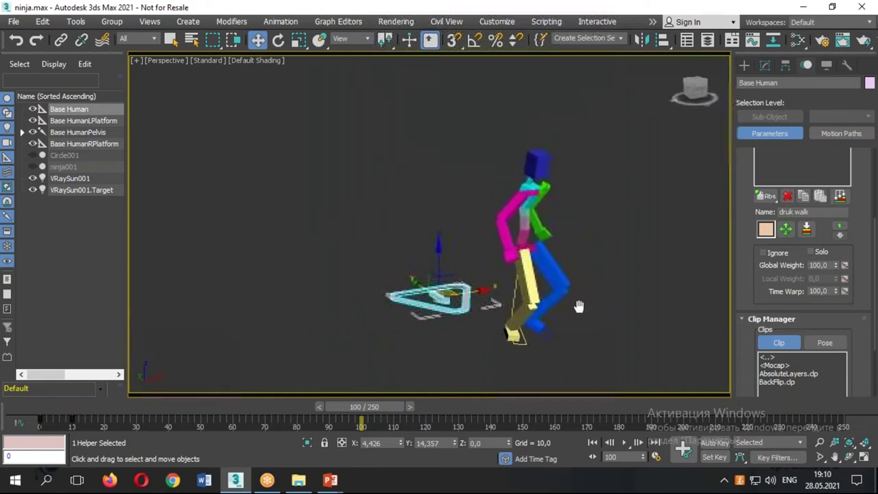
mouse_move(761, 276)
mouse_down()
mouse_move(753, 384)
mouse_move(753, 371)
mouse_up()
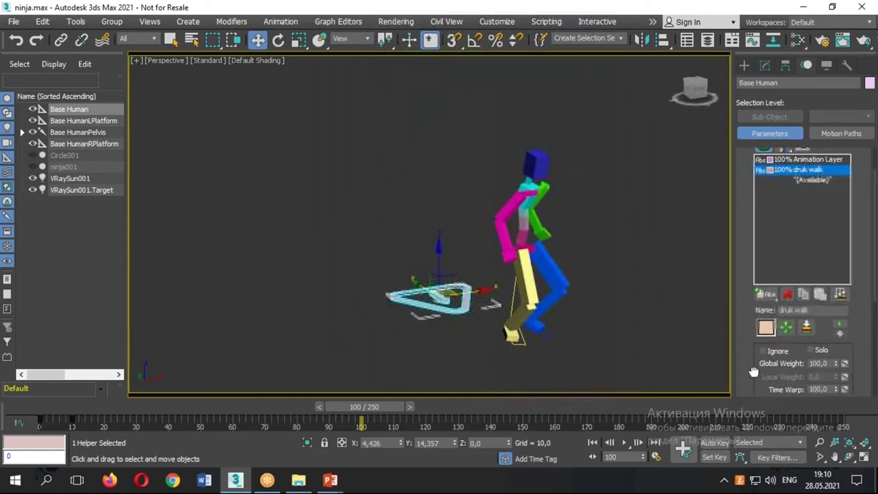
drag(753, 371, 755, 179)
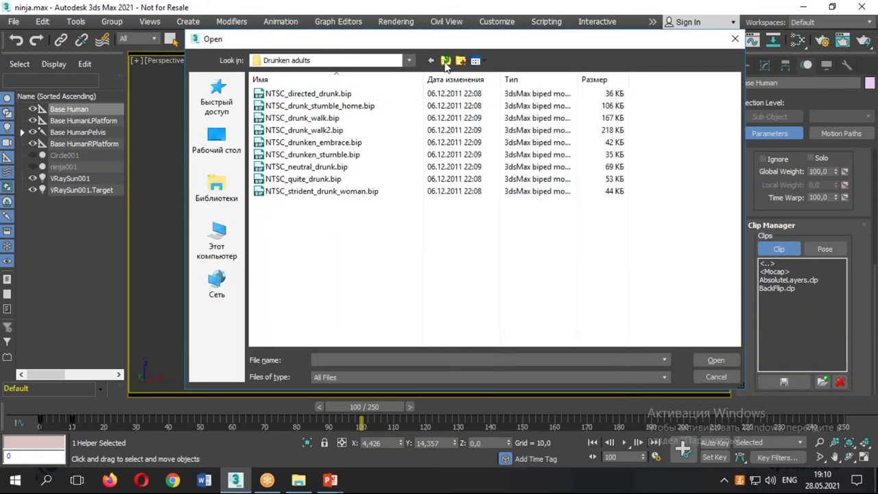
Open NTSC_dancing2.bip from the mocap Dancing folder
click(443, 62)
double_click(307, 118)
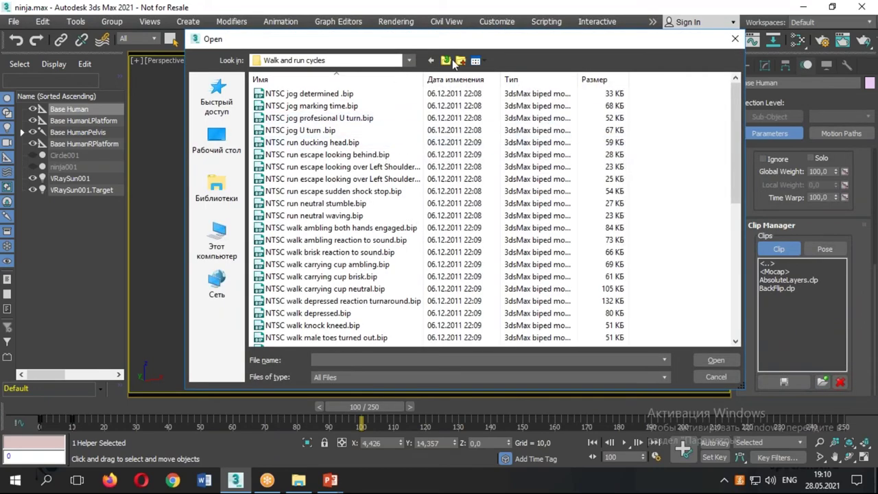
click(446, 61)
double_click(291, 92)
click(266, 108)
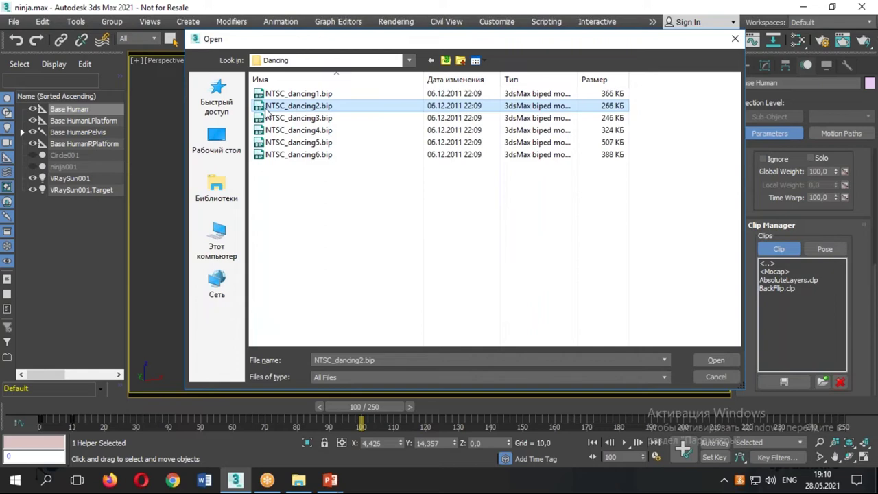
double_click(311, 111)
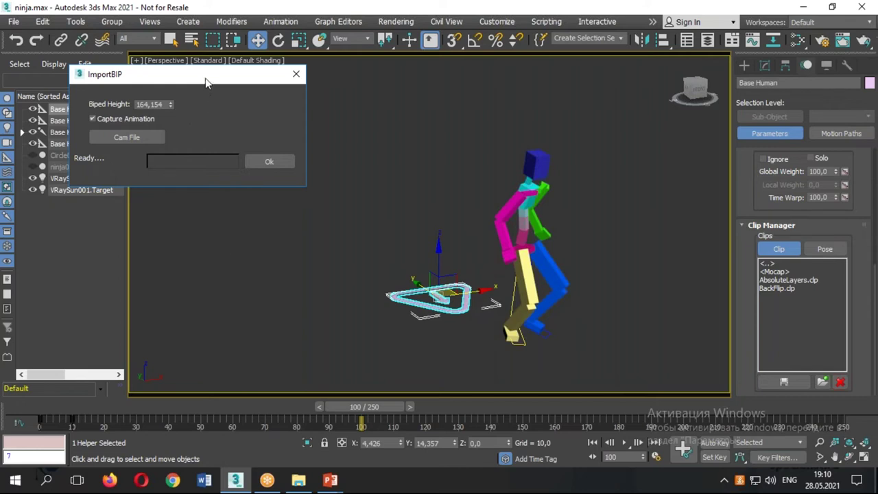
Confirm the BIP import, delete the source skeleton after capture, and scrub to preview
drag(206, 83, 214, 87)
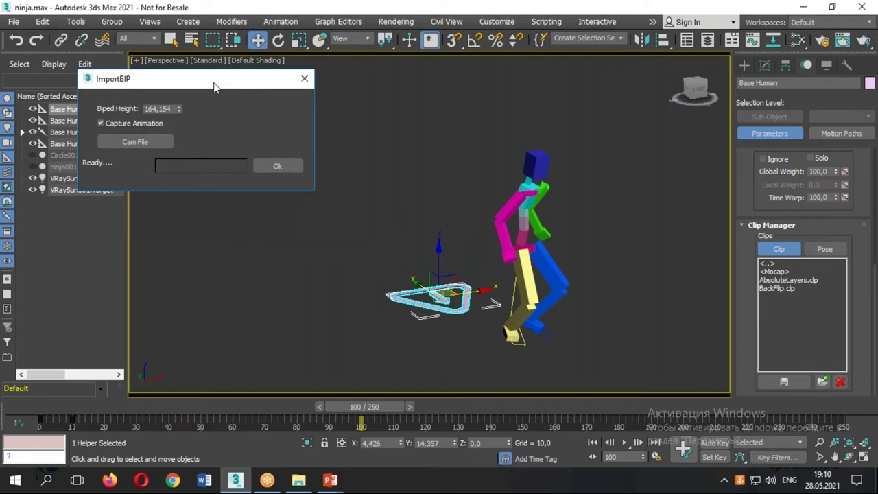
click(286, 167)
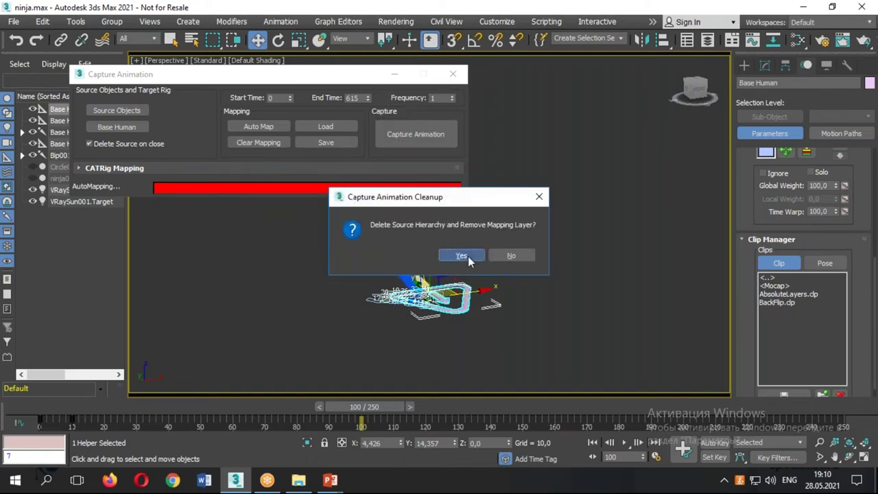
click(462, 255)
drag(374, 409, 376, 408)
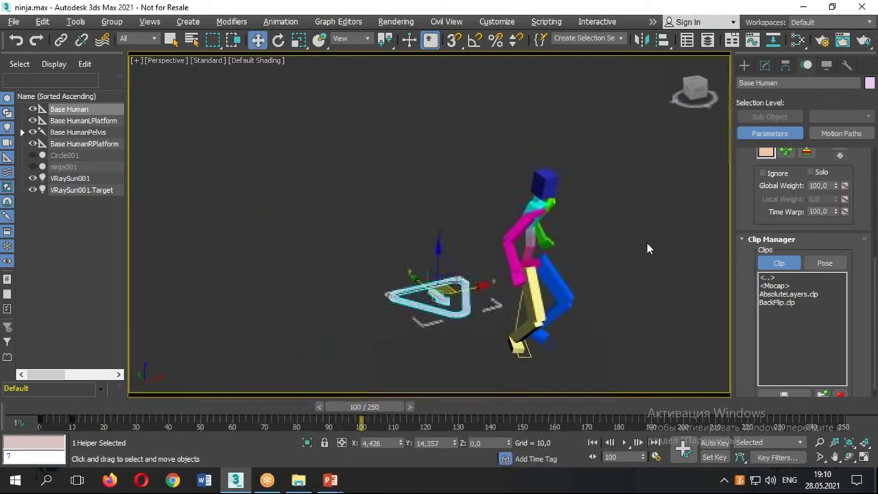
scroll(750, 257, down, 1)
Draw a circle shape on the ground around the rig's feet
click(744, 65)
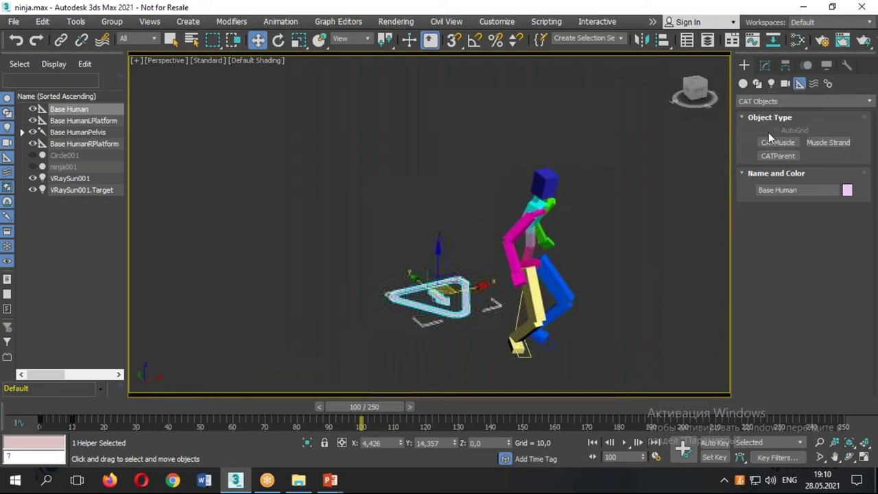
click(757, 83)
click(778, 166)
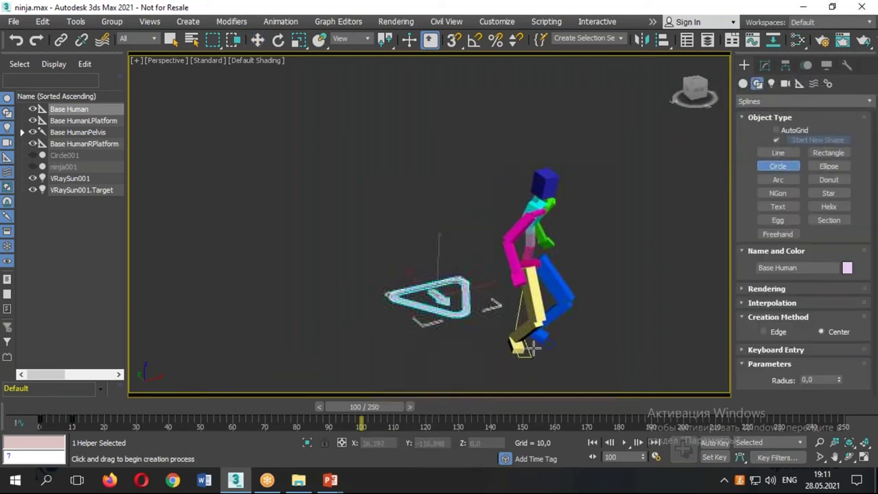
drag(536, 350, 561, 358)
right_click(586, 324)
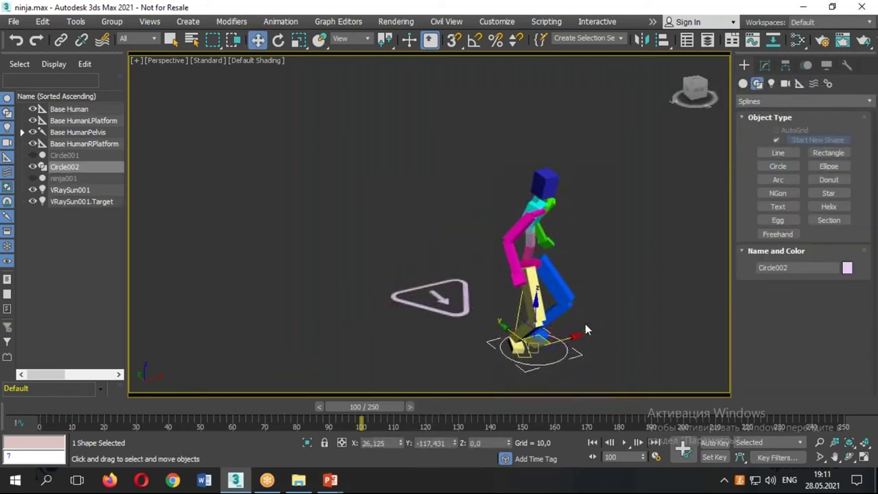
Select the Base Human rig and bring up its Motion panel clip manager
click(460, 310)
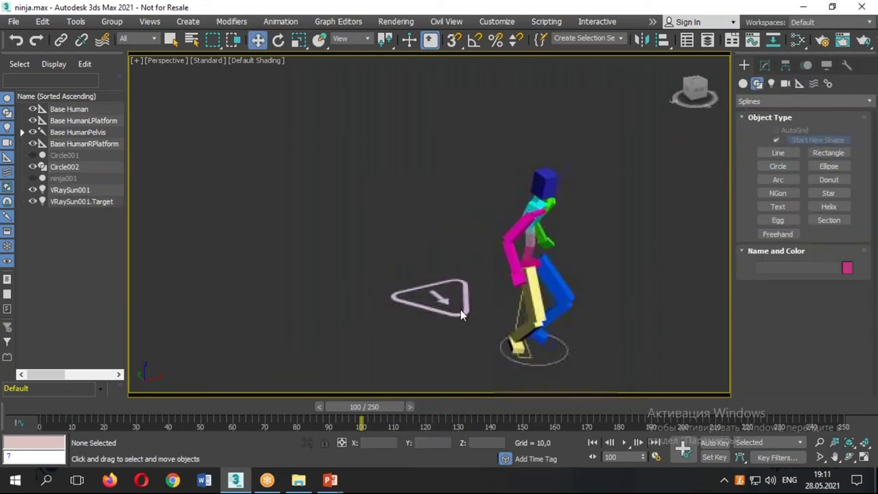
click(766, 65)
scroll(796, 206, down, 3)
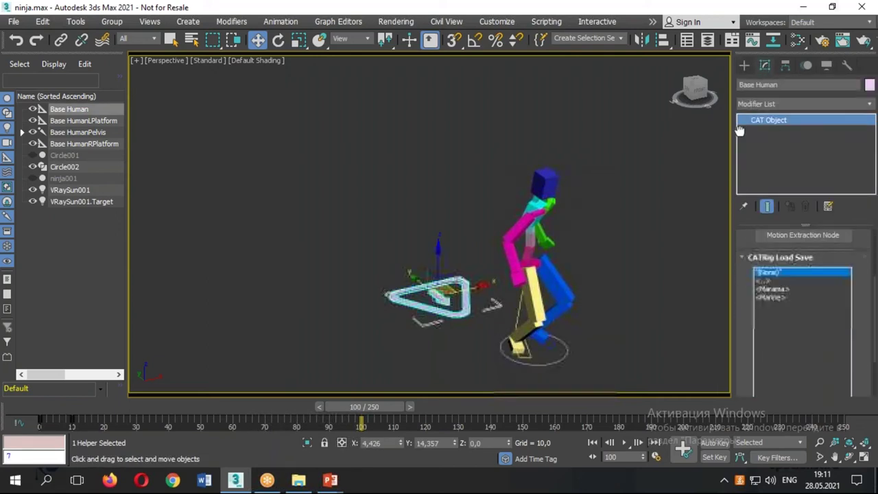
click(807, 65)
scroll(755, 286, down, 1)
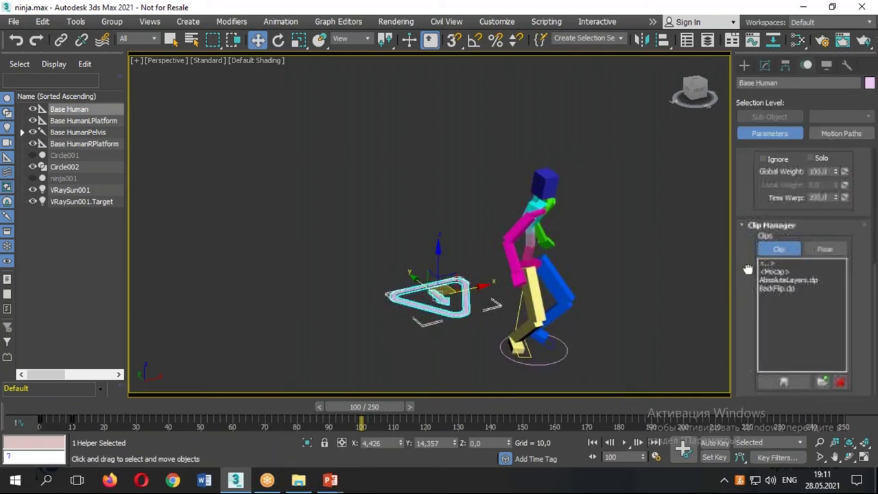
Load a Dancing .bip clip, capture it onto the rig, and delete the source skeleton
click(823, 382)
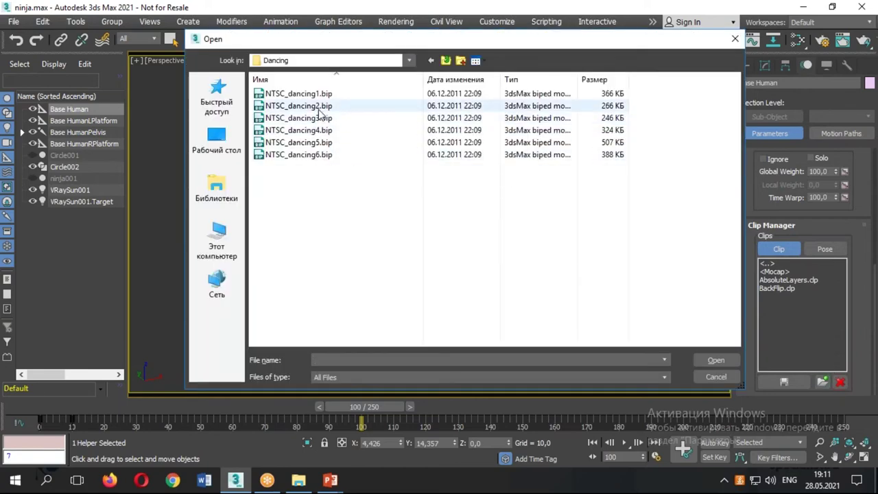
double_click(304, 111)
click(271, 163)
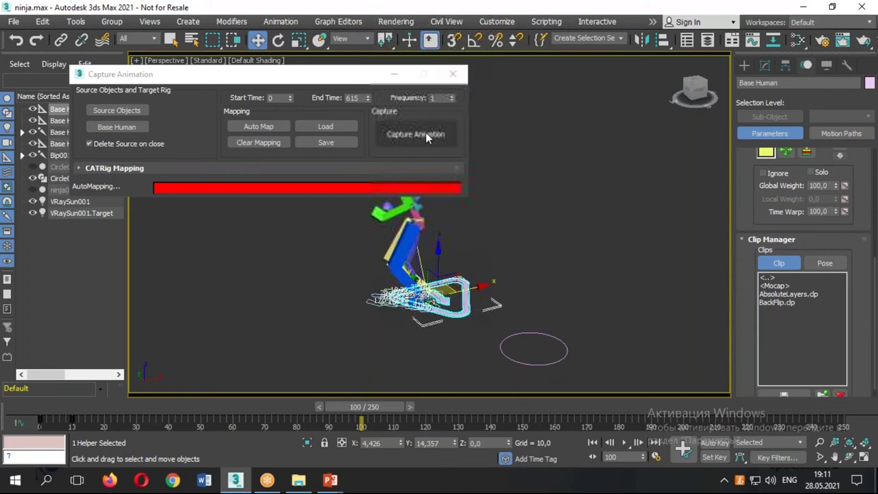
click(425, 135)
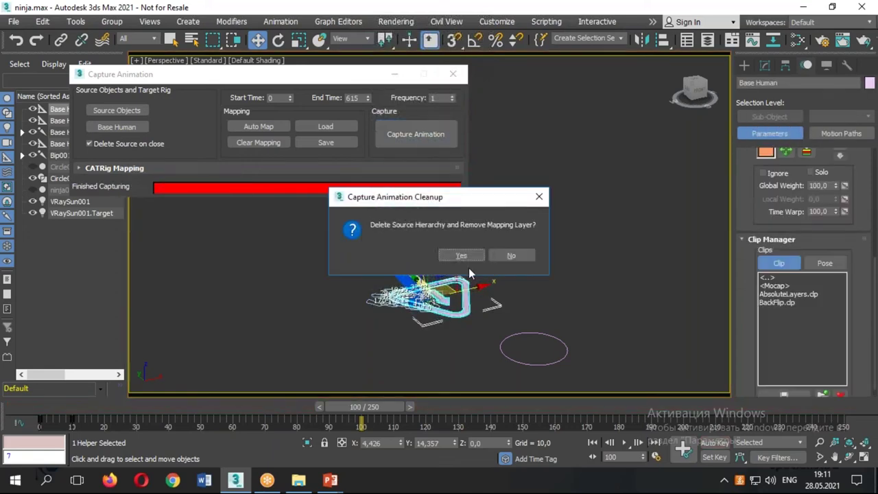
click(461, 255)
scroll(796, 217, up, 5)
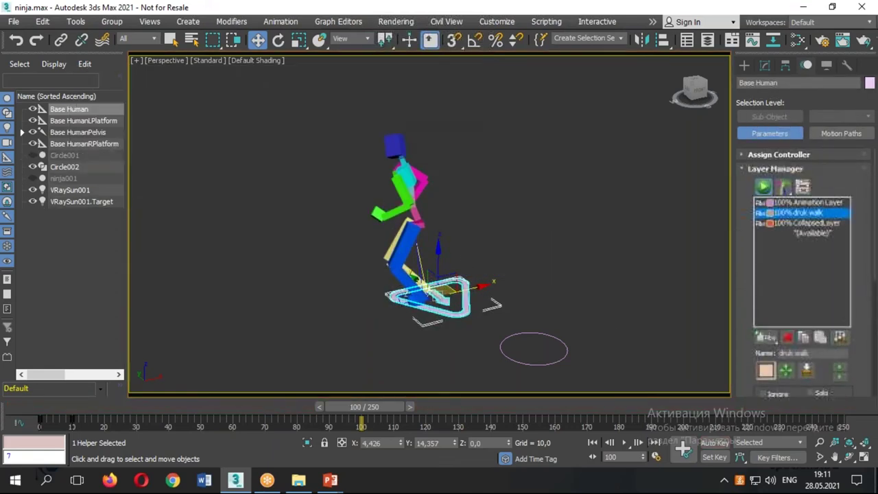
Rename the new collapsed layer 'dance' and create its danceTransform helper
click(806, 224)
text(dance)
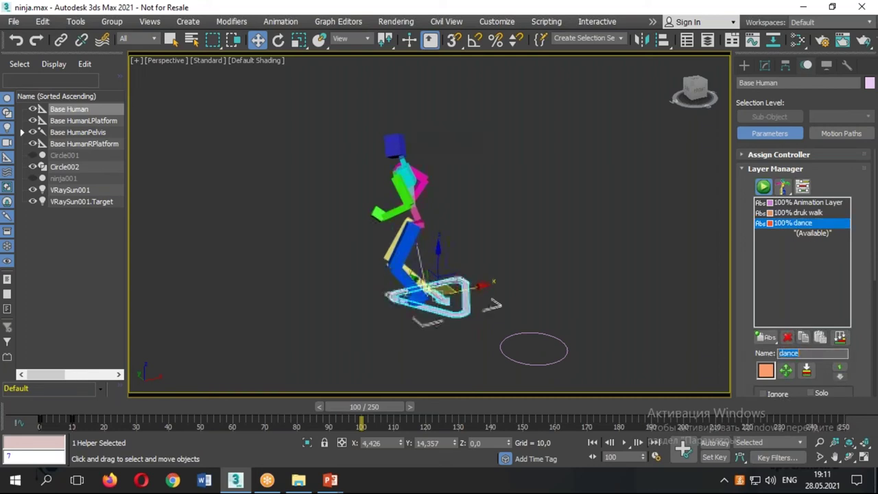
click(788, 373)
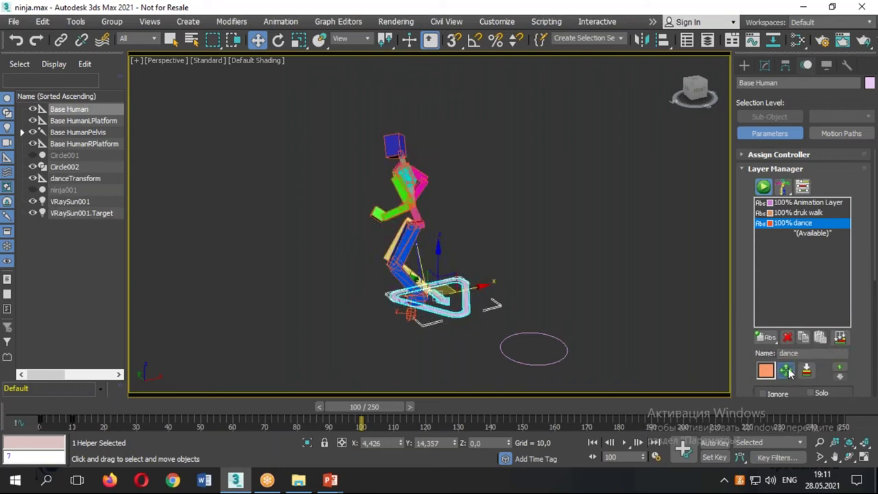
click(448, 315)
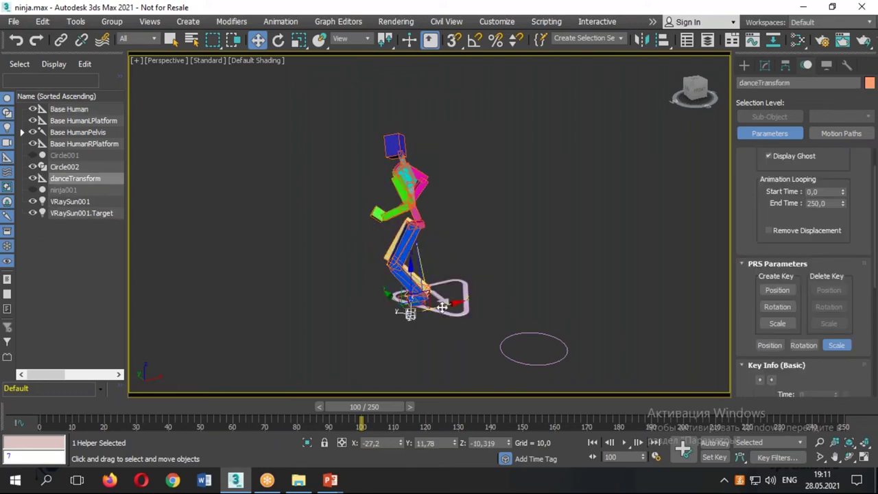
Move and turn the danceTransform so the dancer sits centred in Circle002, then reselect Base Human
mouse_move(451, 315)
alt+middle_down()
mouse_move(560, 319)
mouse_move(518, 339)
mouse_move(513, 368)
alt+middle_up()
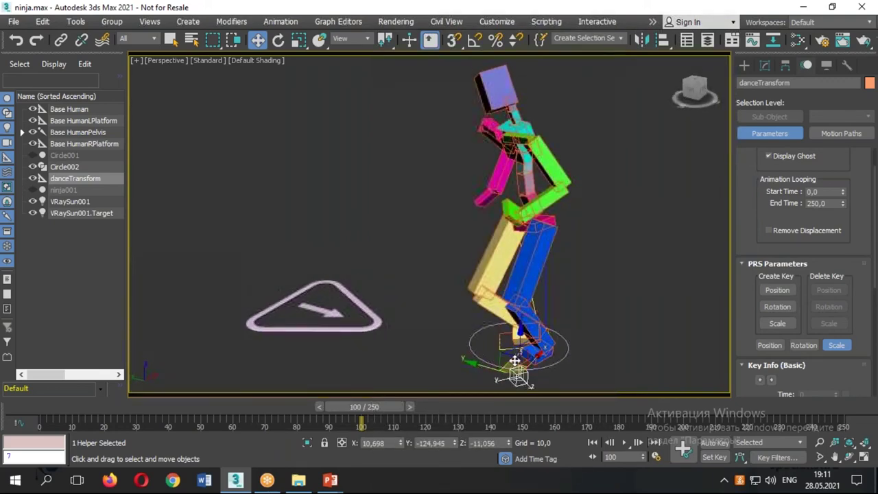
key(e)
alt+middle_drag(510, 368, 514, 343)
mouse_move(514, 343)
mouse_down()
mouse_move(665, 341)
mouse_move(567, 328)
mouse_up()
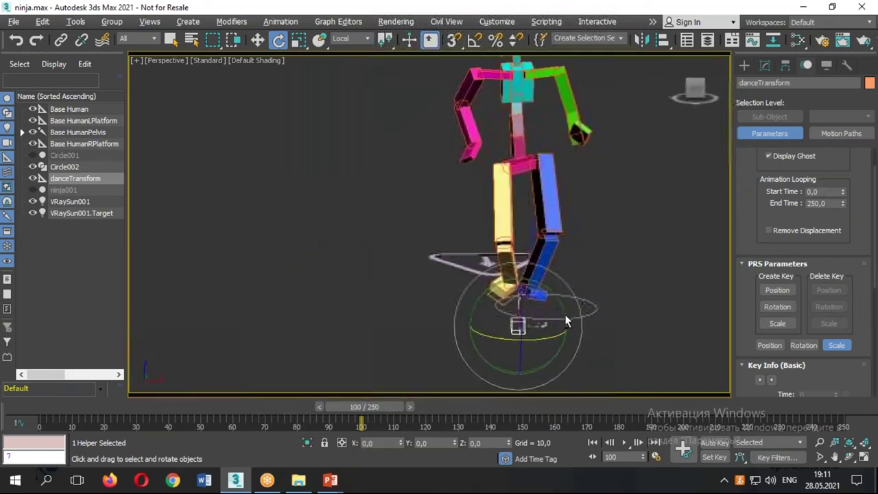
key(w)
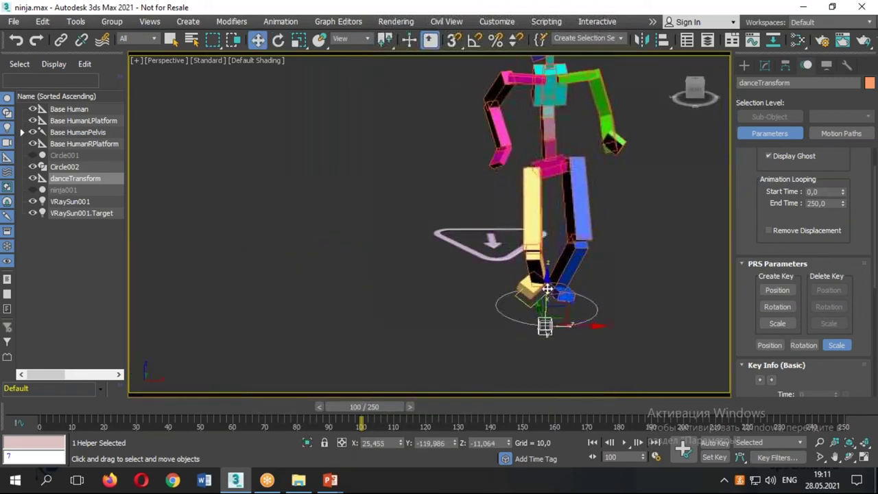
mouse_move(567, 328)
alt+middle_down()
mouse_move(611, 298)
mouse_move(423, 332)
alt+middle_up()
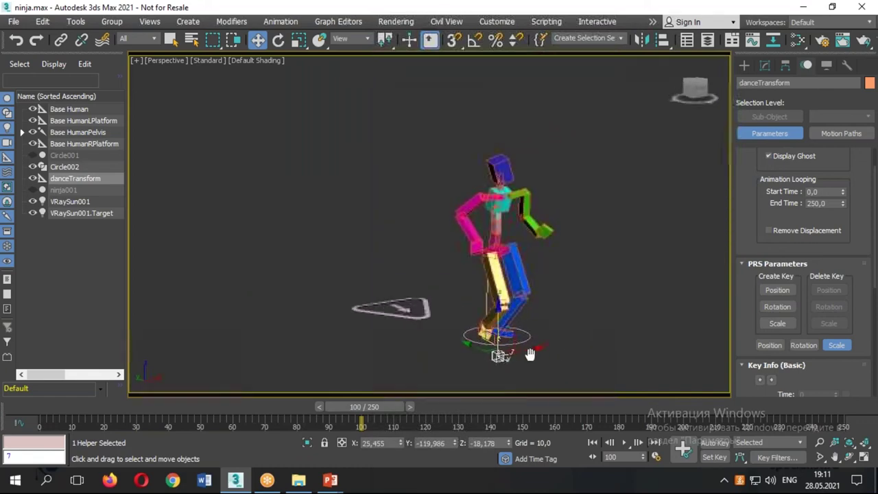
middle_drag(538, 353, 537, 352)
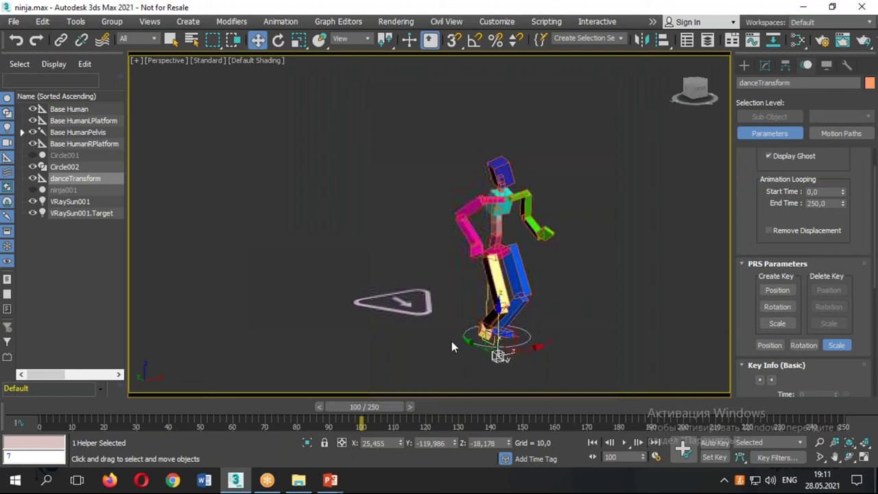
click(403, 311)
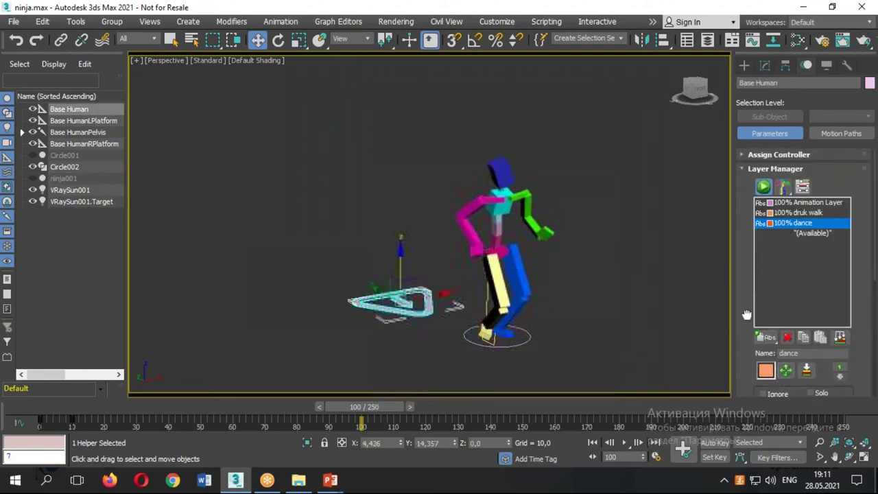
With Auto Key, key the dance layer weight from 0 at frame 95 to 100 at frame 105
drag(753, 320, 743, 96)
scroll(832, 241, up, 2)
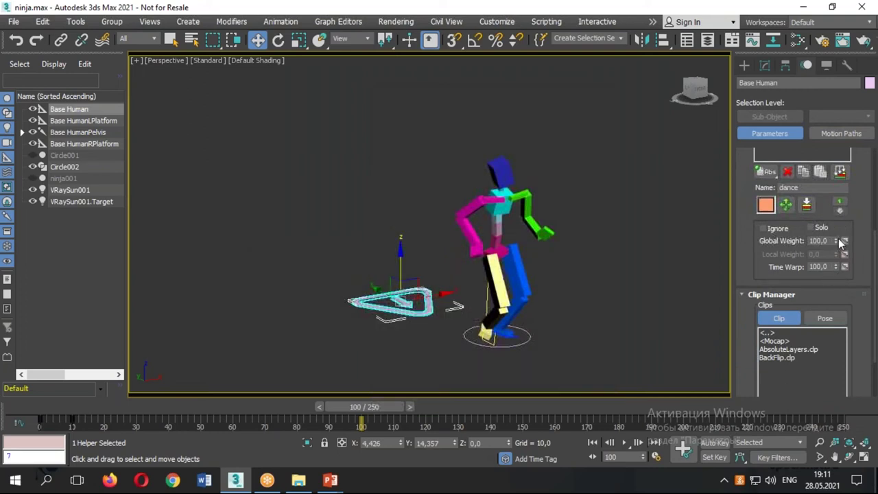
drag(836, 243, 832, 427)
mouse_move(386, 409)
mouse_down()
mouse_move(261, 426)
mouse_move(370, 424)
mouse_up()
key(w)
click(714, 442)
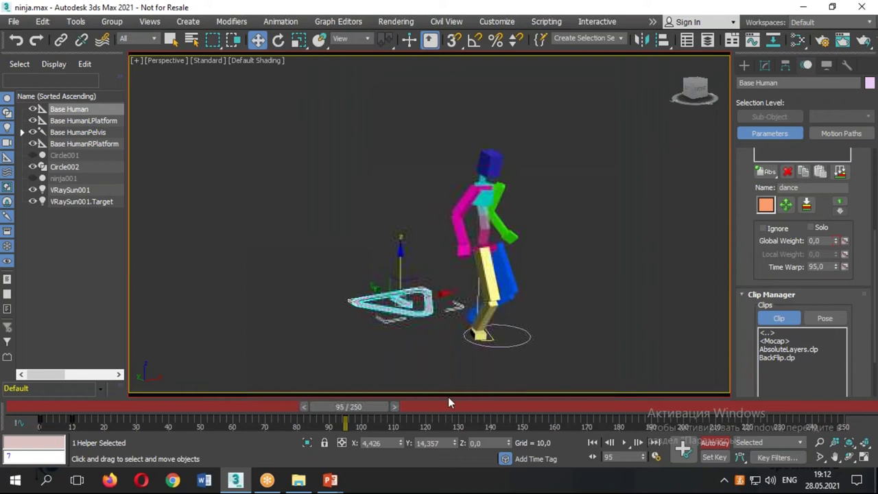
drag(364, 410, 395, 408)
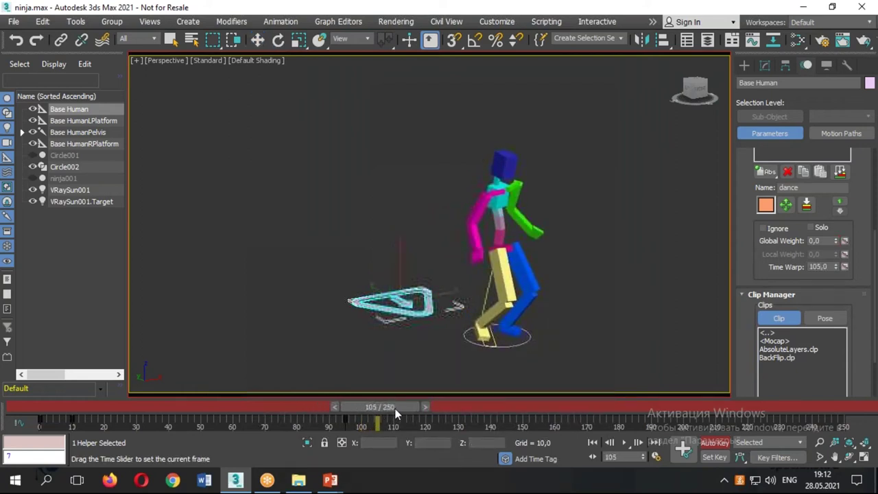
drag(845, 240, 844, 205)
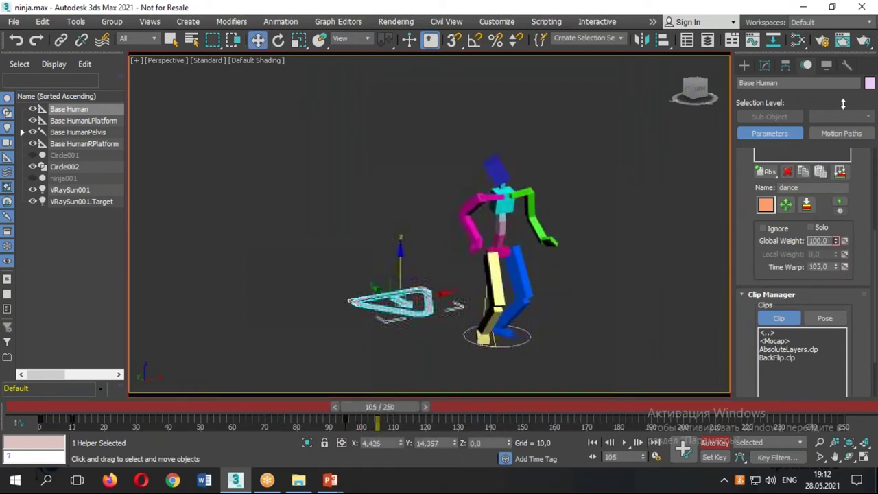
click(715, 443)
Play back the walk-to-dance blend, stop at frame 197, and box-select the rig's bones
mouse_move(391, 407)
mouse_down()
mouse_move(370, 395)
mouse_move(693, 374)
mouse_move(409, 379)
mouse_move(384, 392)
mouse_move(818, 367)
mouse_move(59, 391)
mouse_up()
click(622, 442)
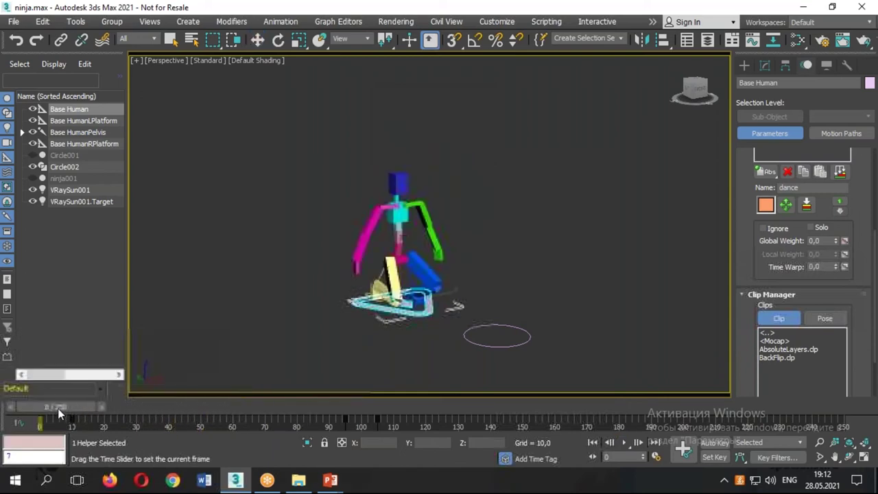
drag(57, 409, 68, 420)
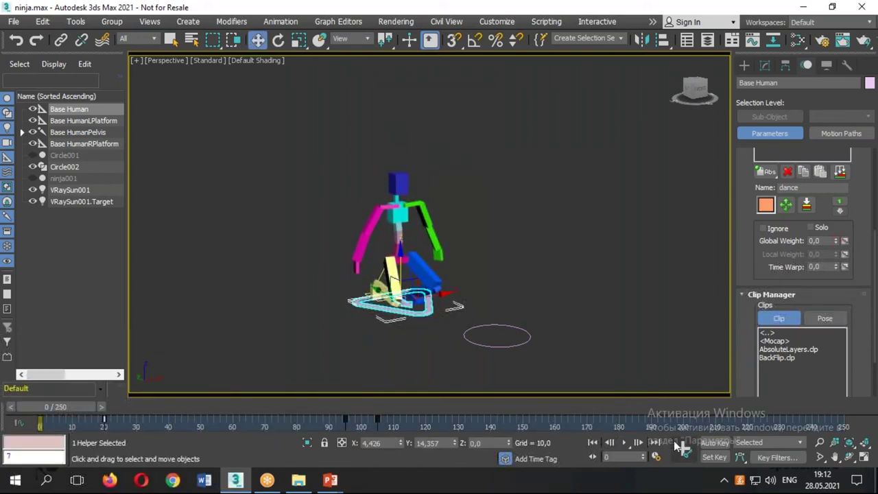
click(622, 442)
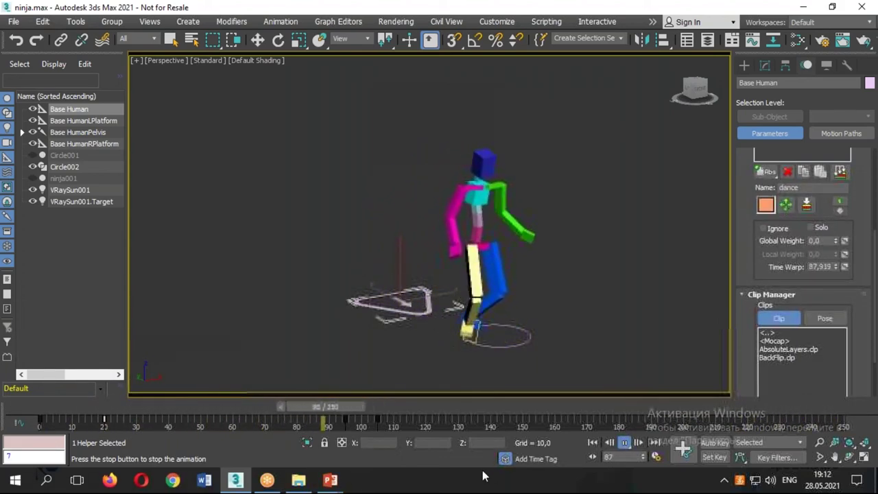
drag(472, 407, 664, 413)
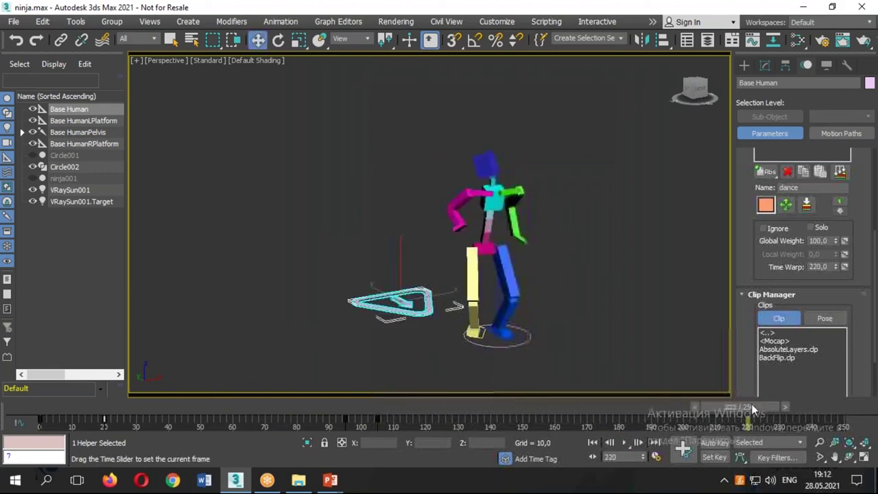
key(w)
drag(264, 125, 621, 391)
Unhide all objects including the ninja mesh, then hide the selected rig bones
right_click(583, 318)
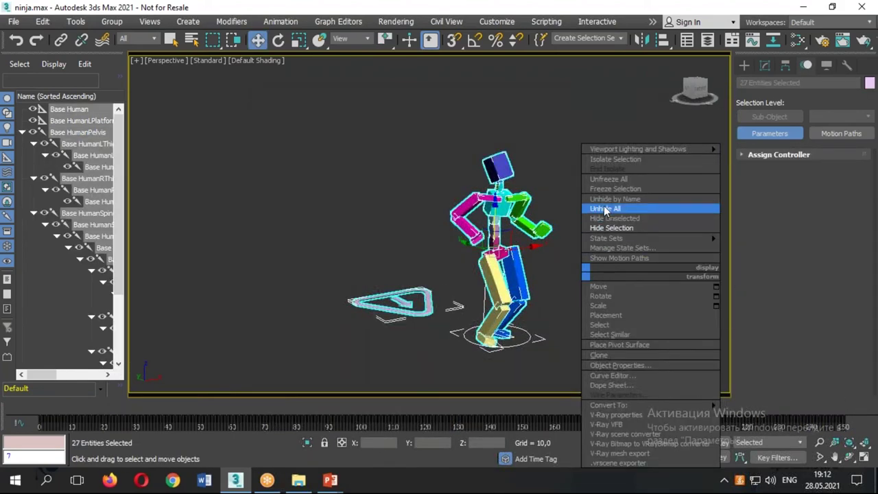
click(605, 218)
right_click(531, 247)
click(558, 232)
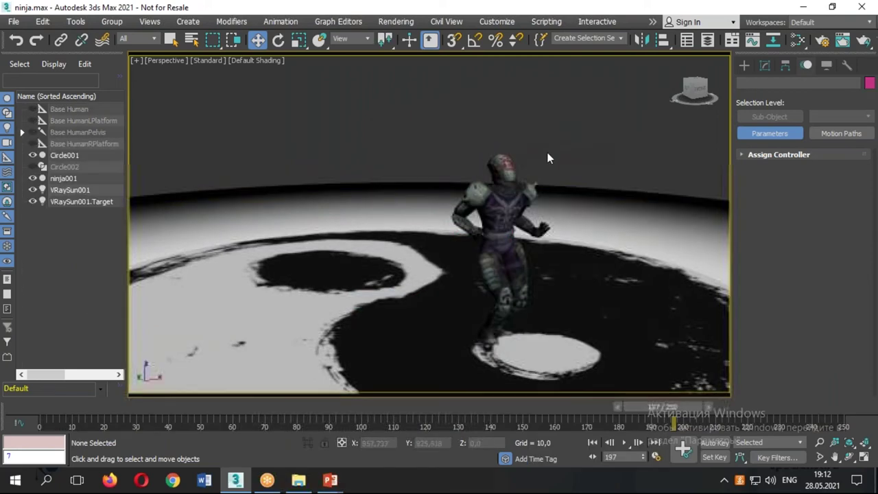
Set the viewport to High Quality shading, zoom in on the ninja, and toggle edged faces off
key(F4)
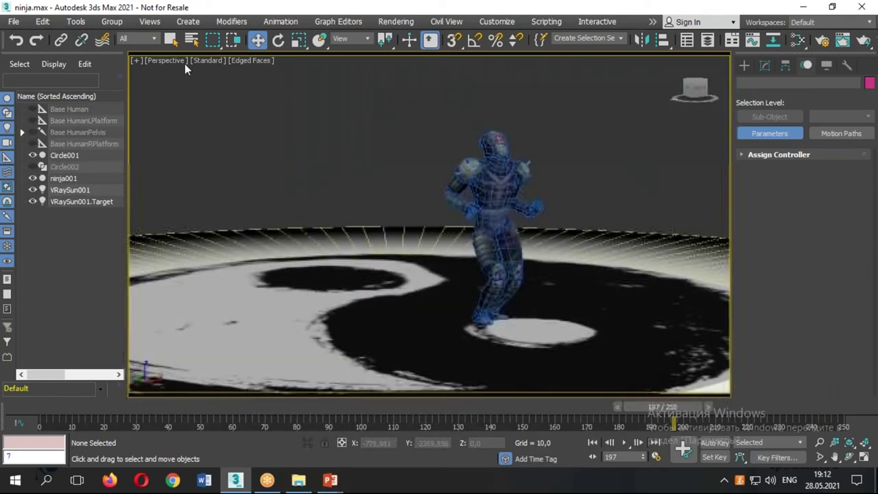
click(197, 61)
click(232, 123)
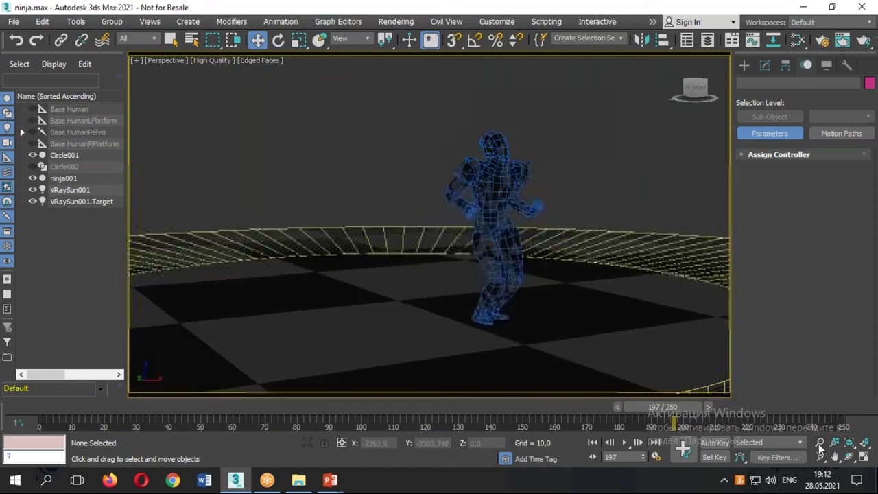
click(820, 443)
drag(535, 260, 534, 246)
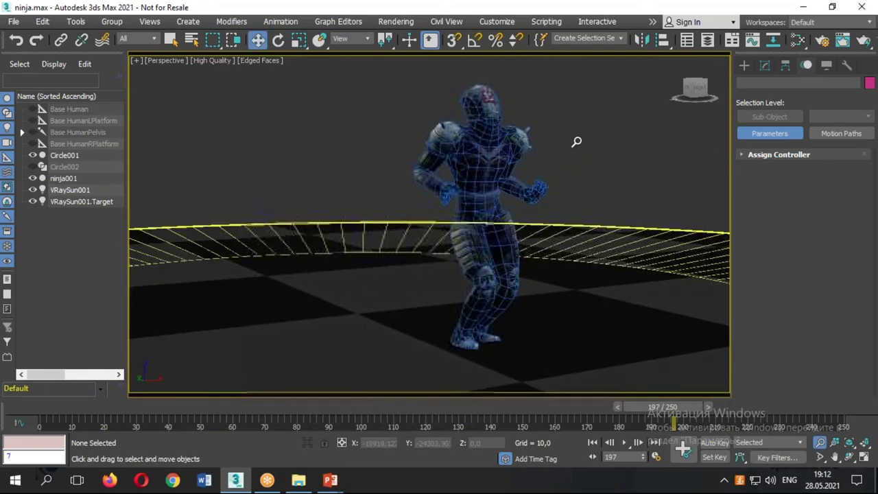
key(w)
key(F4)
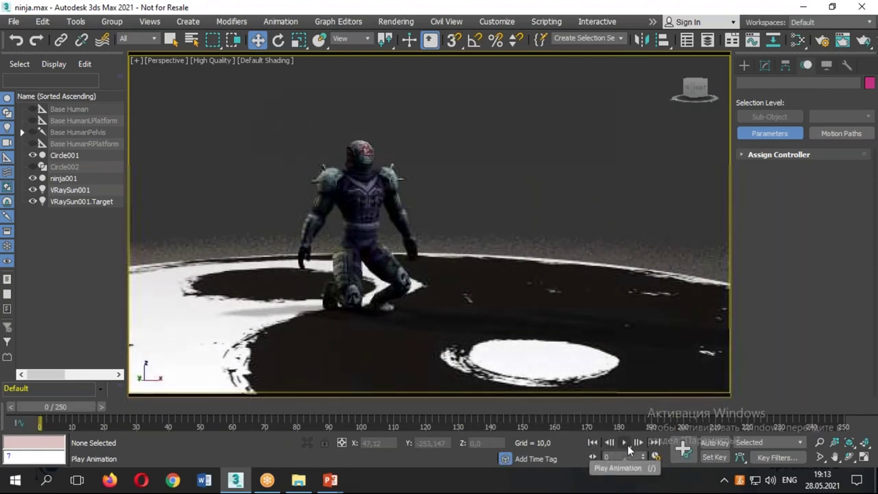
Play the ninja's mixed animation, panning to follow it, then stop at frame 225
click(625, 443)
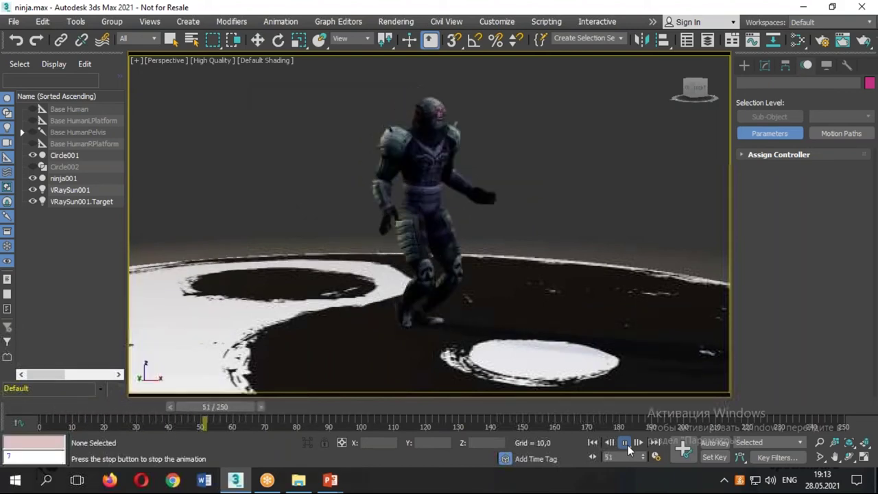
mouse_move(526, 317)
middle_down()
mouse_move(478, 292)
mouse_move(453, 302)
middle_up()
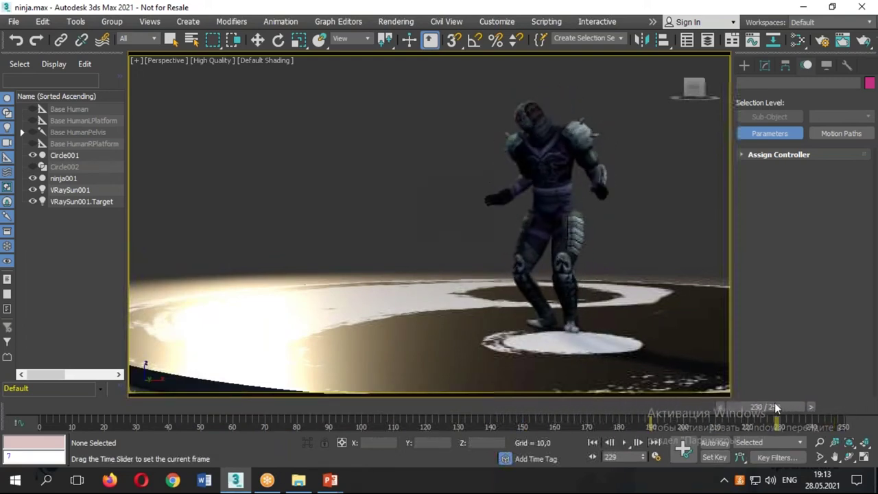
drag(790, 405, 752, 419)
key(w)
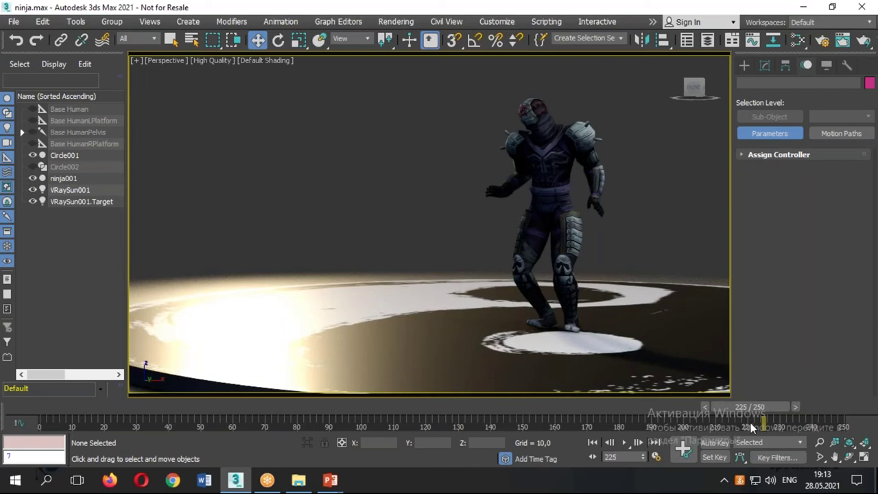
Browse the CATParent rig presets under Systems > CAT Objects, then cancel without creating one
click(743, 65)
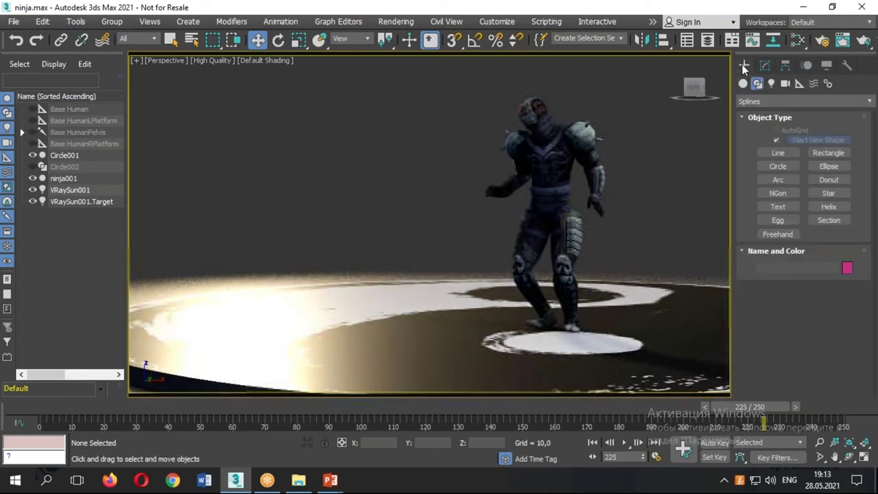
click(800, 83)
click(788, 99)
click(769, 196)
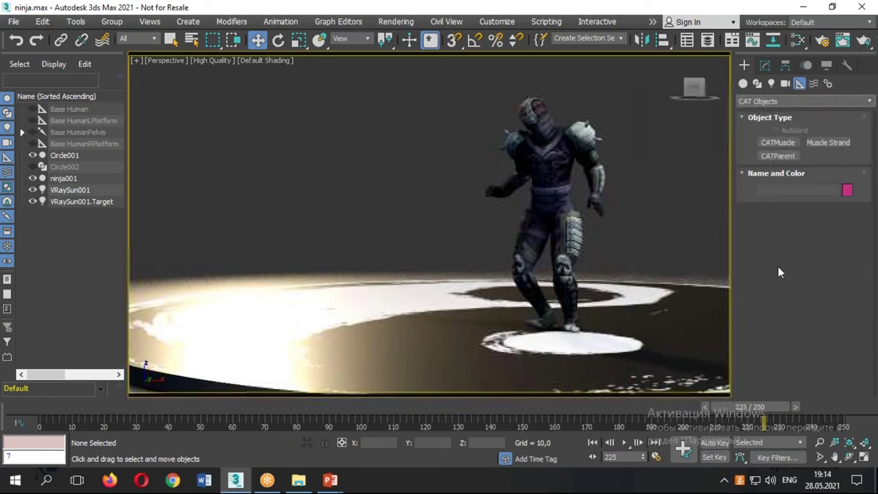
click(778, 156)
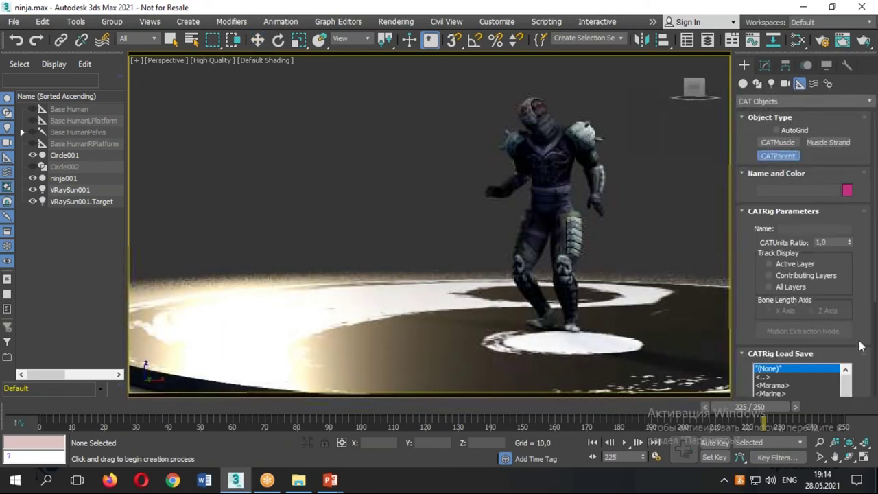
scroll(771, 332, down, 3)
scroll(772, 331, down, 3)
scroll(771, 331, down, 2)
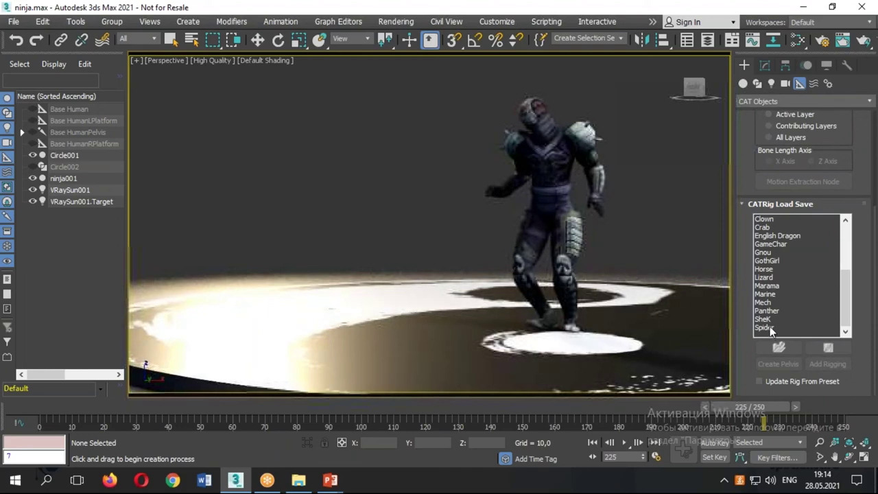
right_click(671, 203)
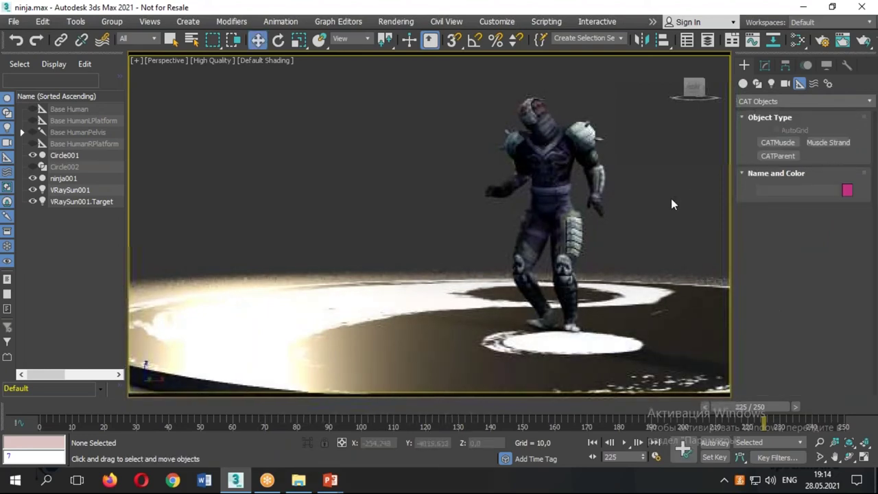
Open the Motion panel, mark it with on-screen annotations, and scrub back to frame 94
click(806, 67)
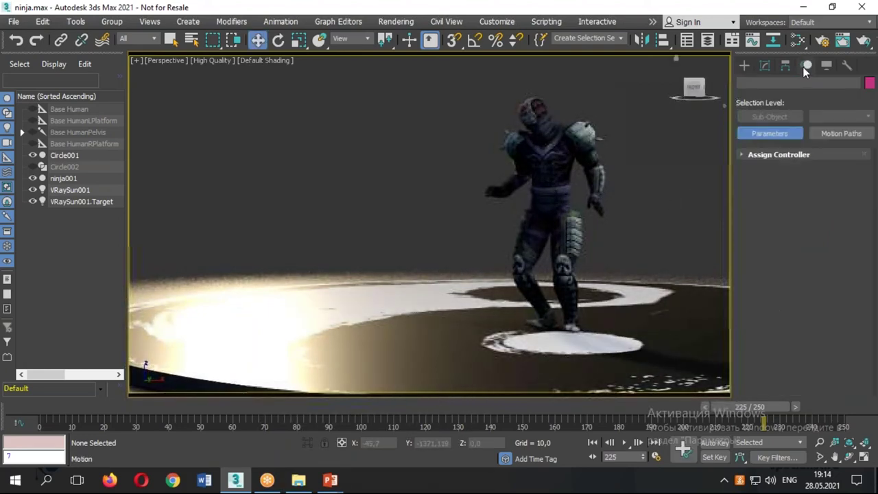
drag(808, 59, 814, 81)
mouse_move(770, 54)
mouse_down()
mouse_move(755, 86)
mouse_move(788, 123)
mouse_up()
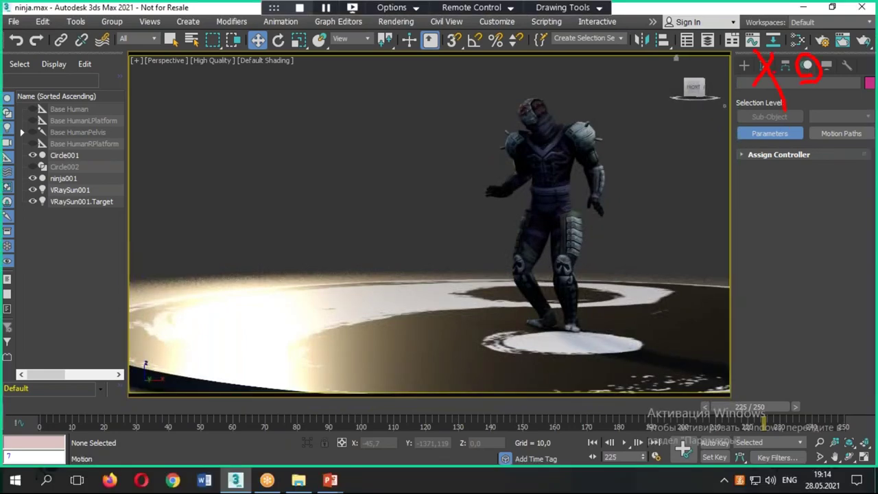
mouse_move(781, 58)
mouse_down()
mouse_move(781, 77)
mouse_move(756, 67)
mouse_move(755, 56)
mouse_up()
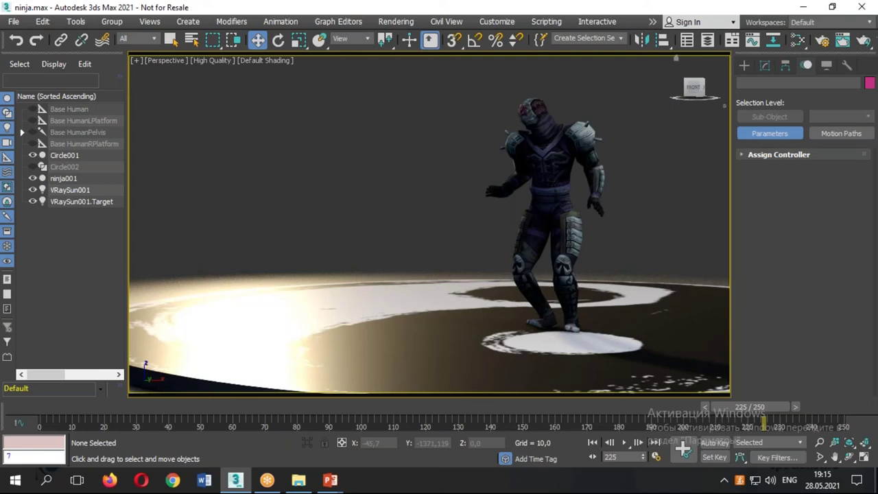
mouse_move(750, 407)
mouse_down()
mouse_move(364, 410)
mouse_move(704, 423)
mouse_move(823, 408)
mouse_move(58, 393)
mouse_move(312, 407)
mouse_up()
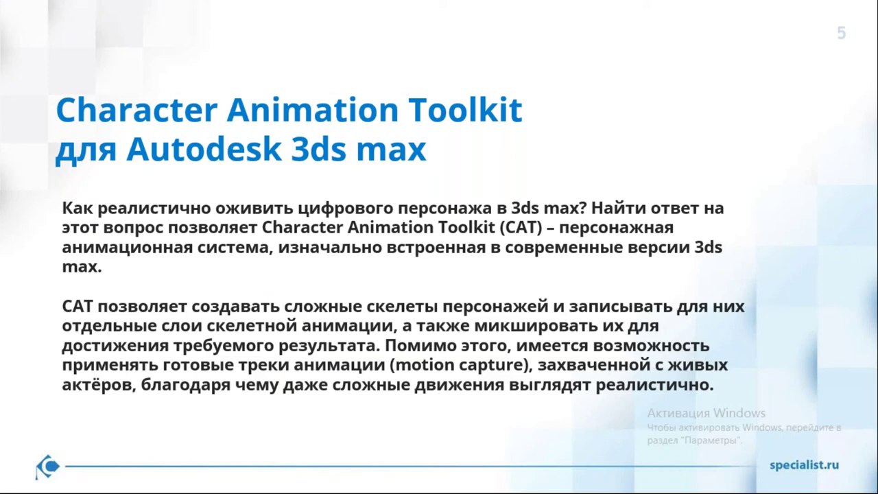
Advance past the competencies slide to slide 7 on the course's features
key(Right)
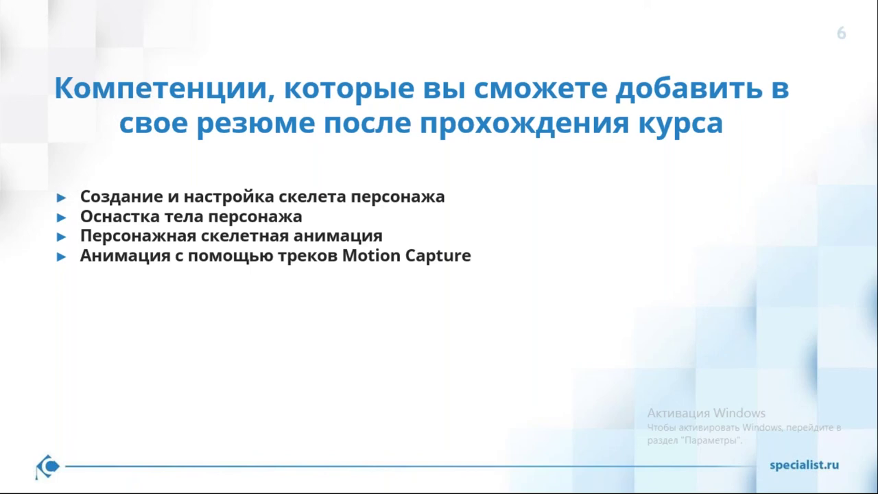
key(Right)
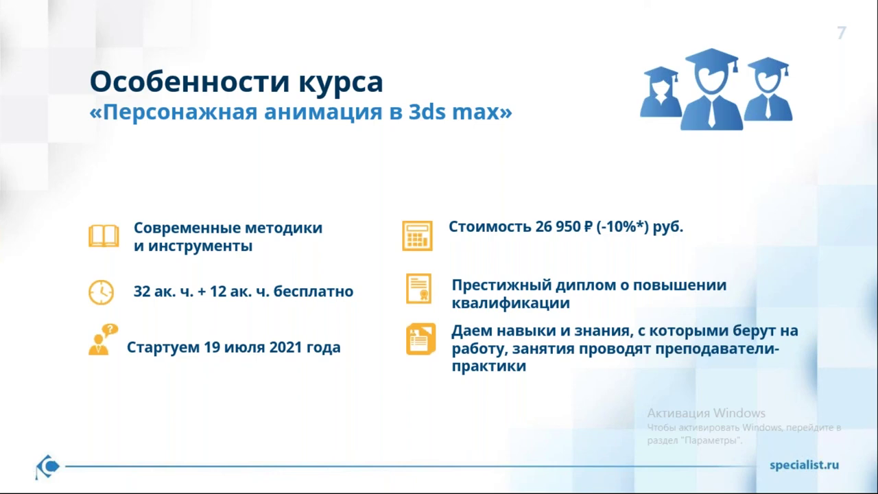
Advance through the complex programmes, learning formats and Открытое обучение slides to «Остались вопросы?»
key(Right)
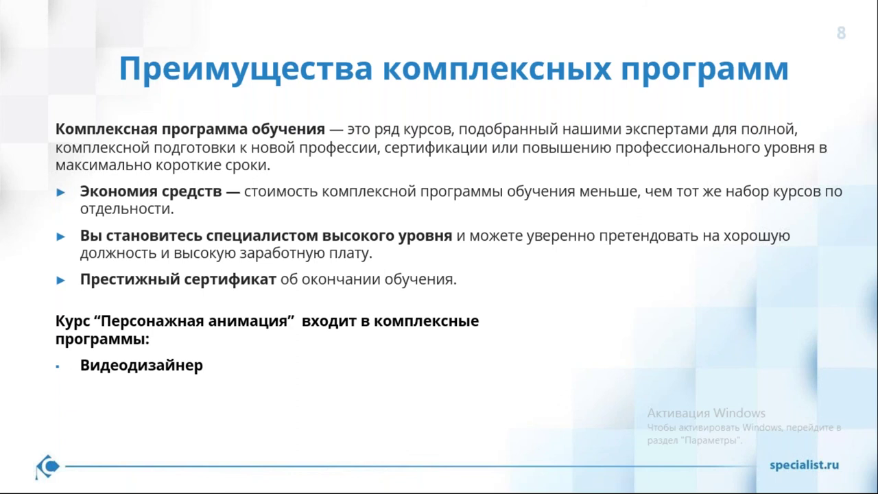
key(Right)
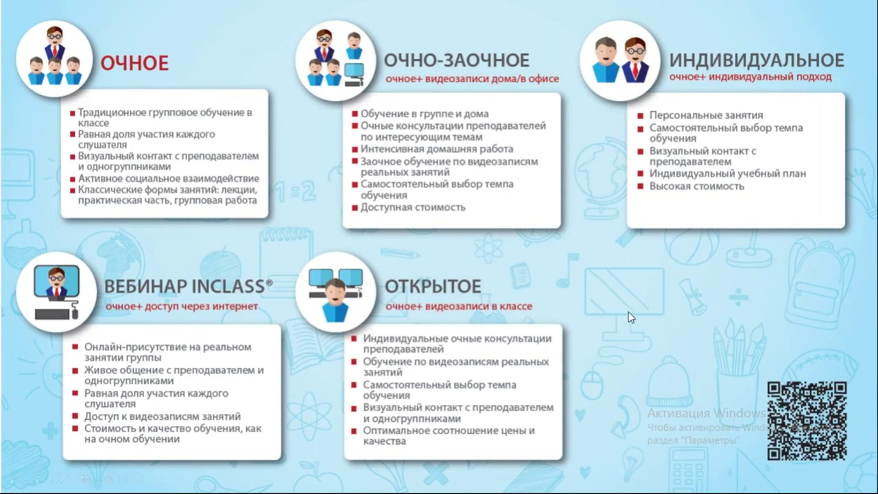
click(687, 304)
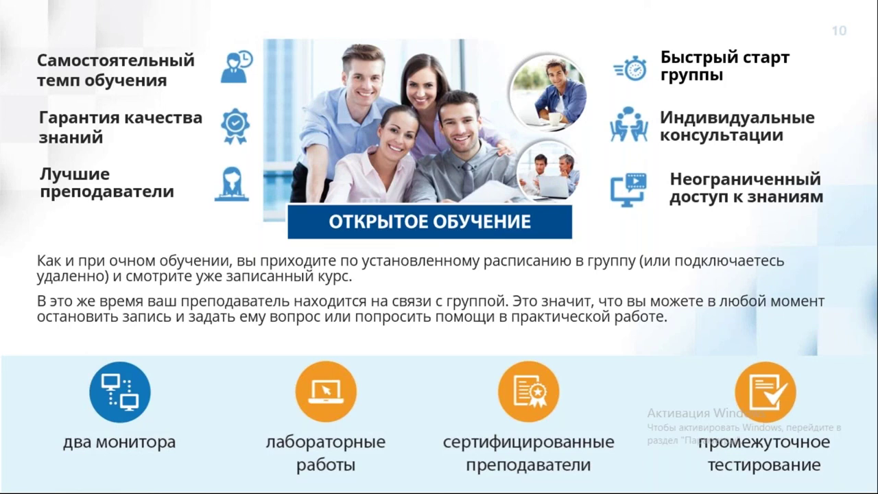
click(439, 276)
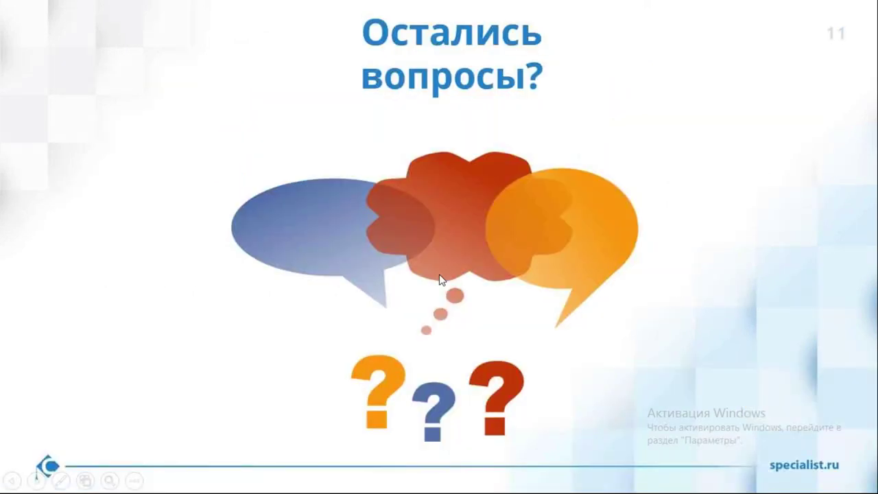